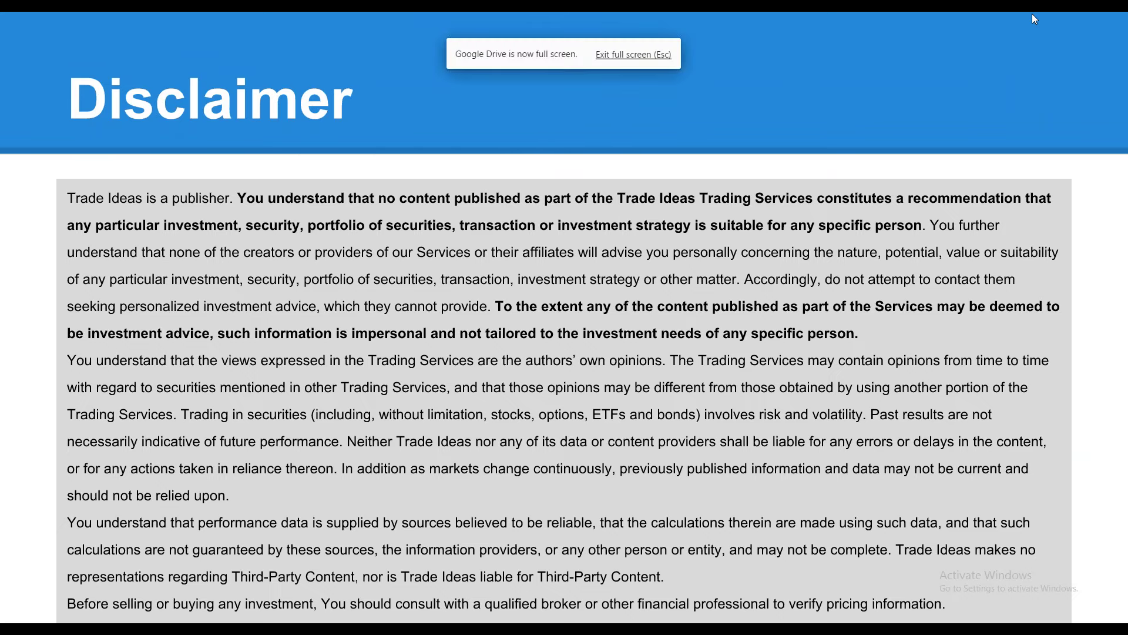
Exit the full-screen Google Slides presentation and minimize Chrome to reveal Trade Ideas Pro.
key(Escape)
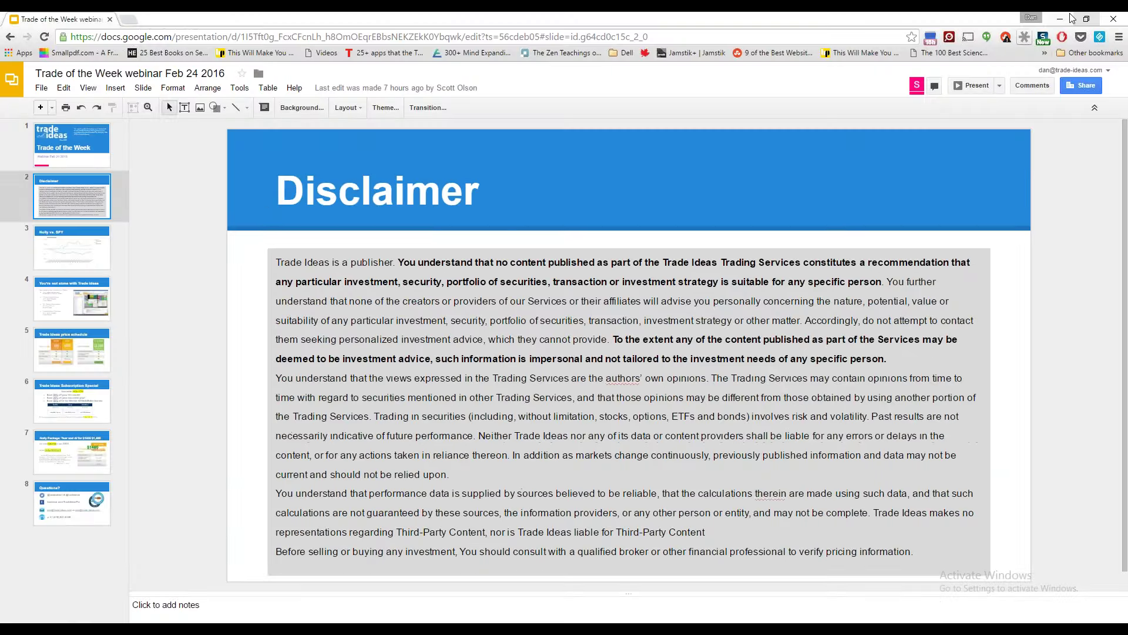
click(1070, 19)
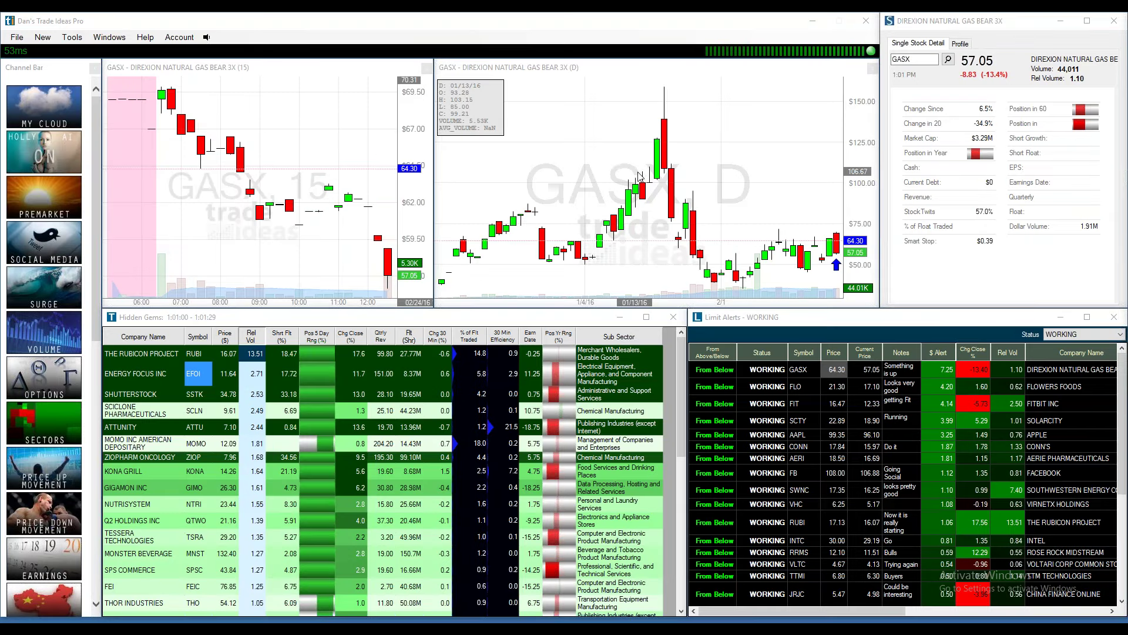
Change the 15-minute and daily charts and stock detail from GASX to SHAK (Shake Shack).
click(315, 175)
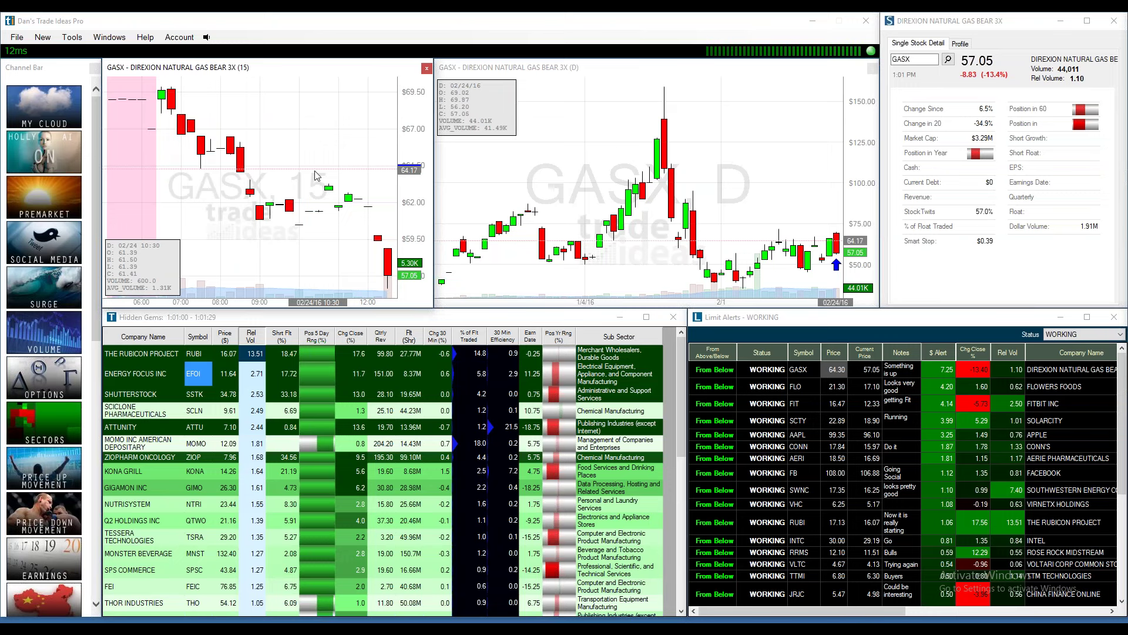
text(SHAK)
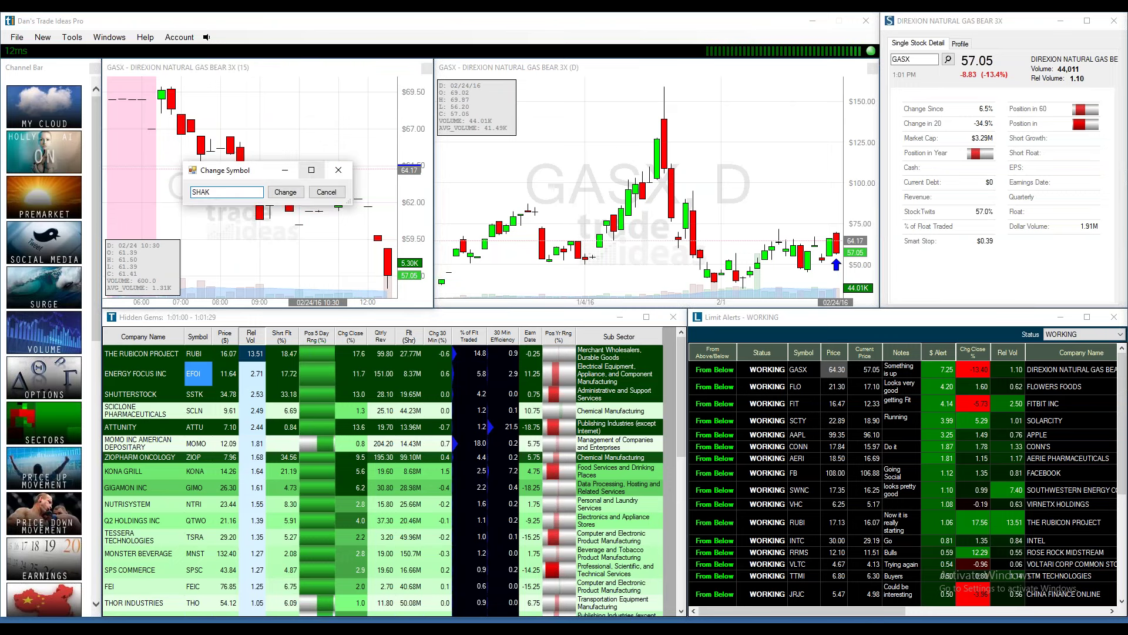
key(Return)
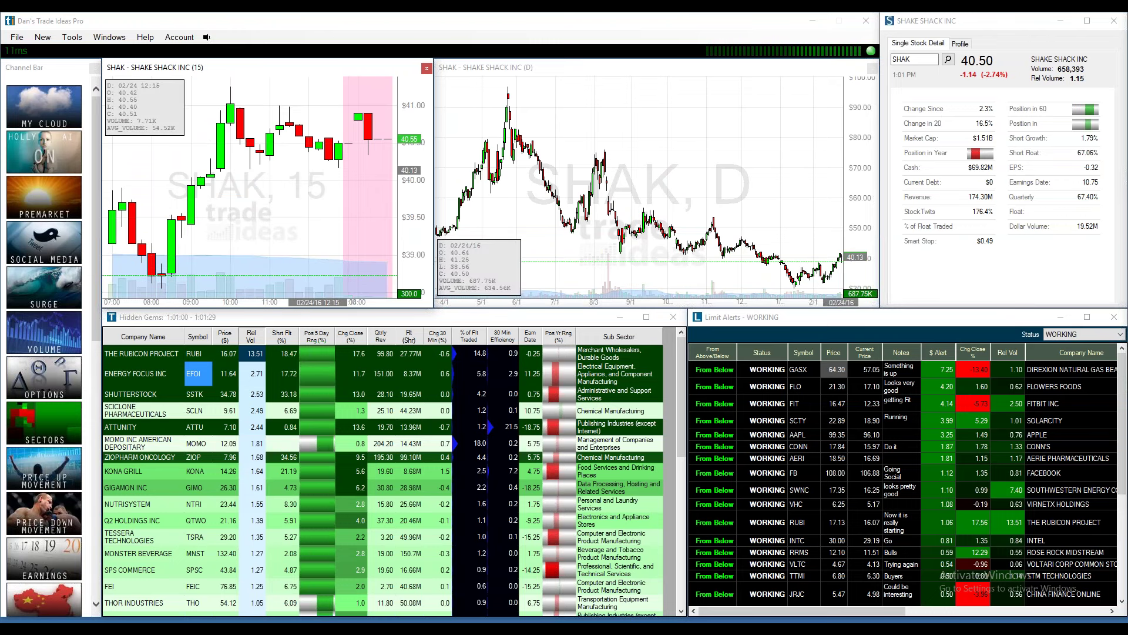
click(668, 179)
Zoom the daily SHAK chart in, then back out to span November through February.
scroll(705, 184, up, 3)
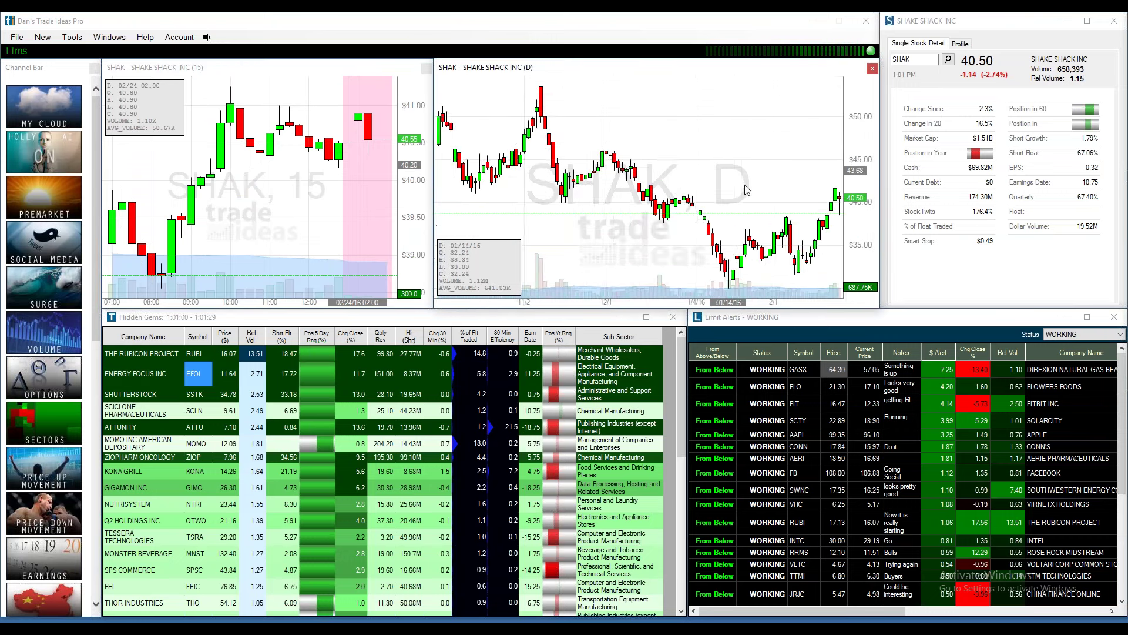
scroll(746, 190, up, 3)
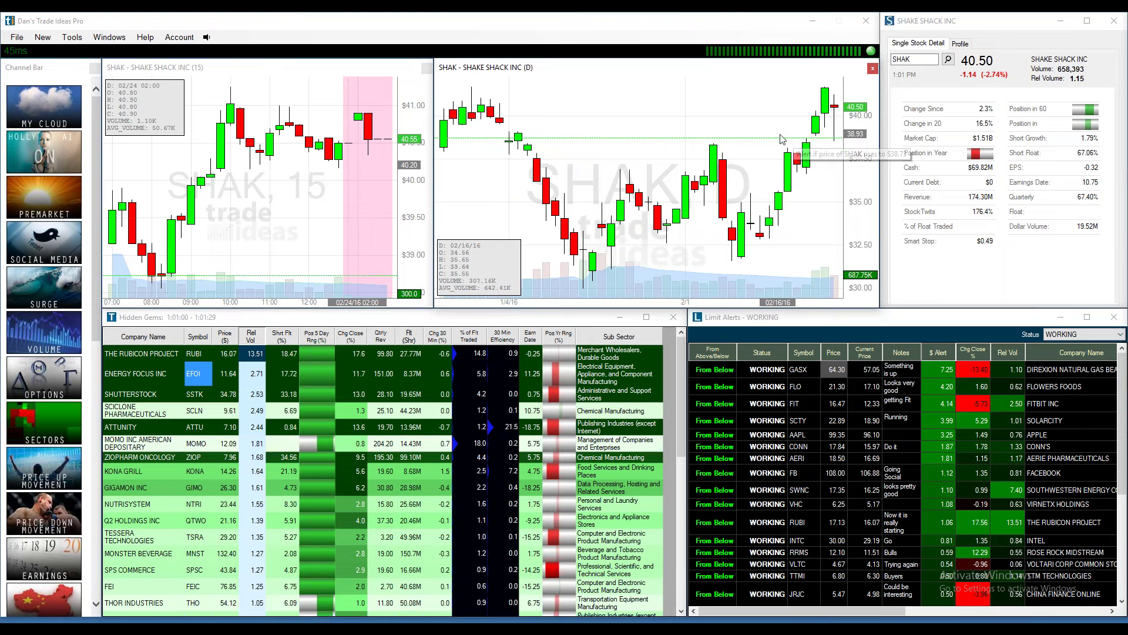
scroll(782, 139, down, 3)
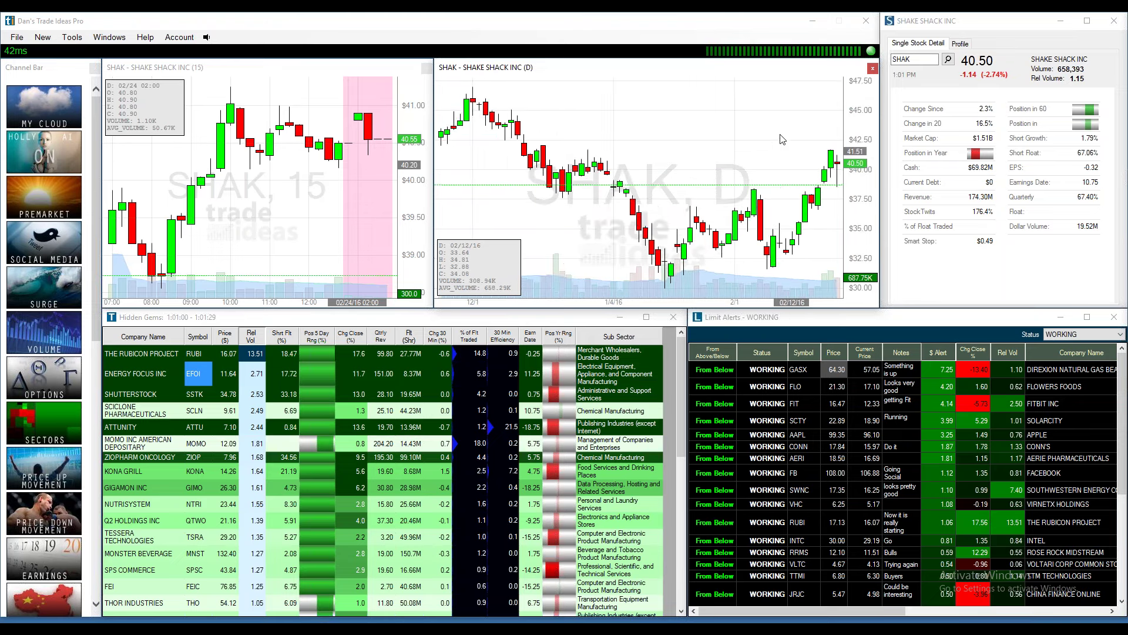
scroll(782, 140, down, 3)
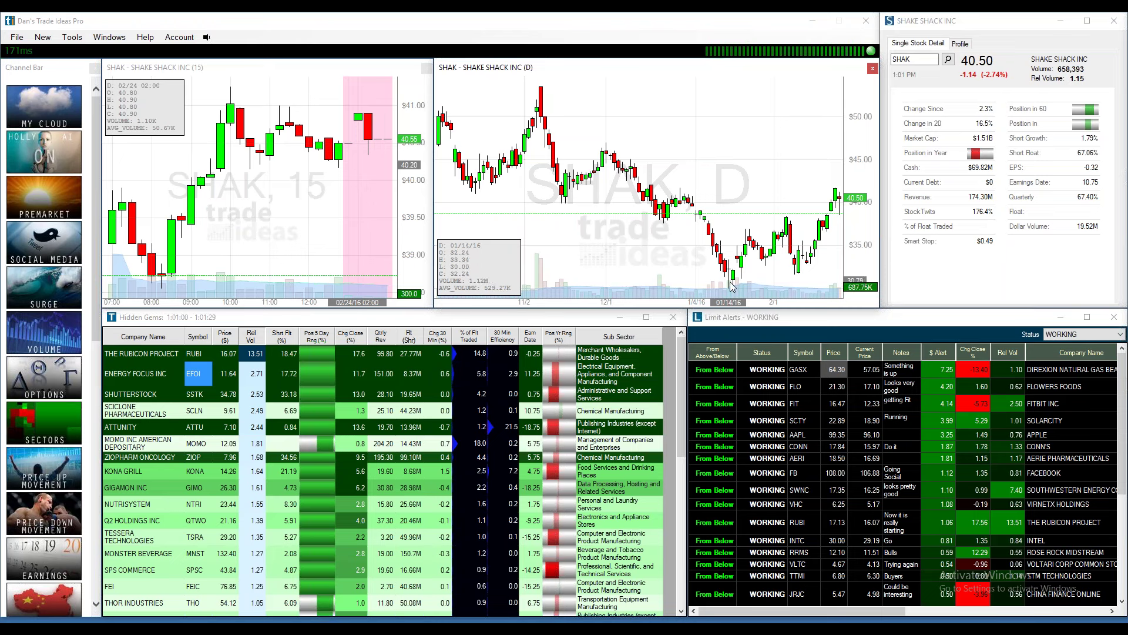
mouse_move(734, 288)
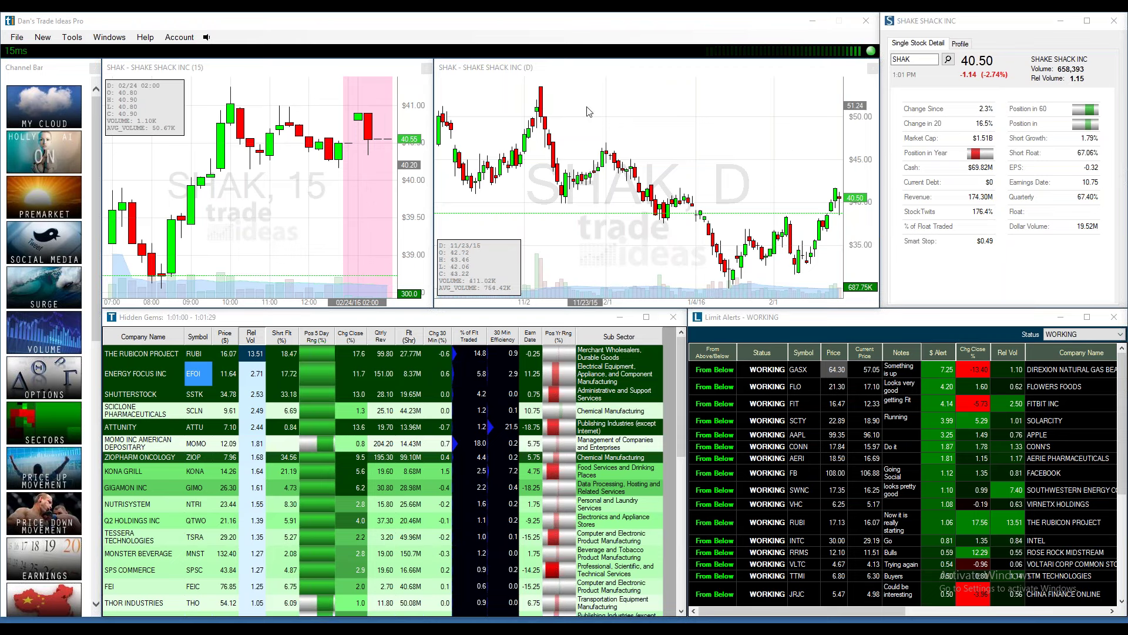
Zoom the daily SHAK chart out to mid-2015, then back in toward July–January.
scroll(597, 118, down, 2)
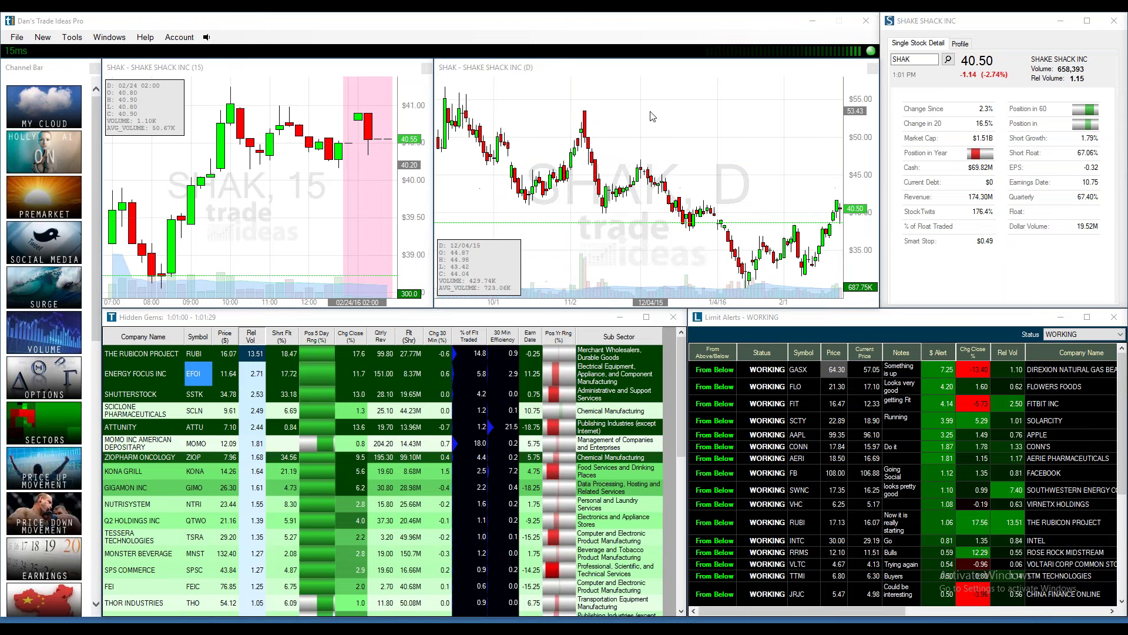
scroll(651, 116, down, 3)
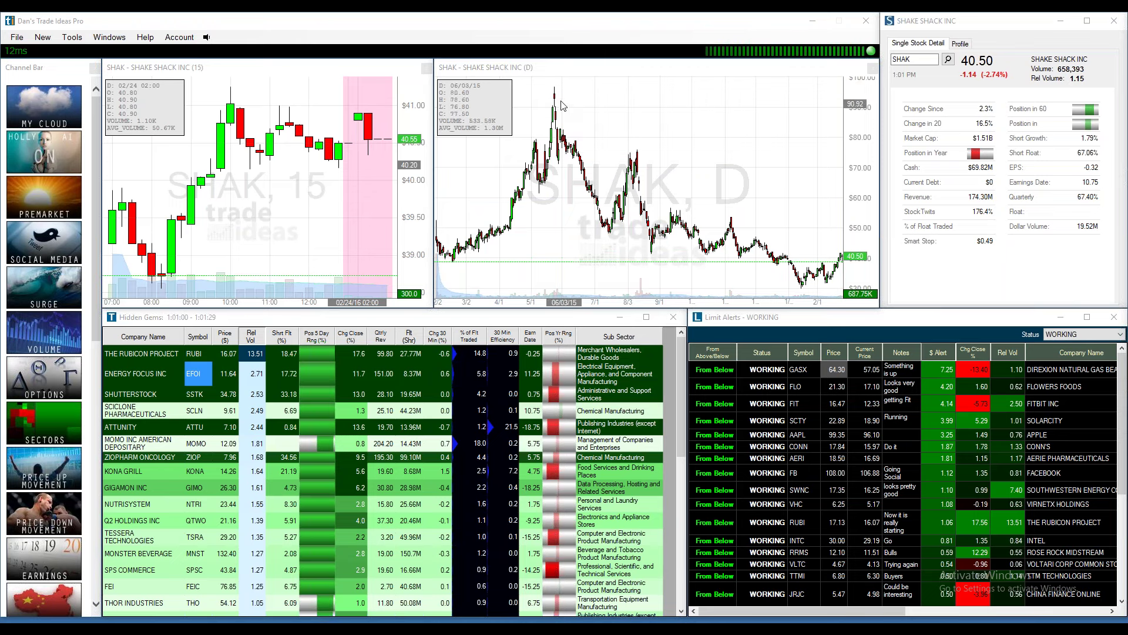
mouse_move(556, 92)
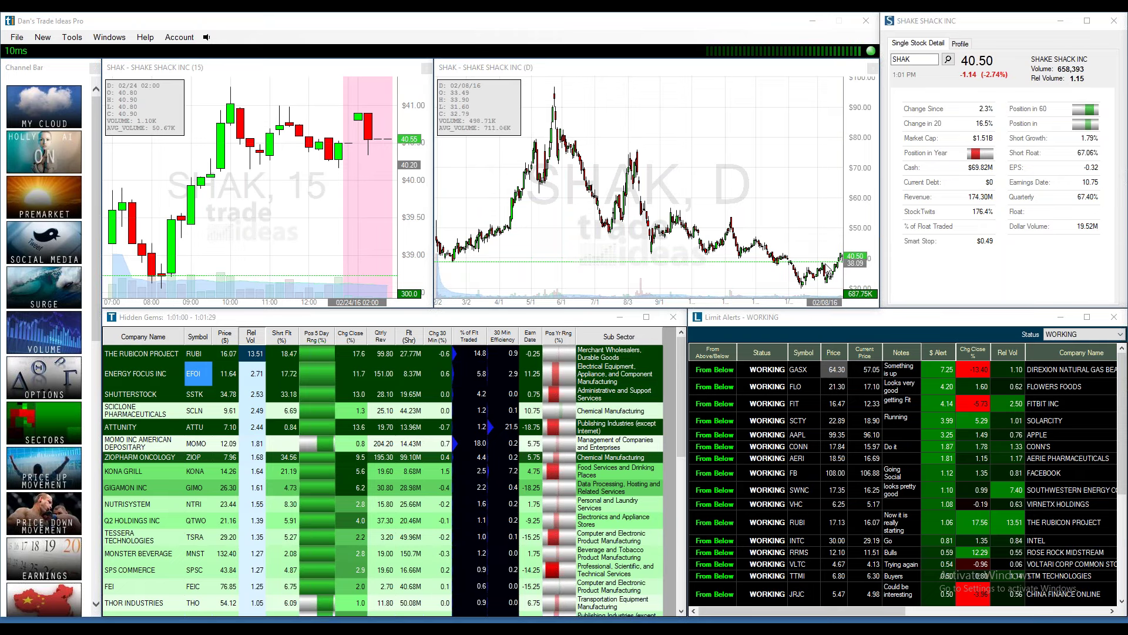
scroll(801, 230, up, 5)
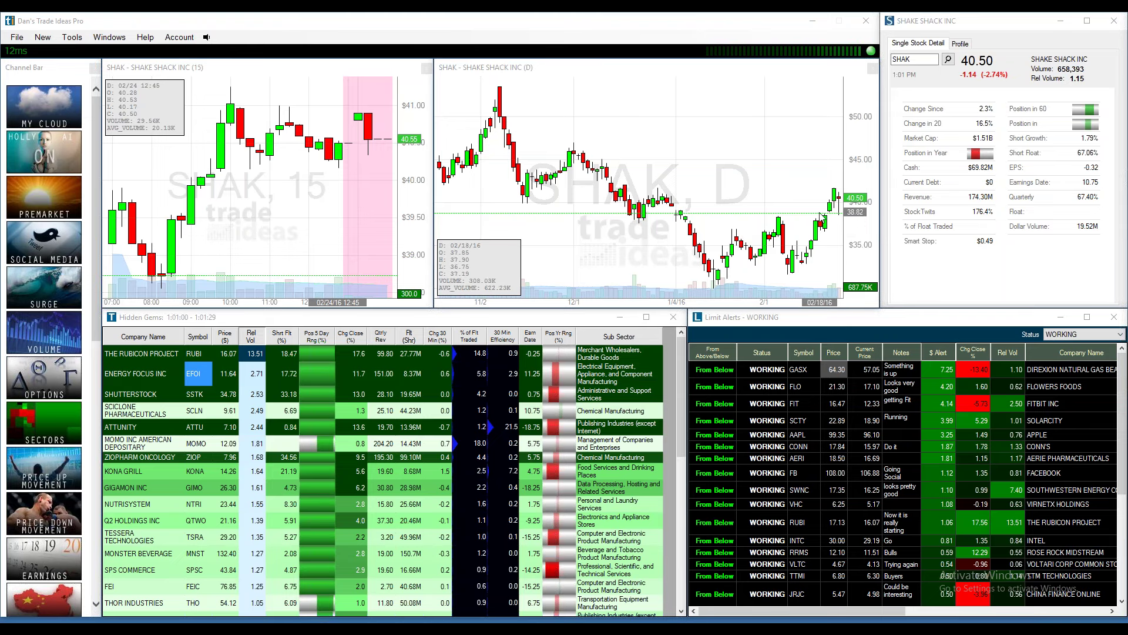
mouse_move(833, 212)
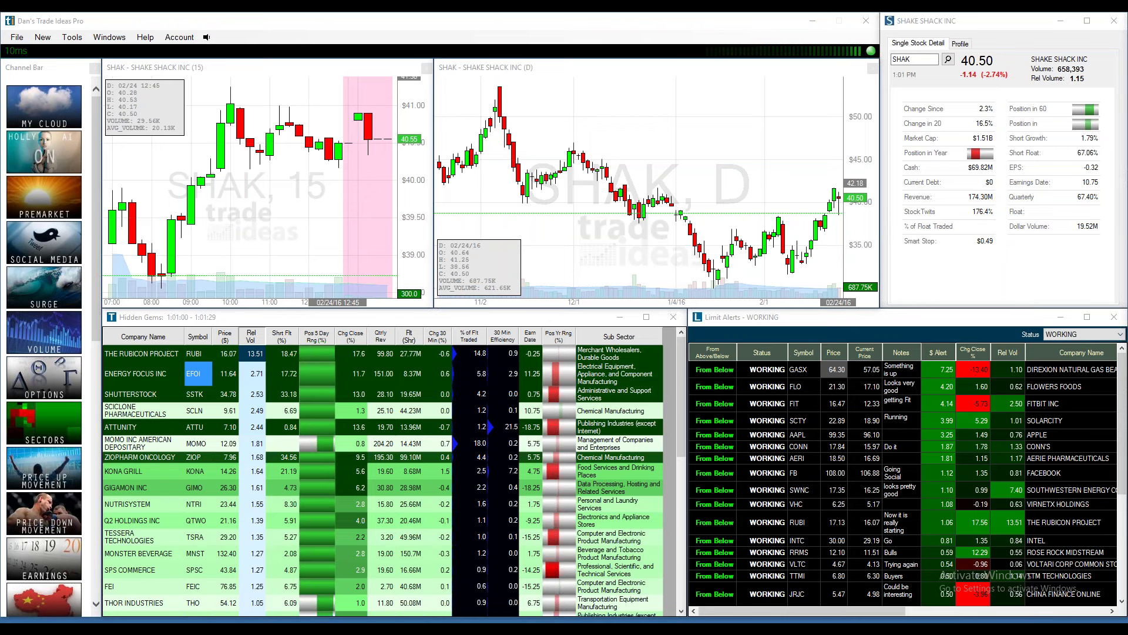
click(817, 330)
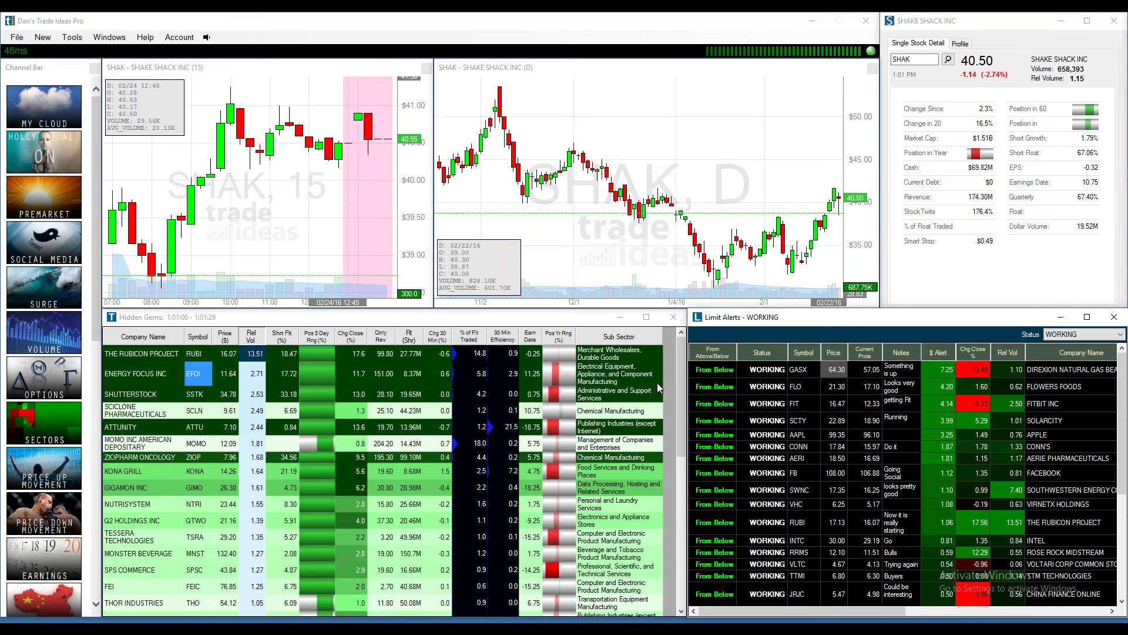
click(175, 320)
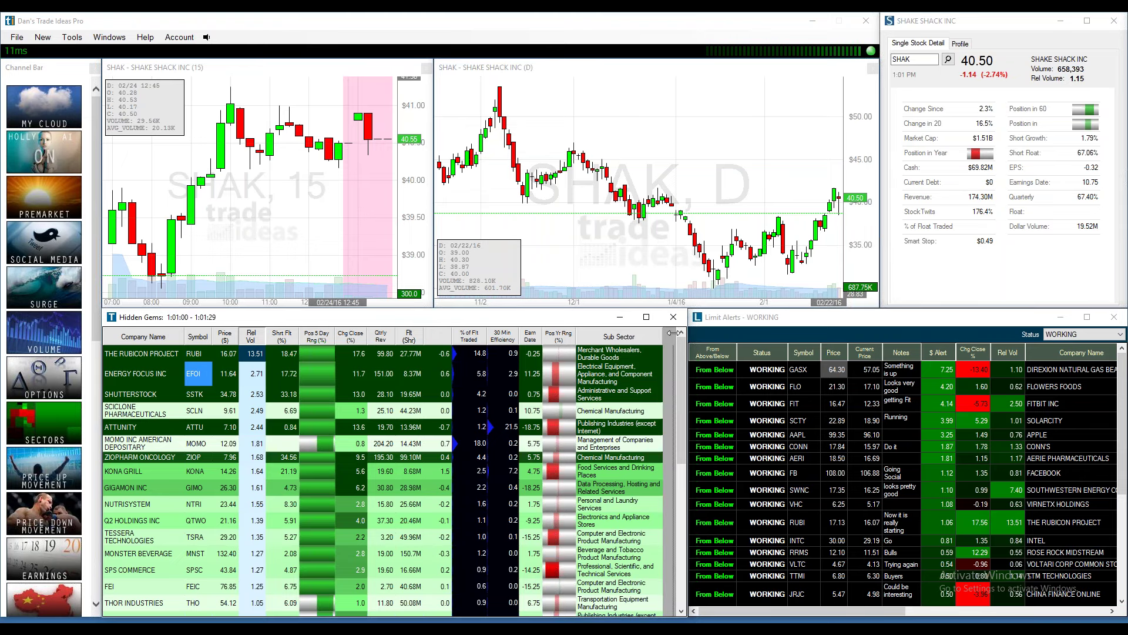
Widen the Sub Sector column to the scrollbar and nudge the Hidden Gems window's top edge down.
drag(672, 332, 674, 333)
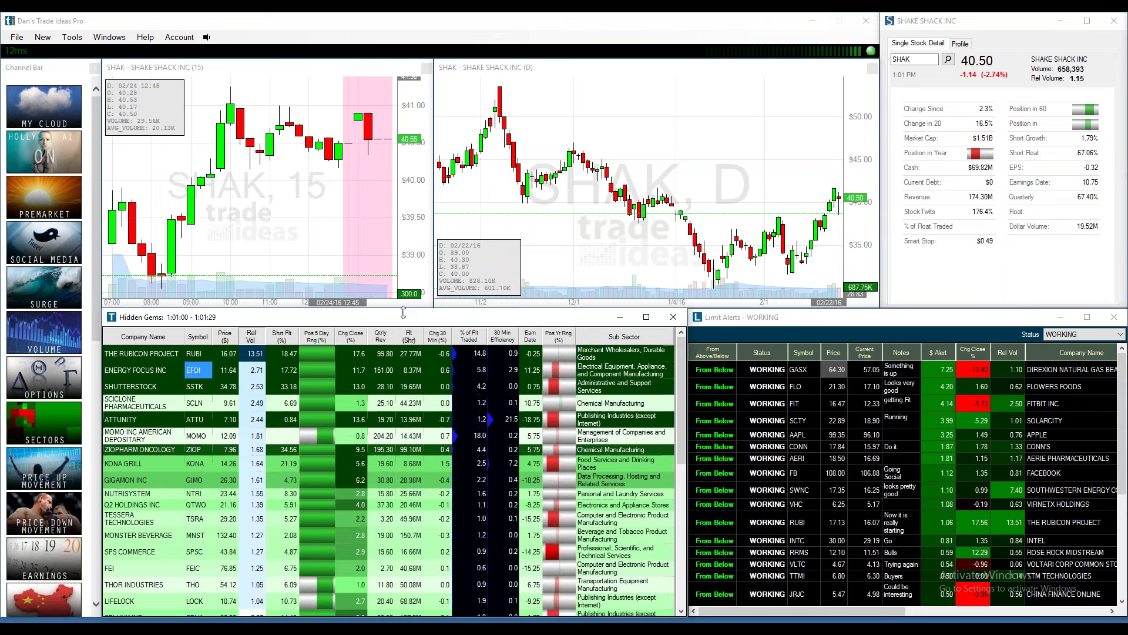
drag(403, 312, 404, 307)
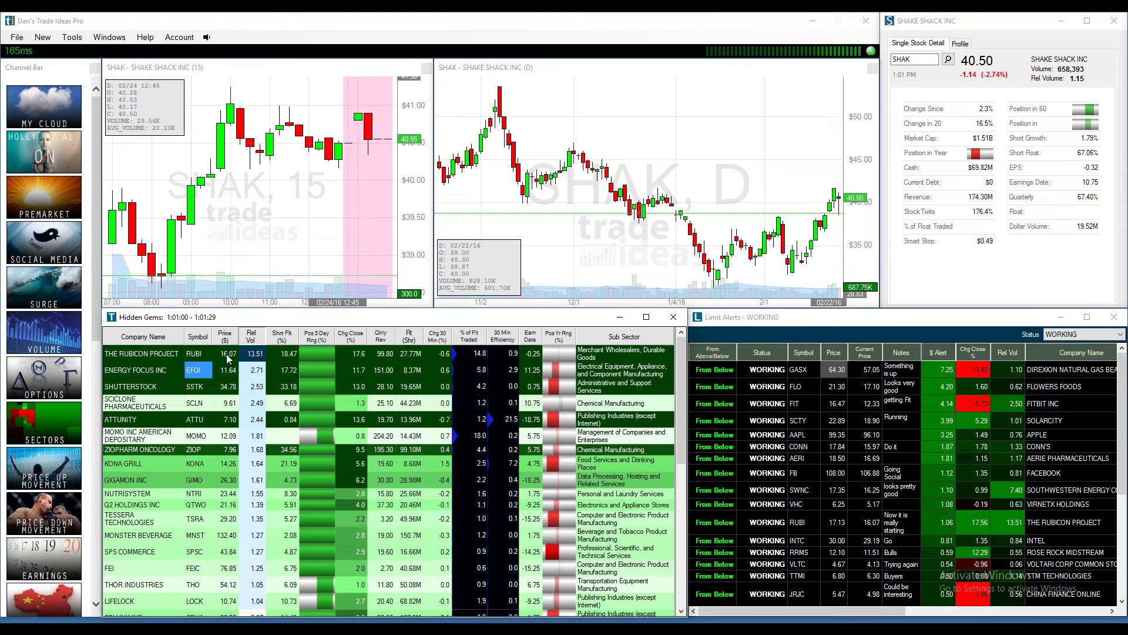
Load RUBI from Hidden Gems into the linked charts, then switch them to Energy Focus (EFOI).
click(196, 355)
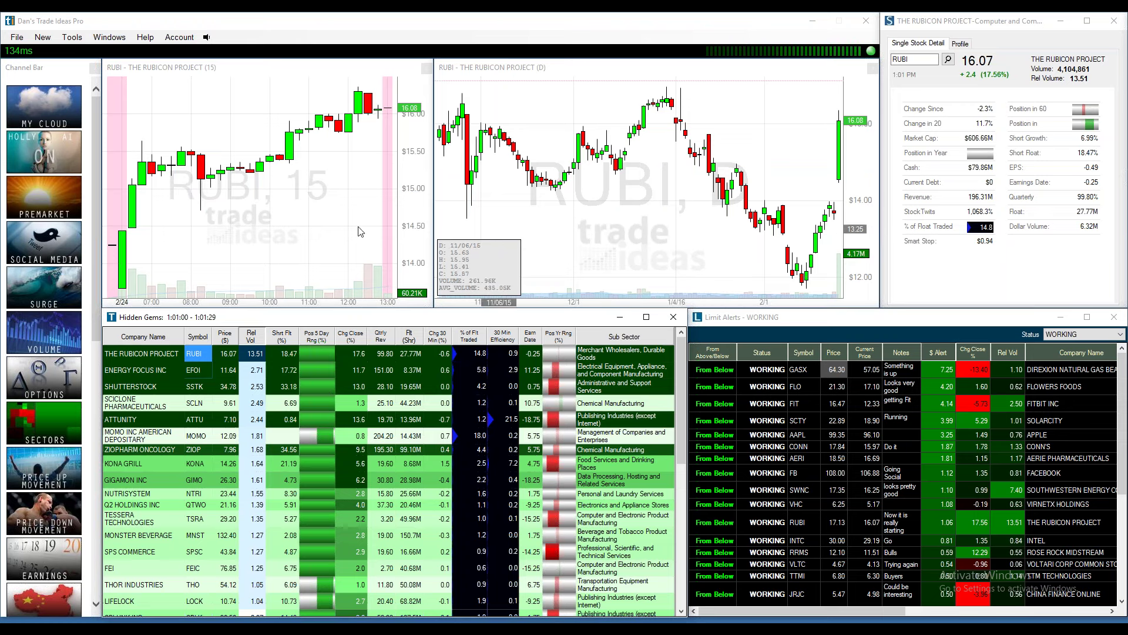
mouse_move(119, 290)
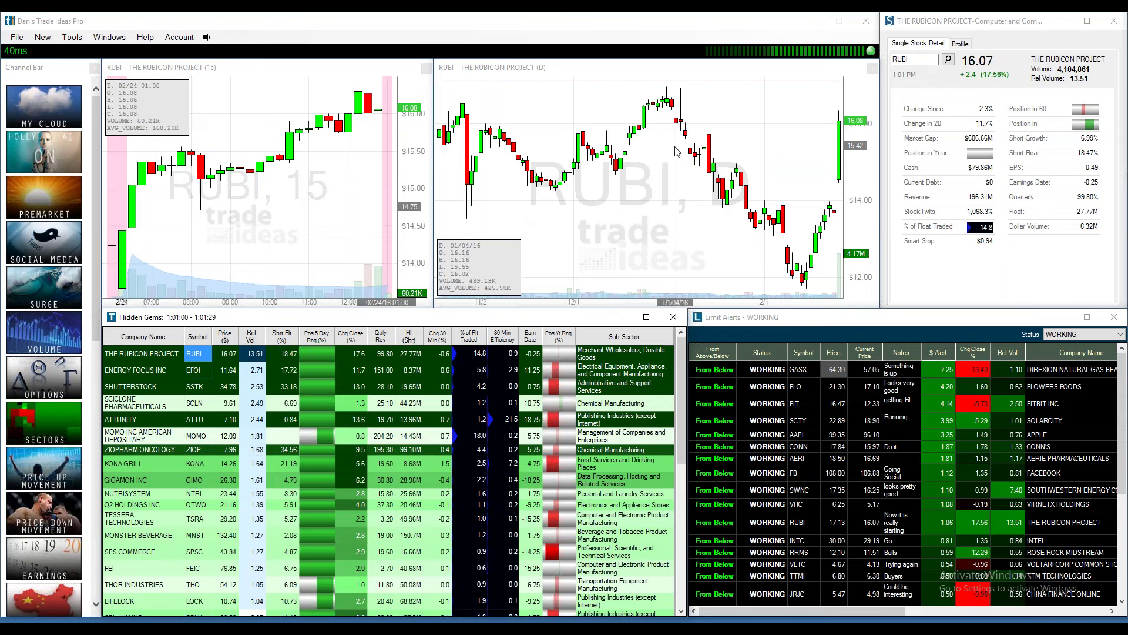
mouse_move(807, 282)
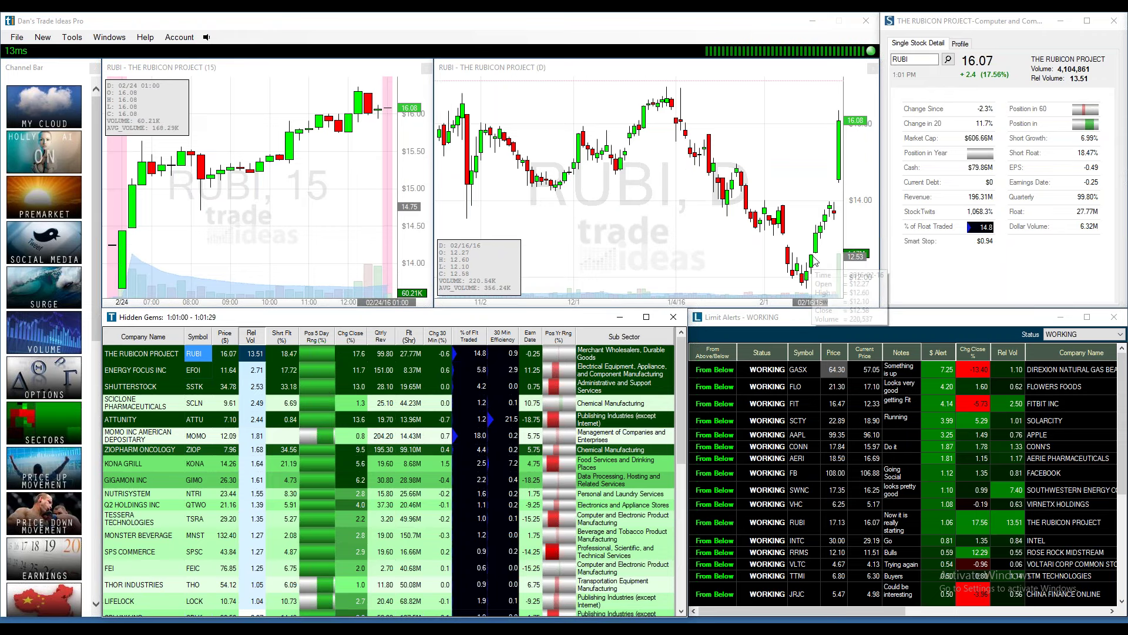
mouse_move(815, 261)
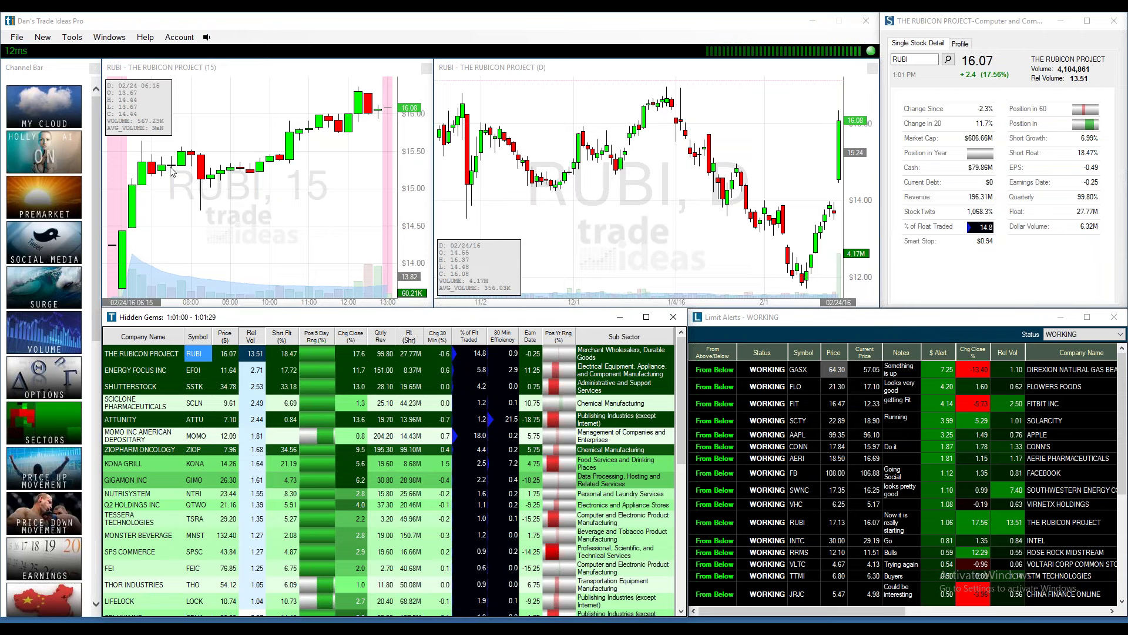
mouse_move(351, 131)
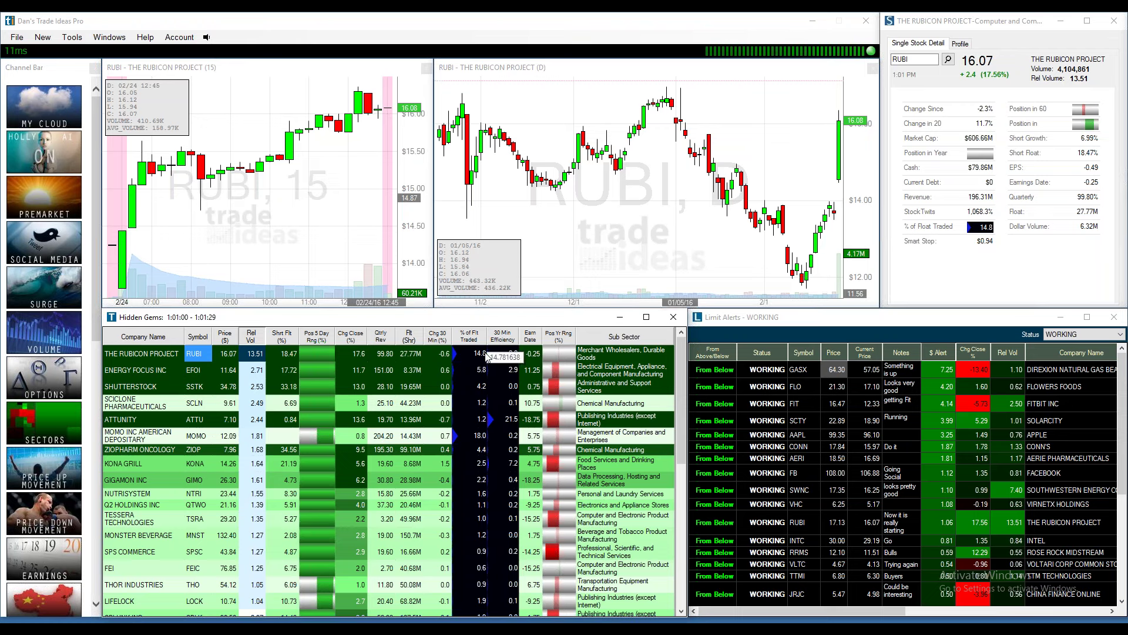
click(196, 369)
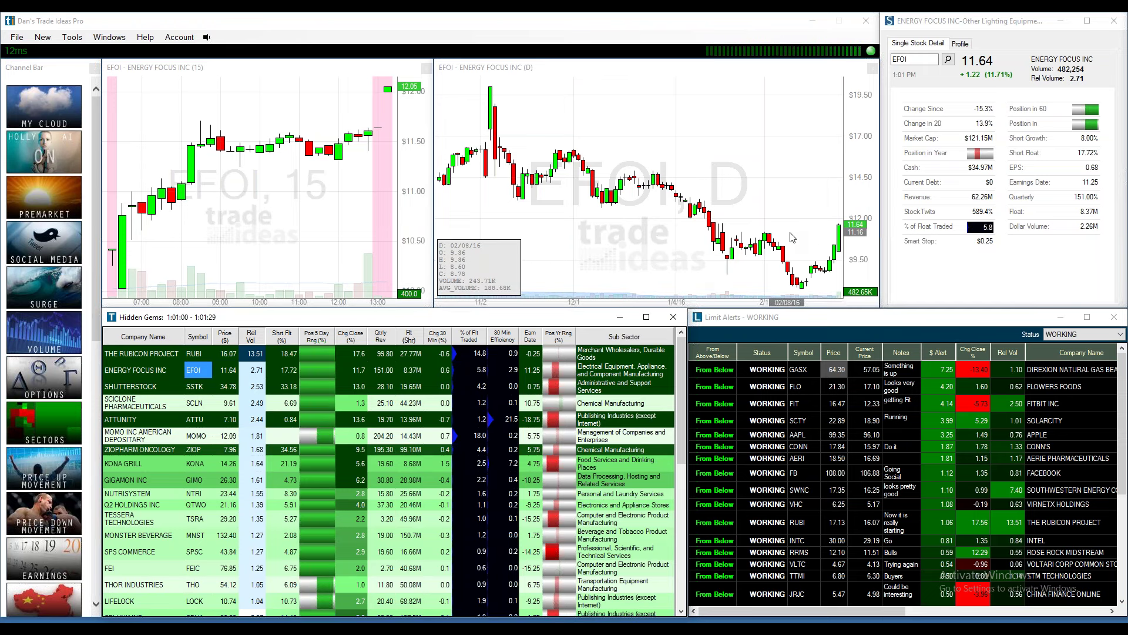
Create and save an EFOI limit alert at $11.65 from the daily chart.
right_click(770, 227)
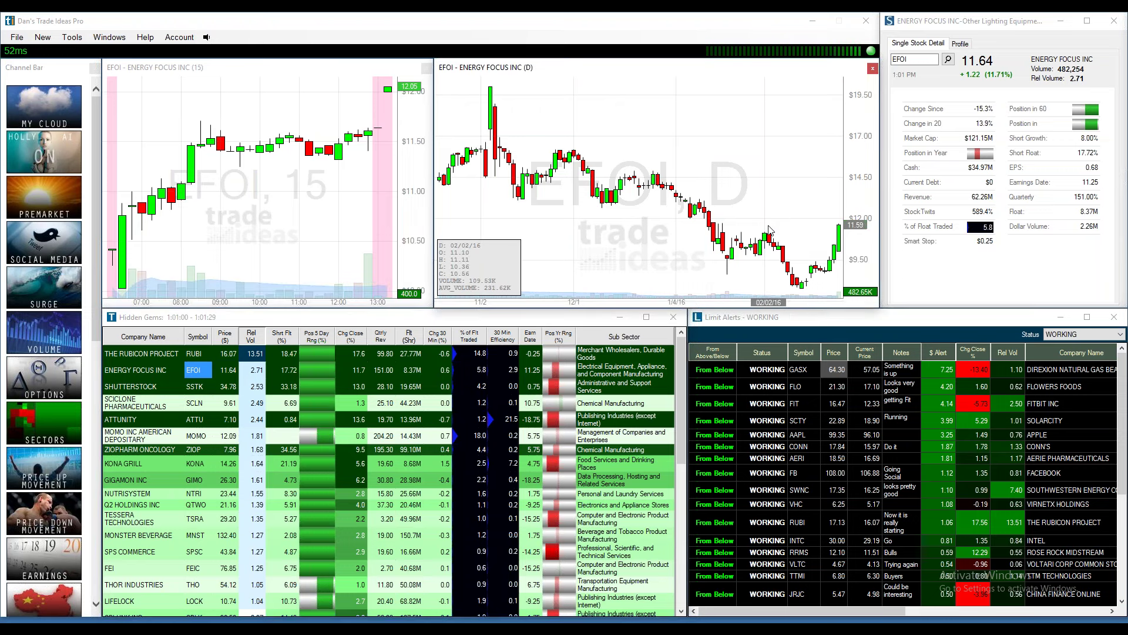
click(815, 234)
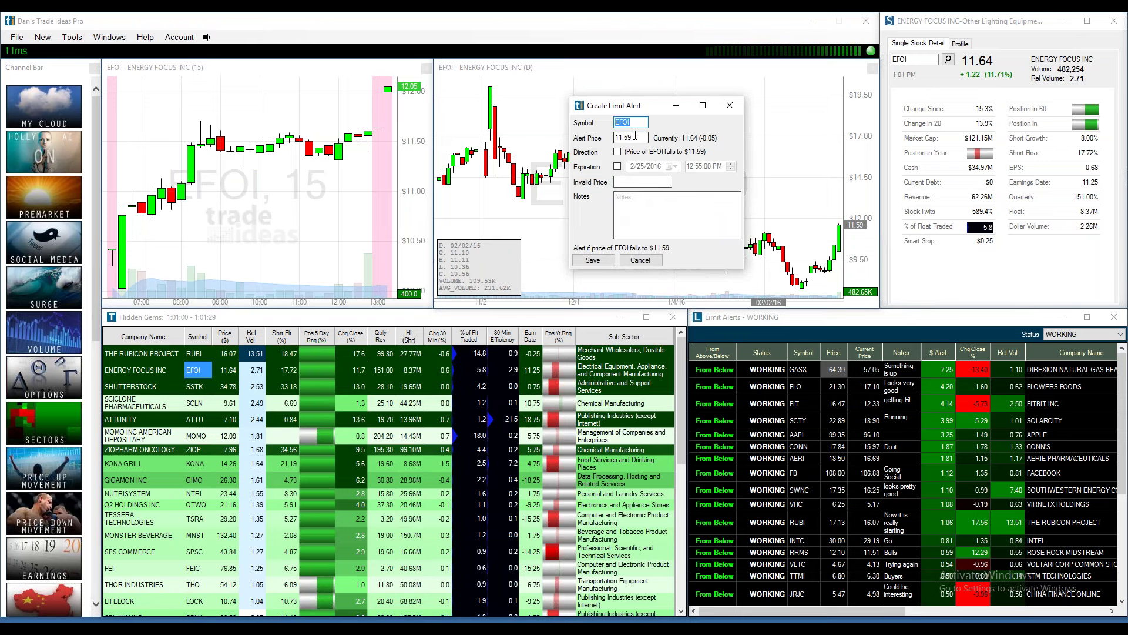
drag(635, 135, 625, 136)
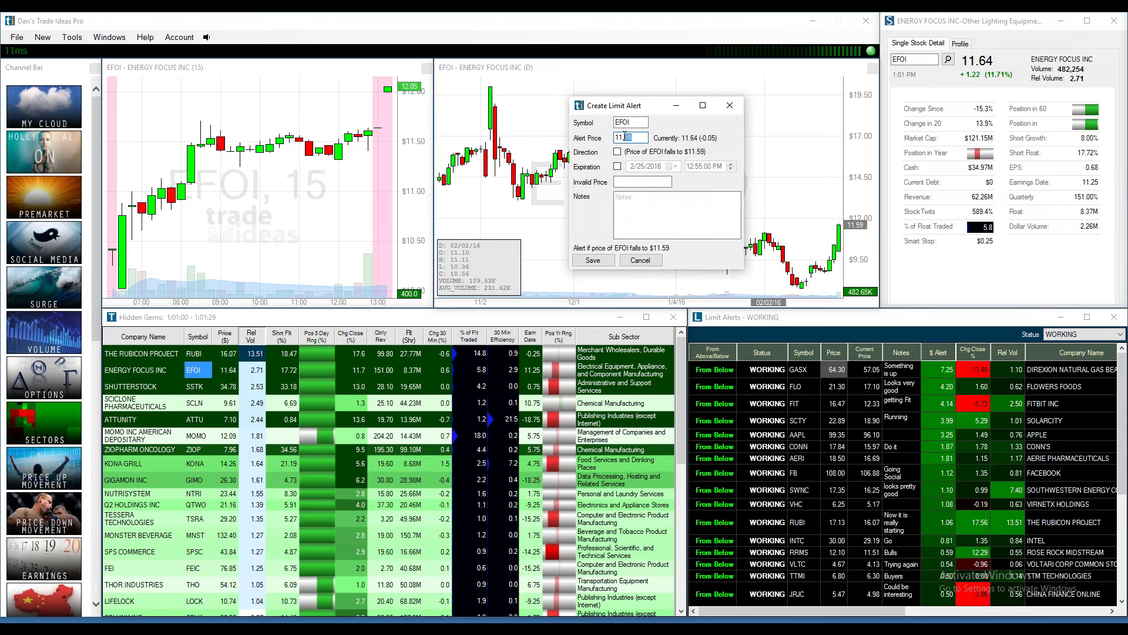
text(65)
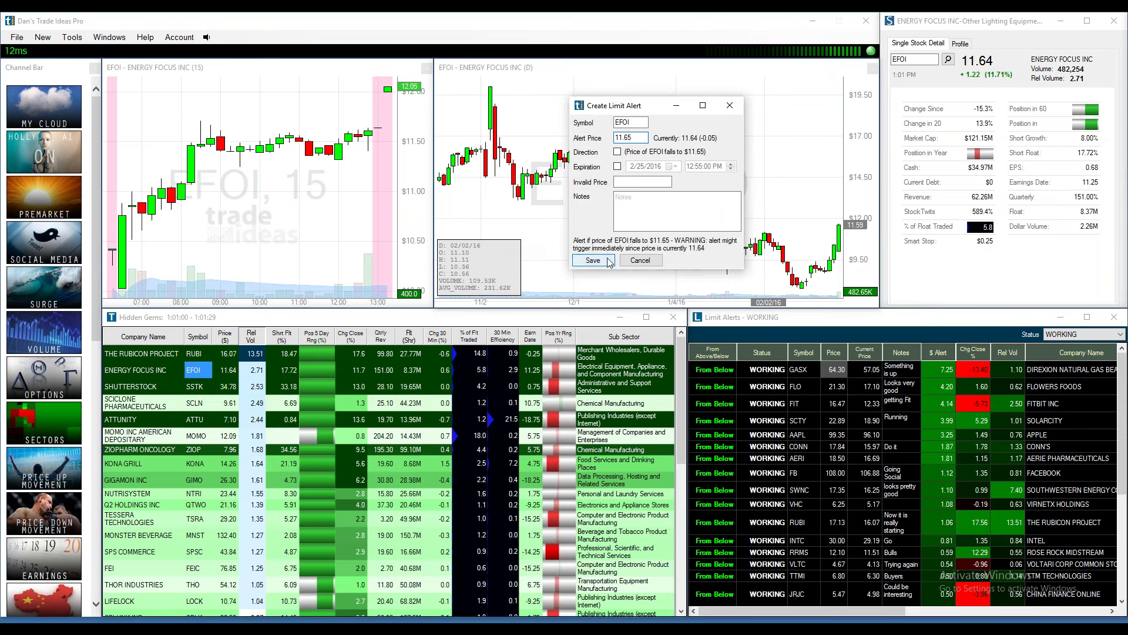
click(609, 261)
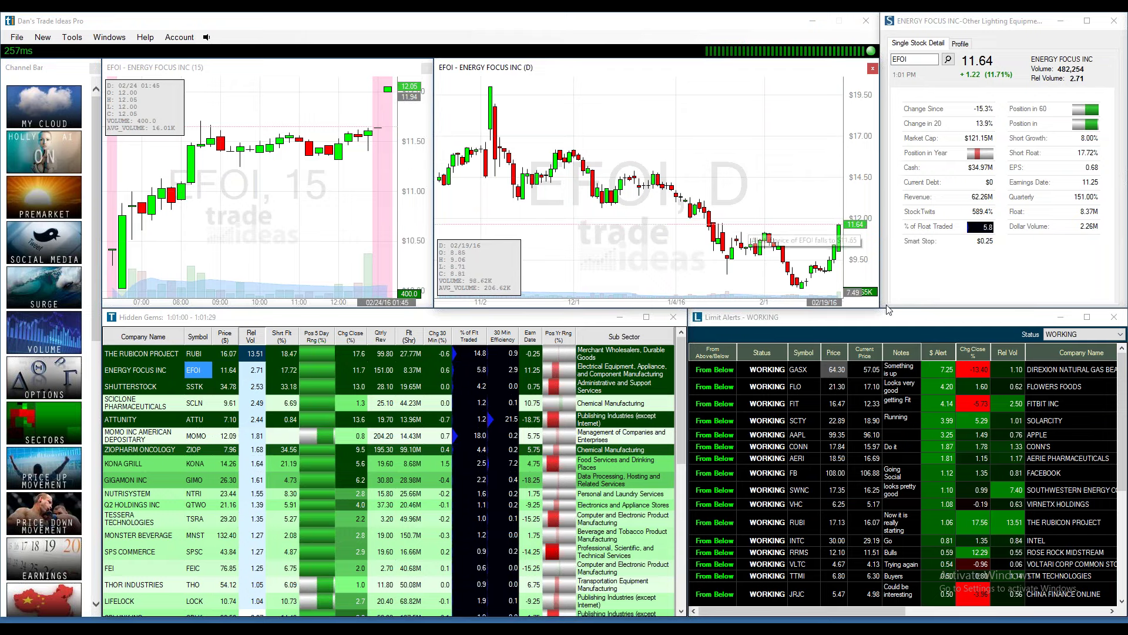
Enlarge the Limit Alerts window and delete the $11.65 EFOI alert.
drag(884, 310, 883, 33)
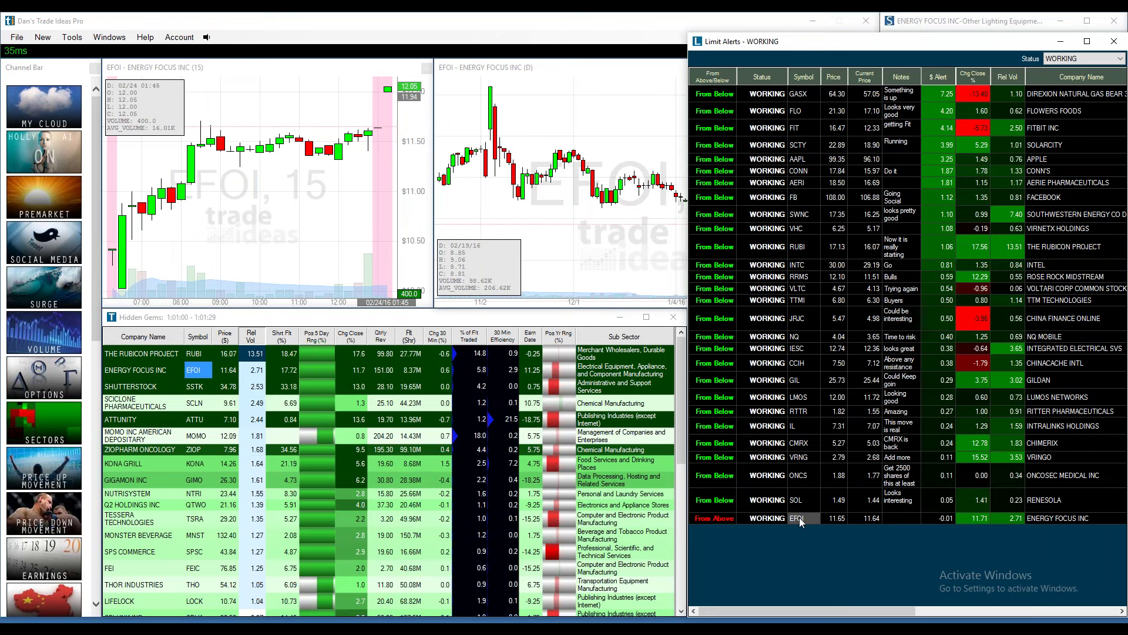
right_click(800, 521)
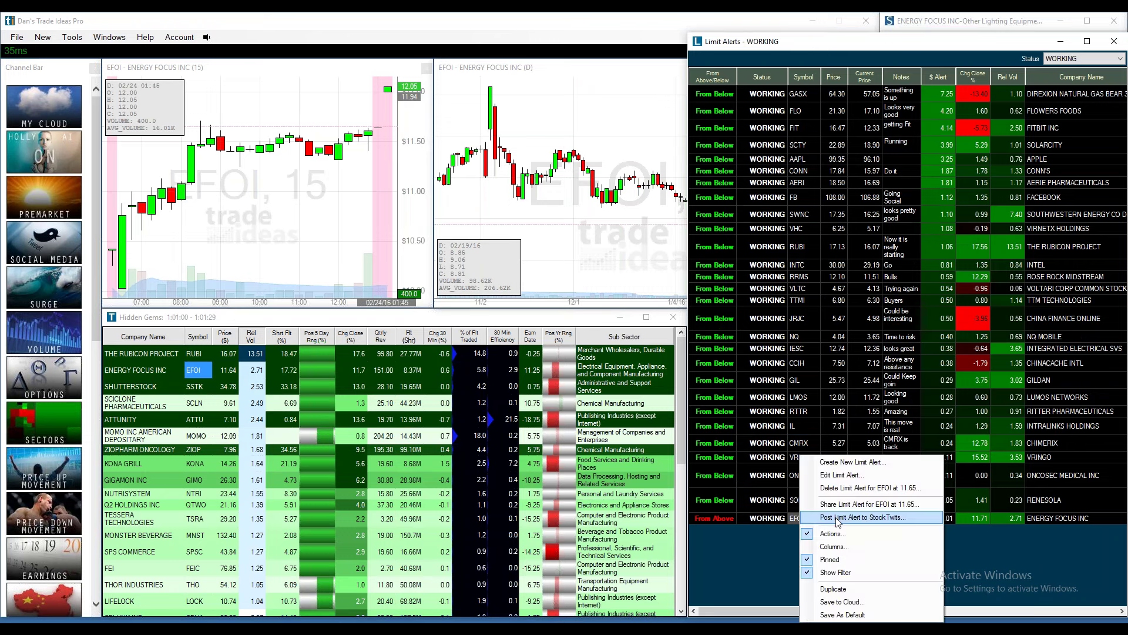
click(842, 488)
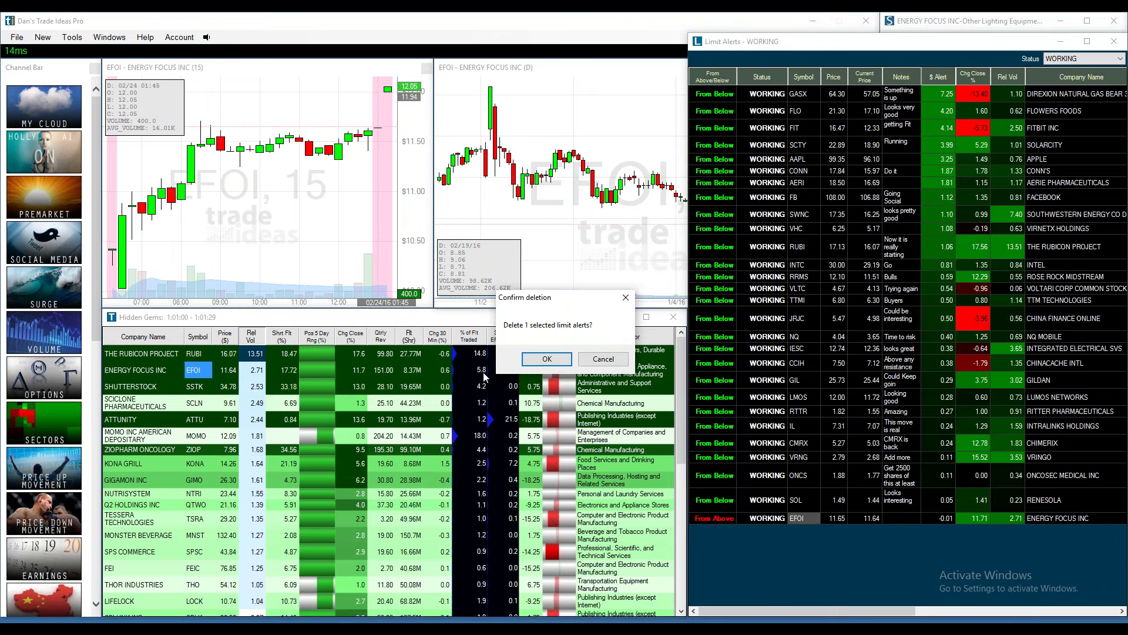
click(546, 359)
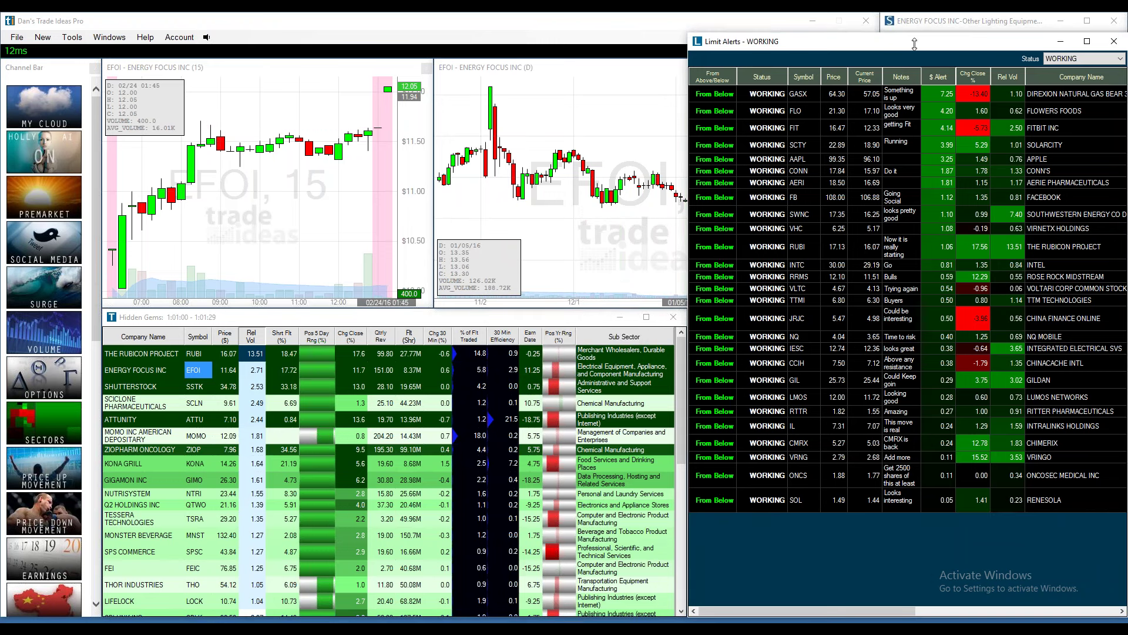
Return the Limit Alerts window to its original size so the EFOI charts show.
drag(914, 44, 896, 318)
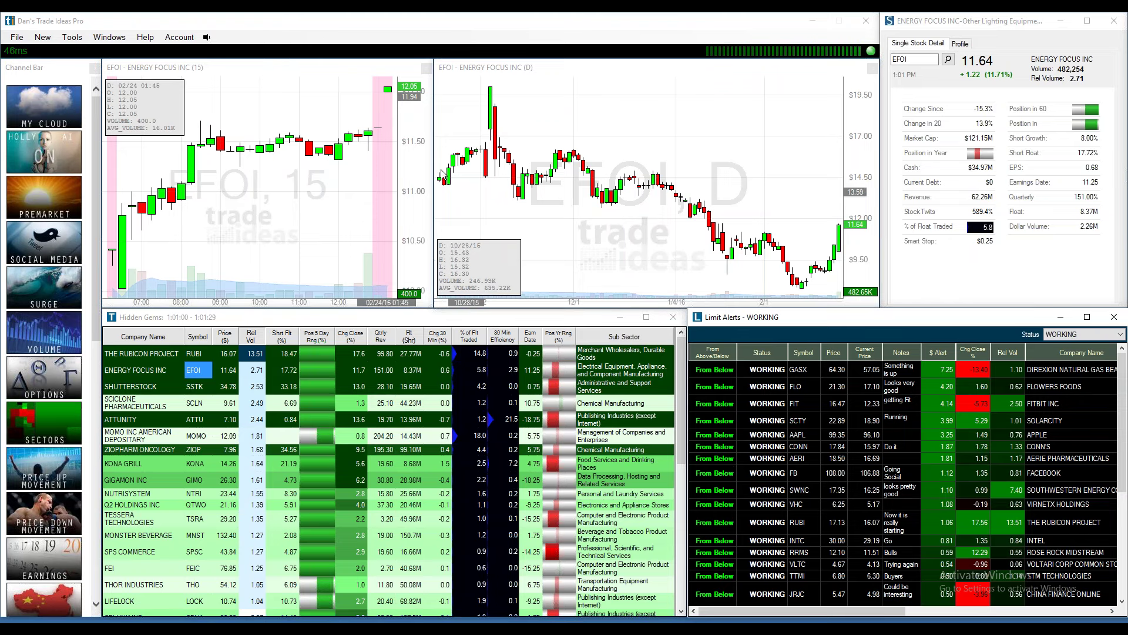
mouse_move(387, 93)
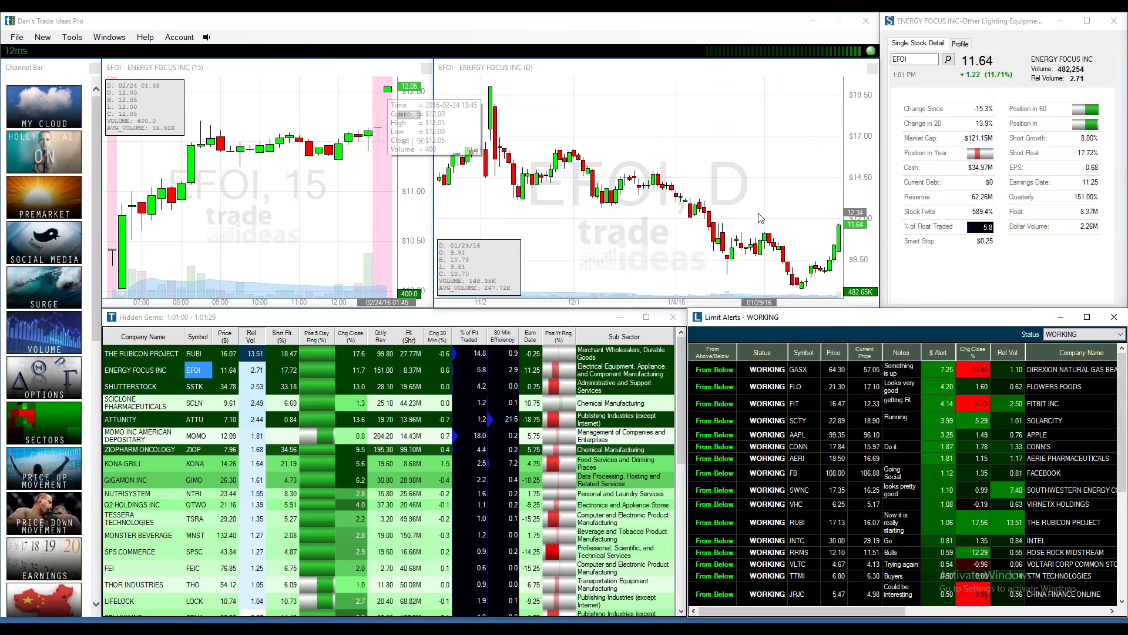
Add an EFOI limit alert at $12.16 with the note 'Strong trend up'.
right_click(835, 221)
click(864, 247)
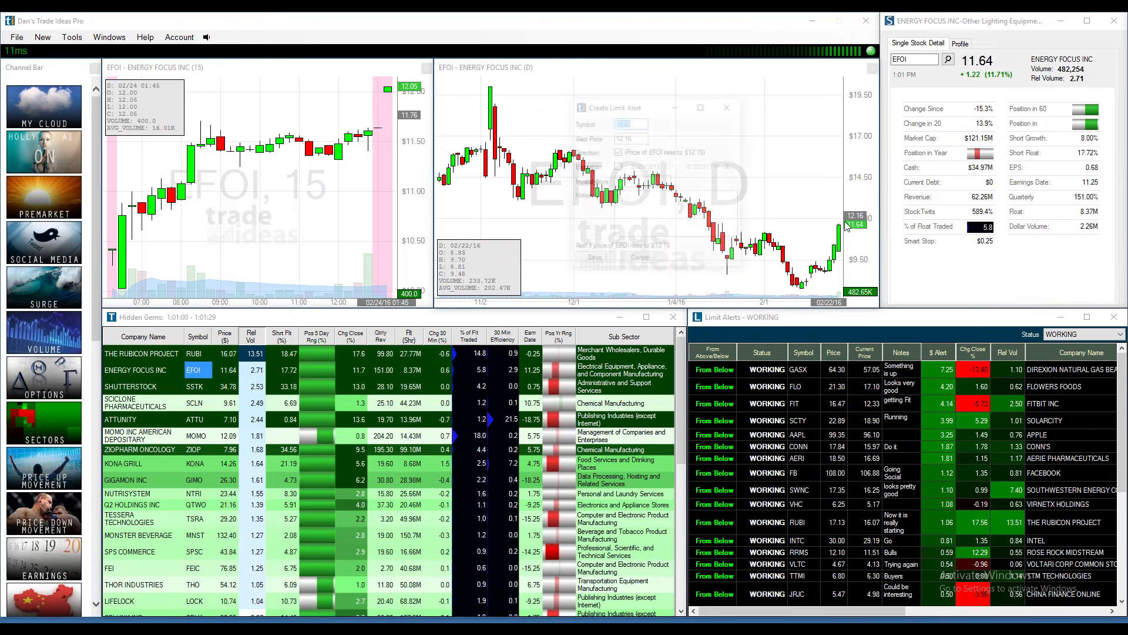
click(640, 213)
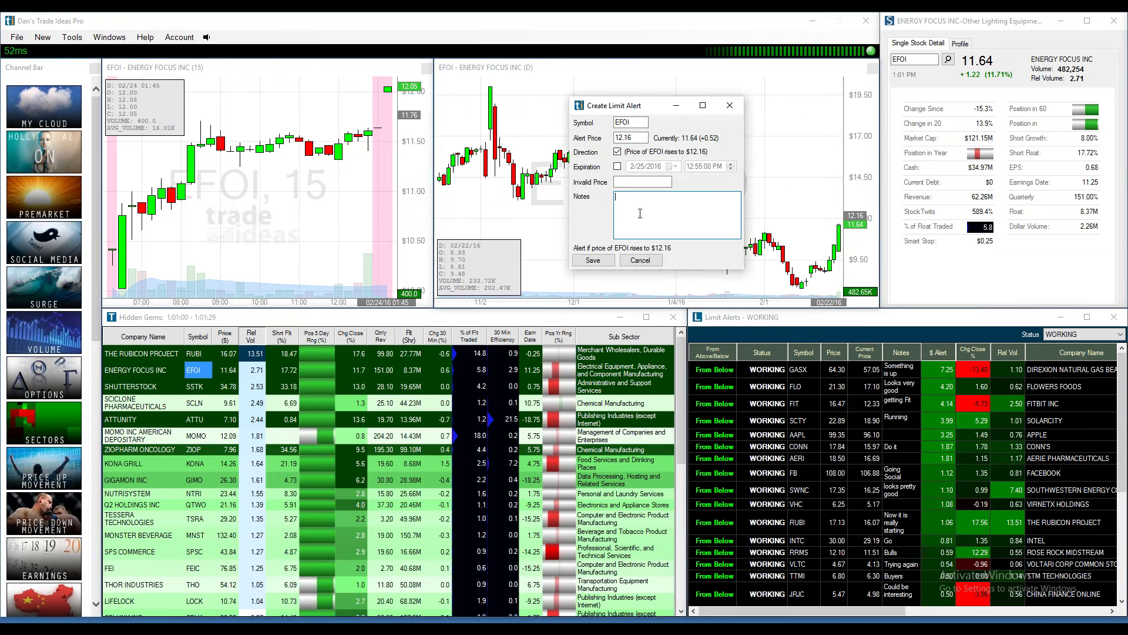
text(Strong trend up)
click(598, 264)
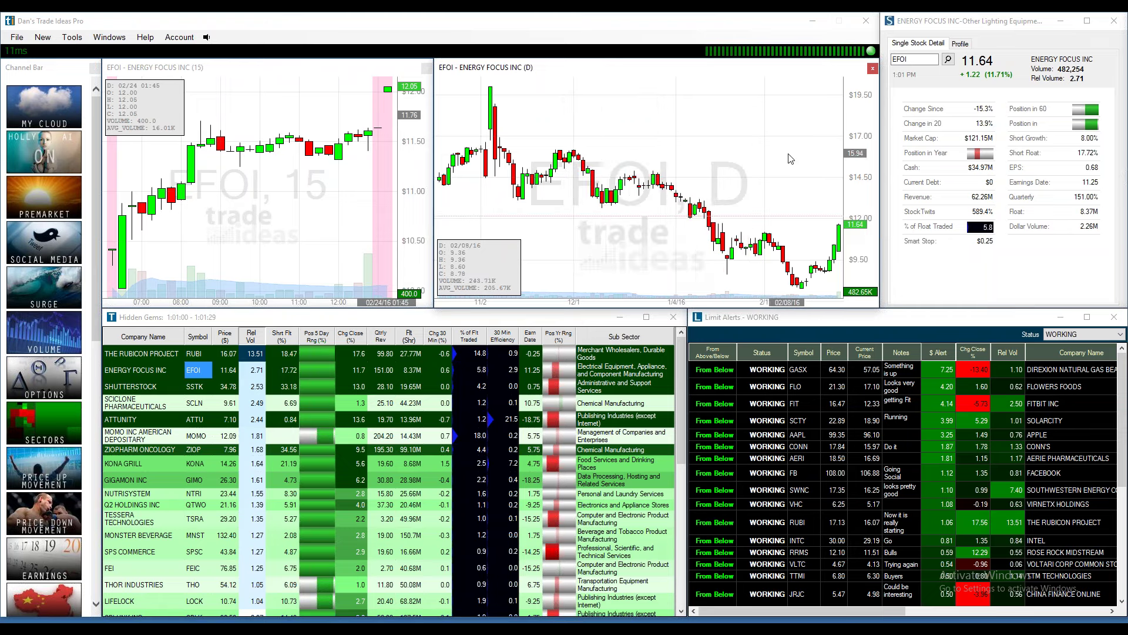
Sort the working alerts list by price, highest first.
scroll(791, 158, down, 3)
scroll(791, 158, down, 2)
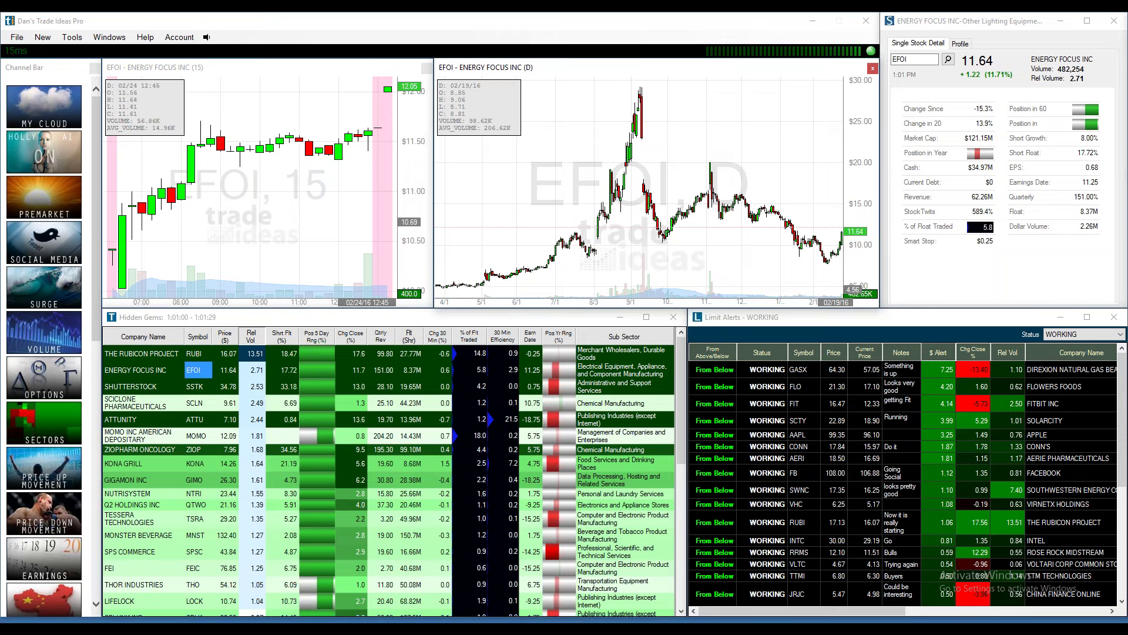
click(834, 353)
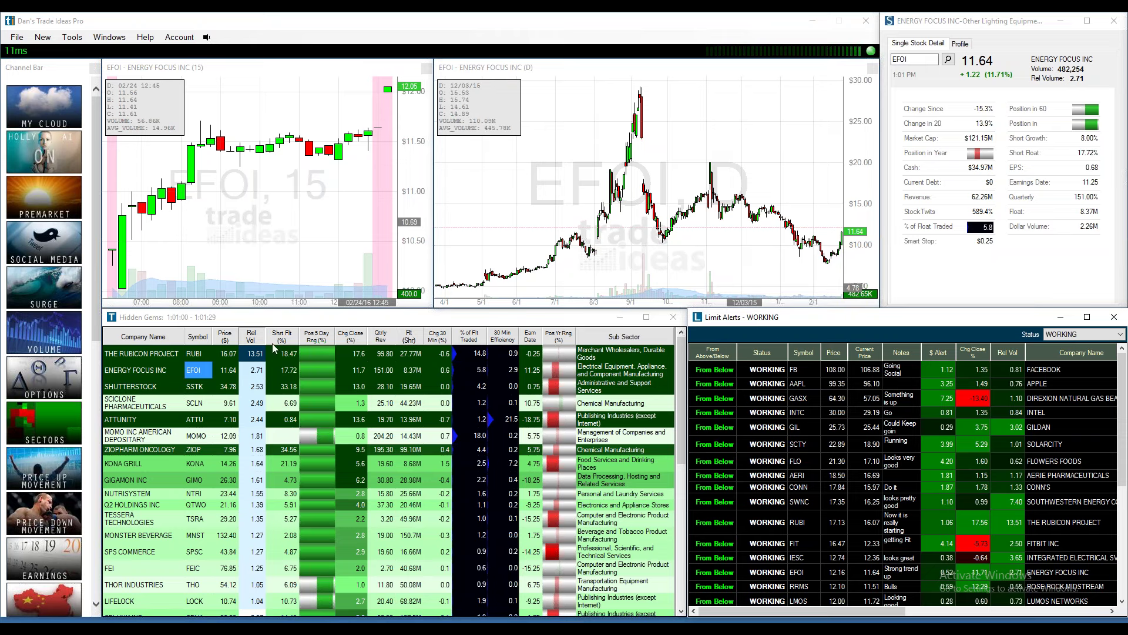
Load Shutterstock (SSTK, 34.78, up 13.03%) from Hidden Gems into the charts and stock detail.
click(195, 387)
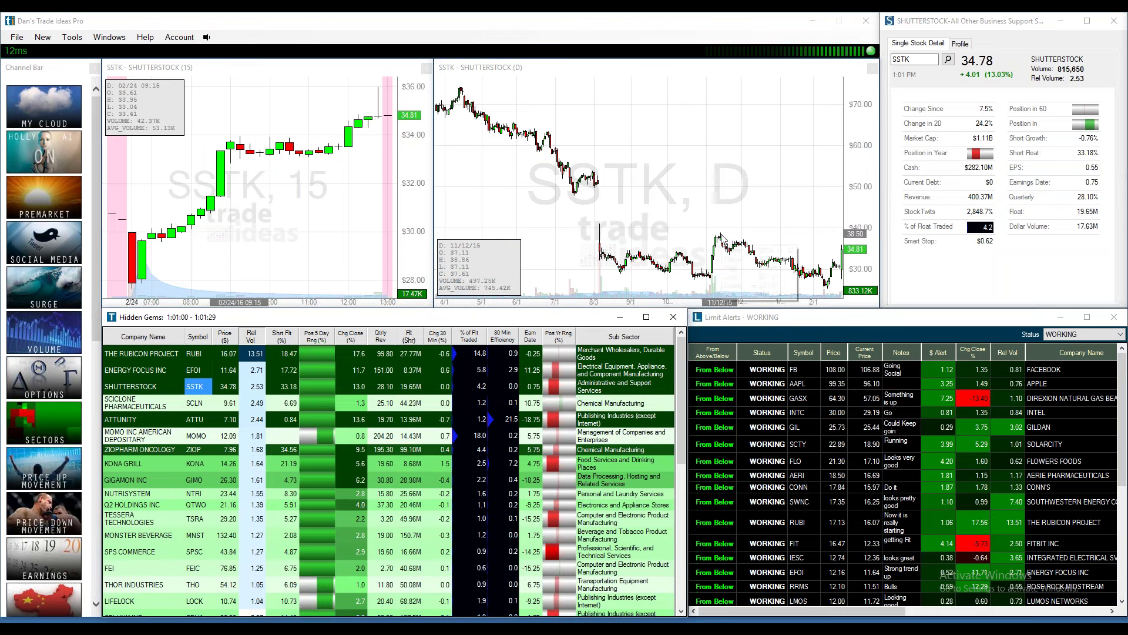
mouse_move(722, 238)
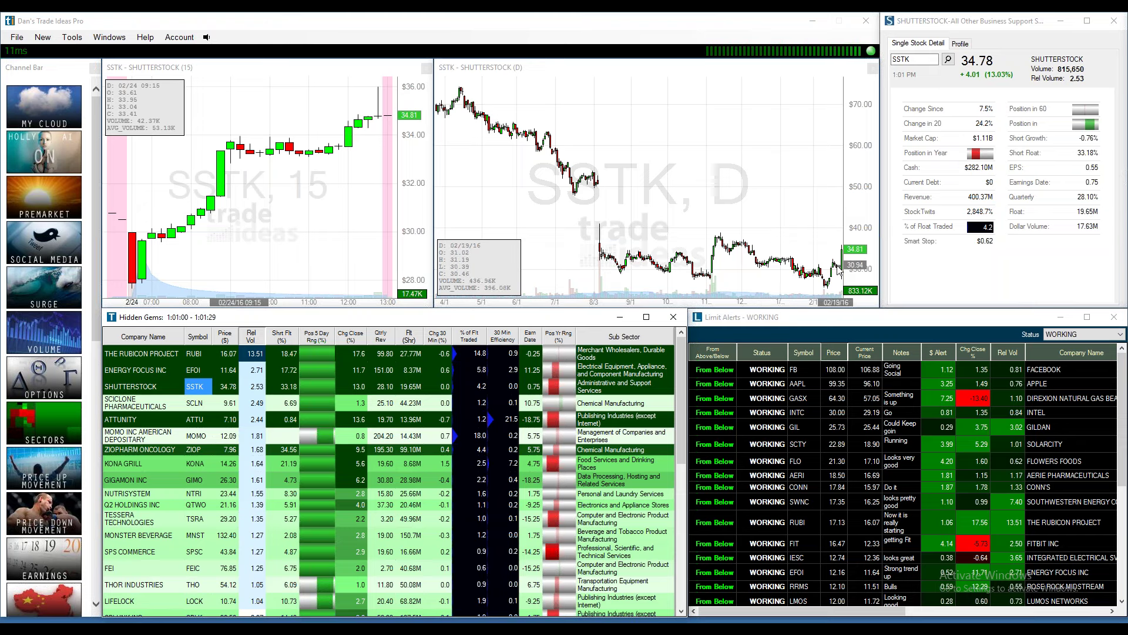
mouse_move(843, 274)
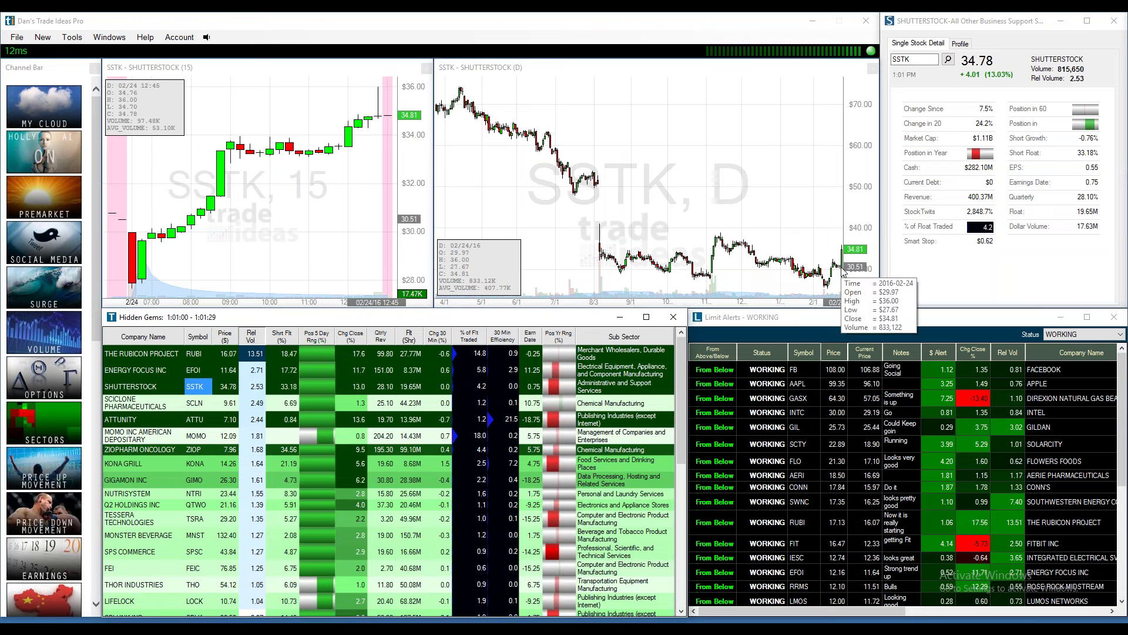
Create an SSTK limit alert at 39.21 on the daily chart with the note 'Void Fill'.
right_click(725, 235)
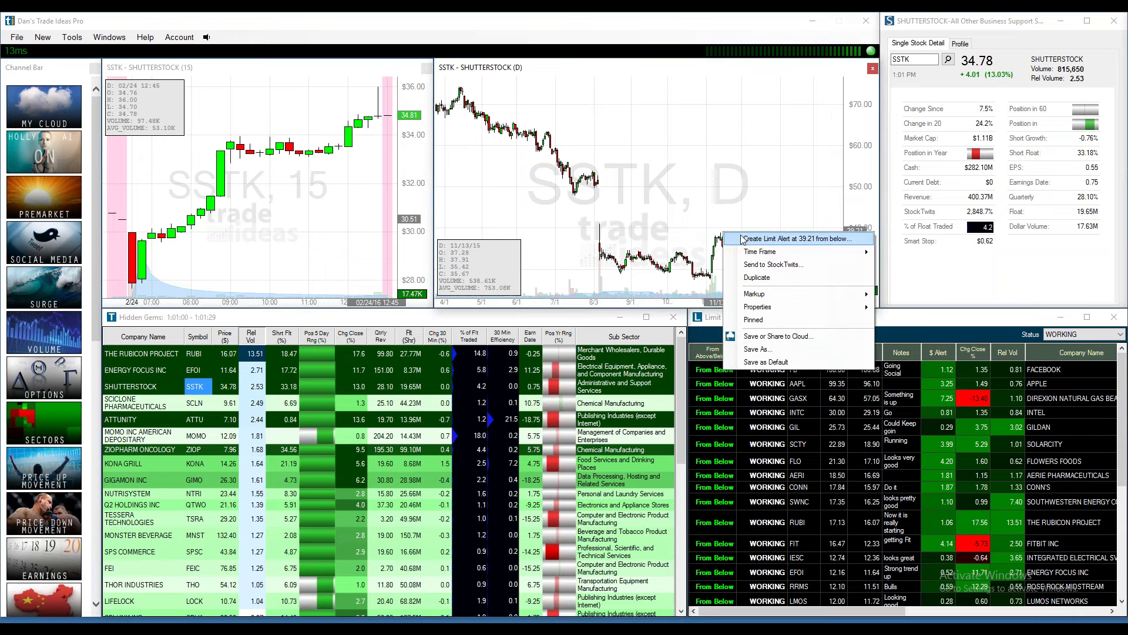
click(757, 239)
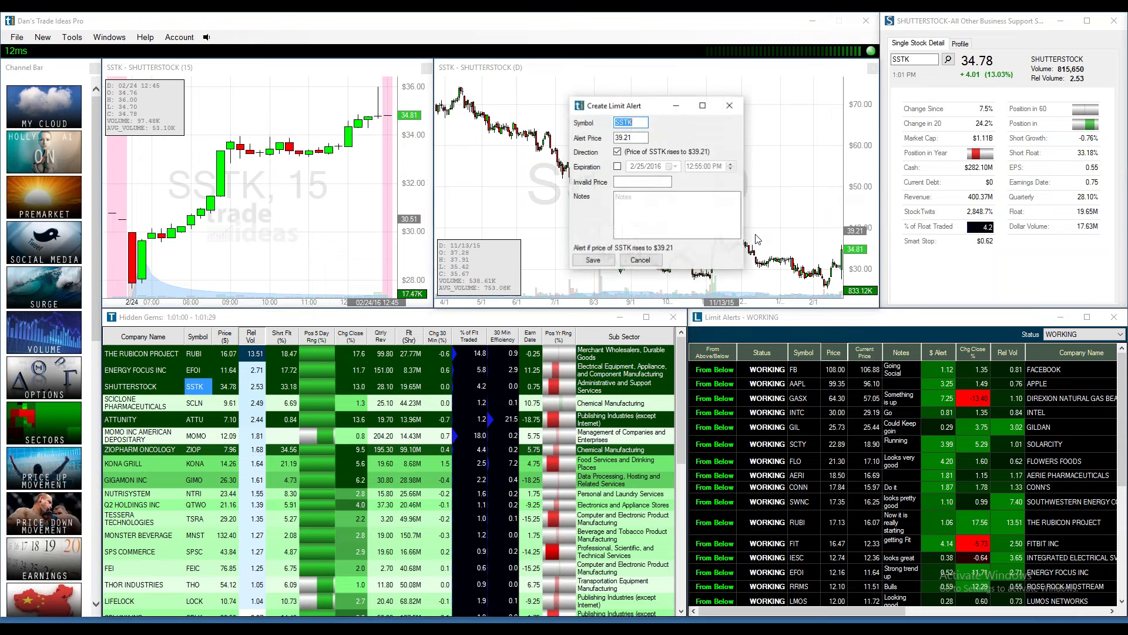
click(645, 210)
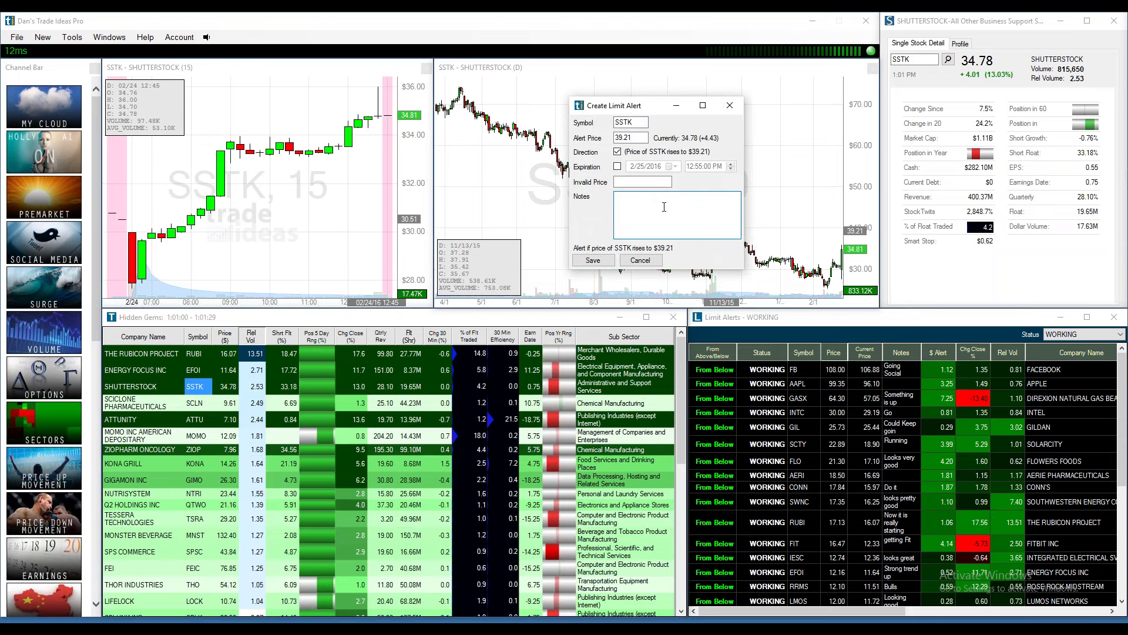
text(Void Fill)
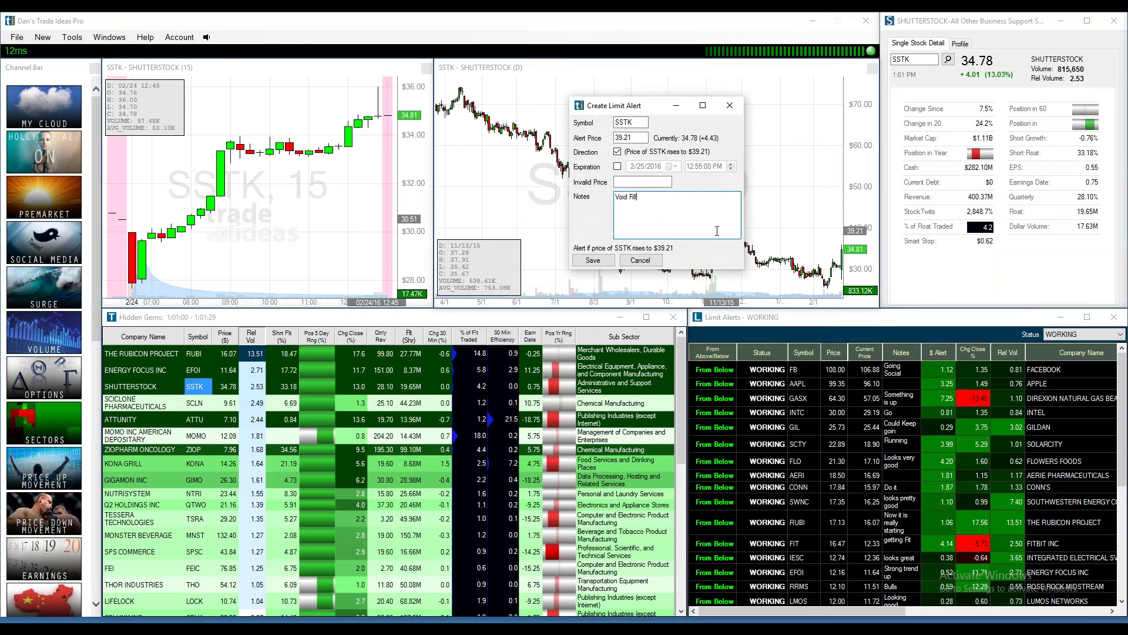
click(607, 262)
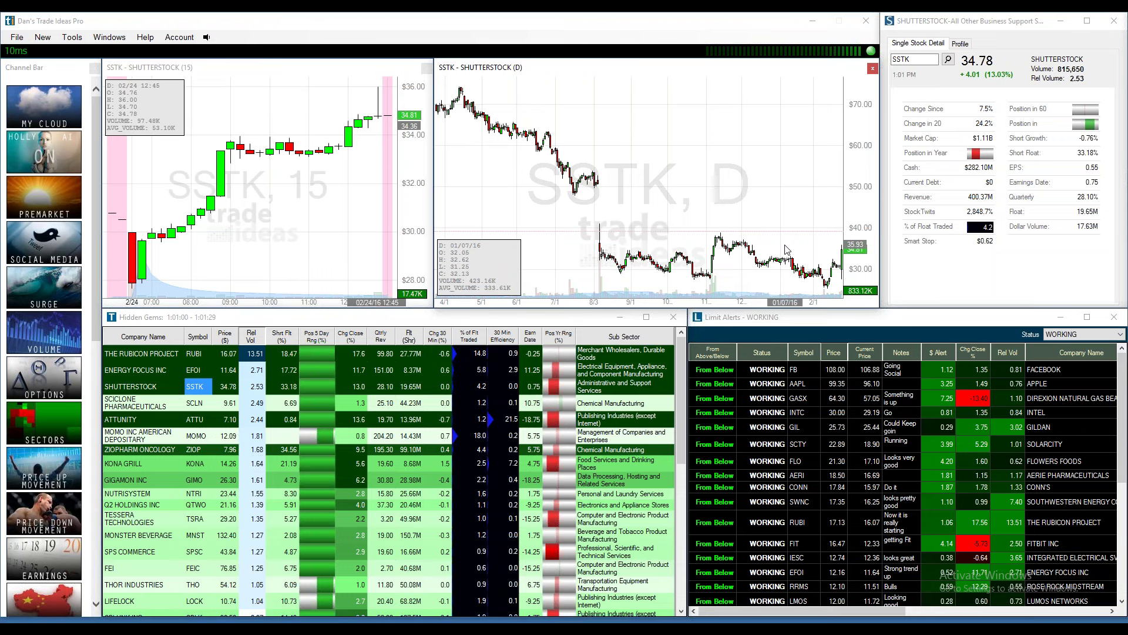
scroll(786, 250, up, 3)
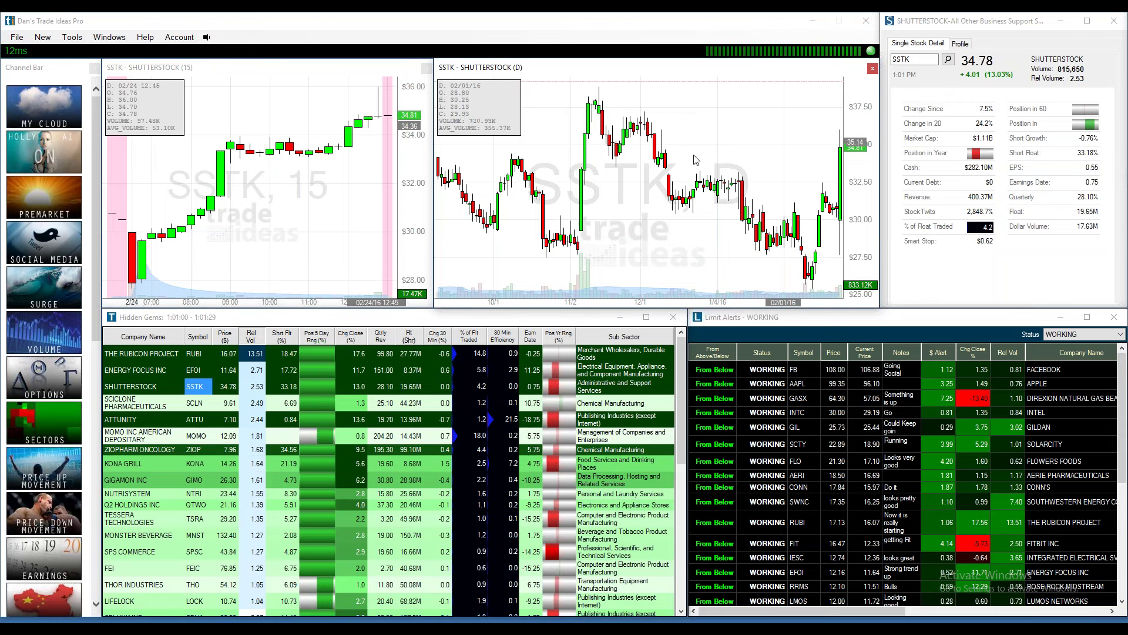
Add an SSTK limit alert at 36.25 from the 15-minute chart, noted 'Interim Moment'.
right_click(380, 88)
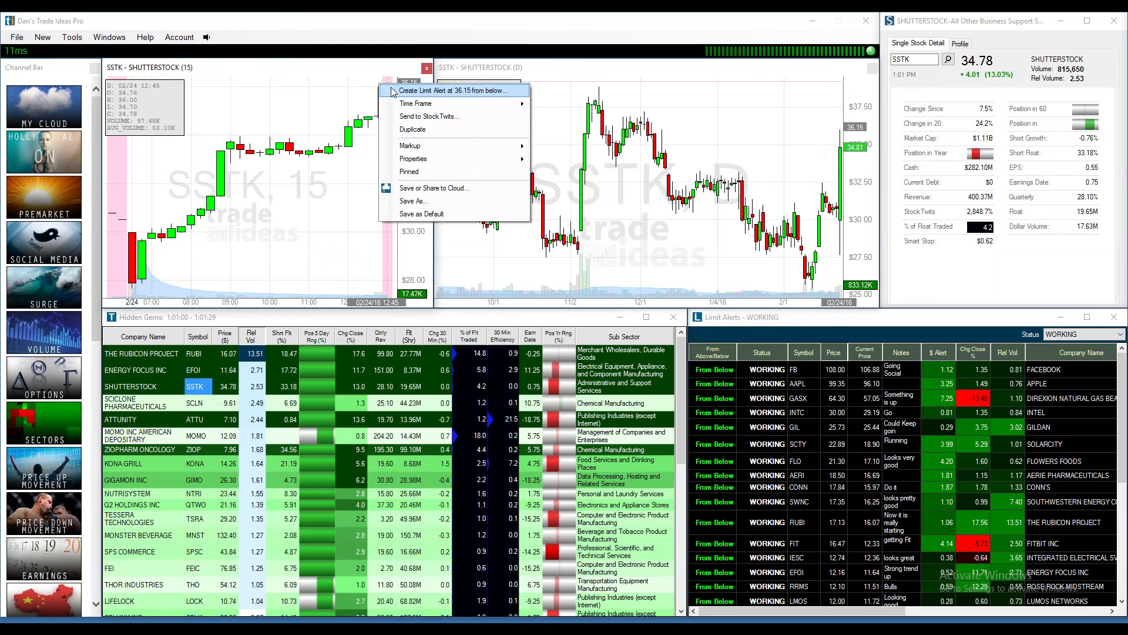
click(390, 92)
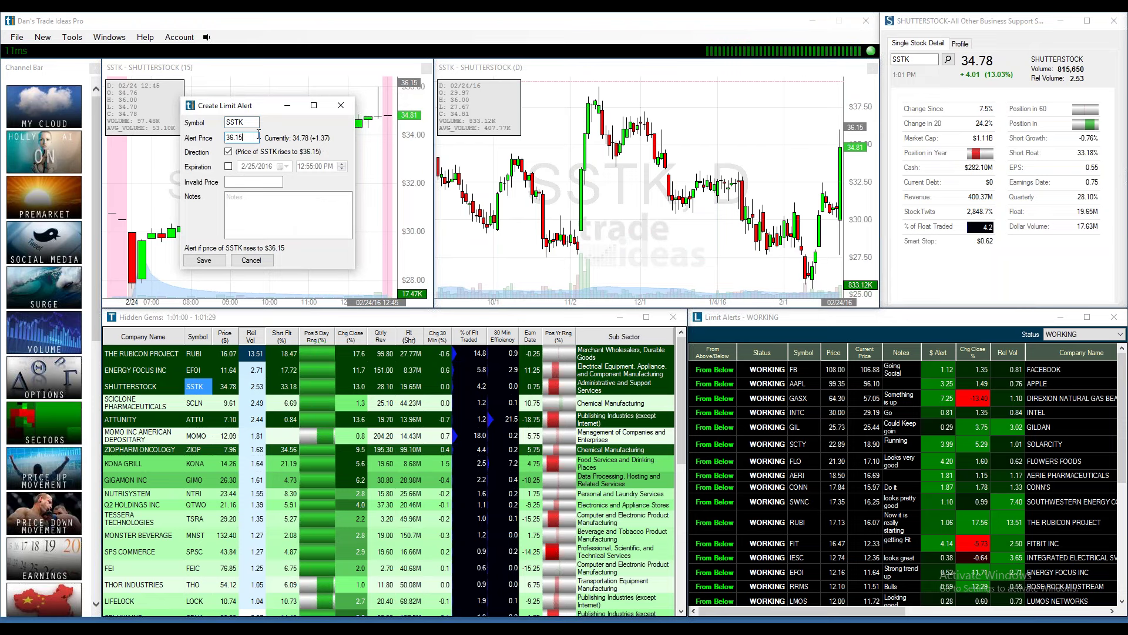
key(BackSpace)
click(242, 203)
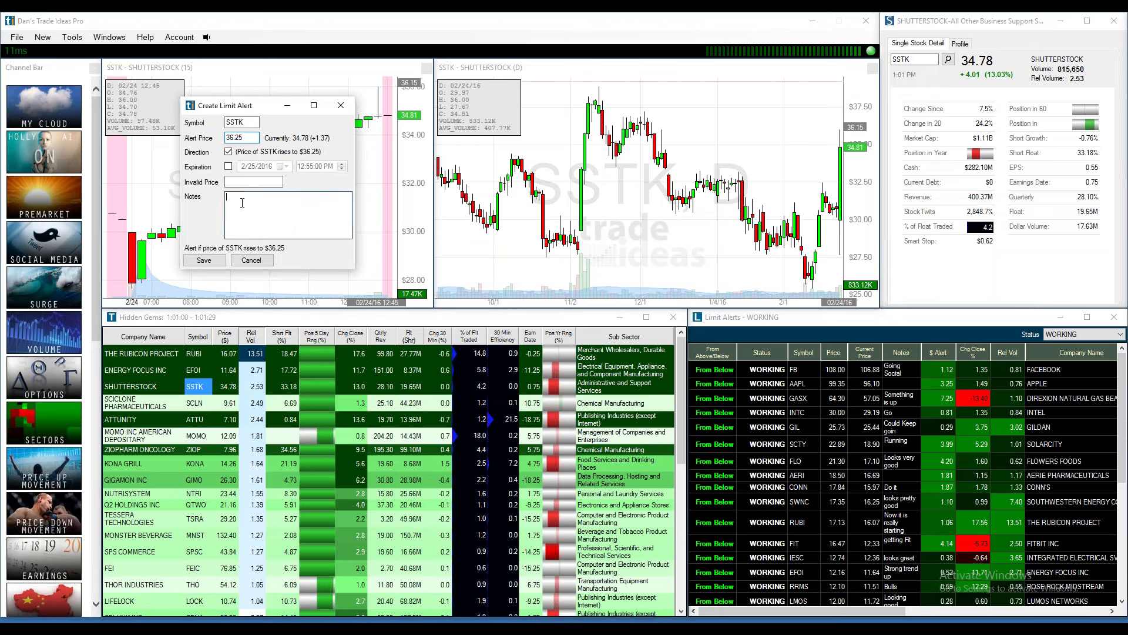
text(Interim Mo)
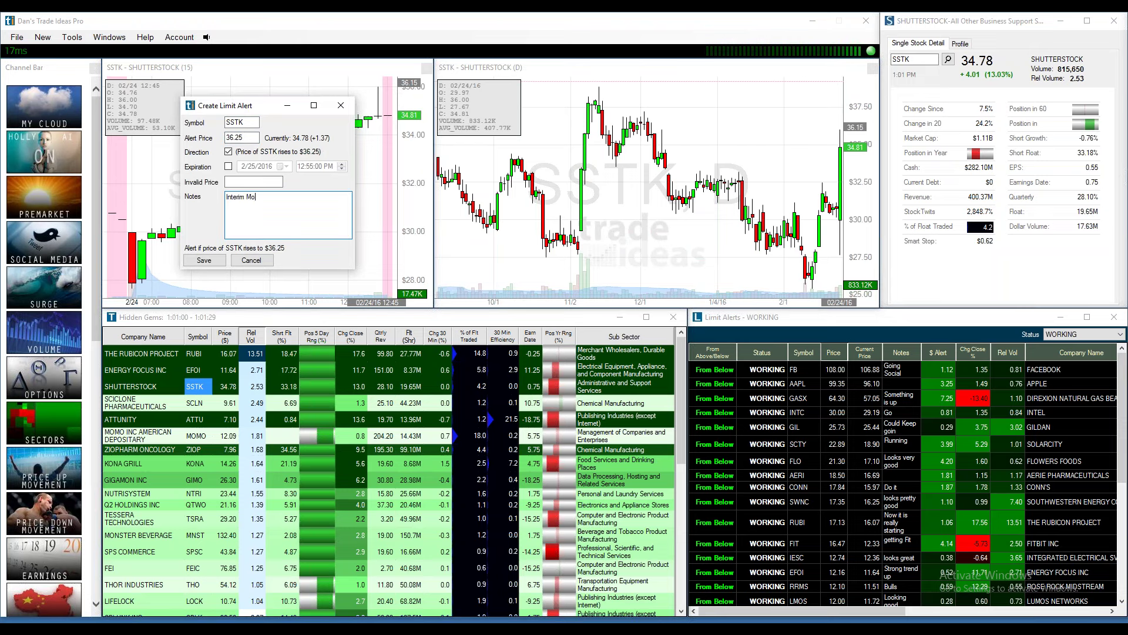
text(mentum)
click(205, 260)
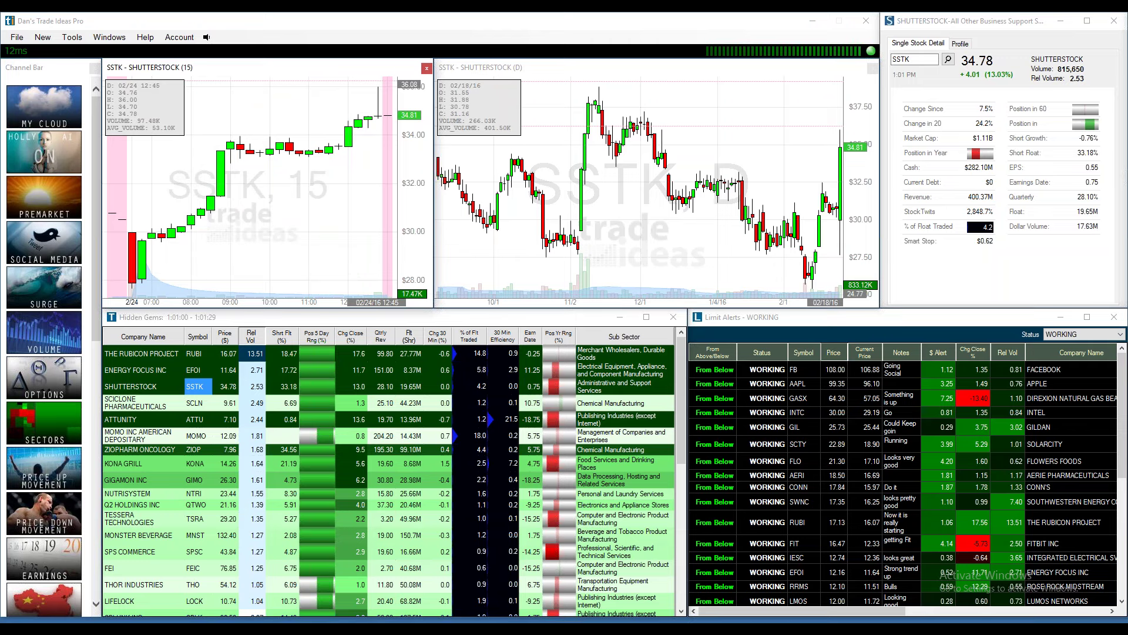
drag(908, 310, 896, 35)
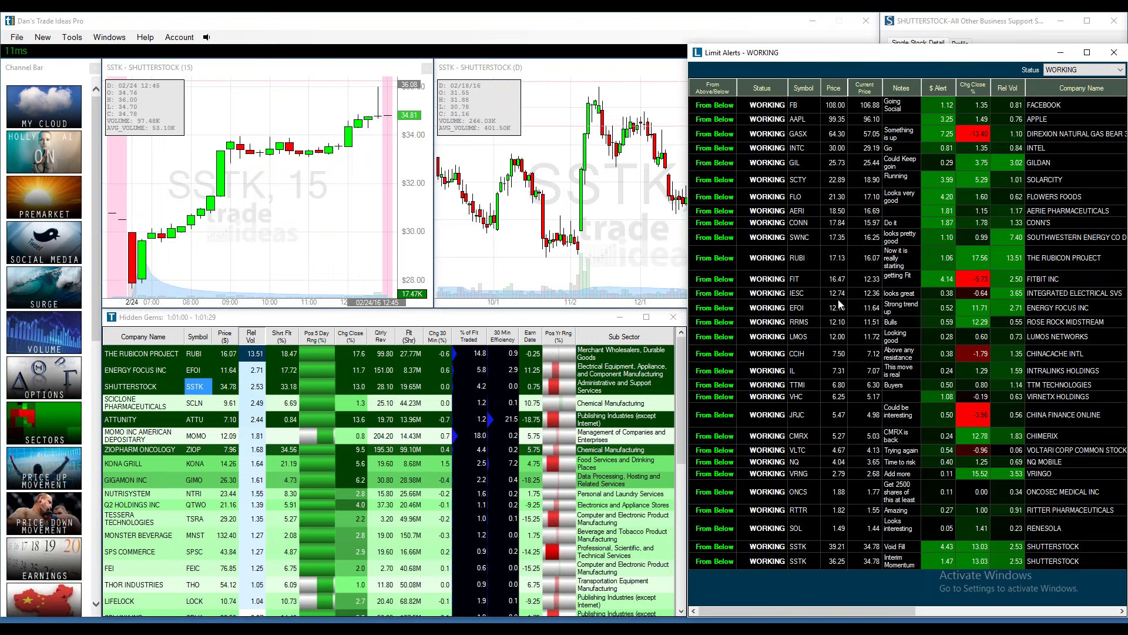
right_click(803, 209)
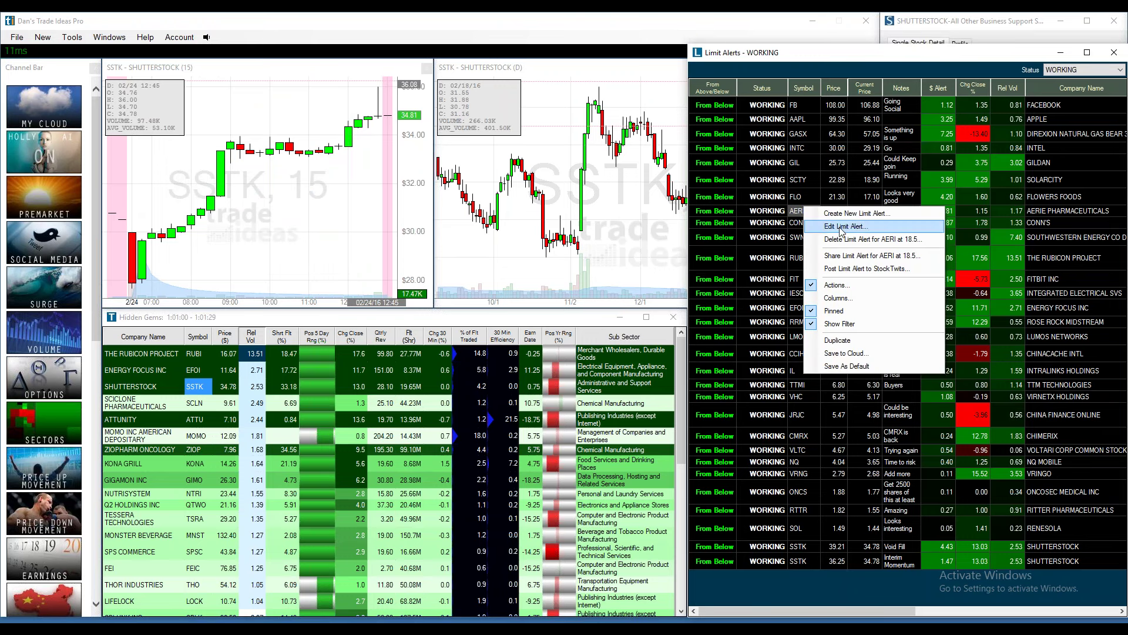
click(842, 285)
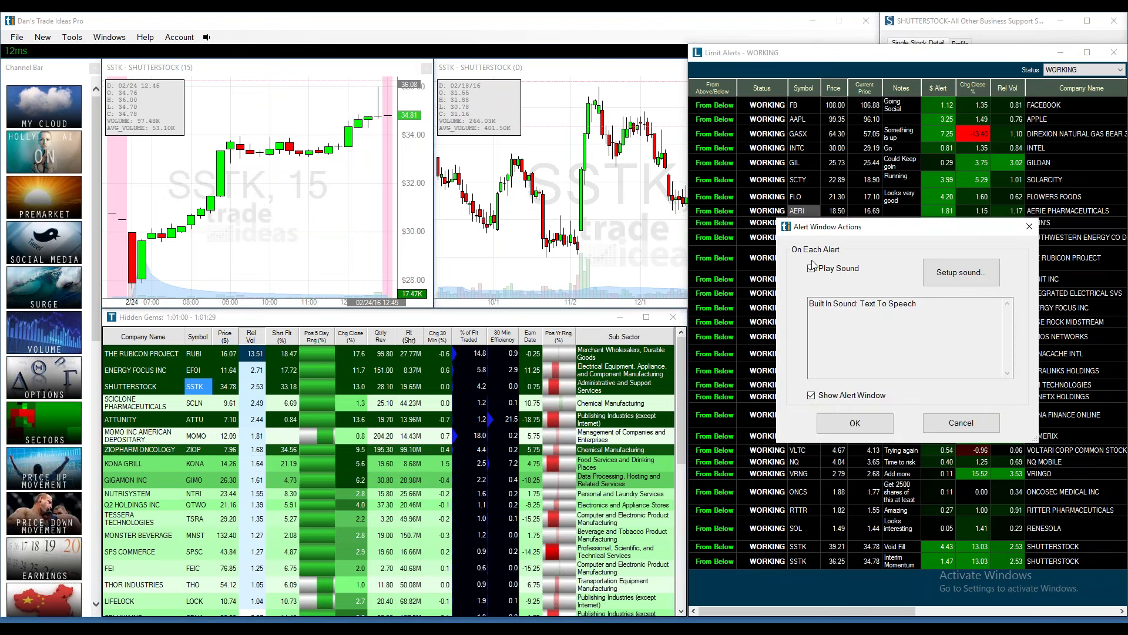
click(1029, 227)
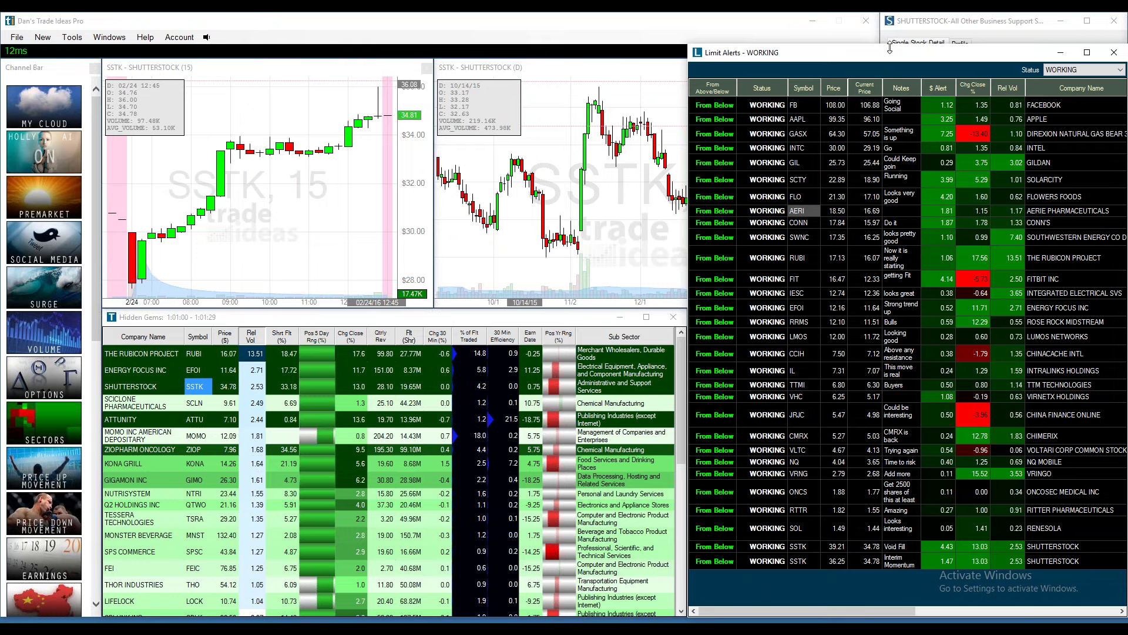
drag(890, 52, 905, 312)
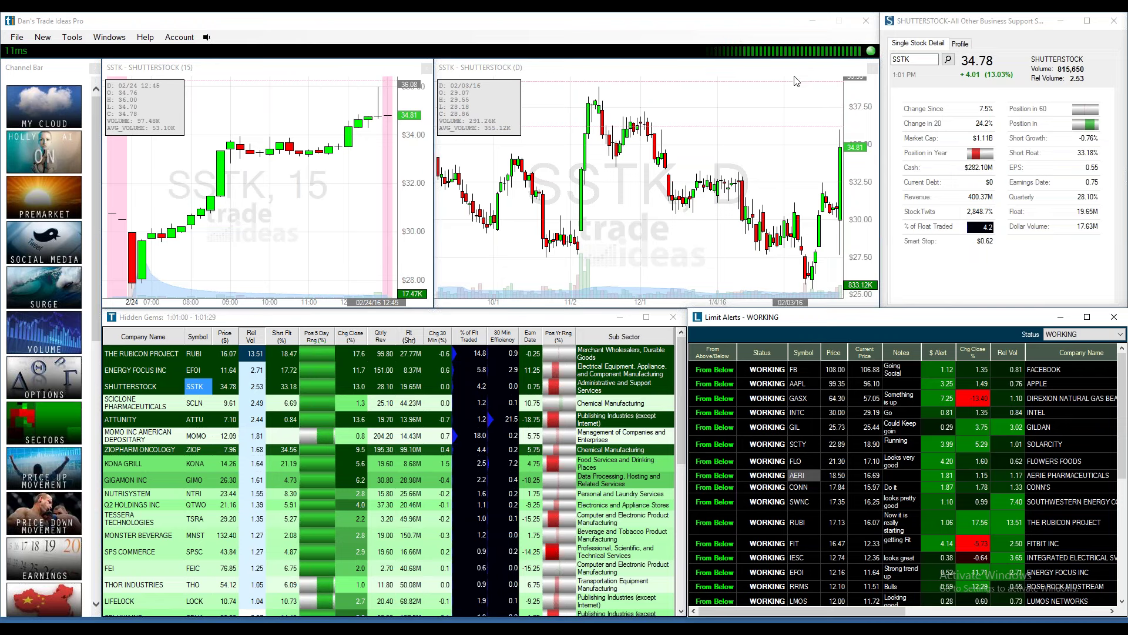
Load SciClone (SCLN, 9.61) from Hidden Gems and zoom out its daily chart to review the bars.
click(200, 408)
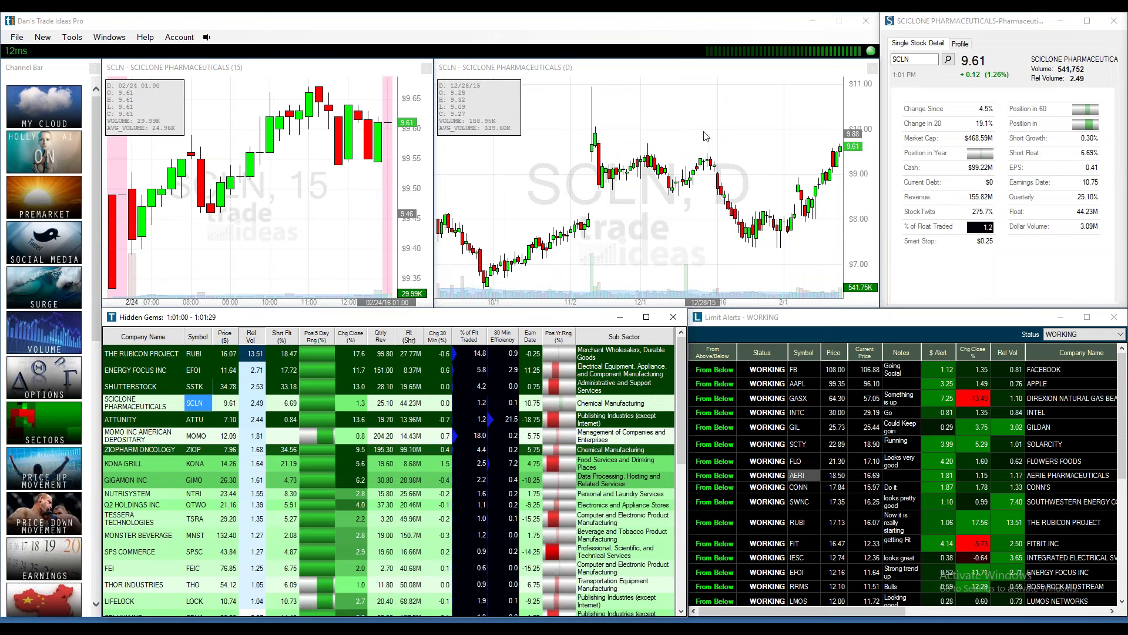
scroll(718, 126, down, 2)
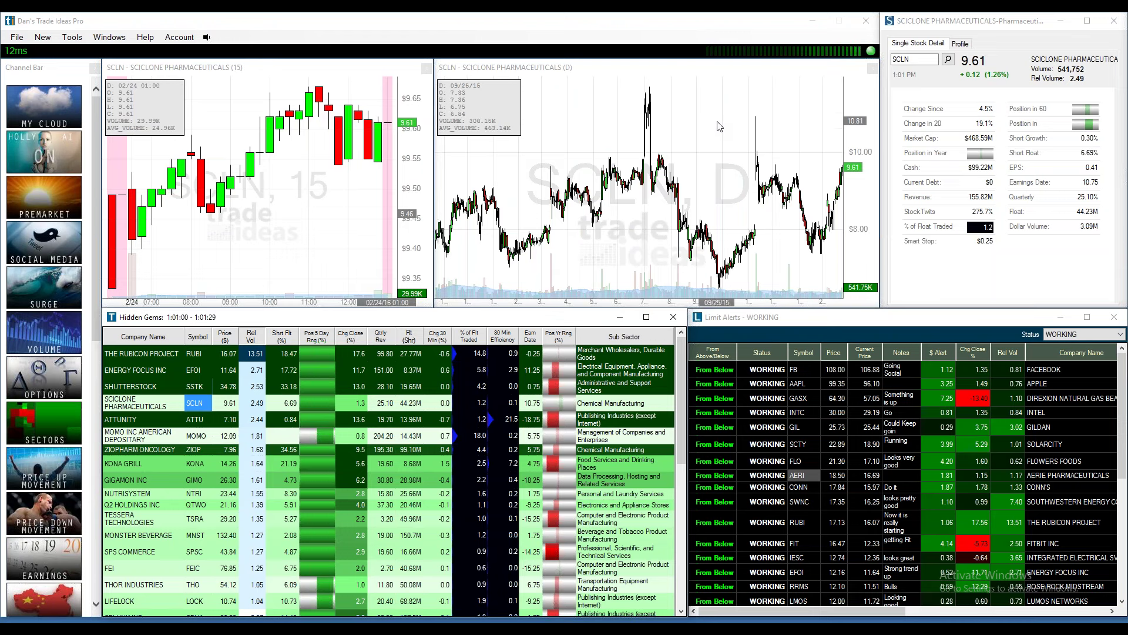
scroll(718, 126, up, 2)
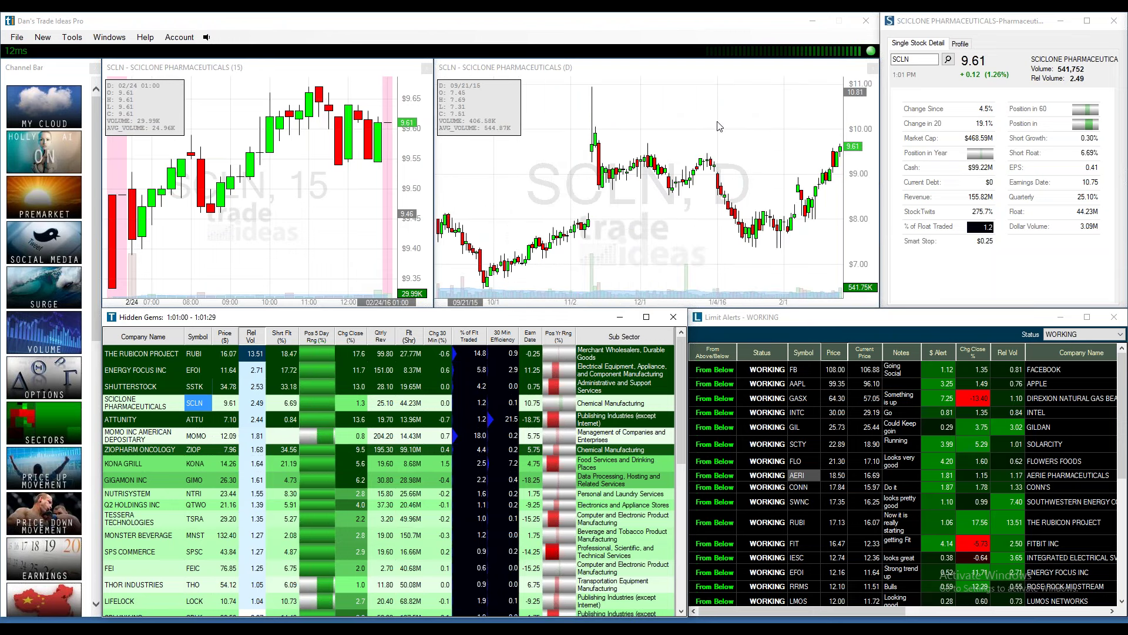
scroll(718, 125, down, 2)
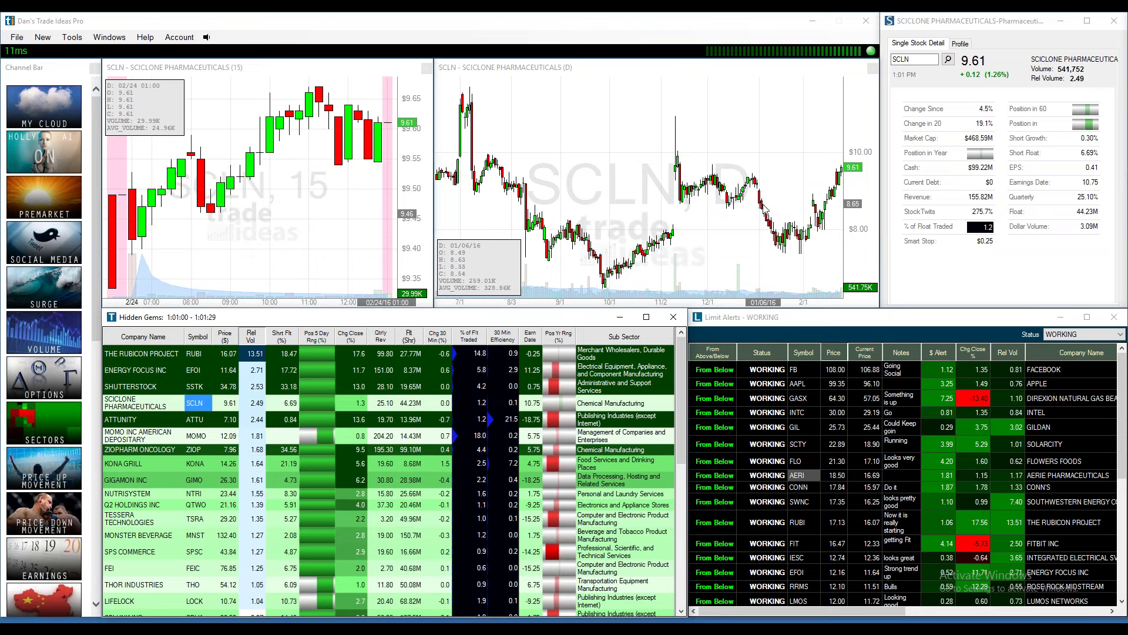
mouse_move(739, 257)
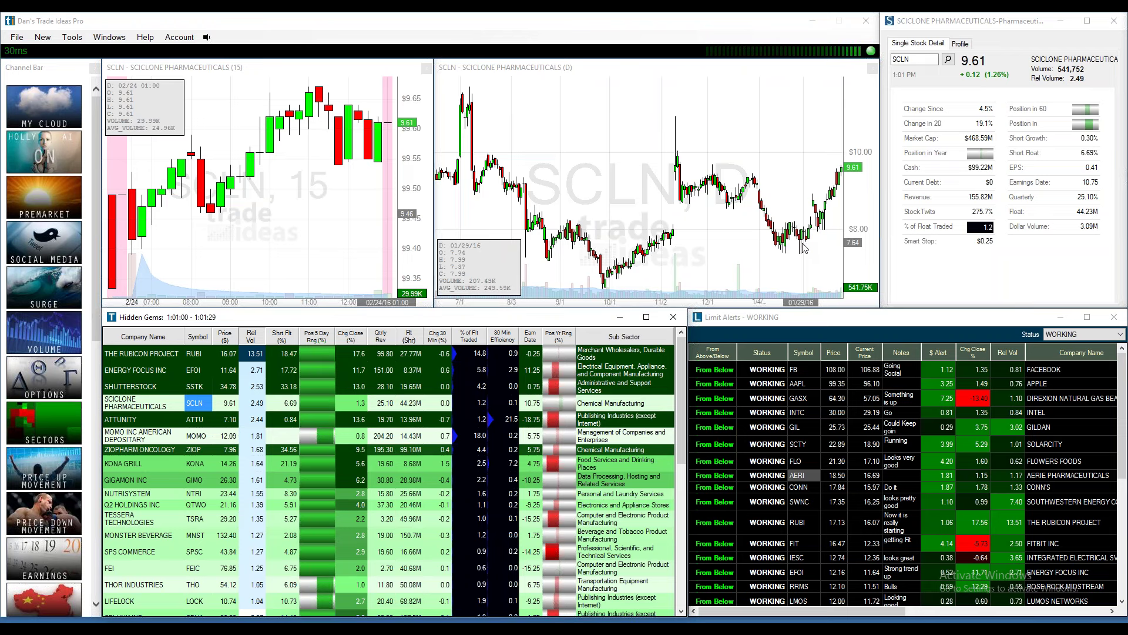
mouse_move(803, 248)
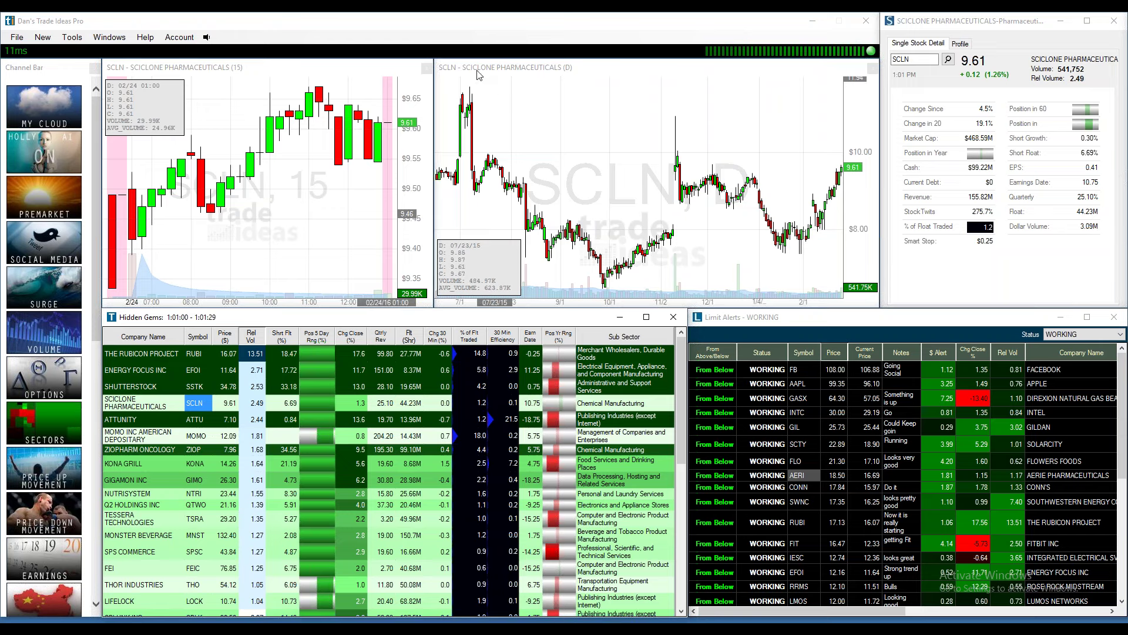
click(960, 45)
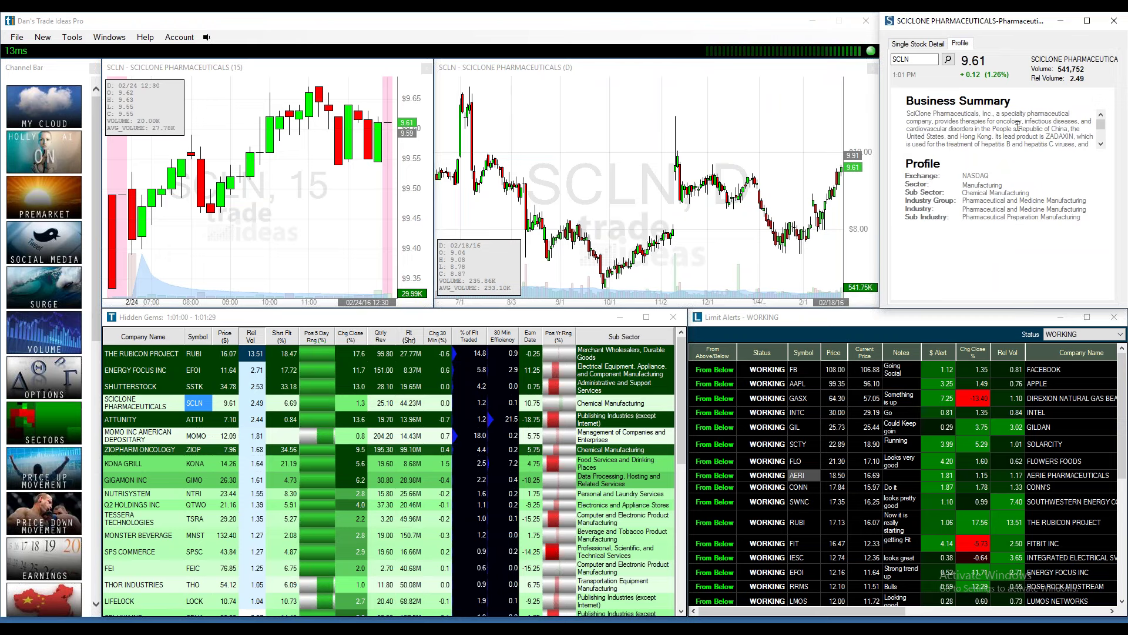
click(931, 45)
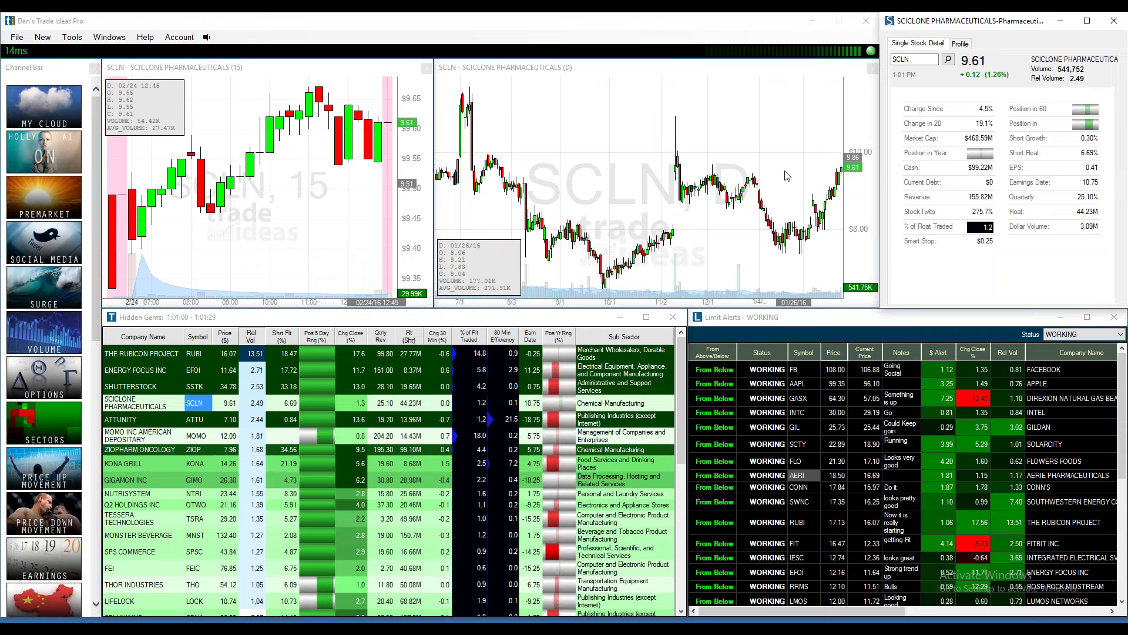
Create an SCLN limit alert at 9.84 on the daily chart with a note about the China Oncology move.
click(256, 320)
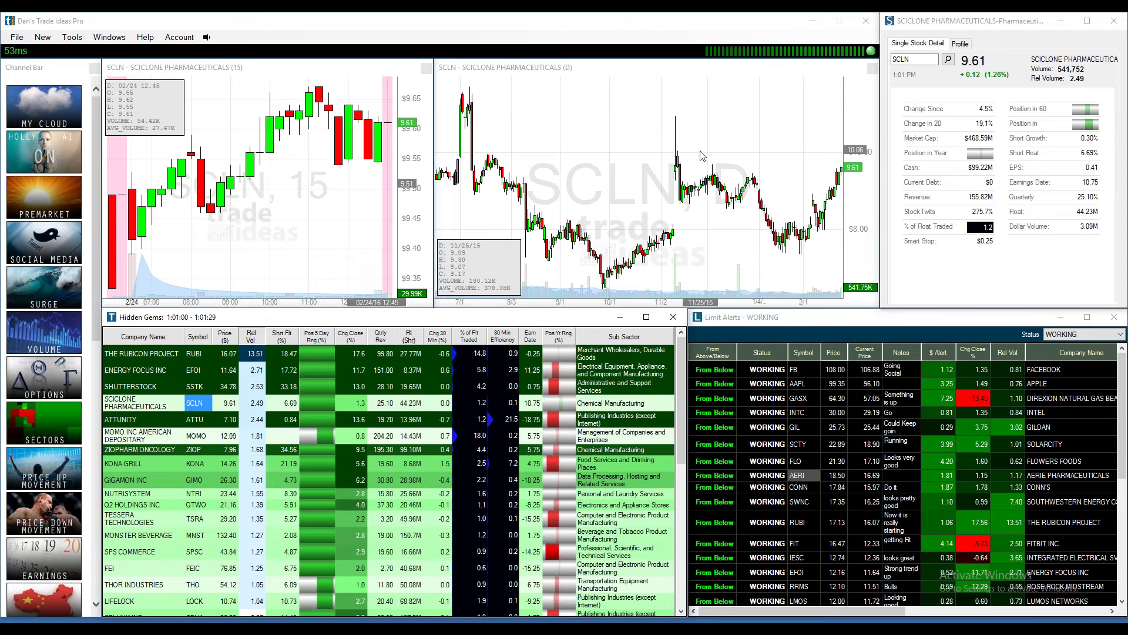
right_click(838, 163)
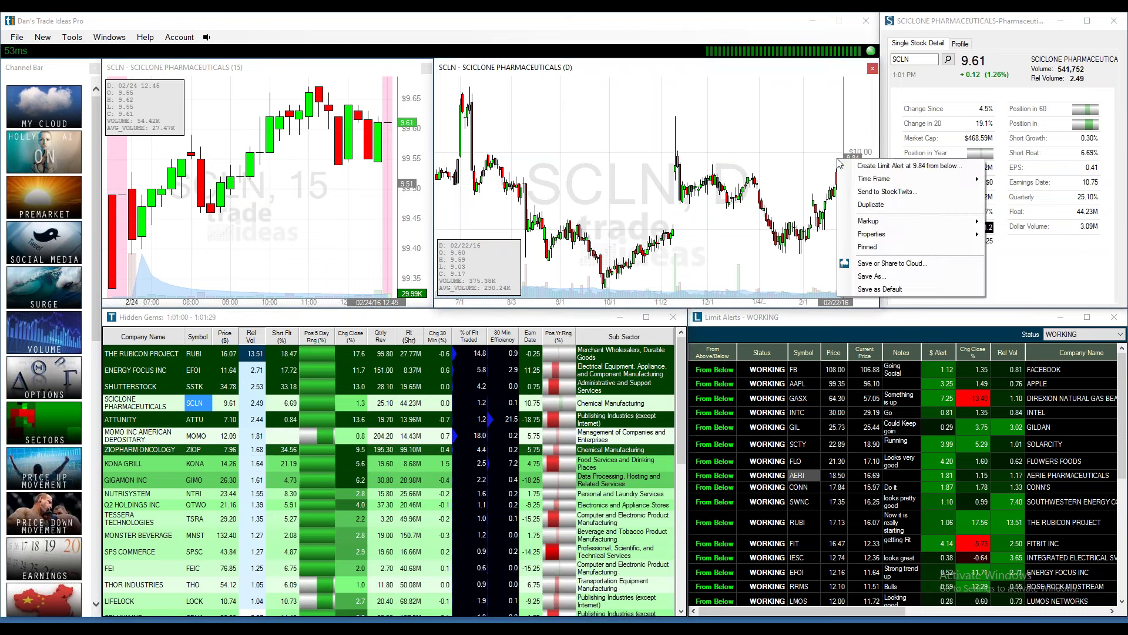
click(846, 167)
click(636, 209)
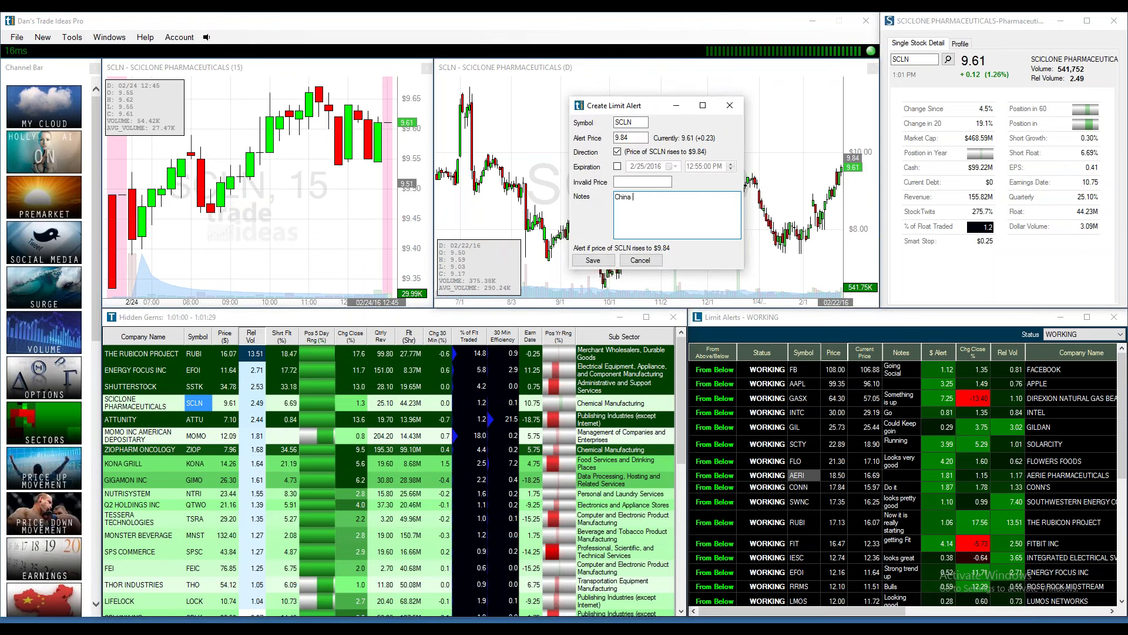
text(China Oncology on the Move)
click(593, 260)
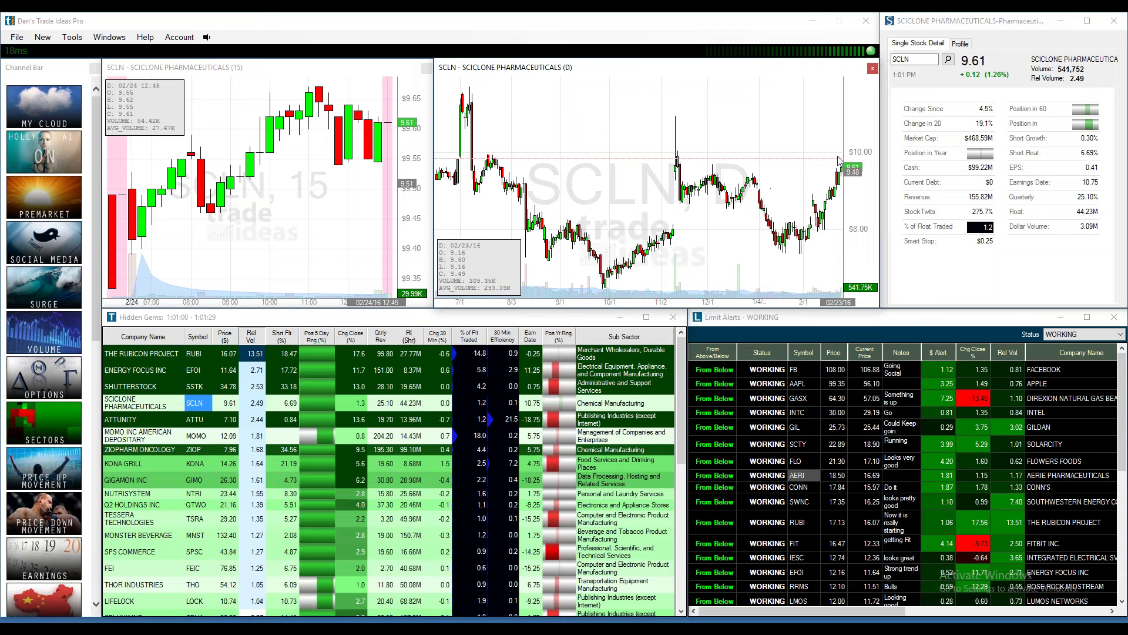
scroll(811, 135, down, 3)
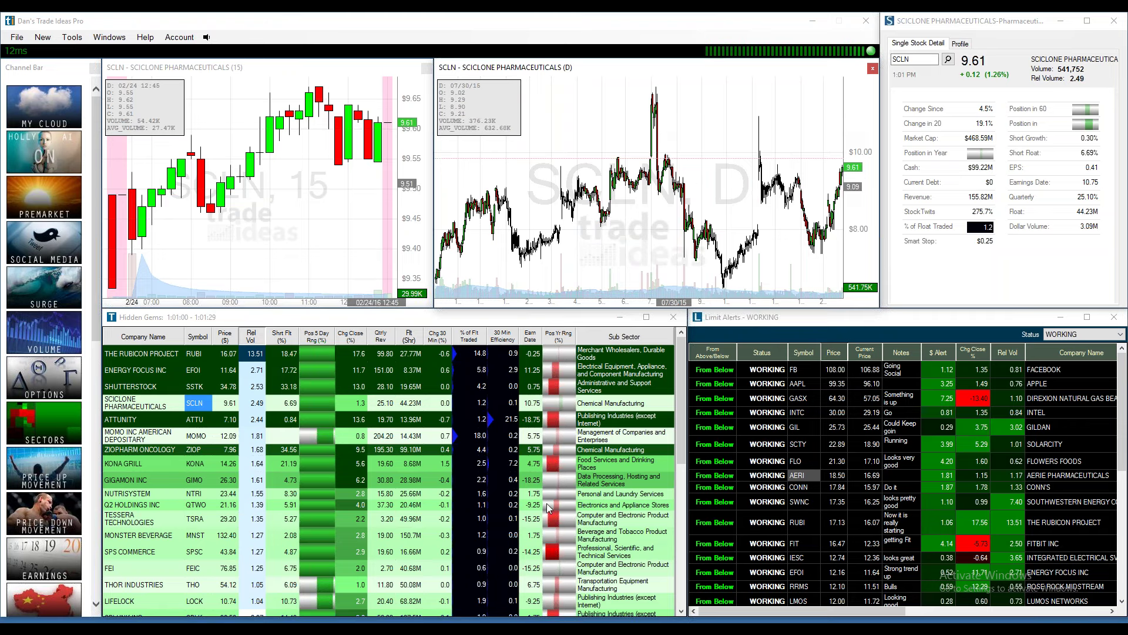
click(195, 420)
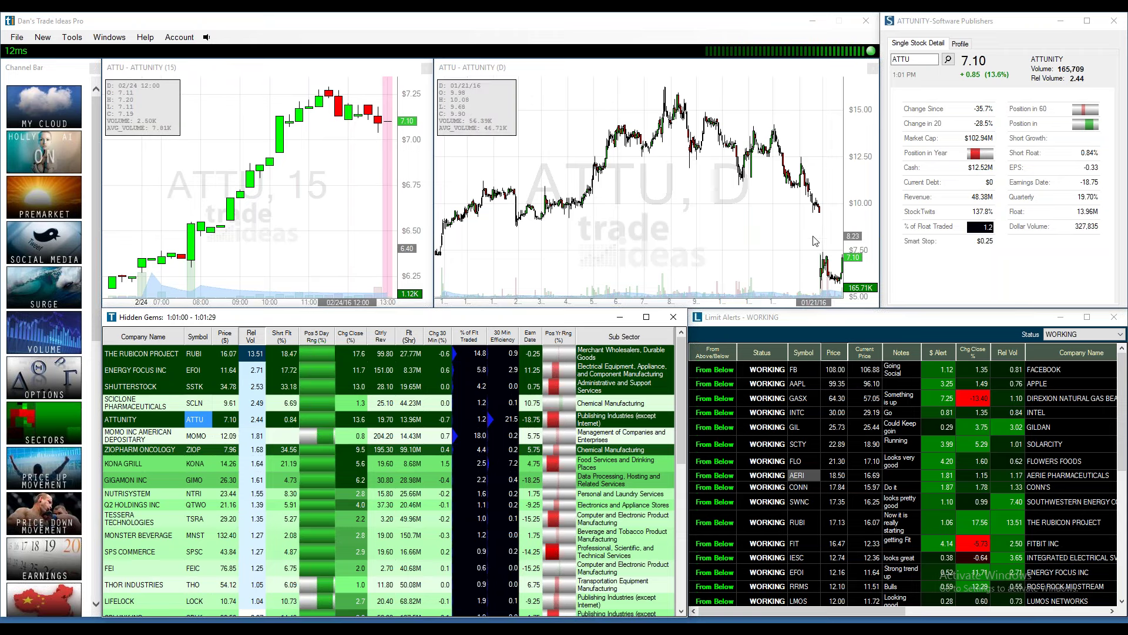
scroll(799, 233, up, 5)
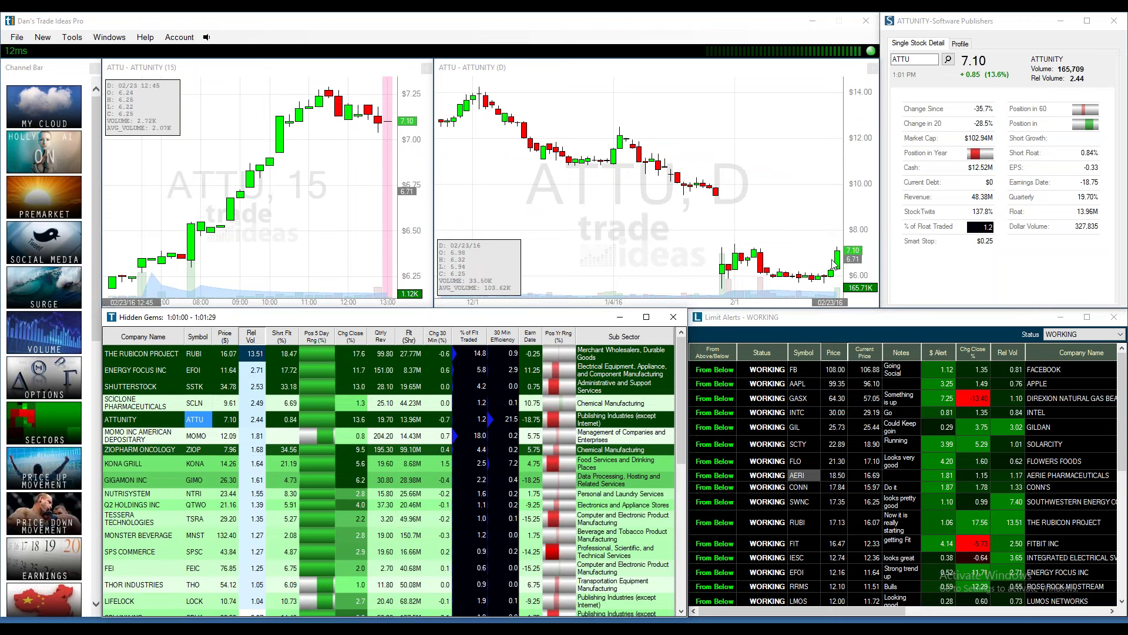
mouse_move(840, 251)
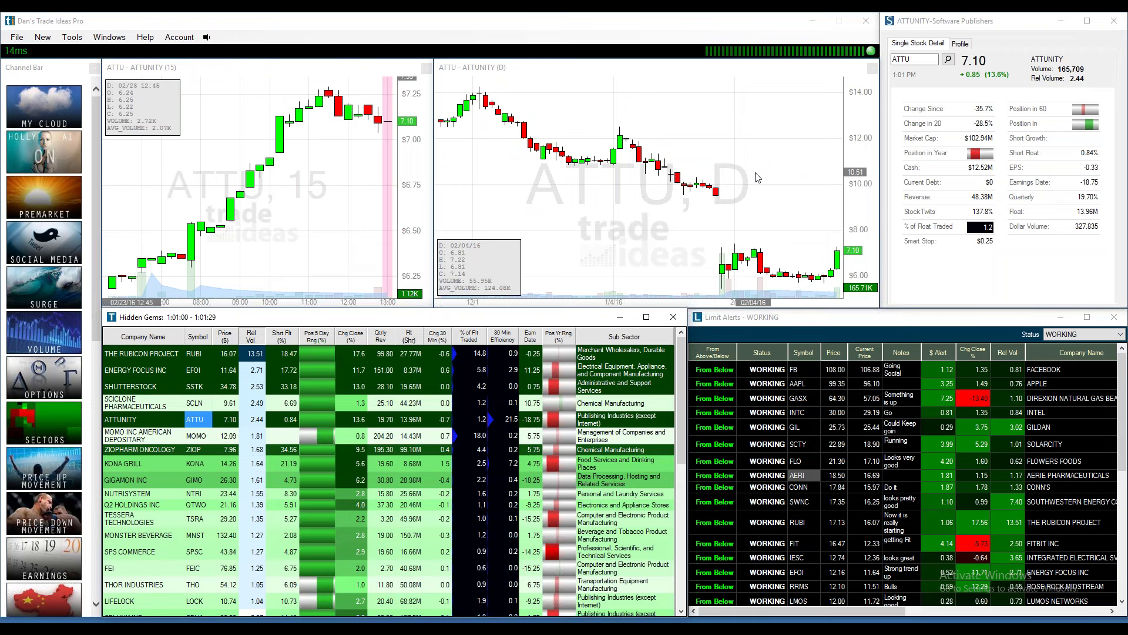
scroll(758, 177, down, 2)
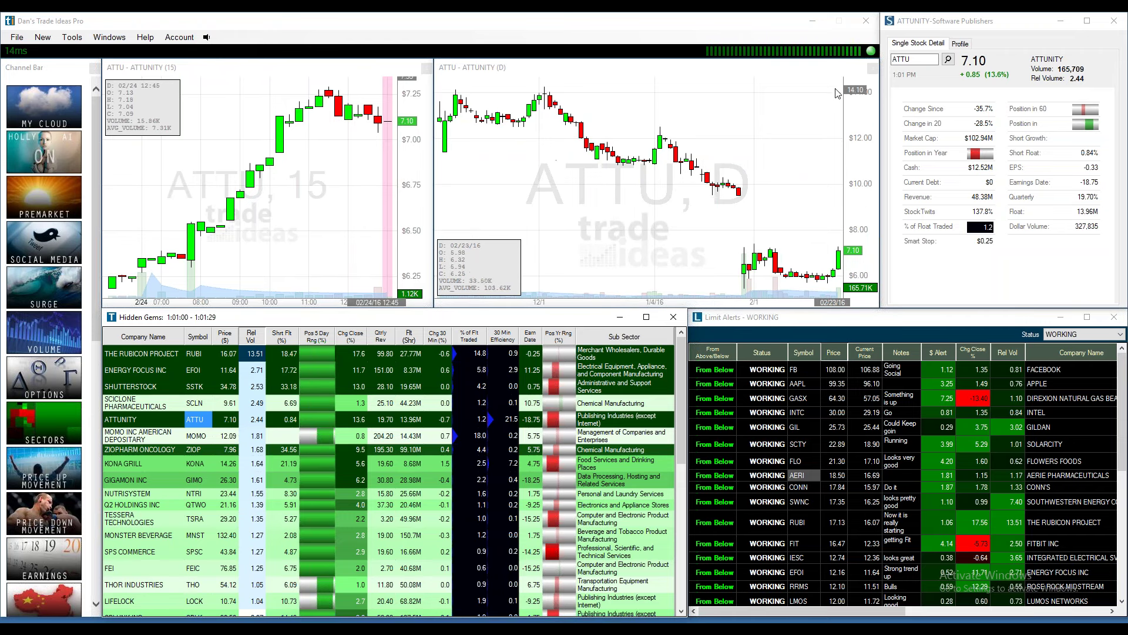
scroll(829, 128, down, 5)
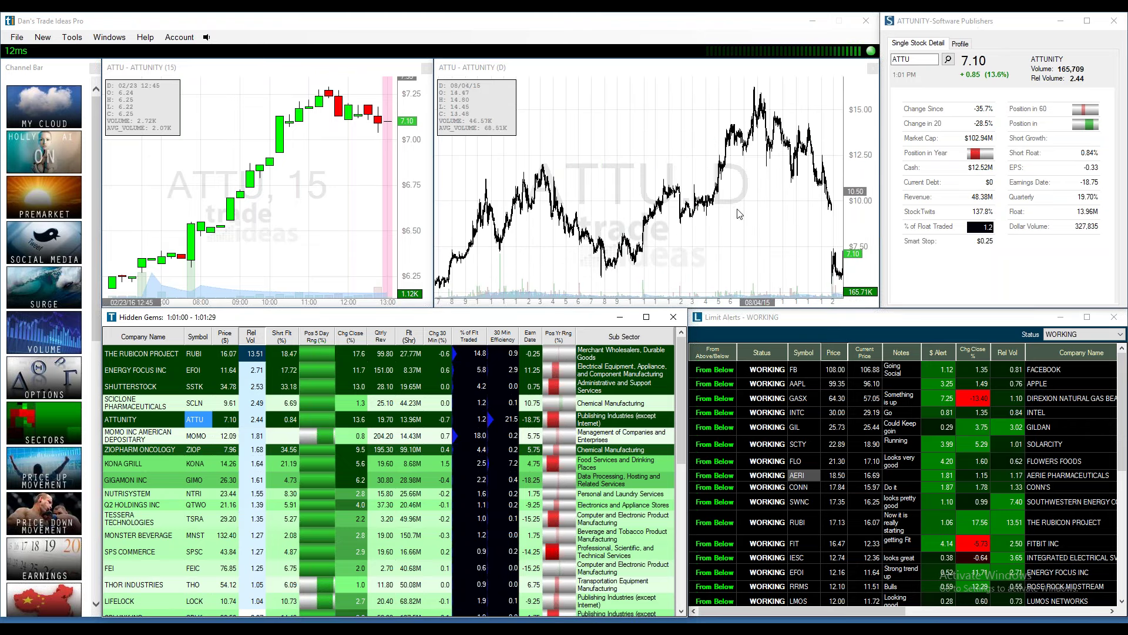
scroll(739, 236, up, 3)
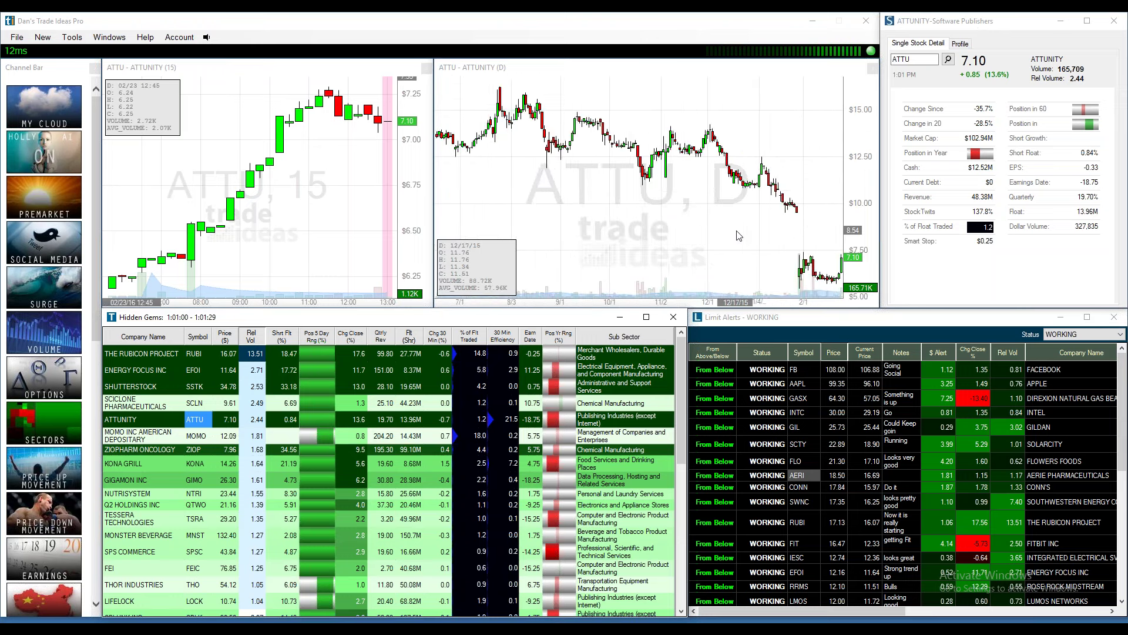
scroll(739, 236, up, 2)
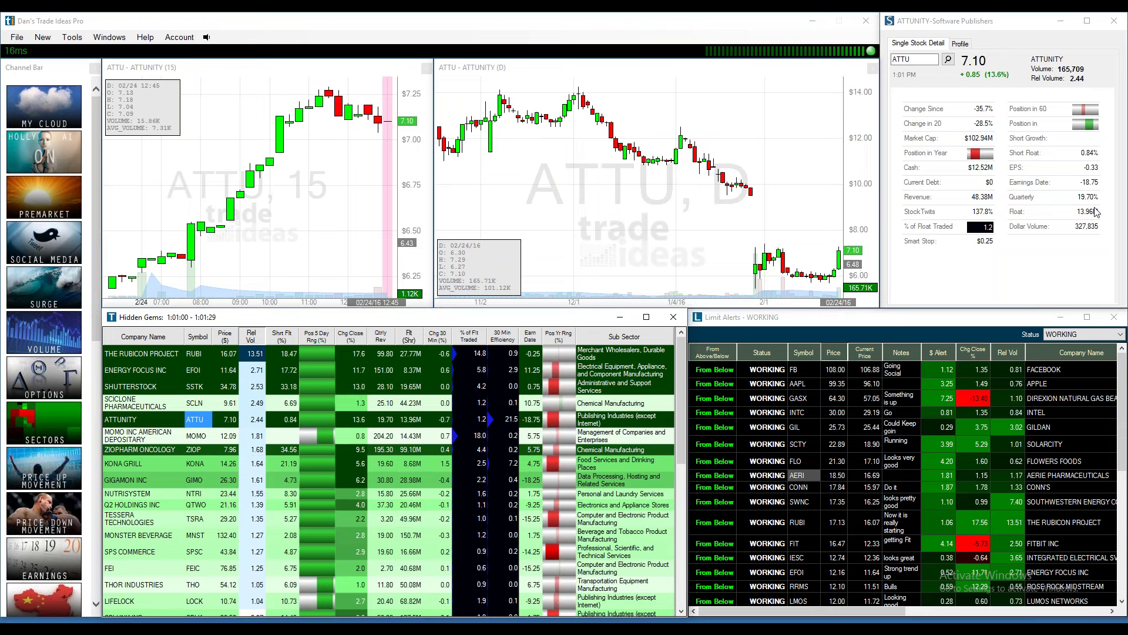
Create an ATTU limit alert at 7.35 with the note 'Continuation in Progress'.
right_click(836, 247)
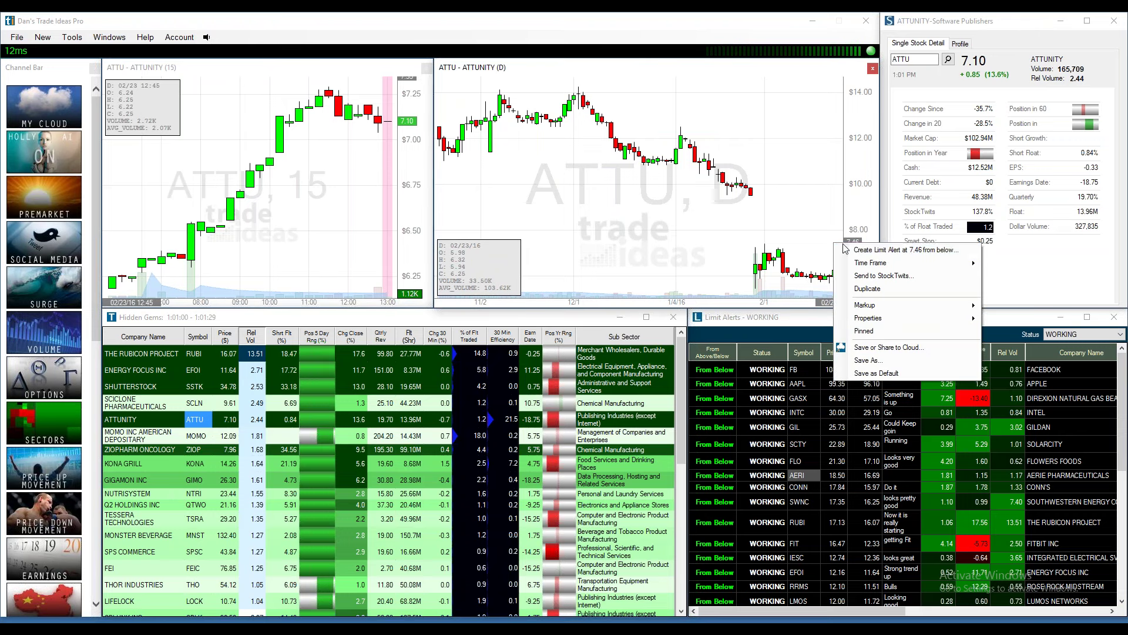
click(853, 249)
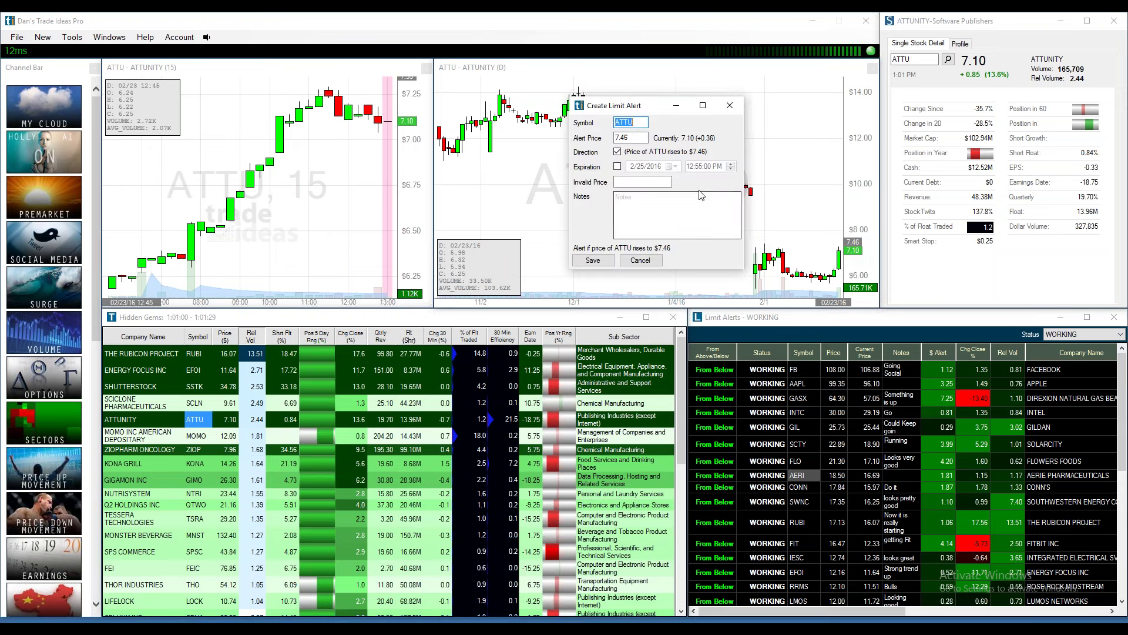
double_click(634, 138)
text(7)
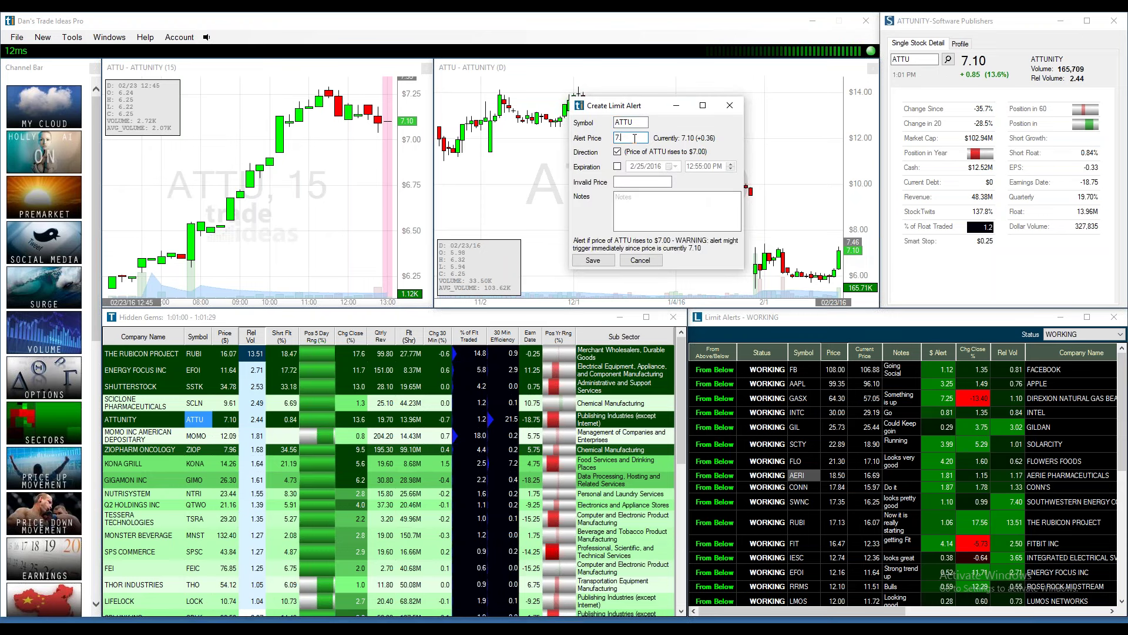
text(.35)
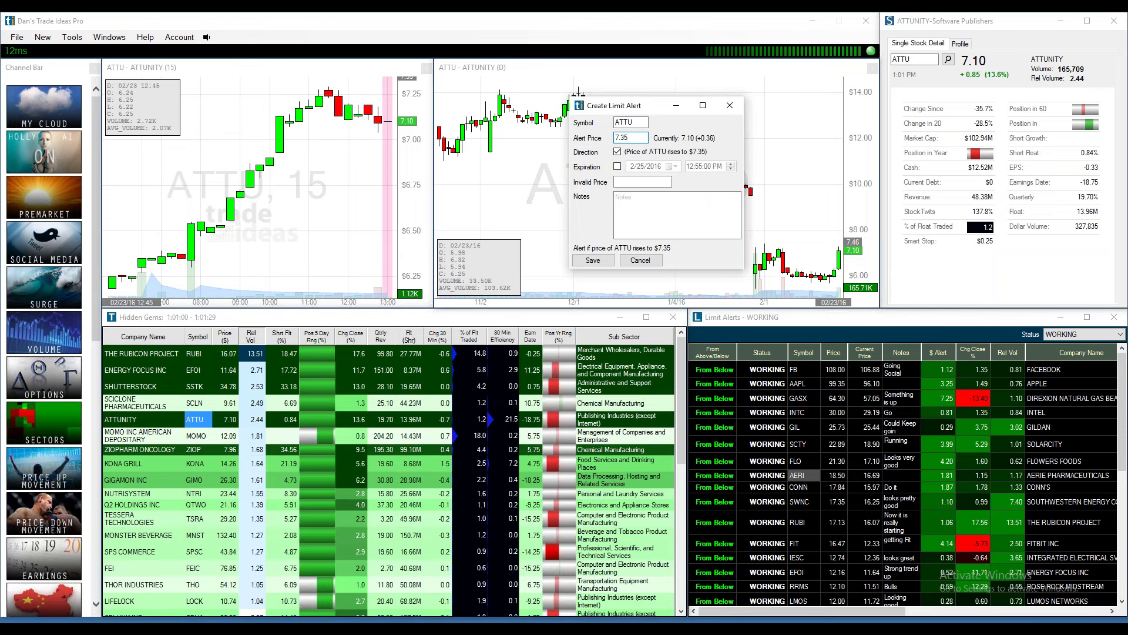
click(645, 198)
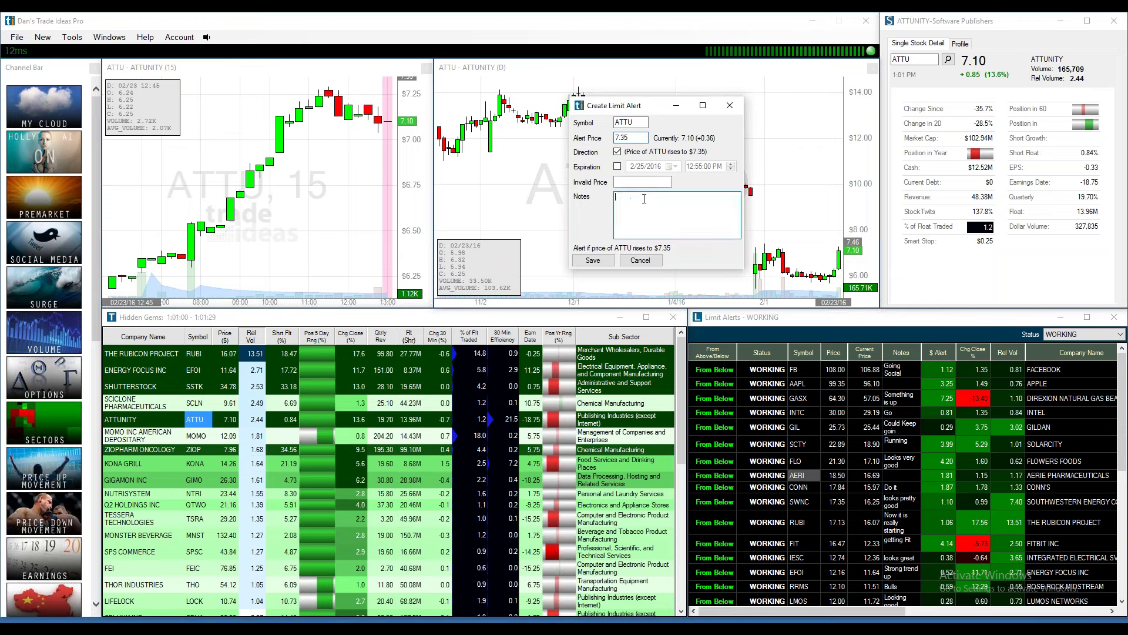
text(Continuation in Progress)
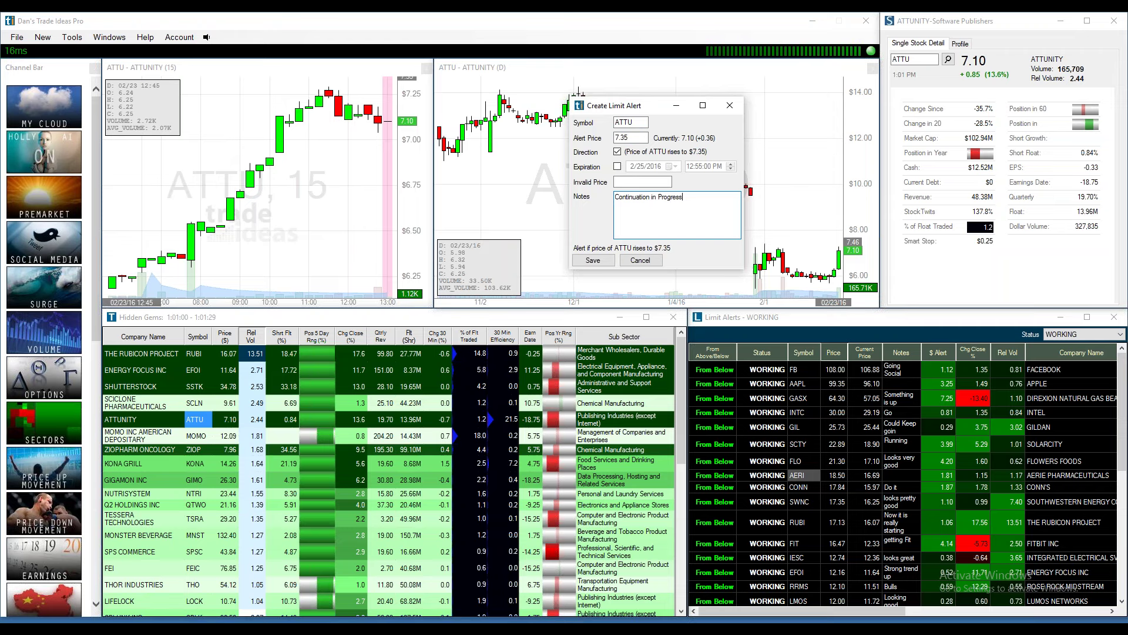
click(595, 260)
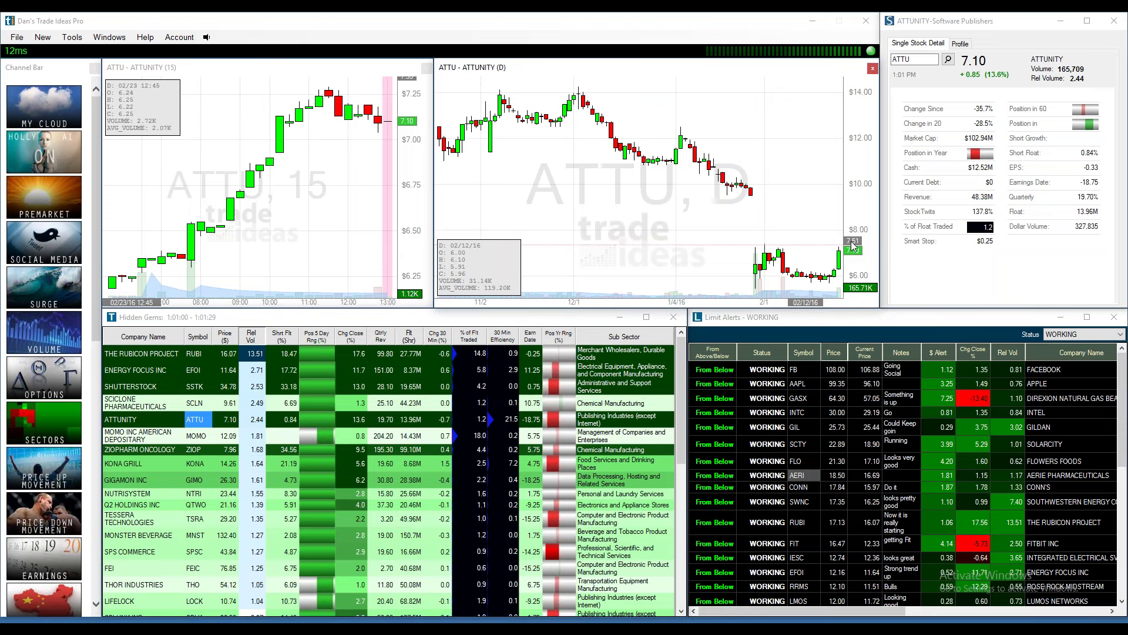
click(866, 319)
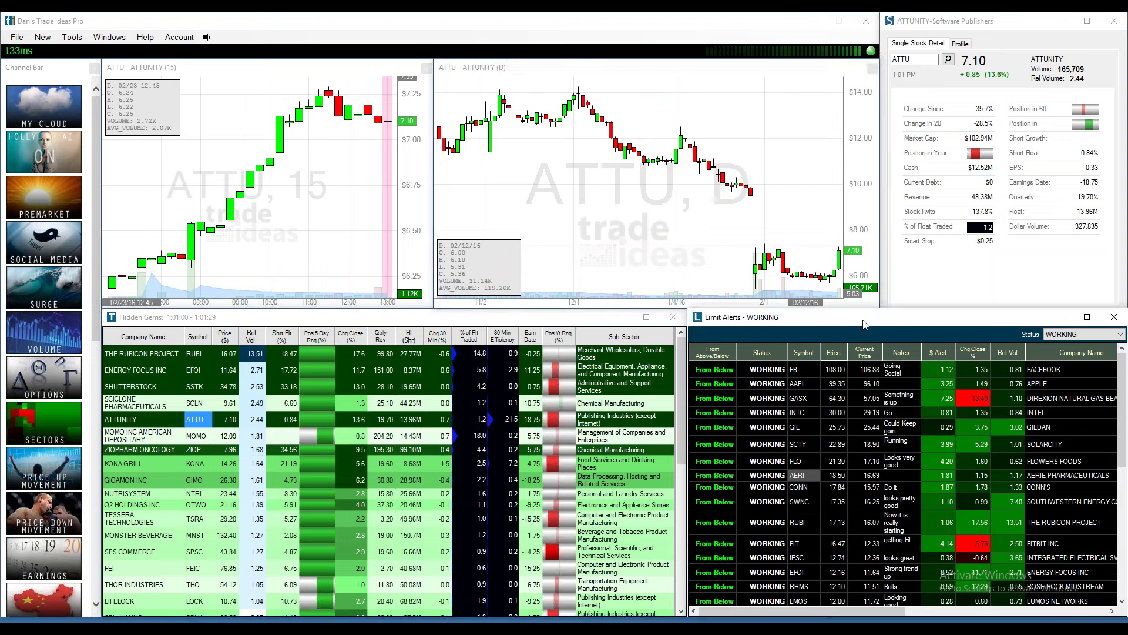
drag(865, 309, 841, 79)
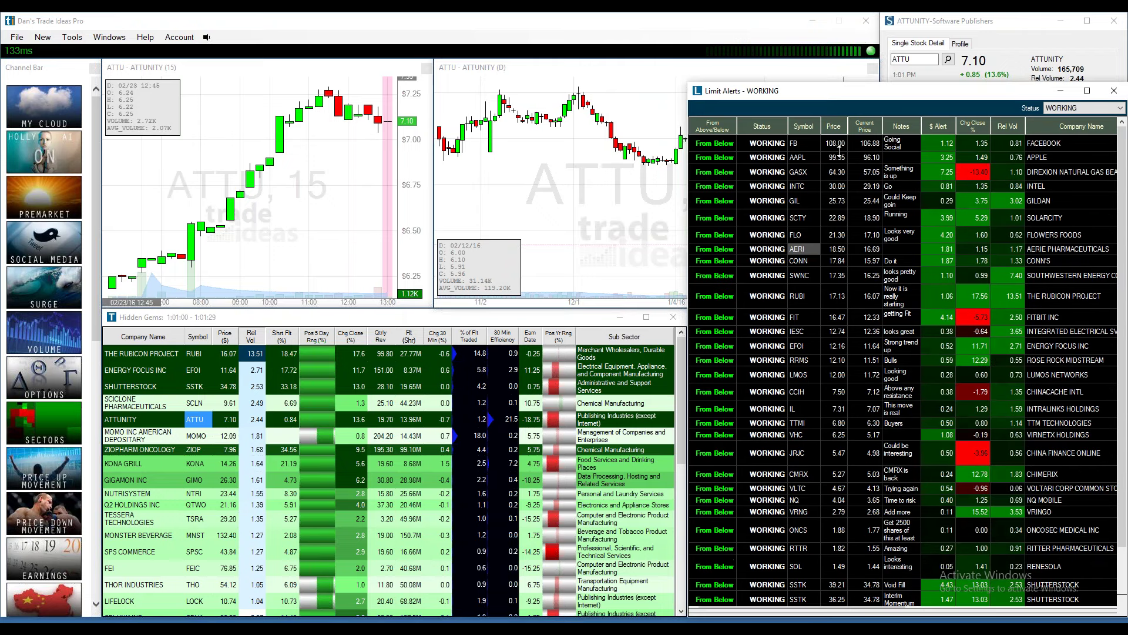
drag(840, 150, 840, 39)
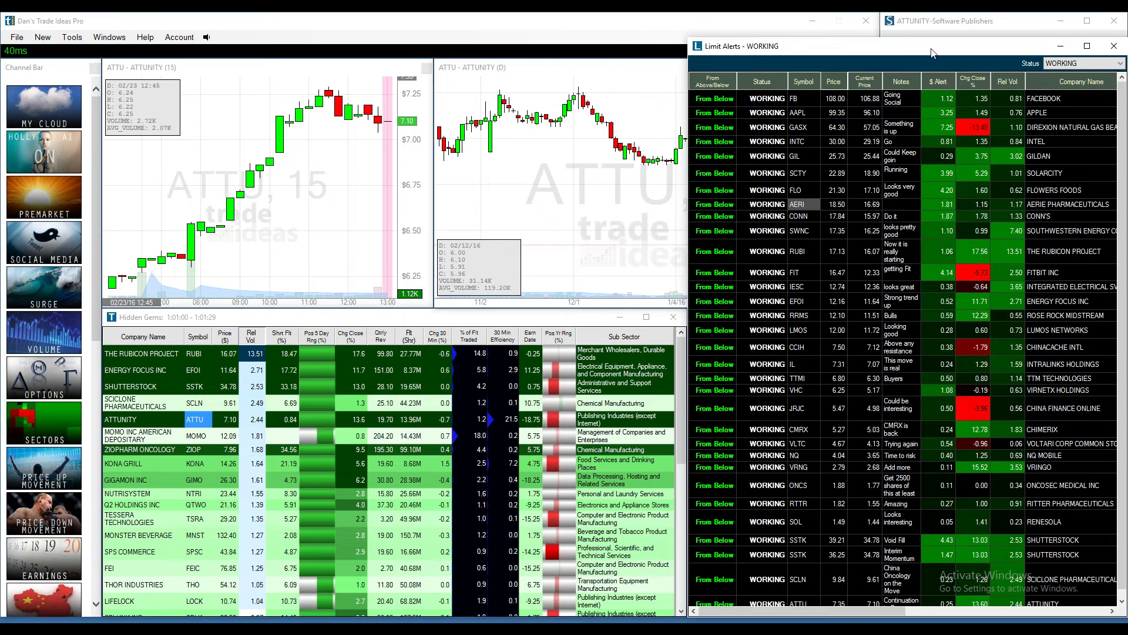
drag(840, 40, 841, 310)
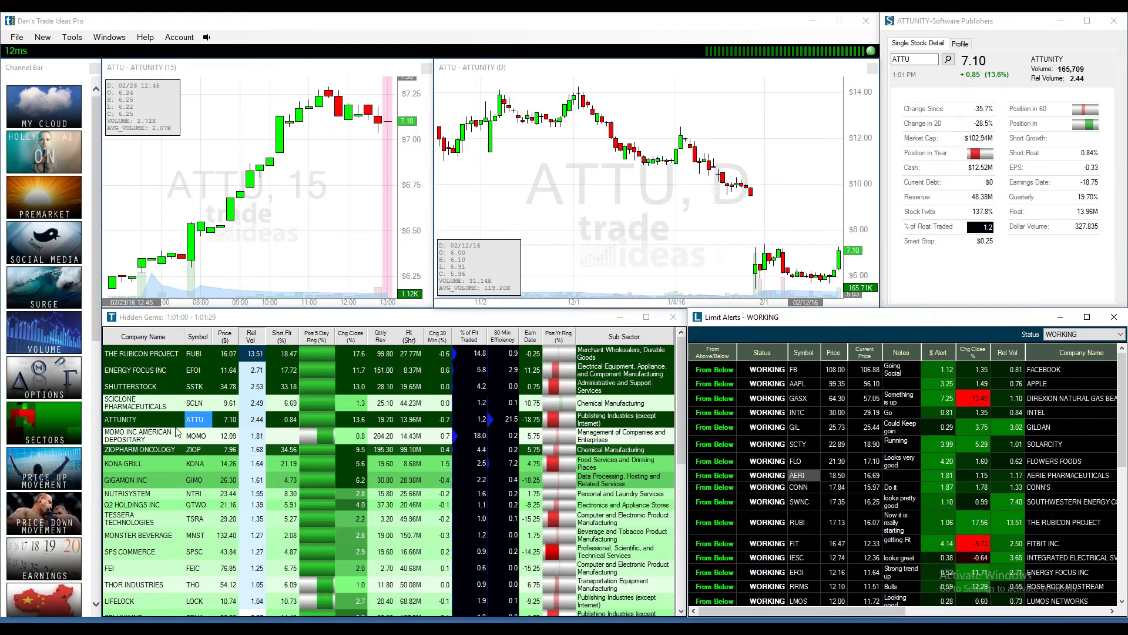
Load Ziopharm Oncology (ZIOP, 7.96) from Hidden Gems and review its daily price history.
click(198, 448)
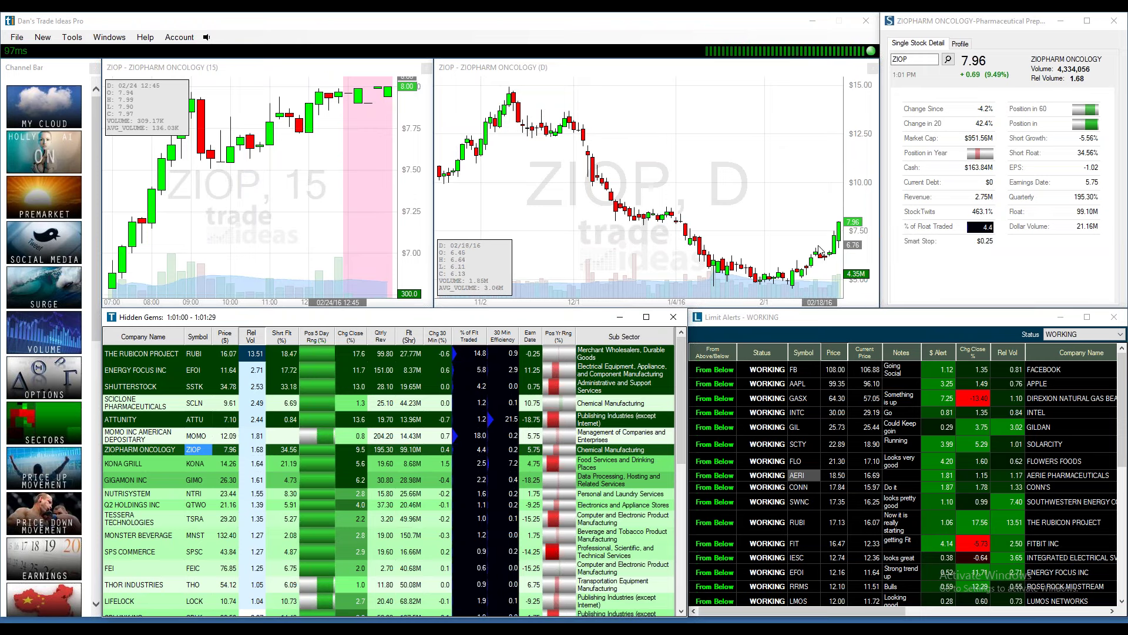
mouse_move(837, 248)
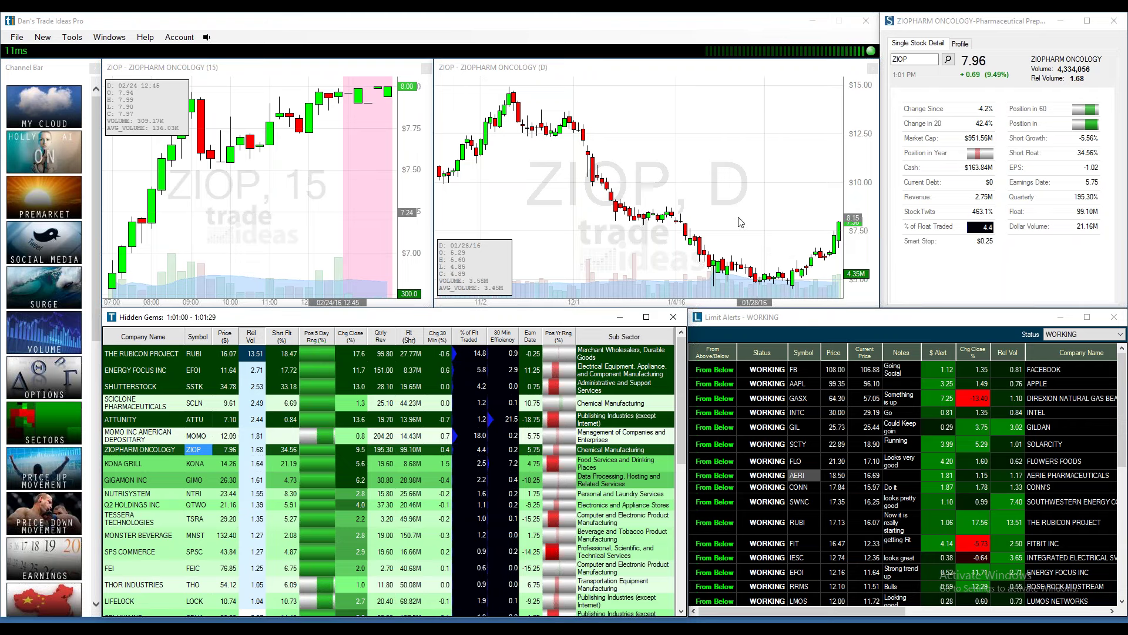
scroll(712, 186, down, 3)
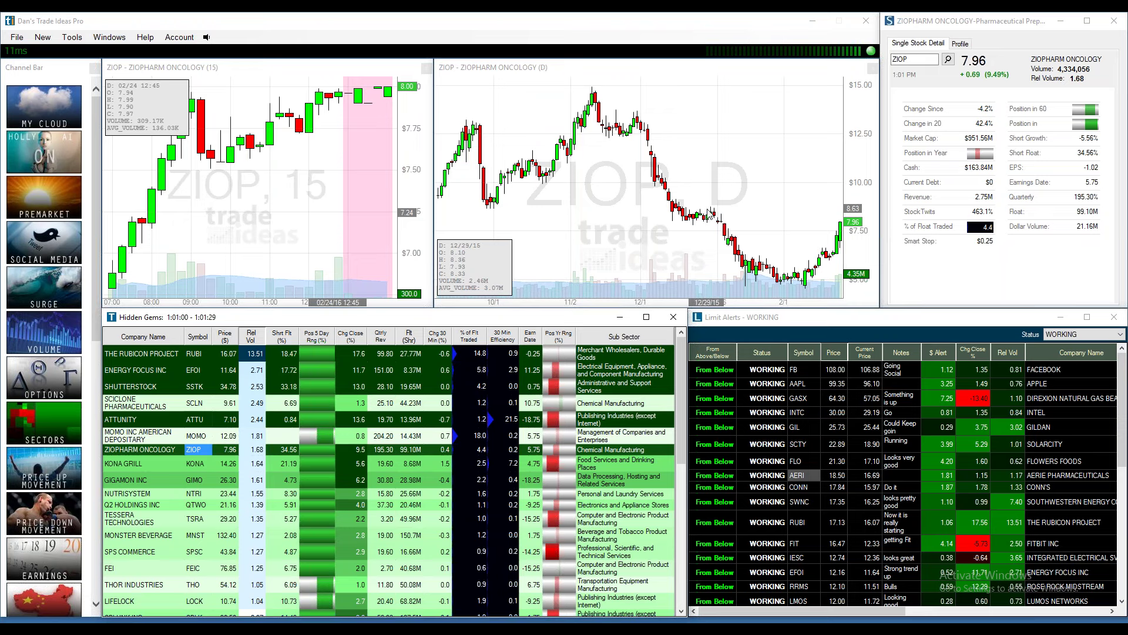
mouse_move(713, 219)
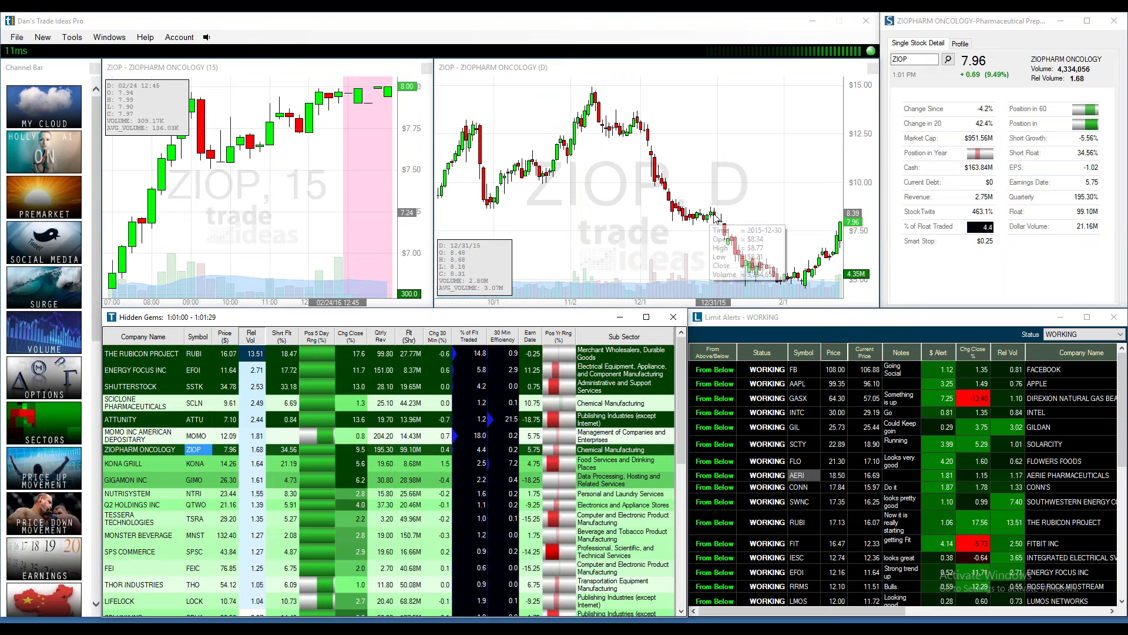
Create a ZIOP limit alert at 8.10 on the daily chart with the note 'Big MOMO push!'.
click(839, 217)
right_click(839, 218)
click(852, 222)
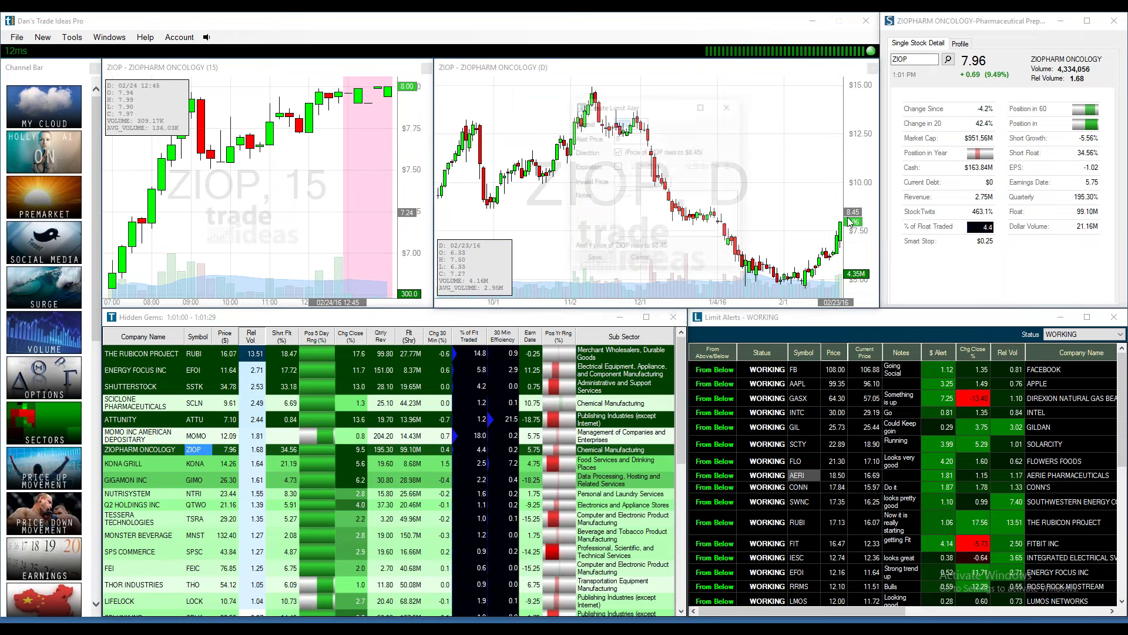
key(Tab)
text(8.4)
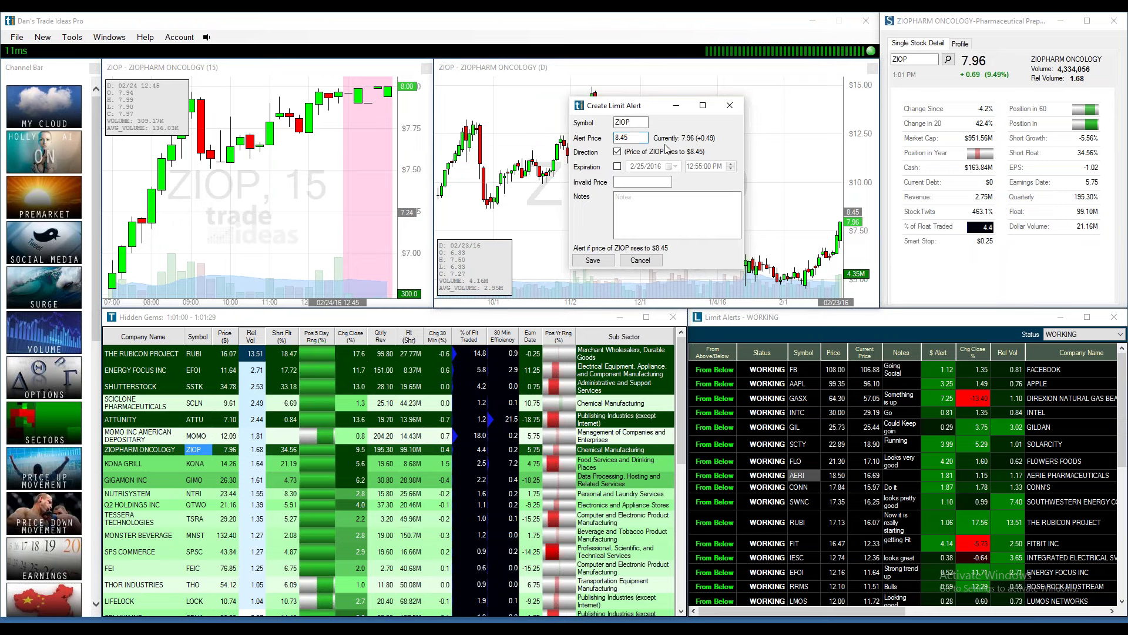
text(.10)
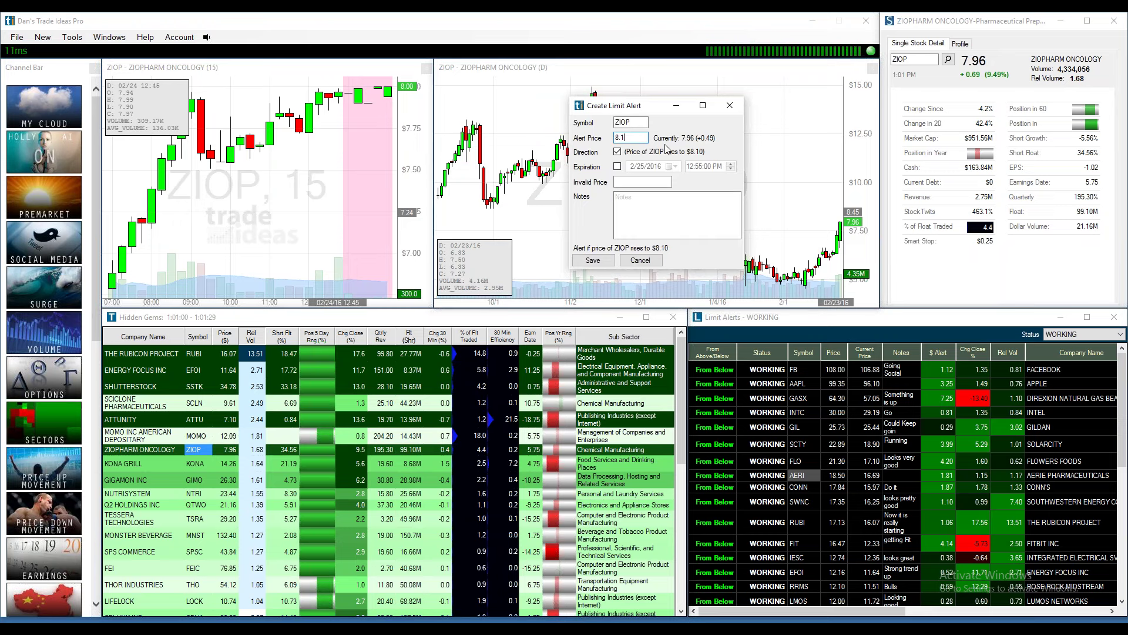
click(639, 202)
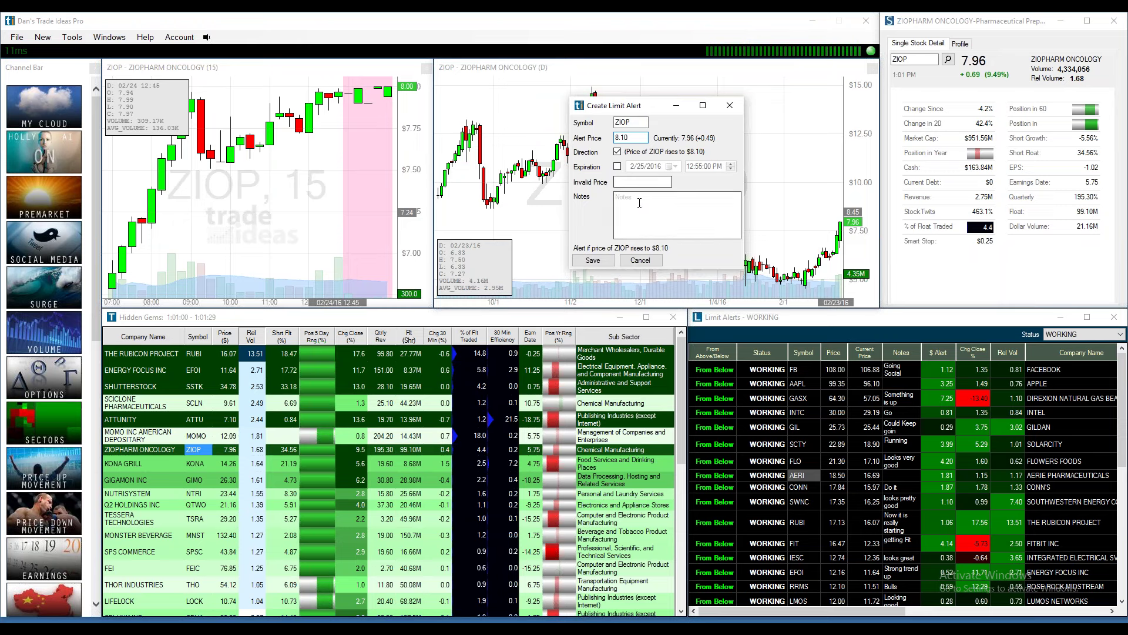
text(Big MOMO push)
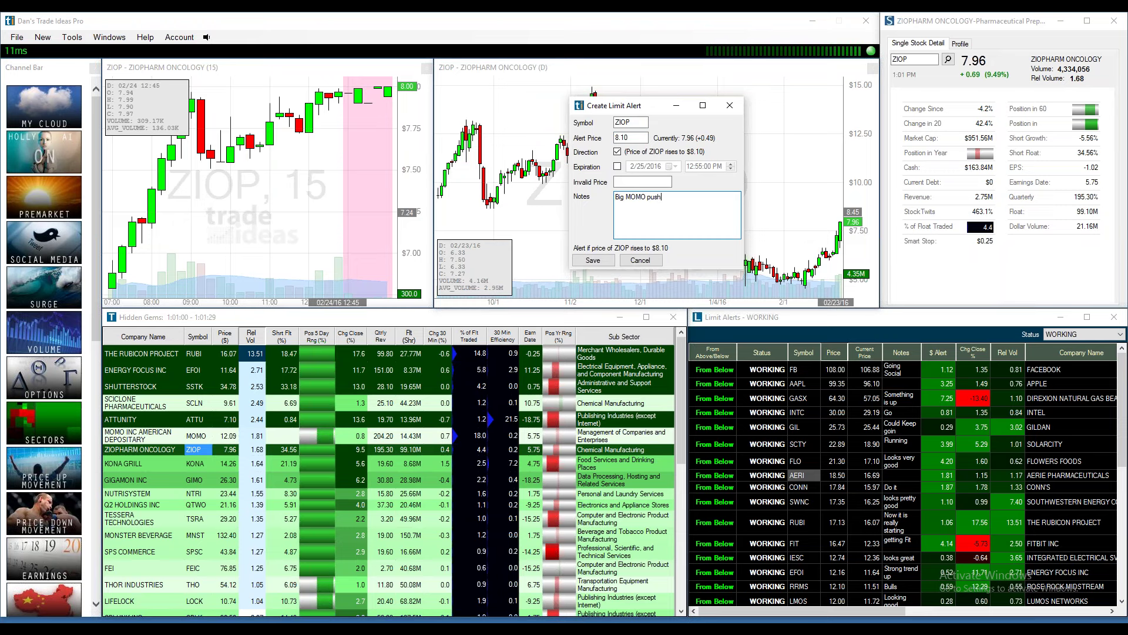
click(593, 260)
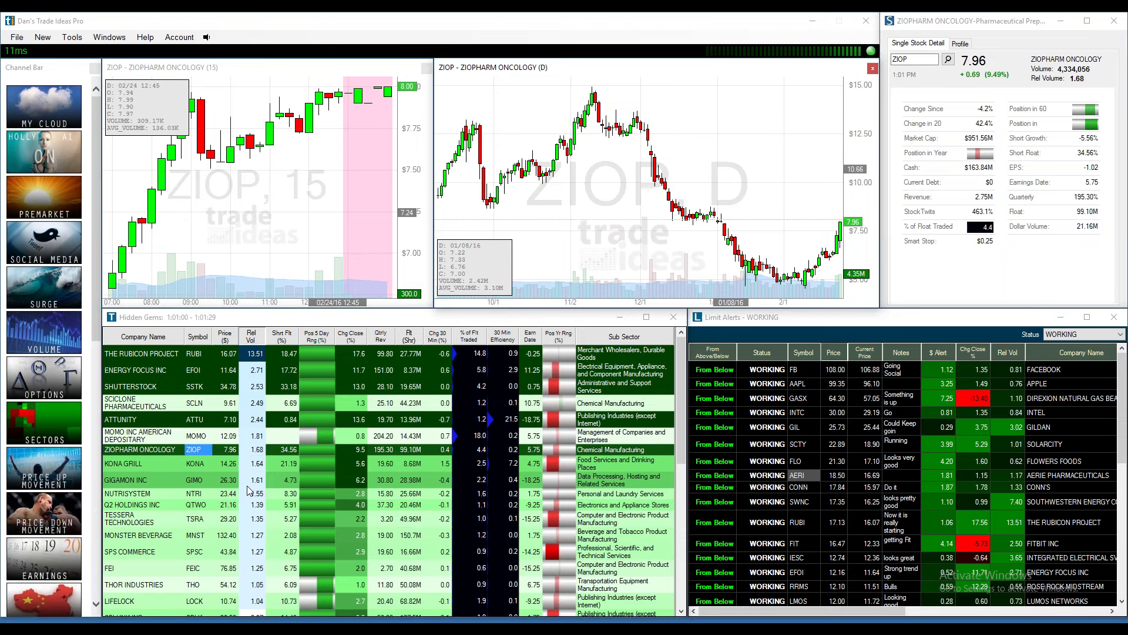
Load Kona Grill (KONA, 14.26, up 5.55%) from Hidden Gems into the charts and Single Stock Detail.
click(196, 463)
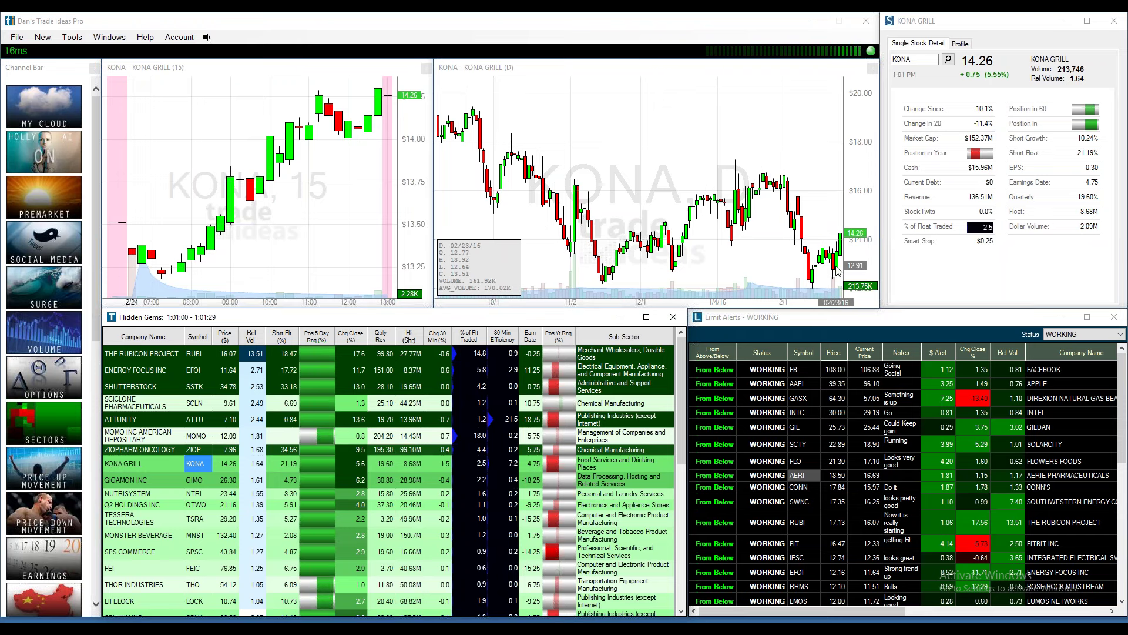
Zoom KONA's daily chart out and back in to the December–February bars and read the latest candles.
mouse_move(837, 269)
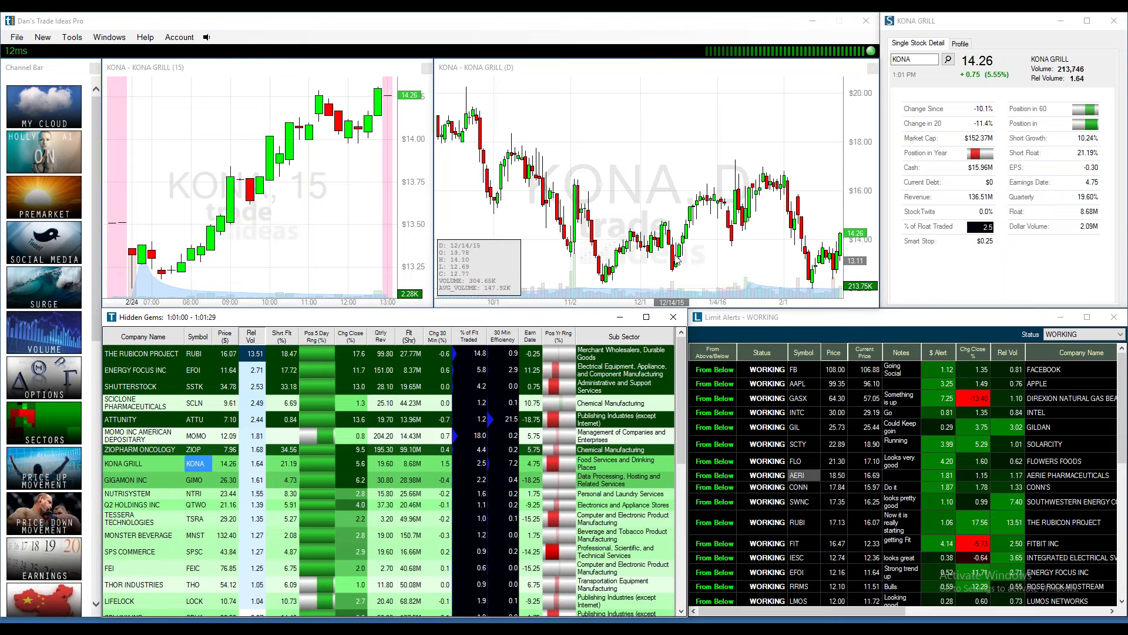
mouse_move(675, 273)
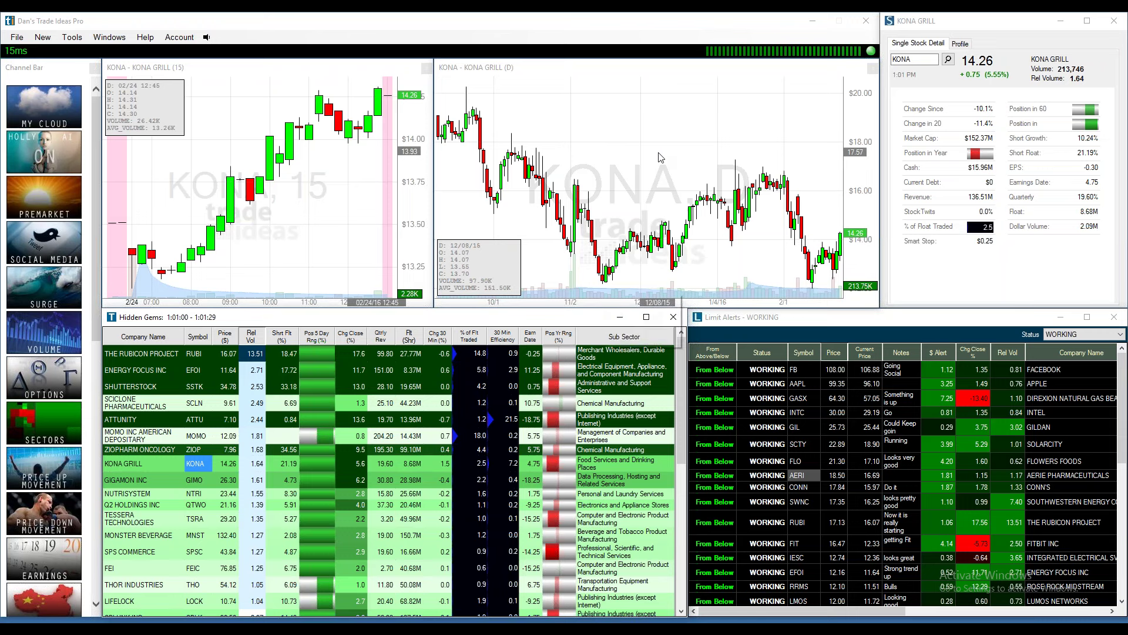
scroll(655, 162, down, 3)
scroll(661, 157, down, 3)
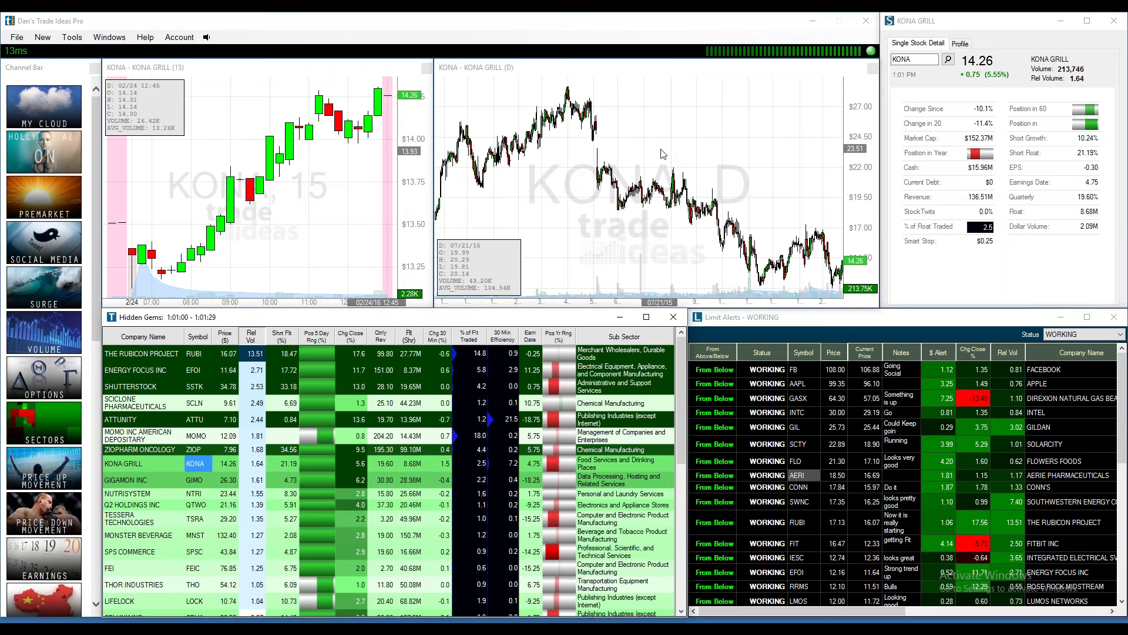
scroll(663, 154, down, 1)
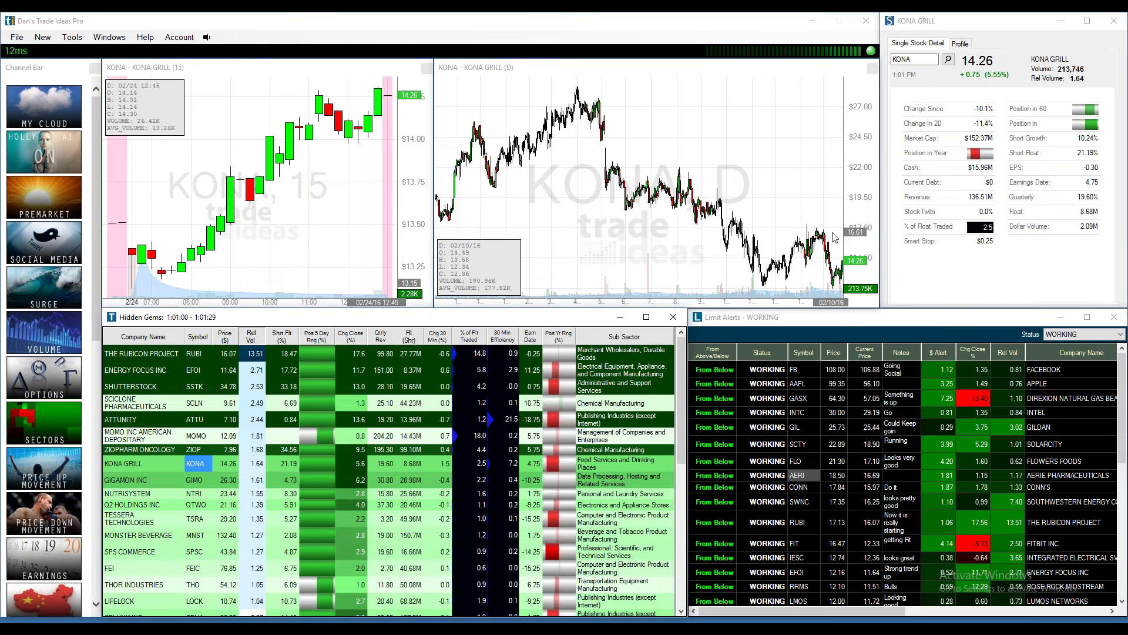
scroll(837, 287, up, 3)
scroll(834, 238, up, 2)
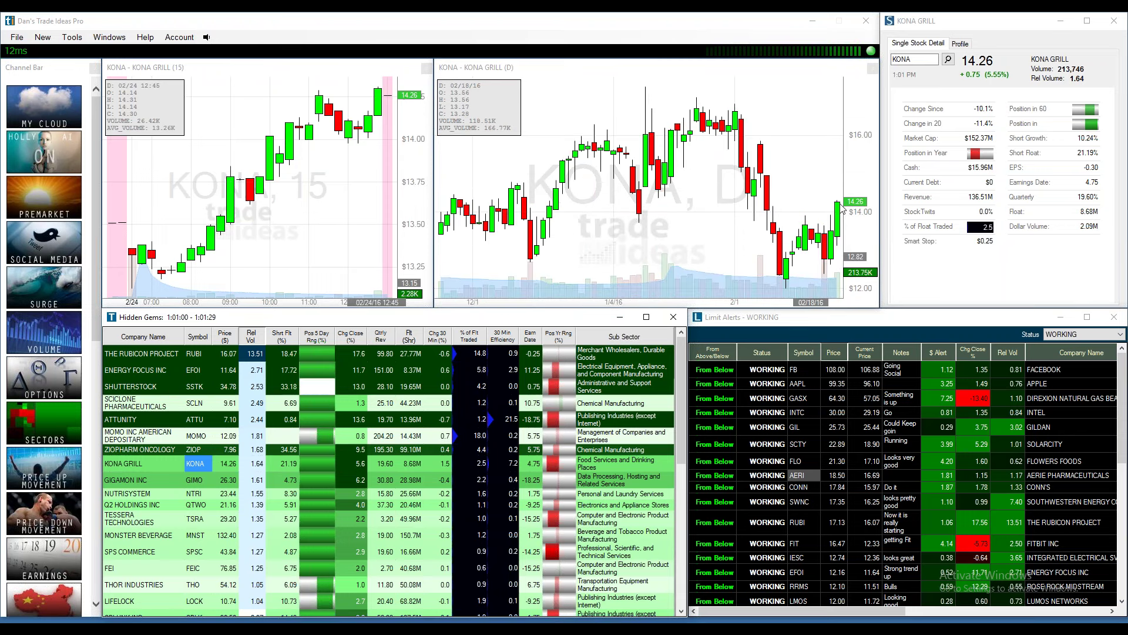
mouse_move(839, 219)
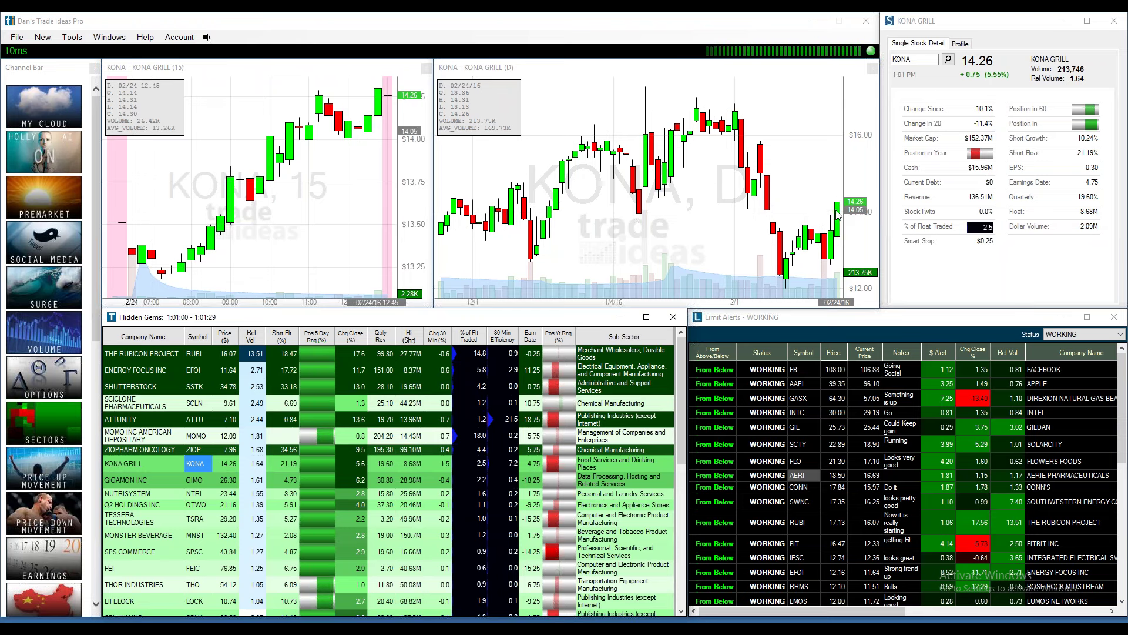
mouse_move(839, 216)
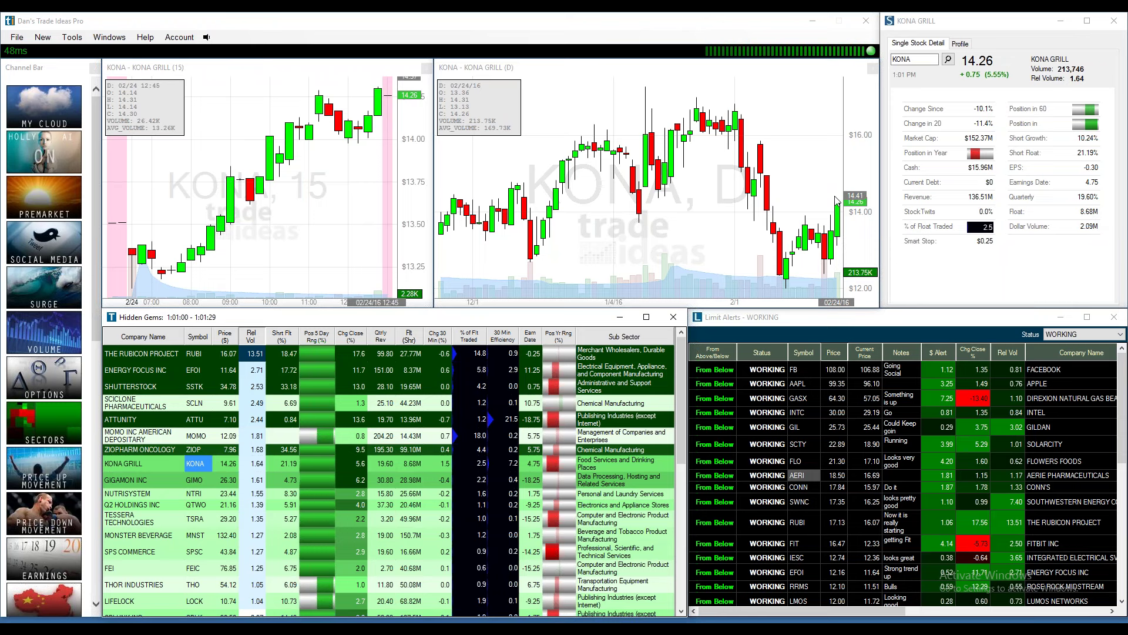
Save a KONA limit alert at $14.40 with the note 'Grilling Time'.
right_click(837, 199)
click(864, 226)
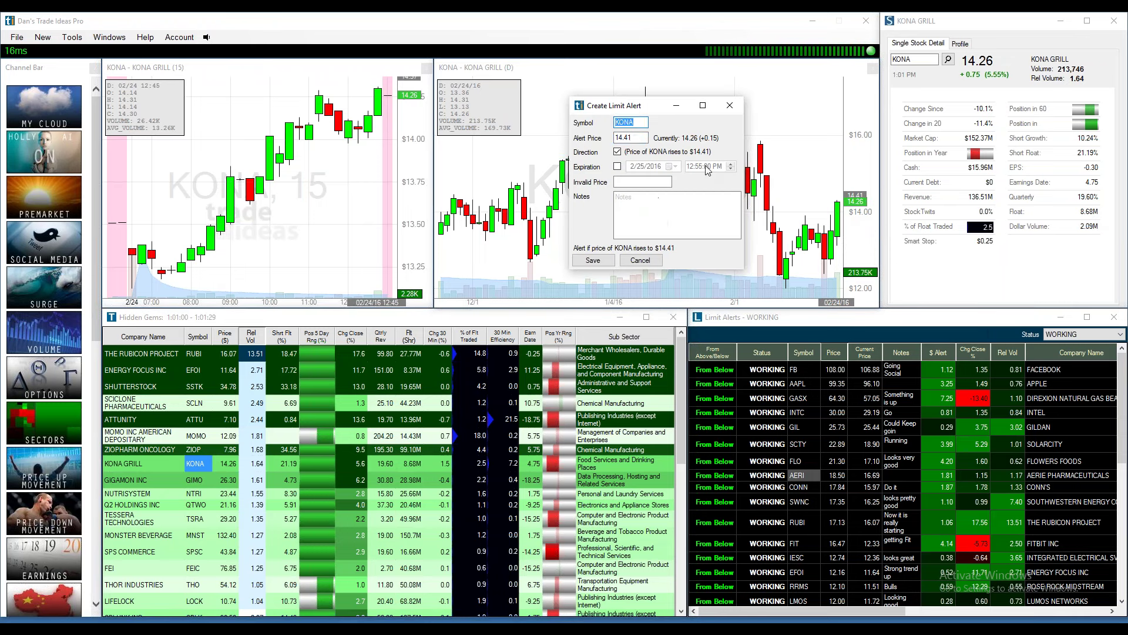
click(637, 137)
key(BackSpace)
text(0)
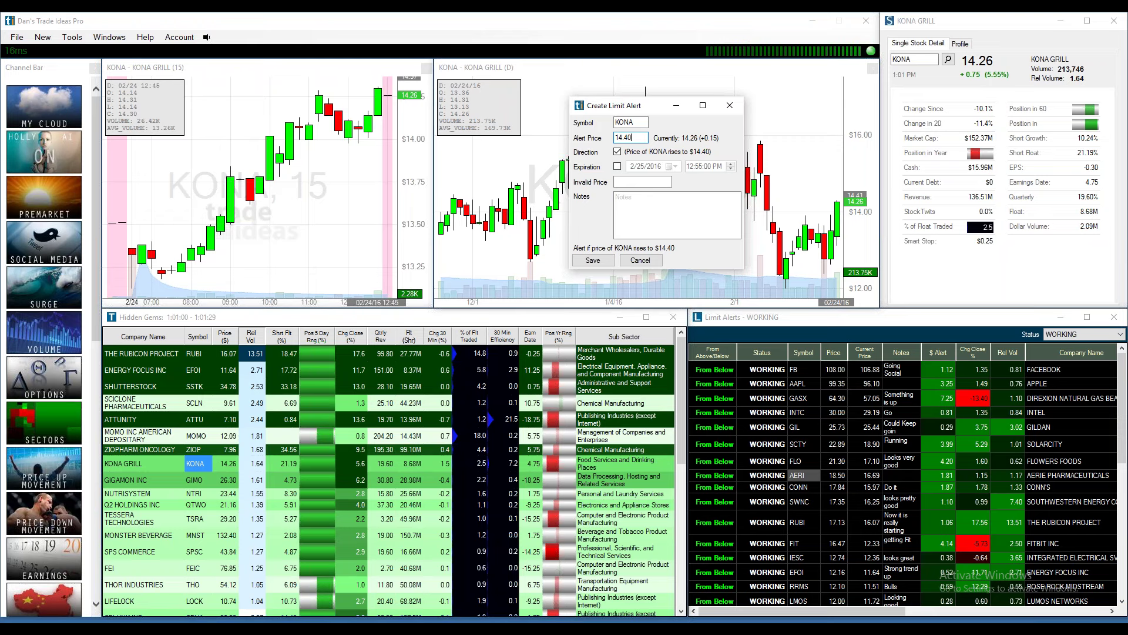
click(628, 206)
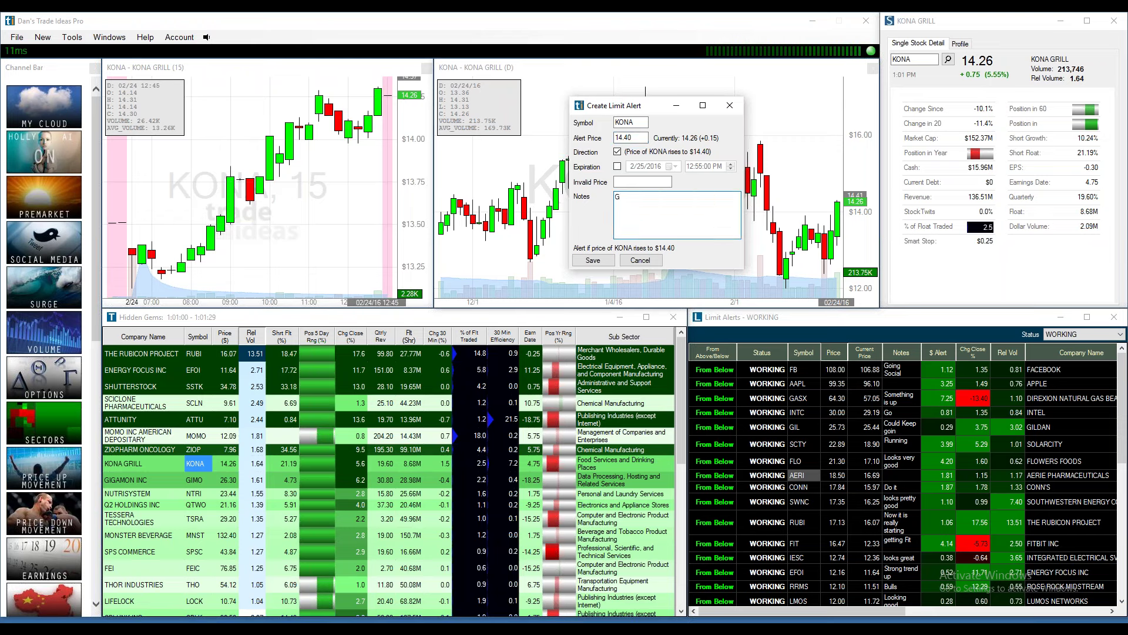
text(Grilling Time)
click(608, 264)
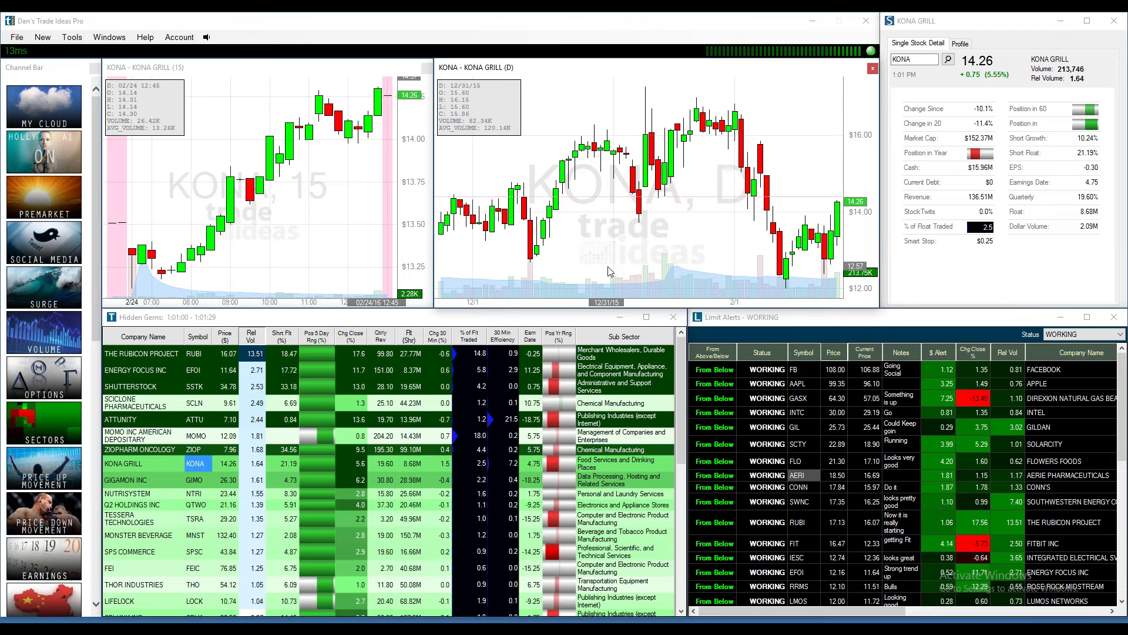
Widen the Hidden Gems Sub Sector column and load GIMO, Gigamon, into the linked charts.
click(499, 320)
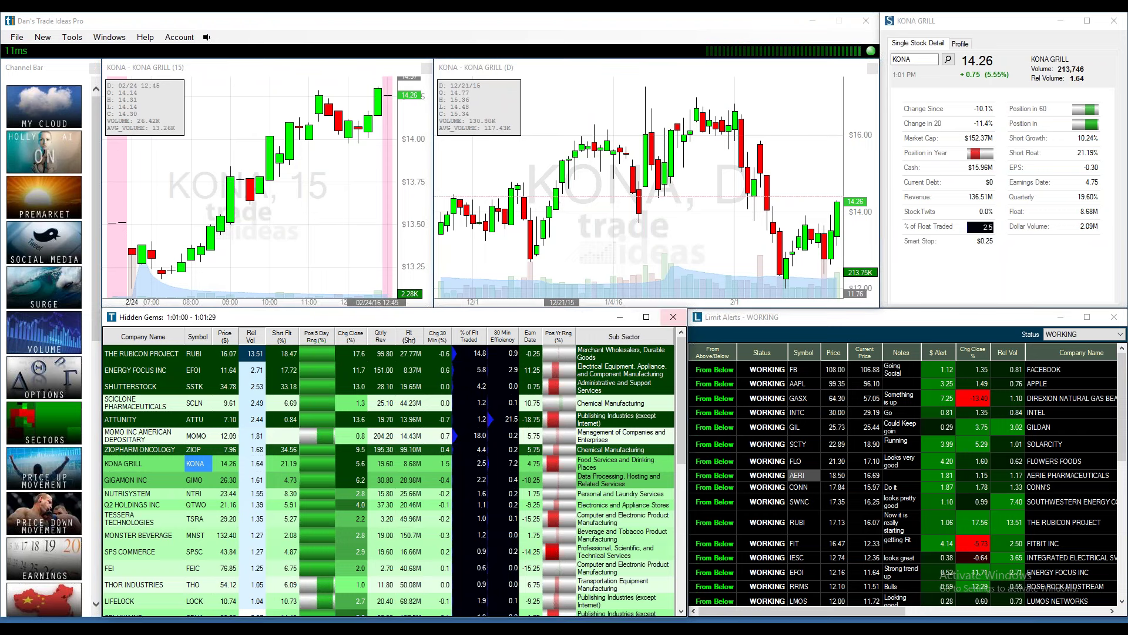
drag(672, 333, 675, 333)
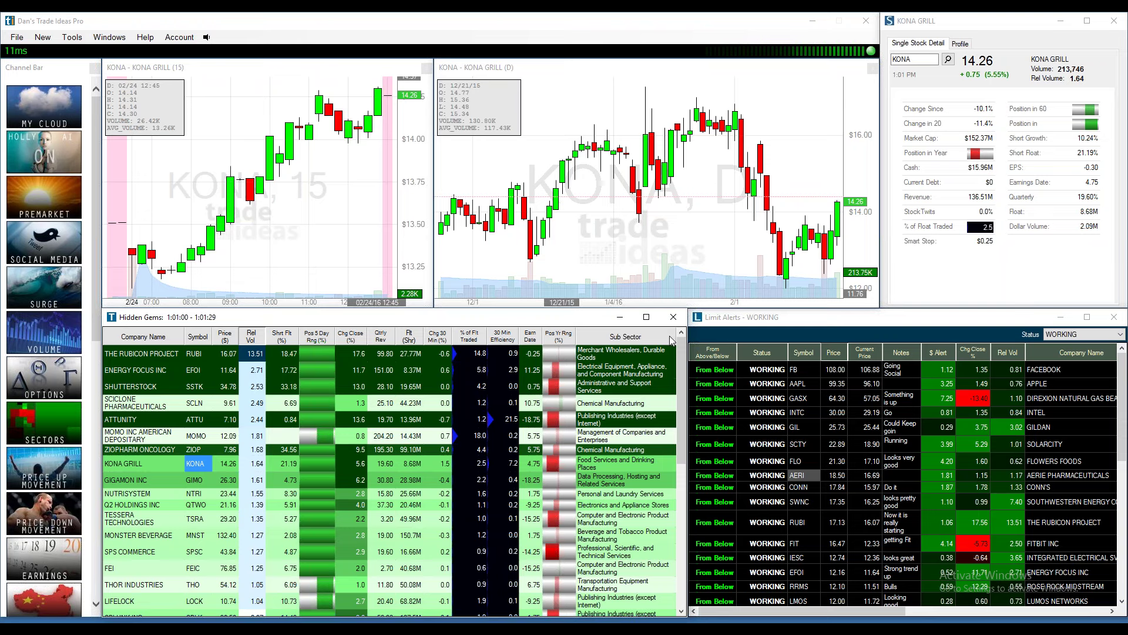
mouse_move(573, 363)
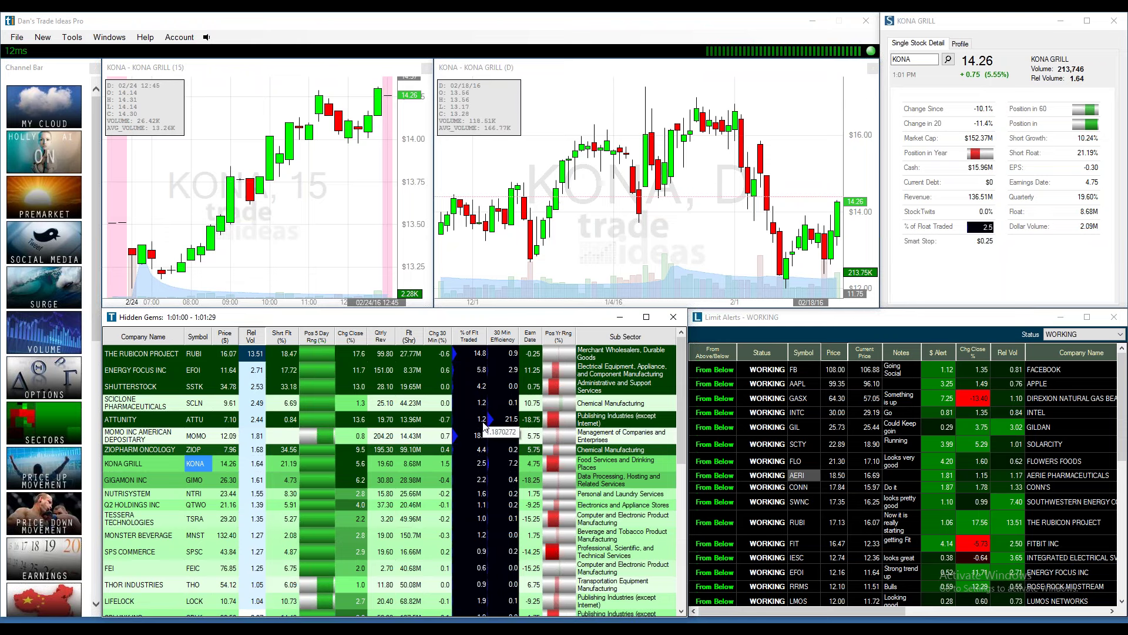
click(195, 480)
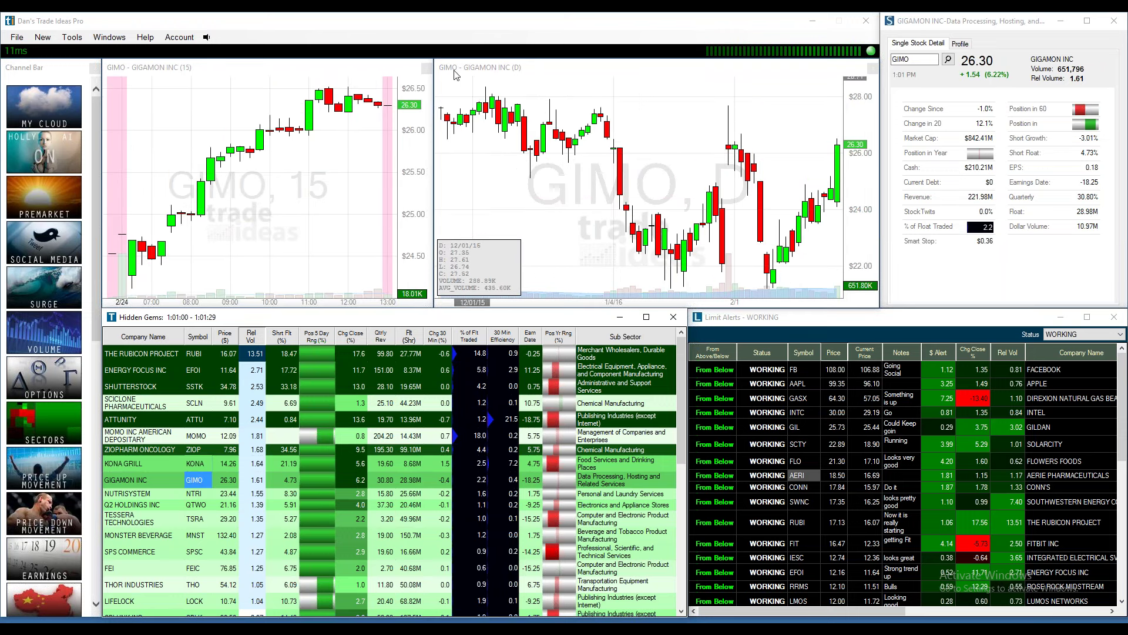
Zoom out the GIMO daily chart to span roughly April through February.
scroll(768, 113, down, 5)
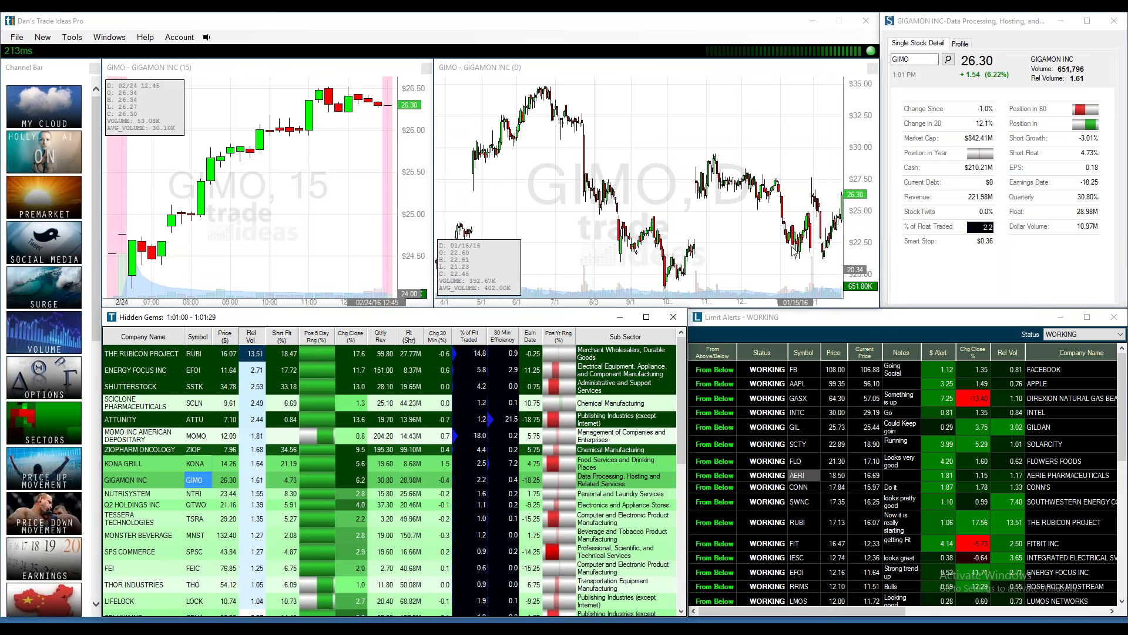
Save a GIMO limit alert at $29.75 with the note 'This is the big one'.
right_click(717, 153)
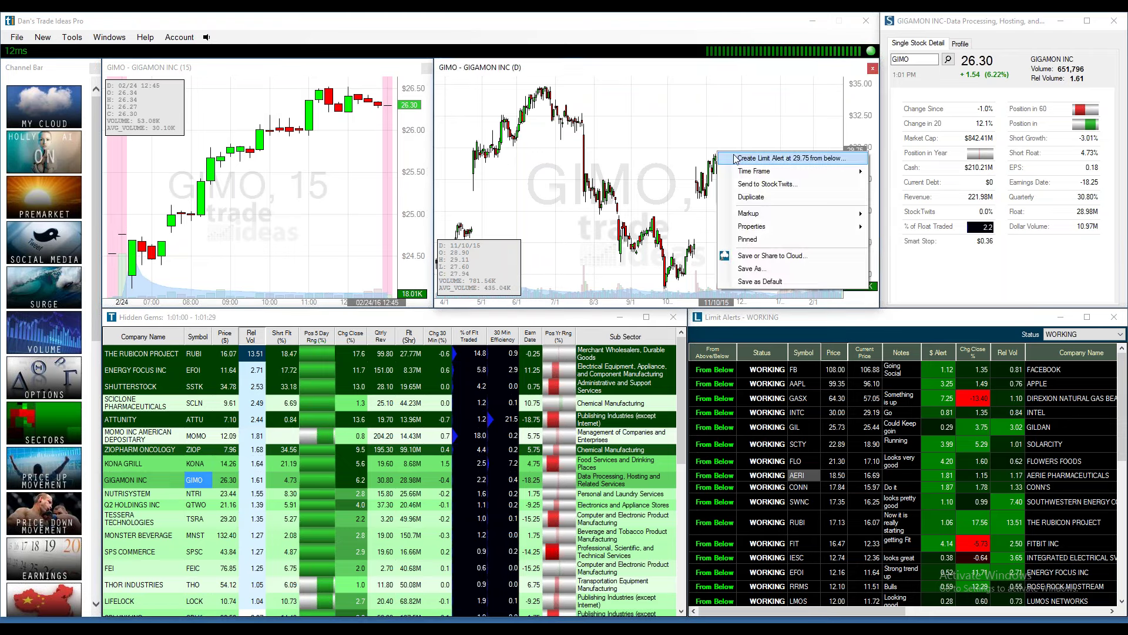
click(735, 159)
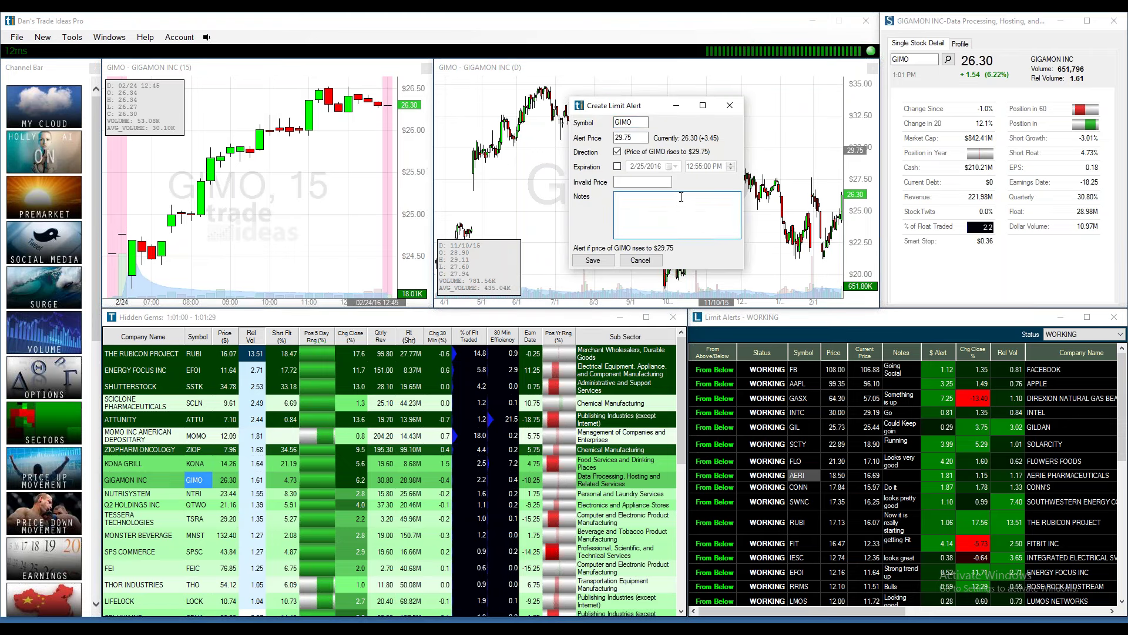
text(This is the big one)
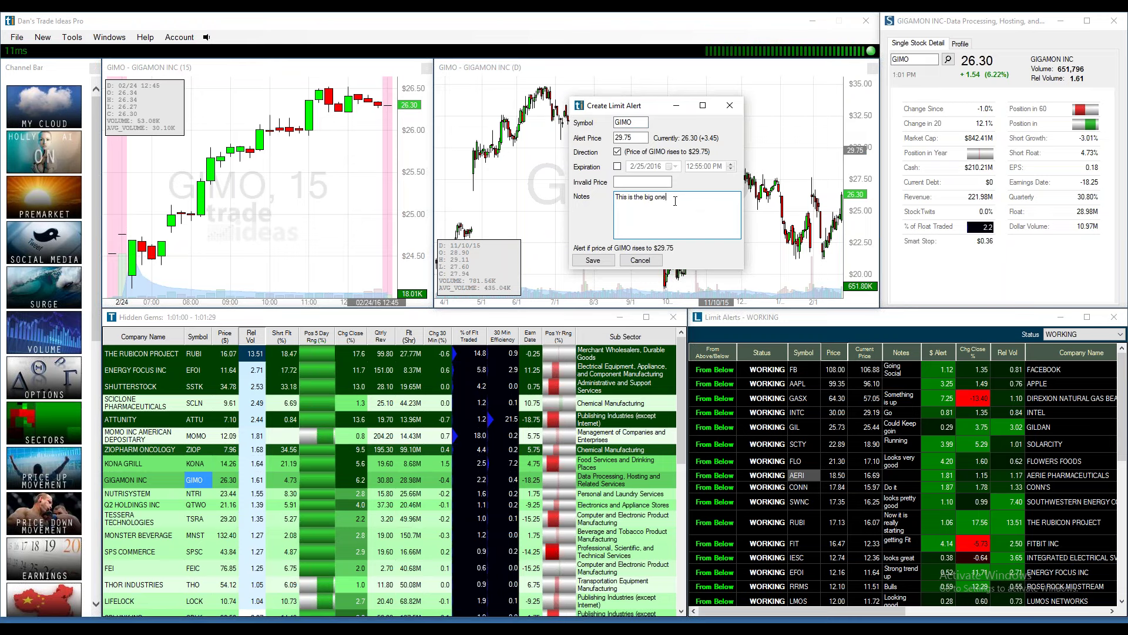
click(593, 260)
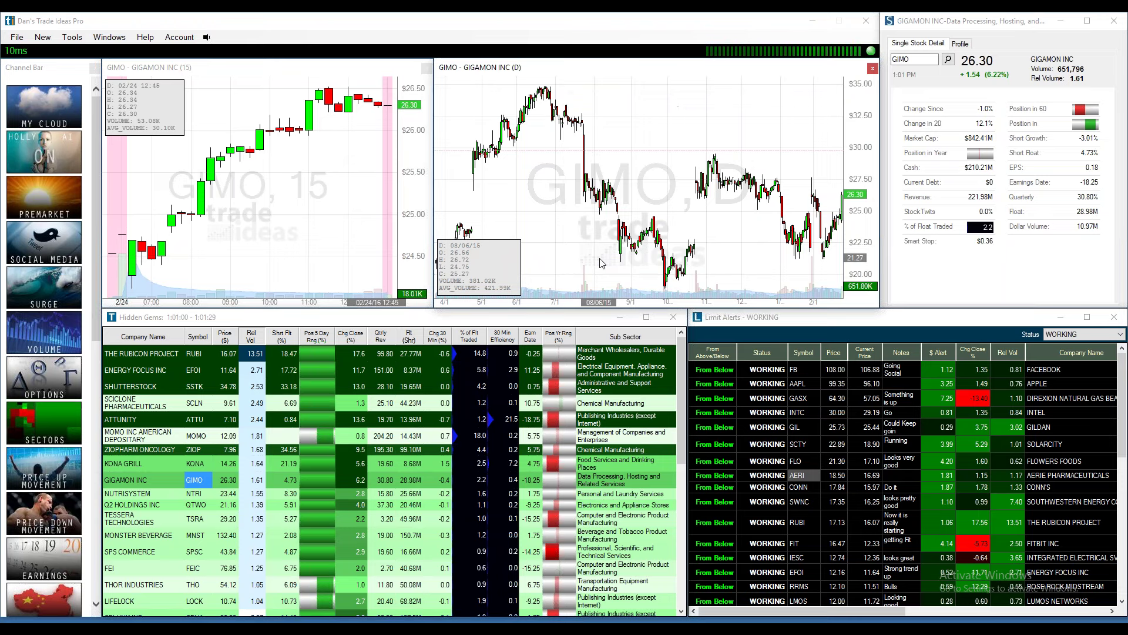
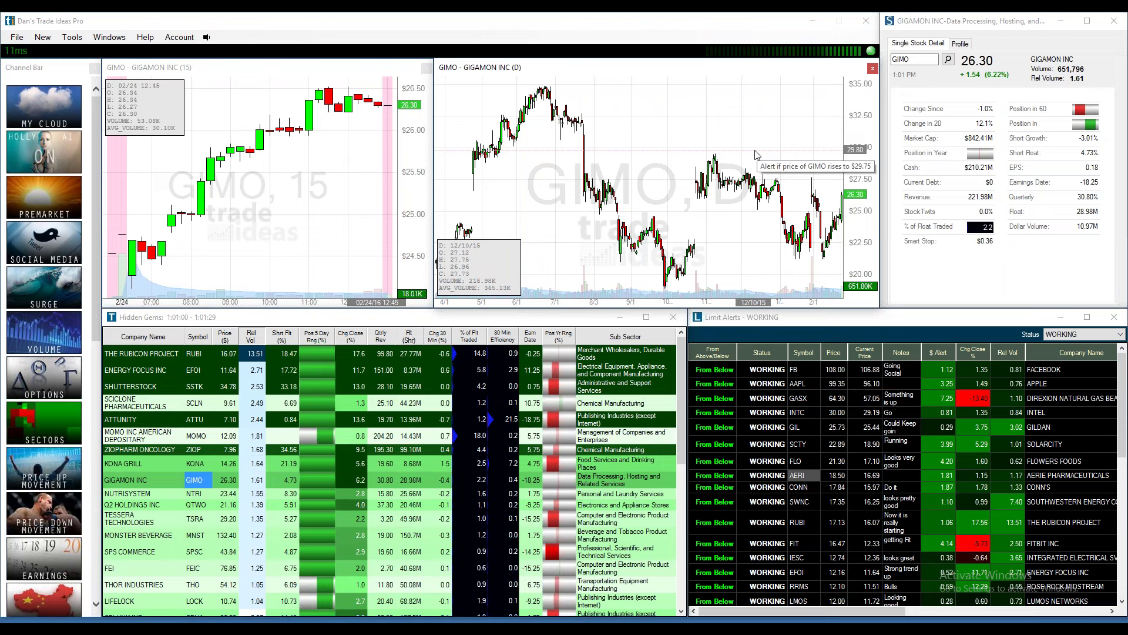
Chart NTRI from Hidden Gems and place a horizontal line at 20.00 on its daily chart.
click(193, 494)
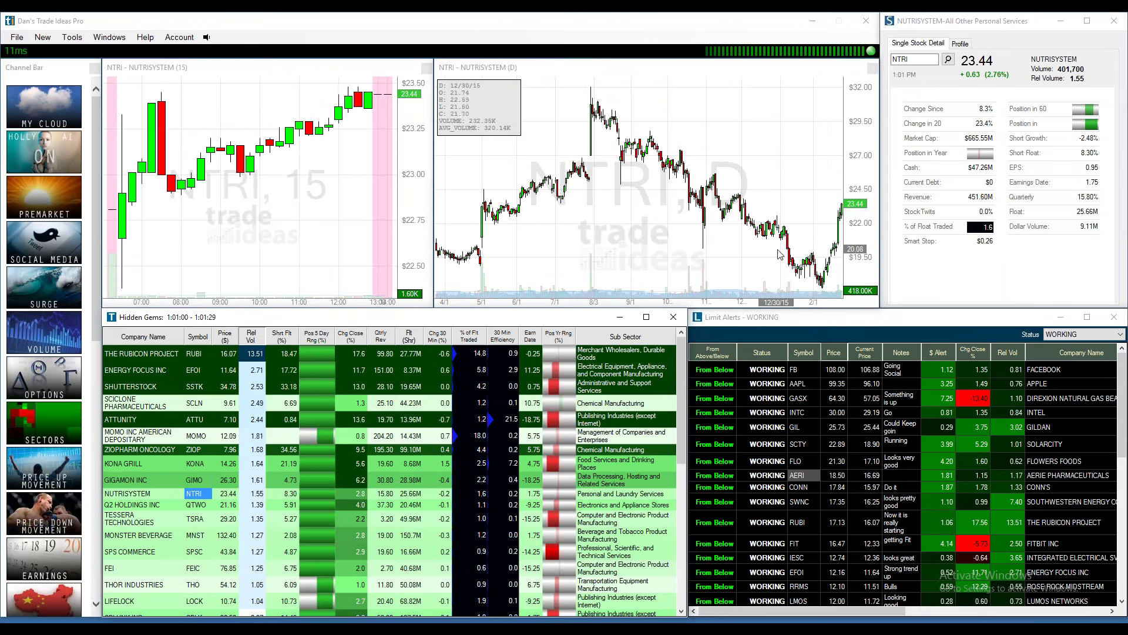
right_click(815, 251)
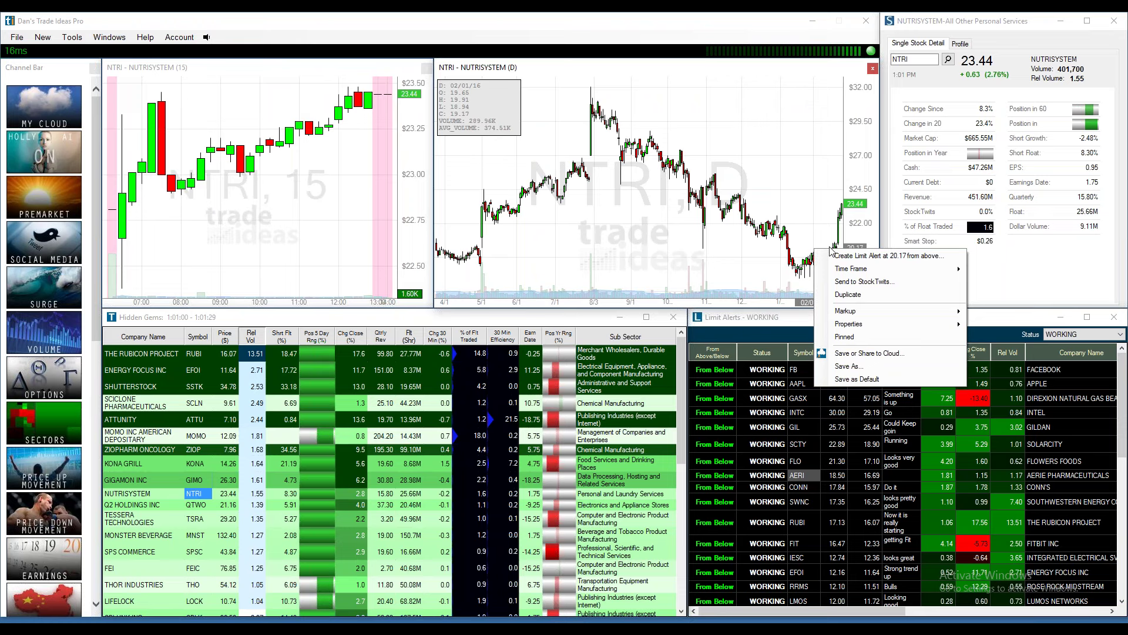
mouse_move(858, 316)
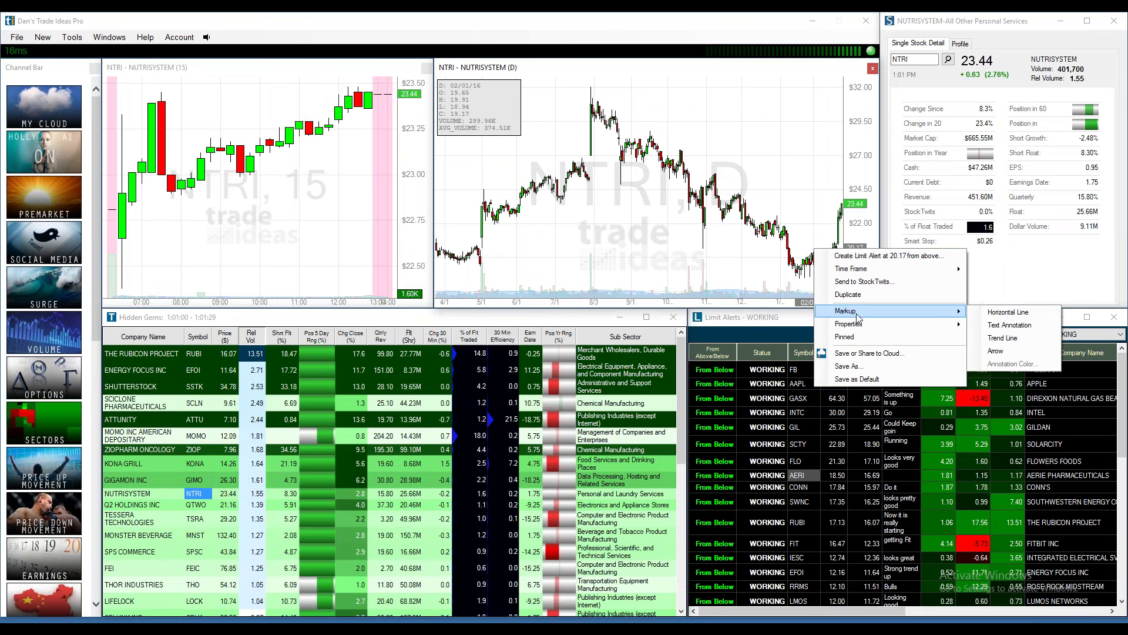
click(1002, 316)
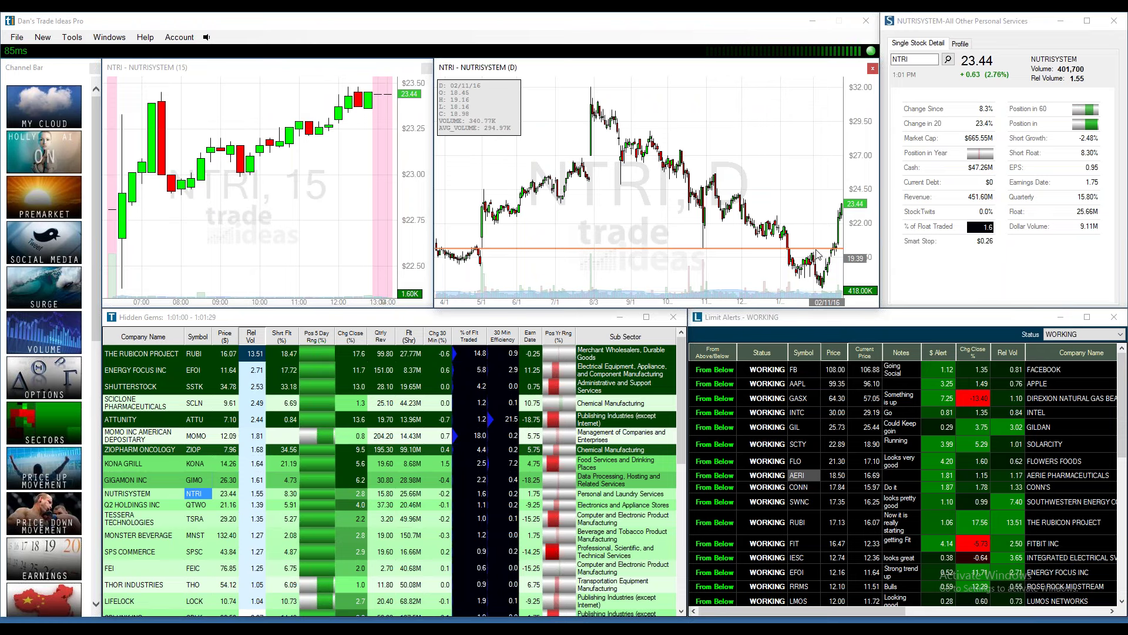
drag(816, 248, 826, 251)
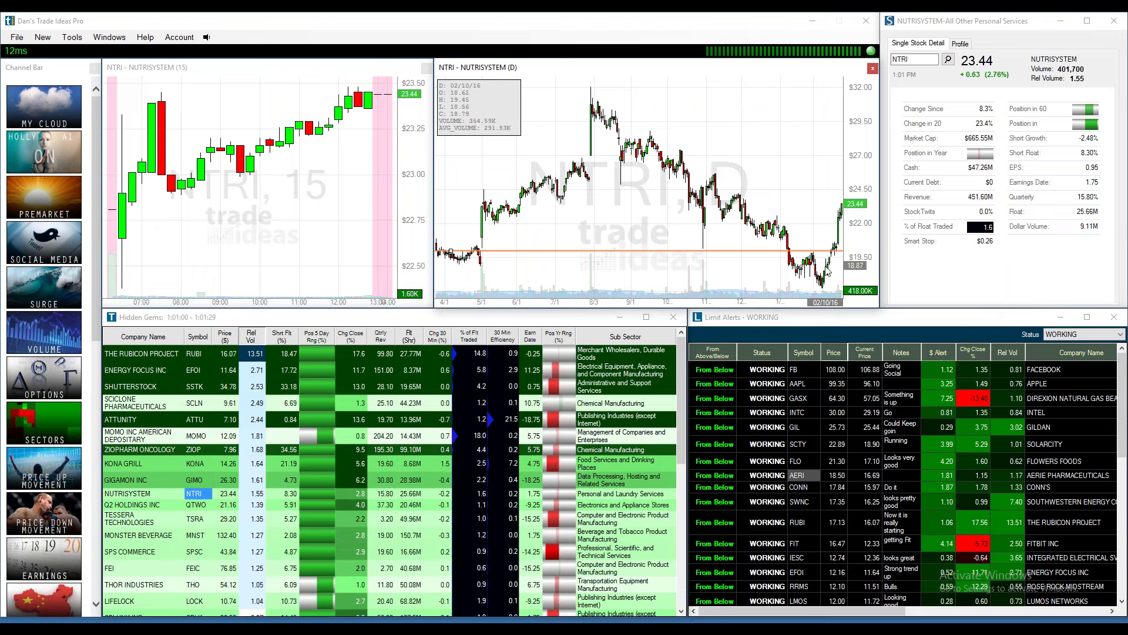
mouse_move(830, 265)
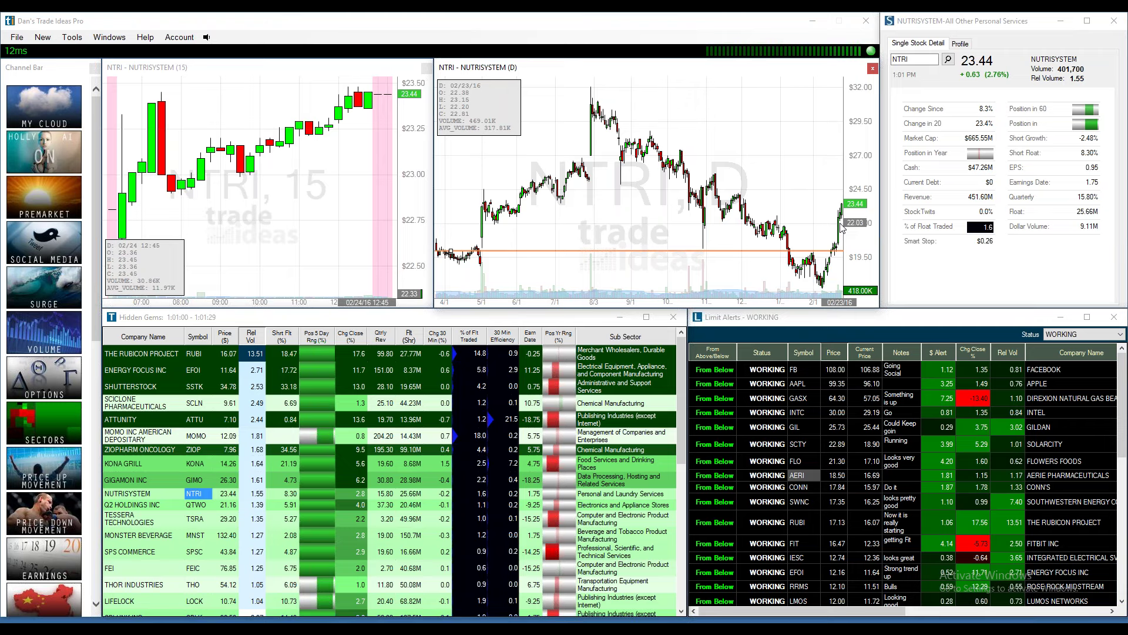
Save an NTRI limit alert at 22.03, Direction unchecked, noted 'Buy this pullback.'.
right_click(841, 228)
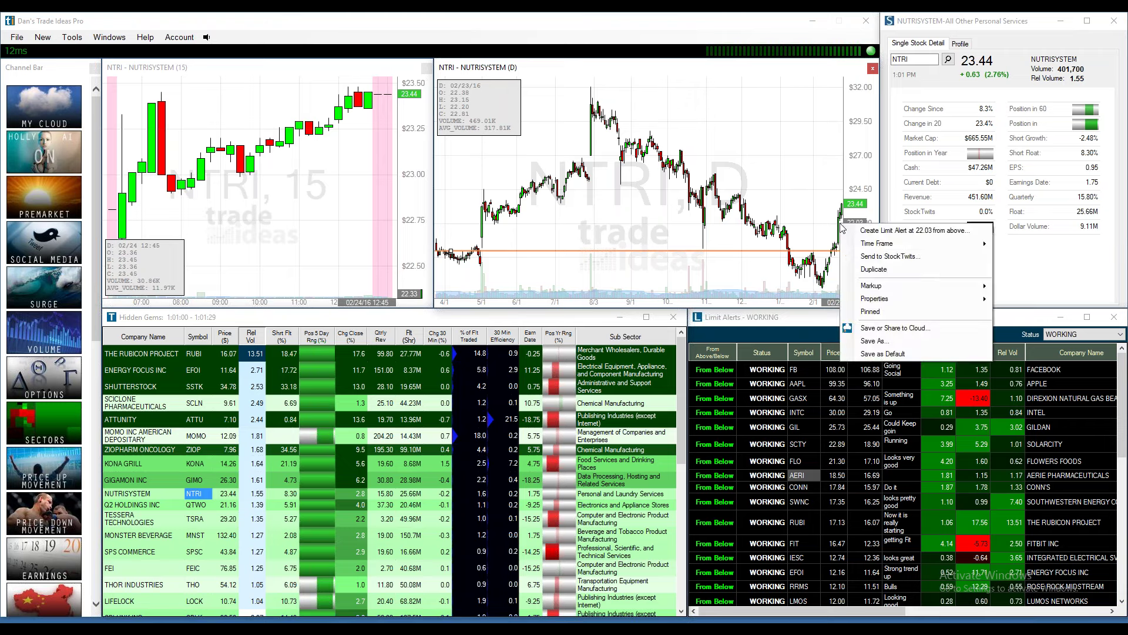
click(877, 230)
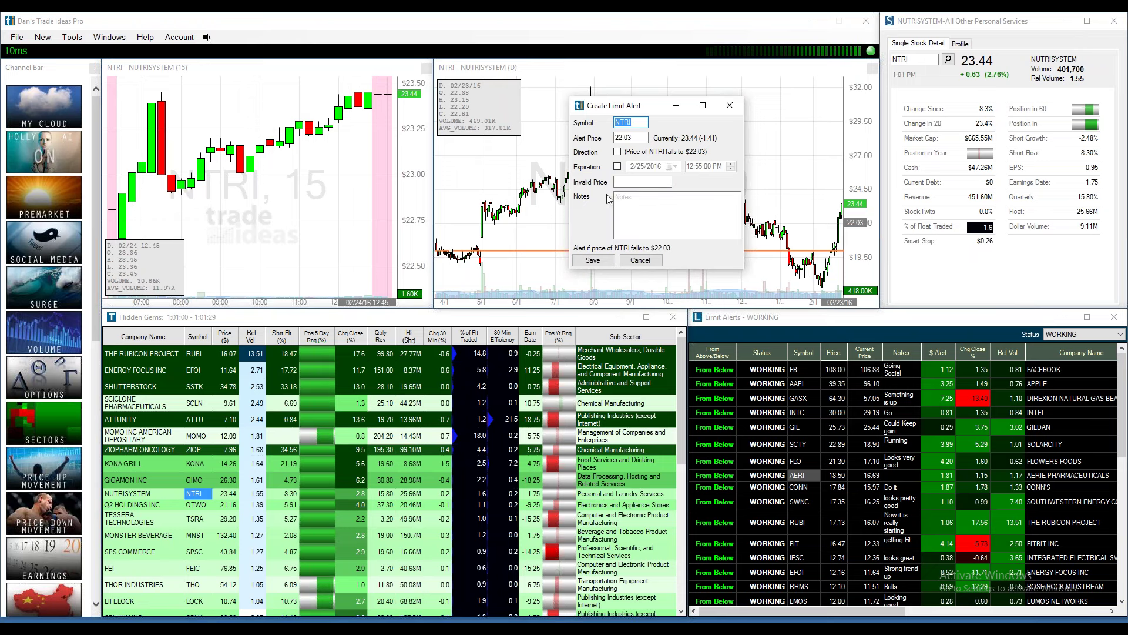
click(617, 153)
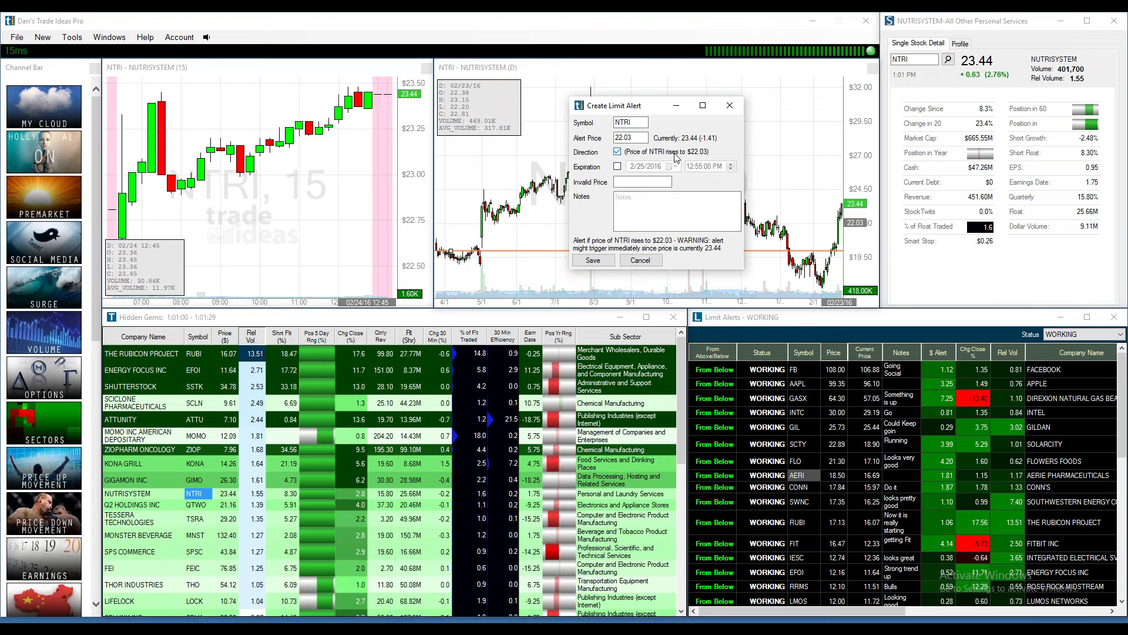
click(617, 153)
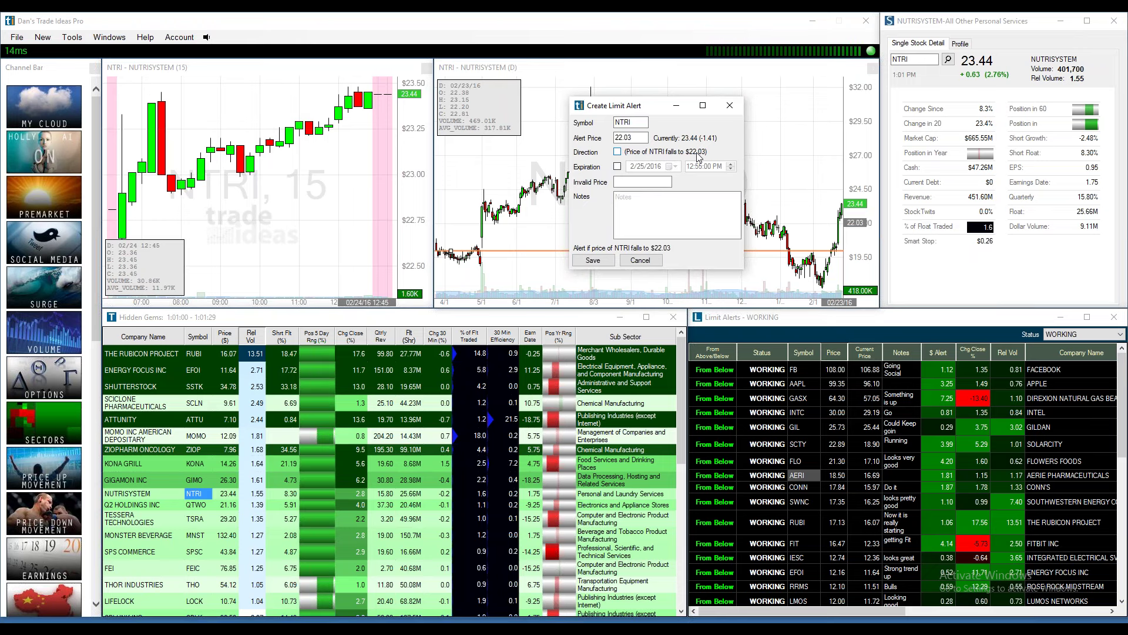
click(640, 205)
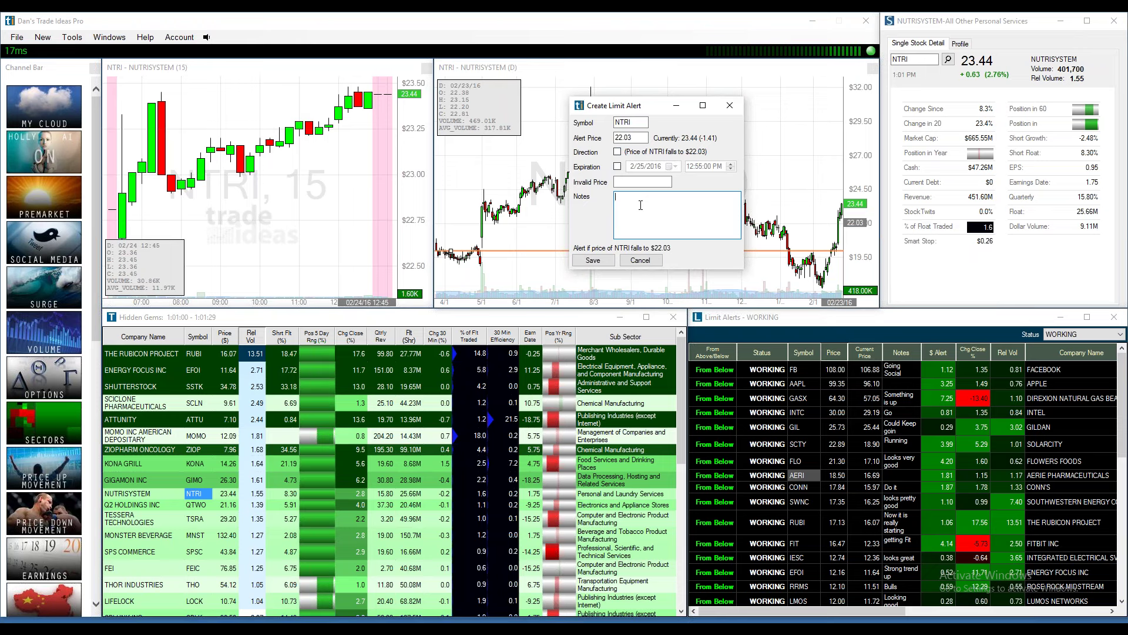
text(Buy this pullback)
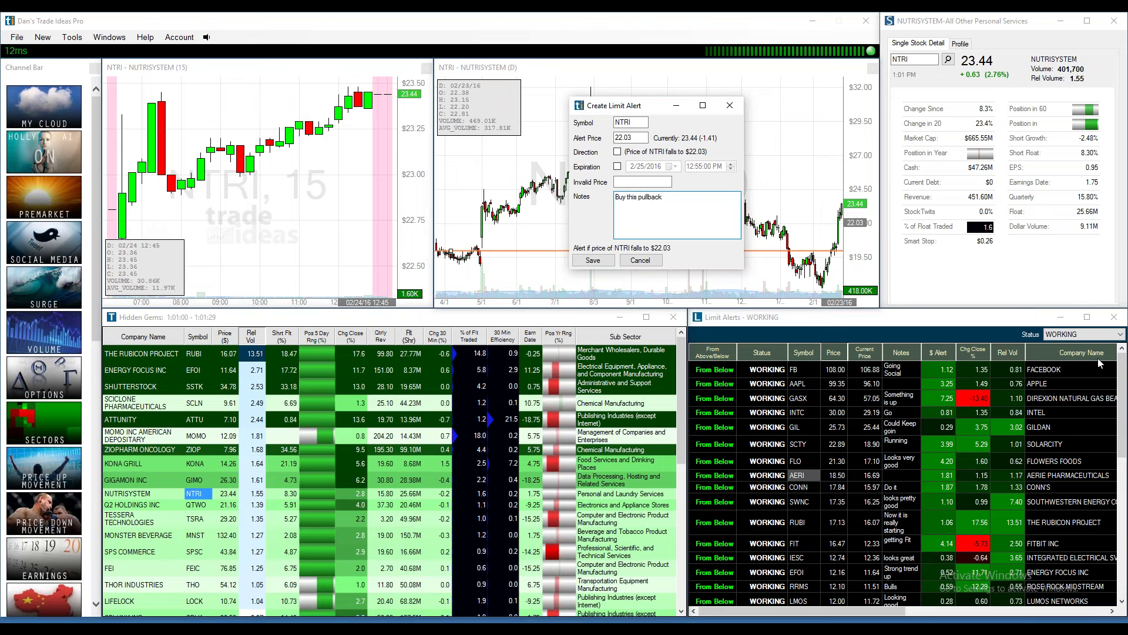
click(594, 262)
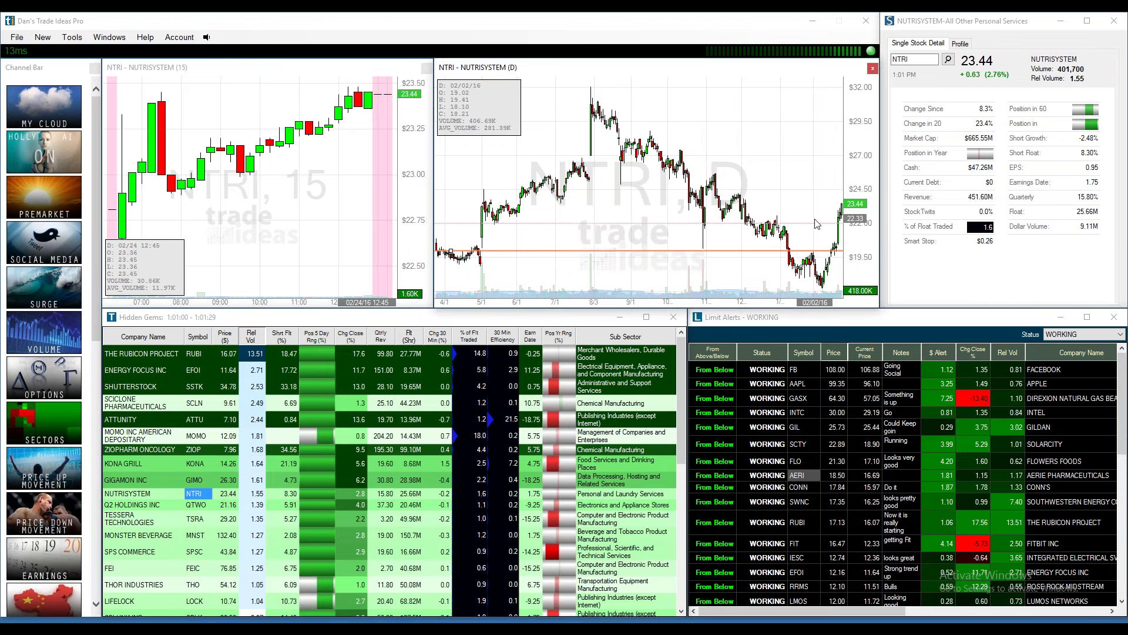
scroll(816, 223, up, 5)
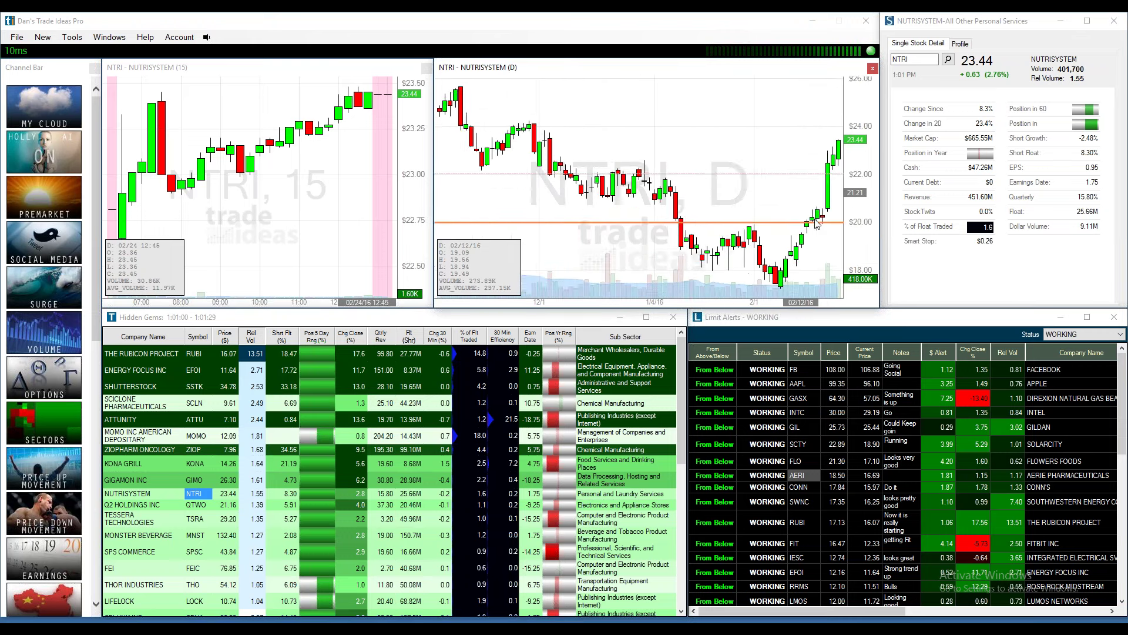
scroll(816, 224, up, 1)
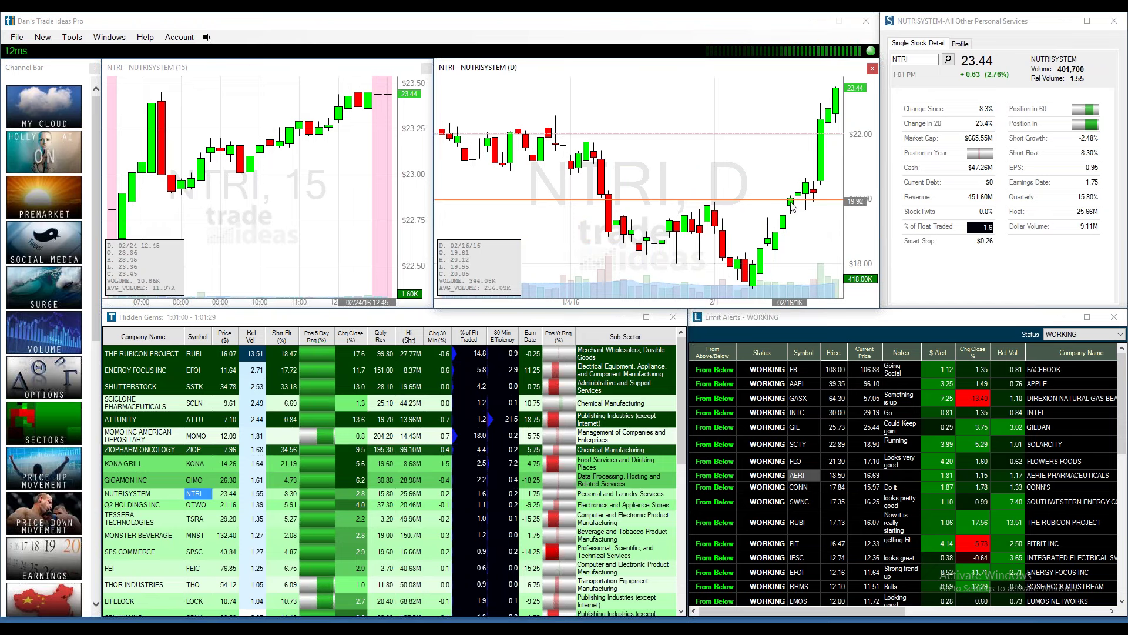
mouse_move(792, 205)
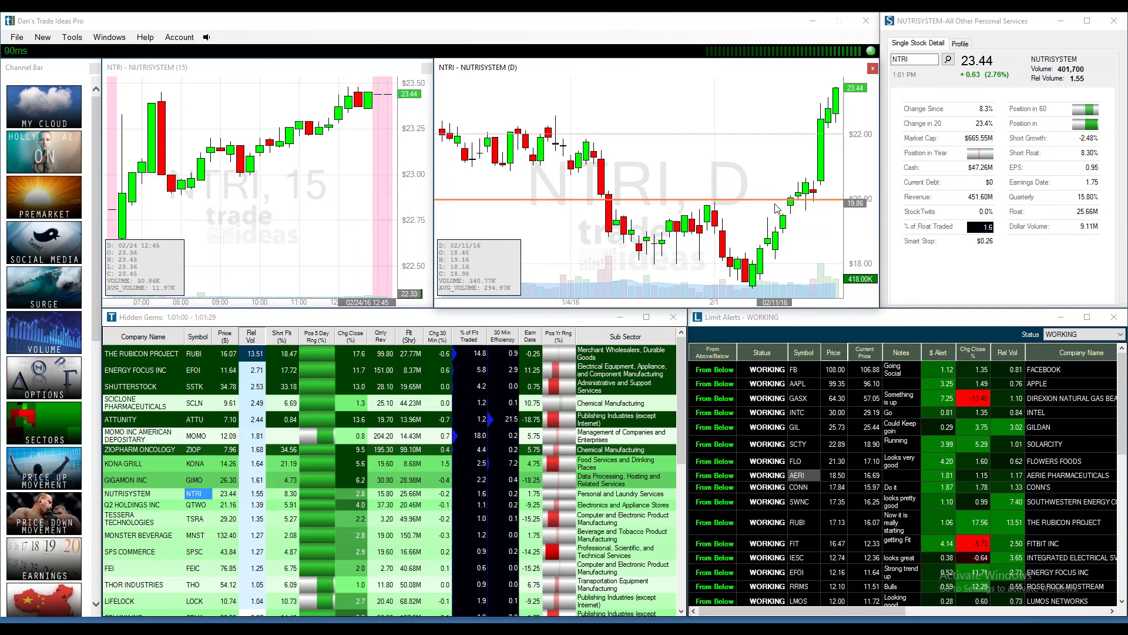
scroll(778, 171, up, 2)
scroll(778, 171, down, 4)
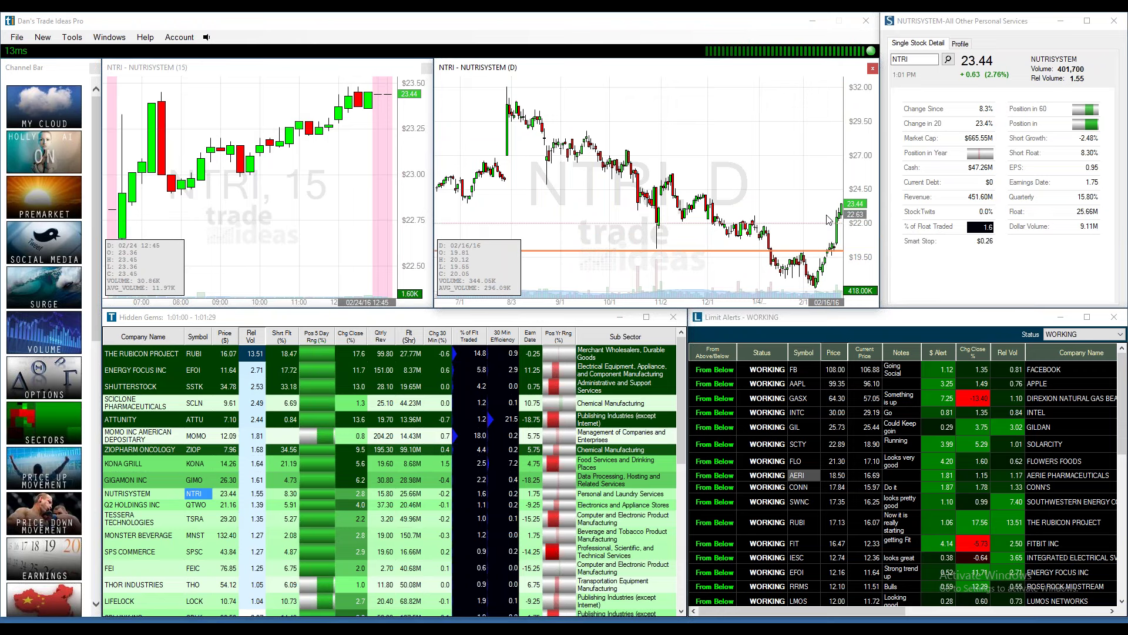
Chart QTWO and save a rise-to-22.47 limit alert noted 'Now it wants it'.
click(196, 506)
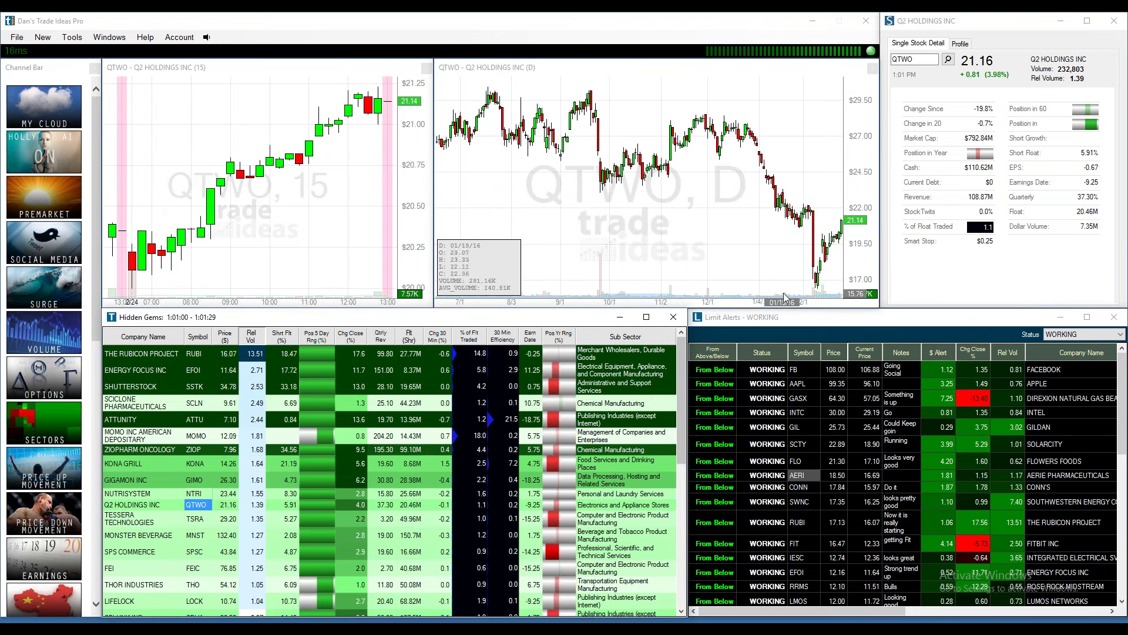
mouse_move(829, 252)
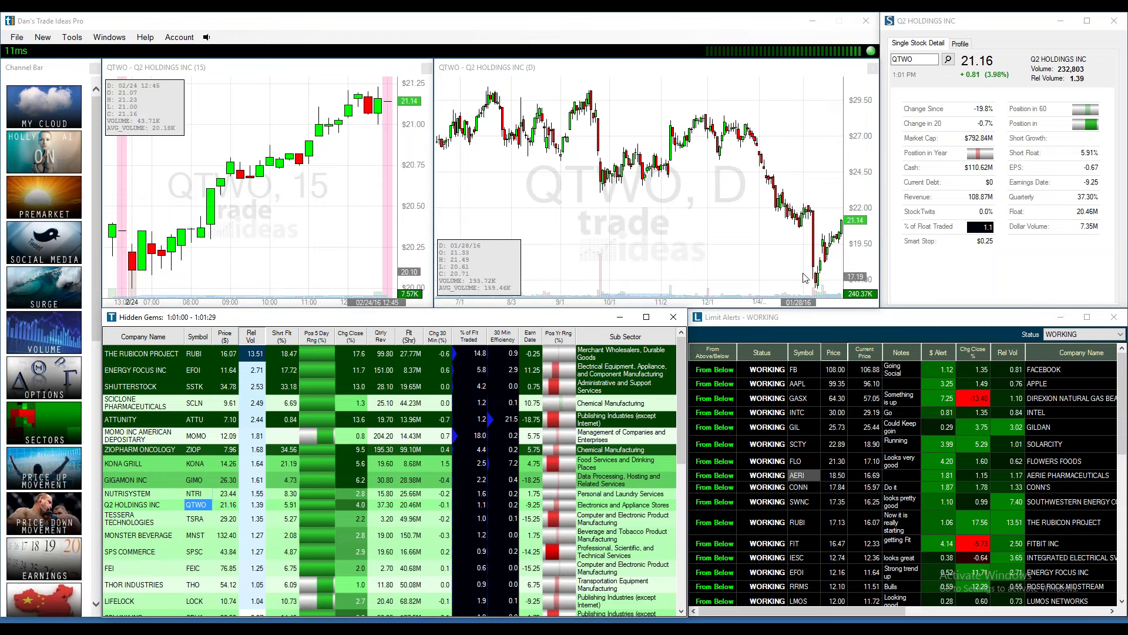
right_click(816, 205)
click(847, 210)
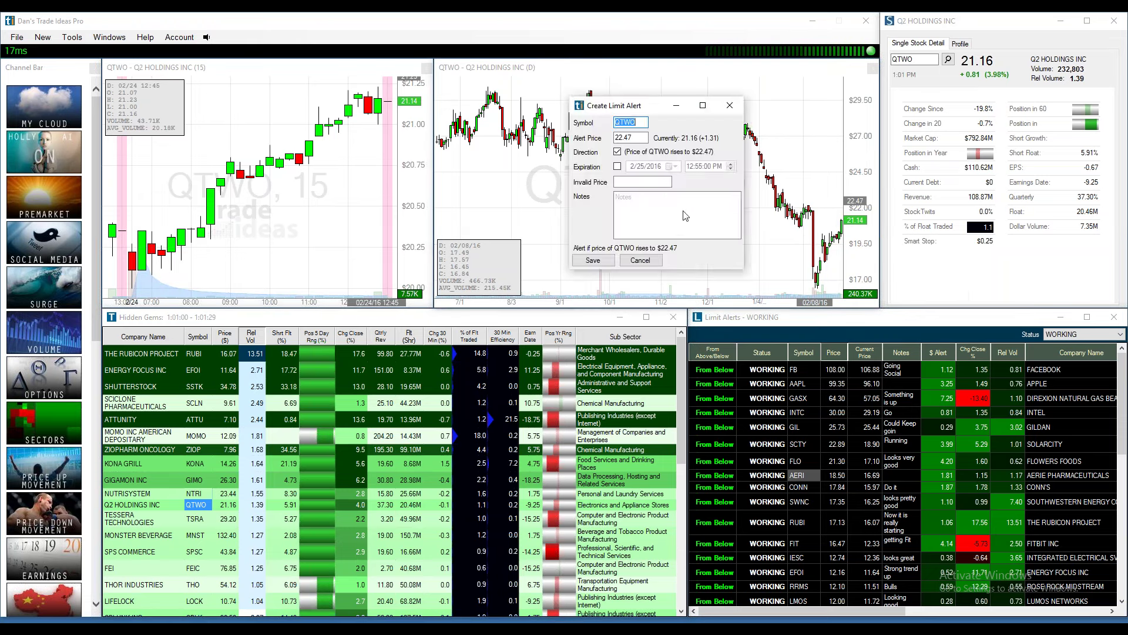
click(674, 208)
text(N)
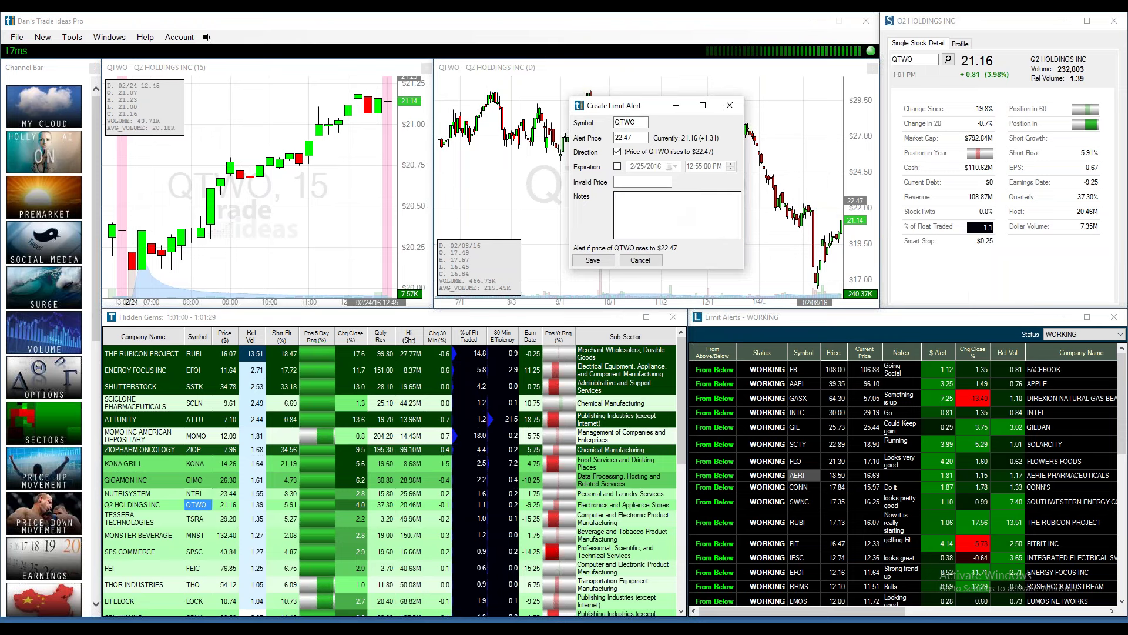
text(ow it)
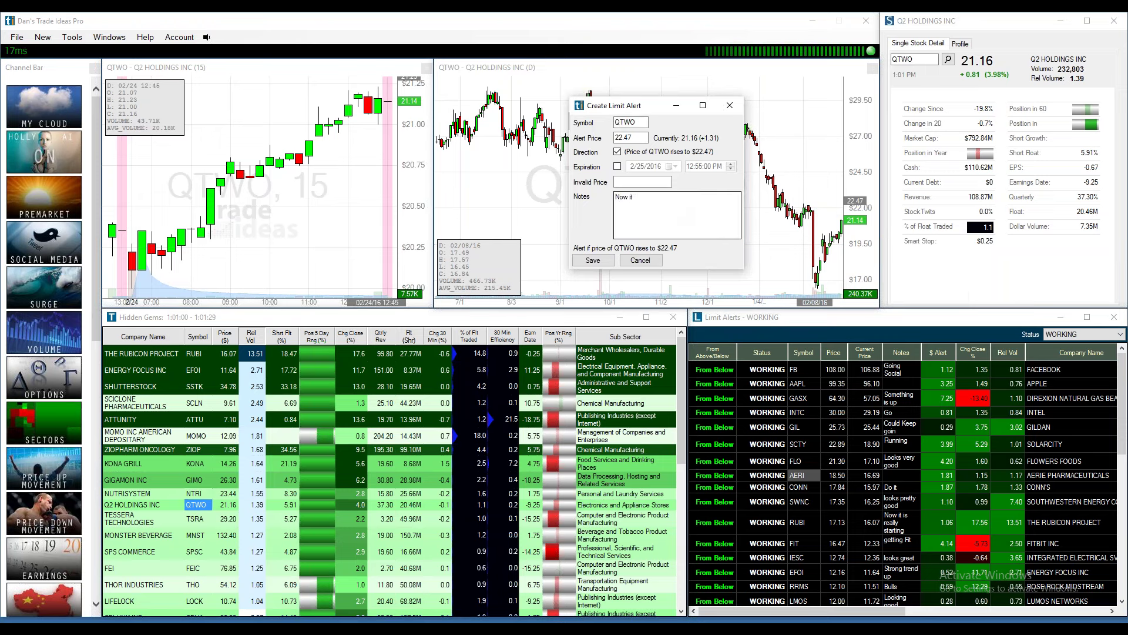
text( want is)
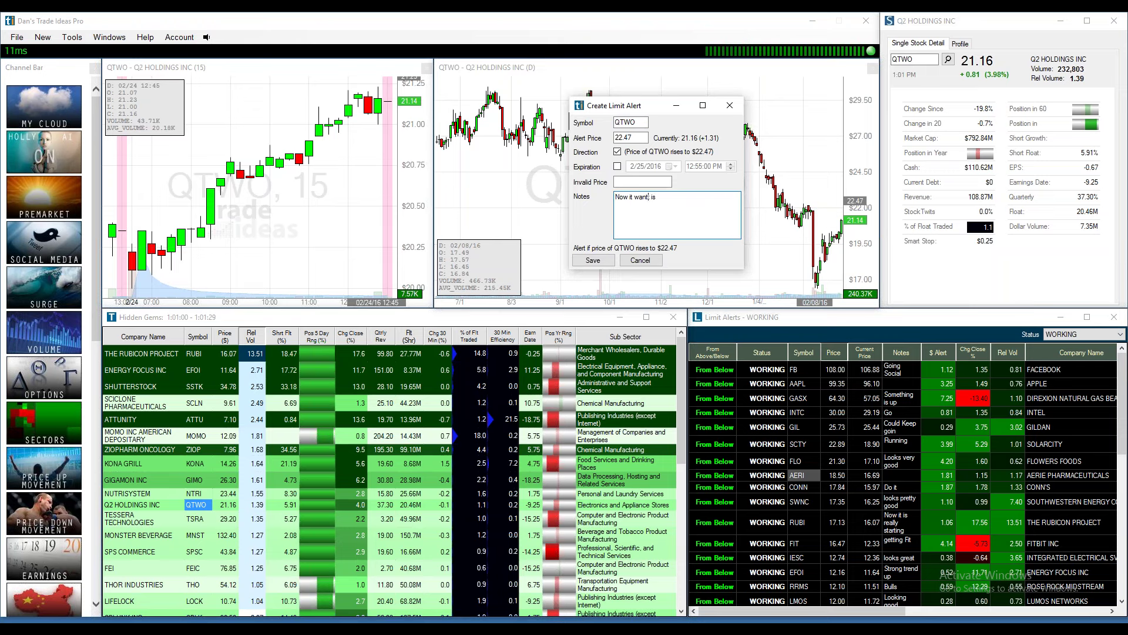
key(BackSpace)
key(BackSpace)
key(BackSpace)
text(s )
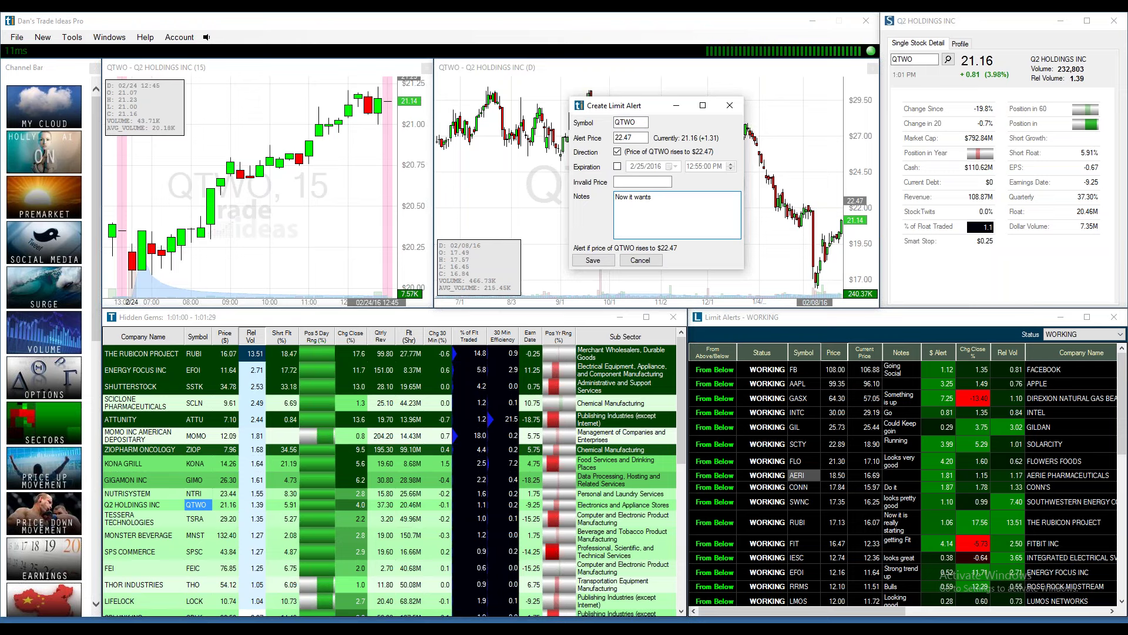
text(it)
click(602, 258)
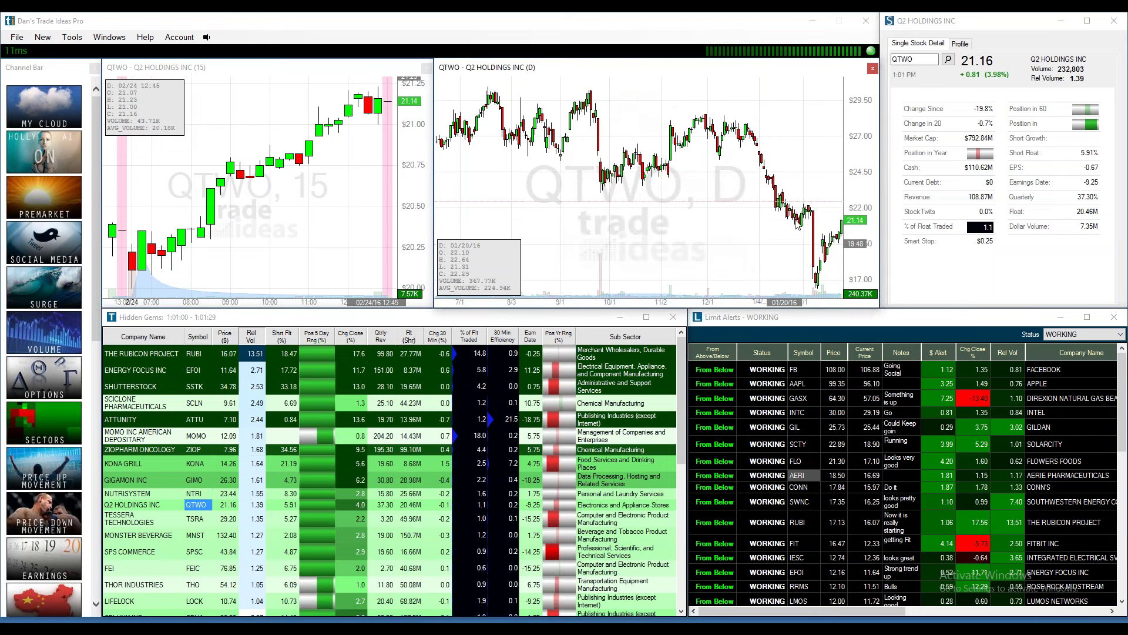
Load LifeLock (LOCK) from the Hidden Gems list into the charts and stock detail.
mouse_move(841, 234)
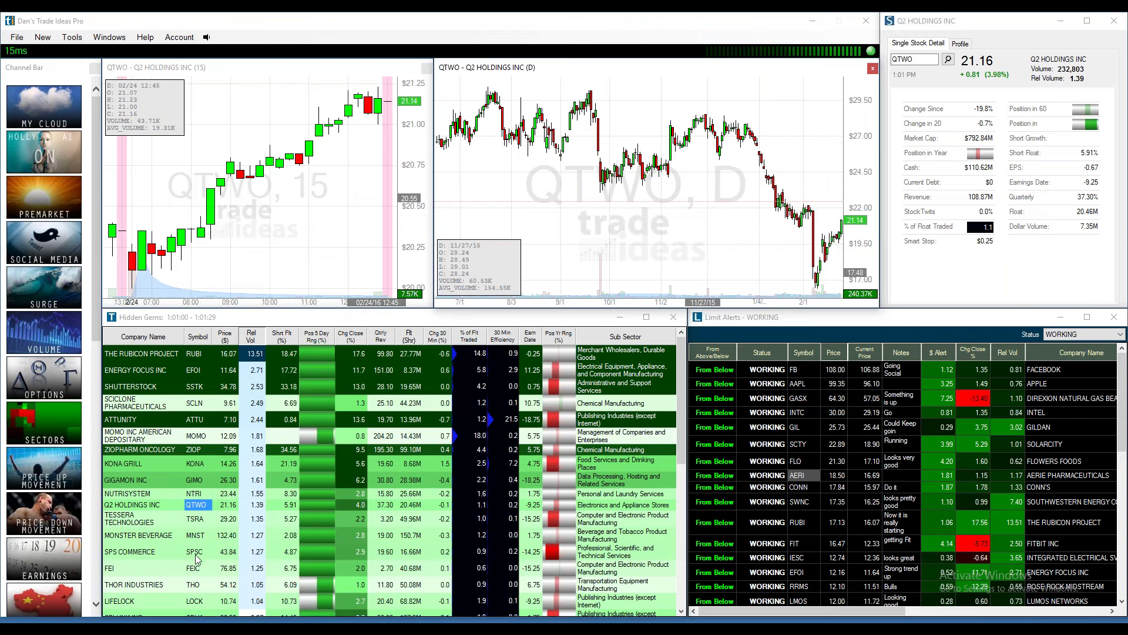
click(200, 604)
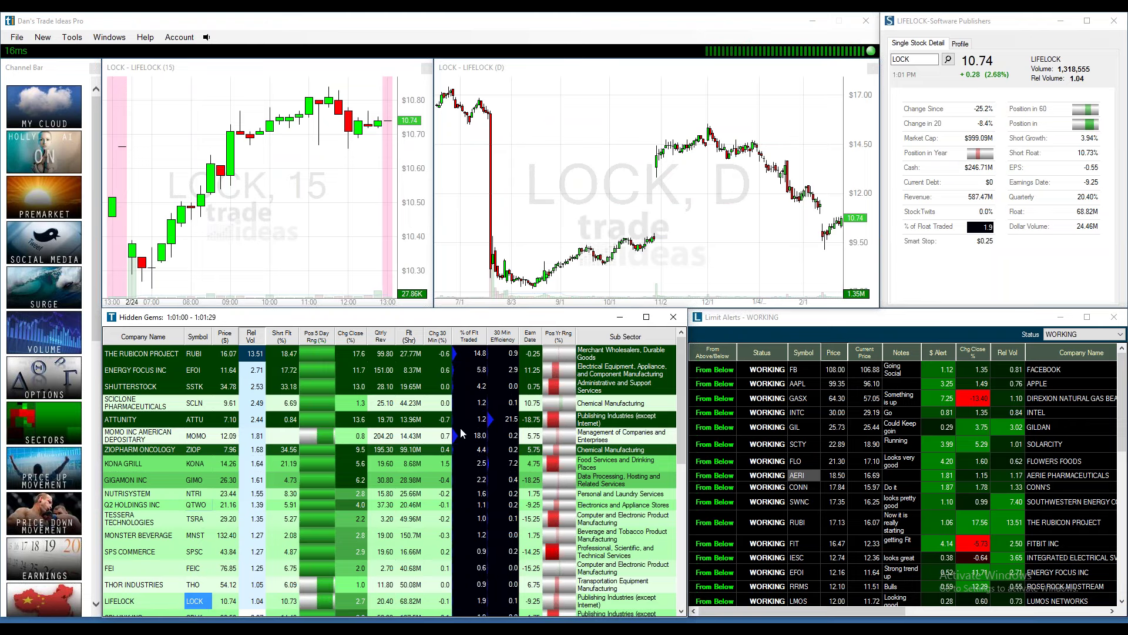
mouse_move(656, 238)
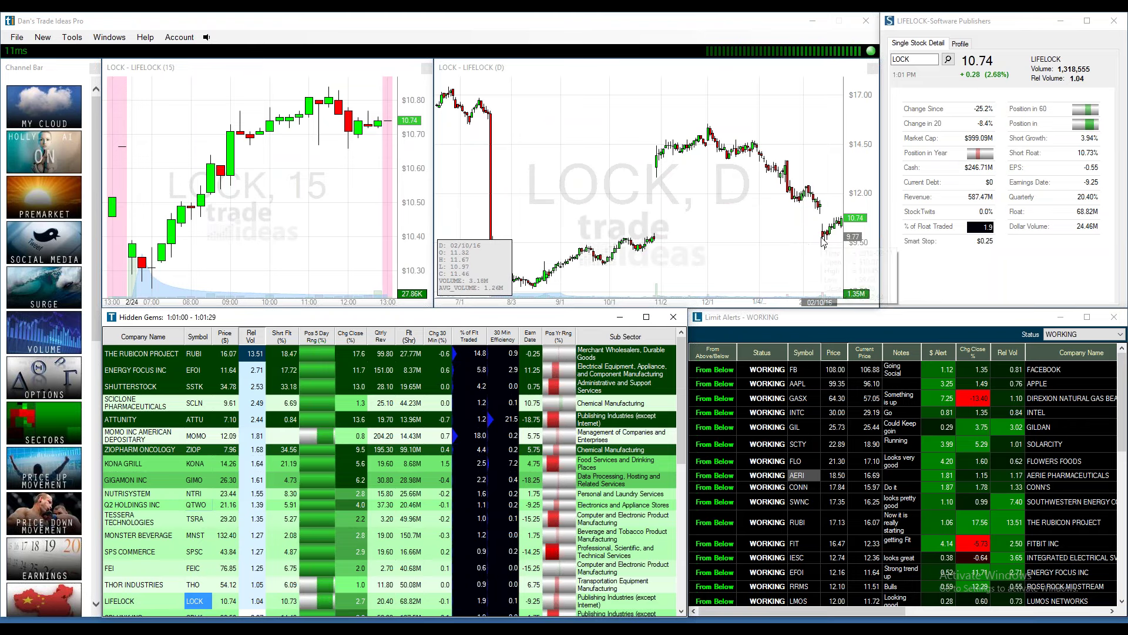
Save a LOCK limit alert at 11.05 with the note 'Crossed the whole number looks good'.
right_click(853, 218)
click(855, 219)
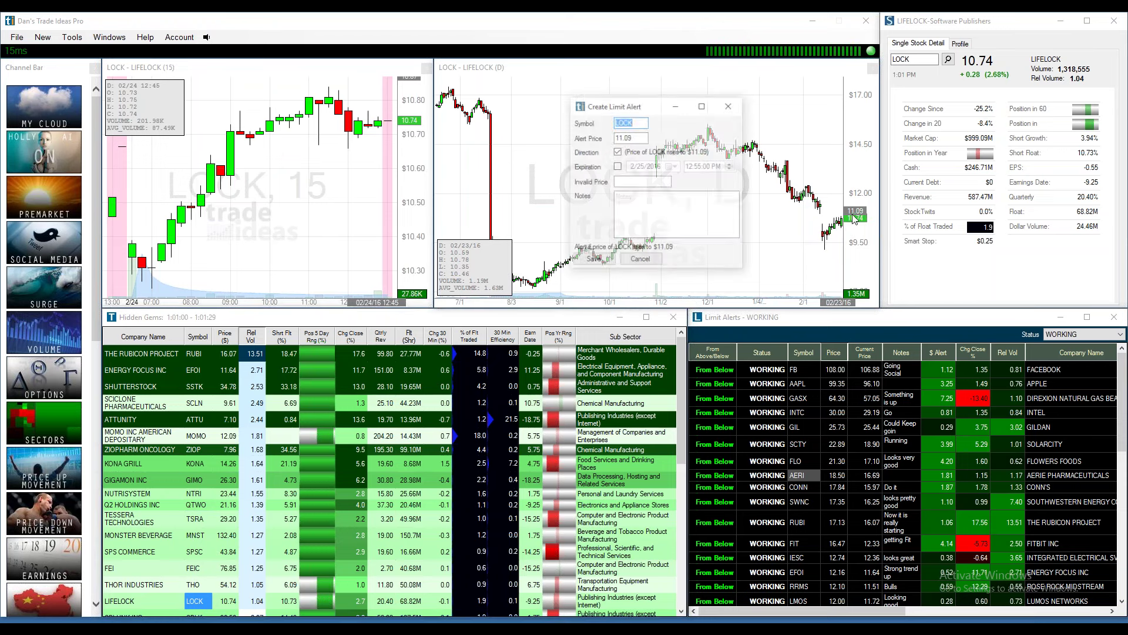
click(637, 138)
key(BackSpace)
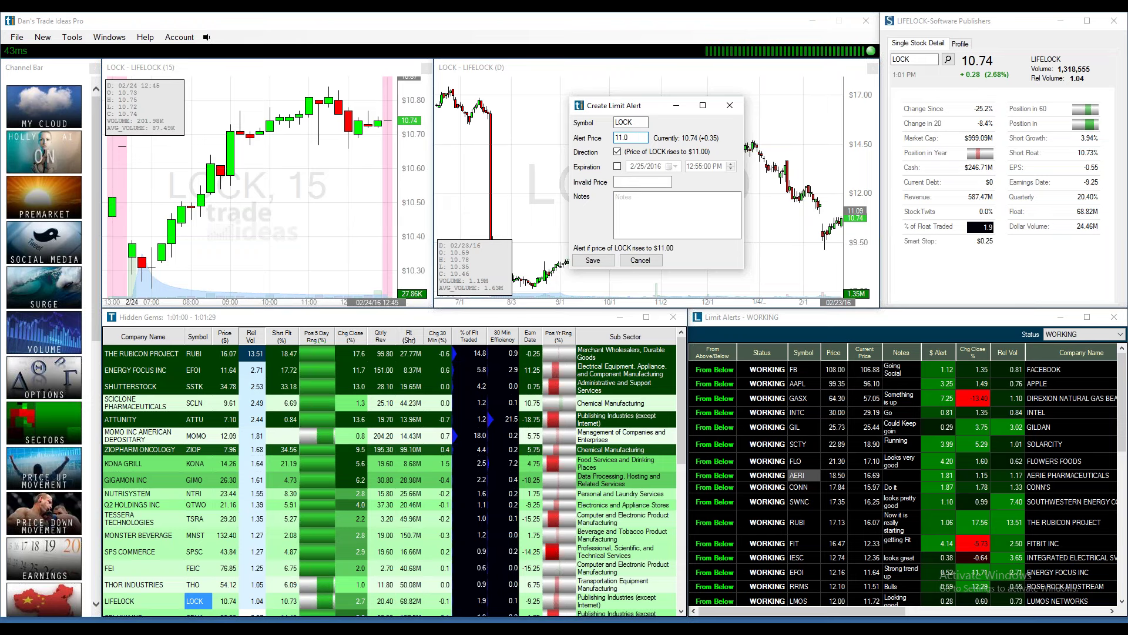
click(636, 198)
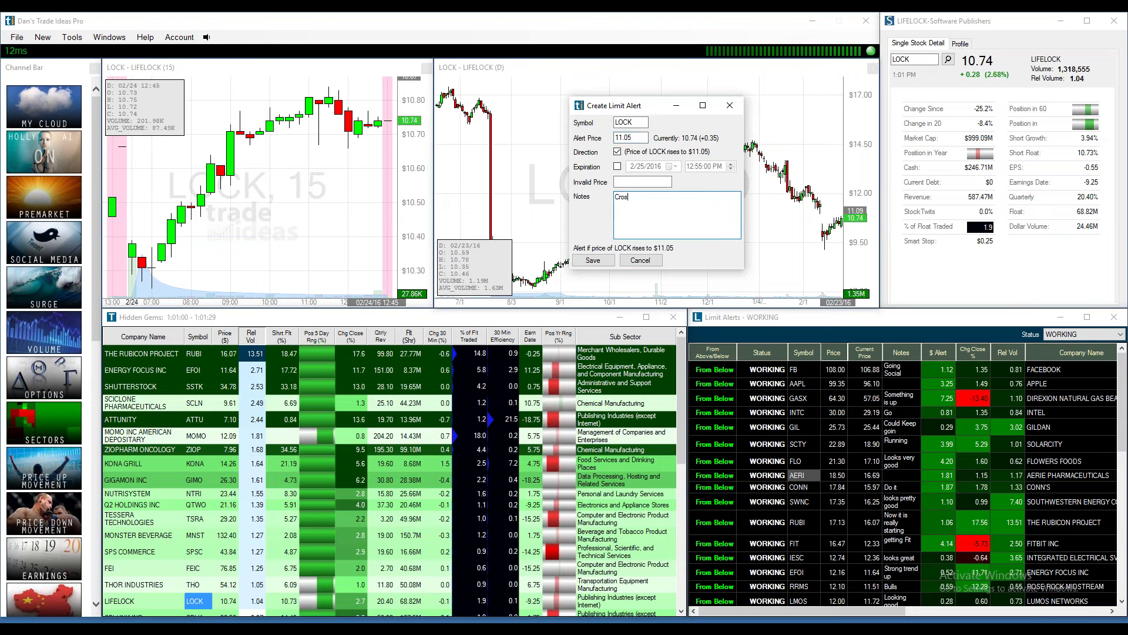
text(Crossed the whole number looks good)
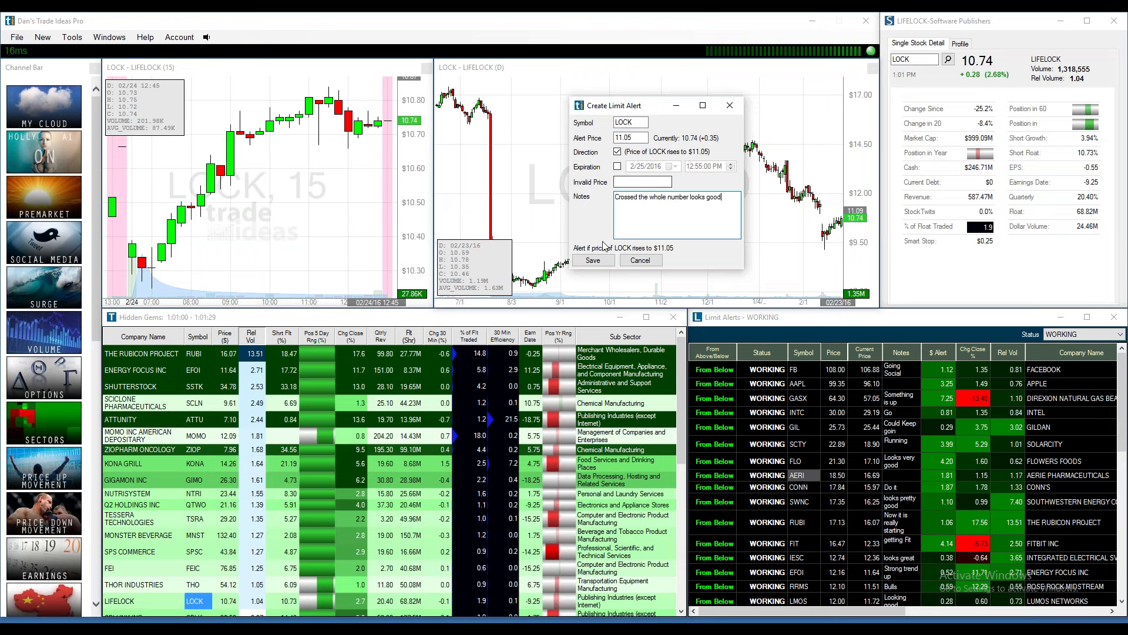
click(593, 263)
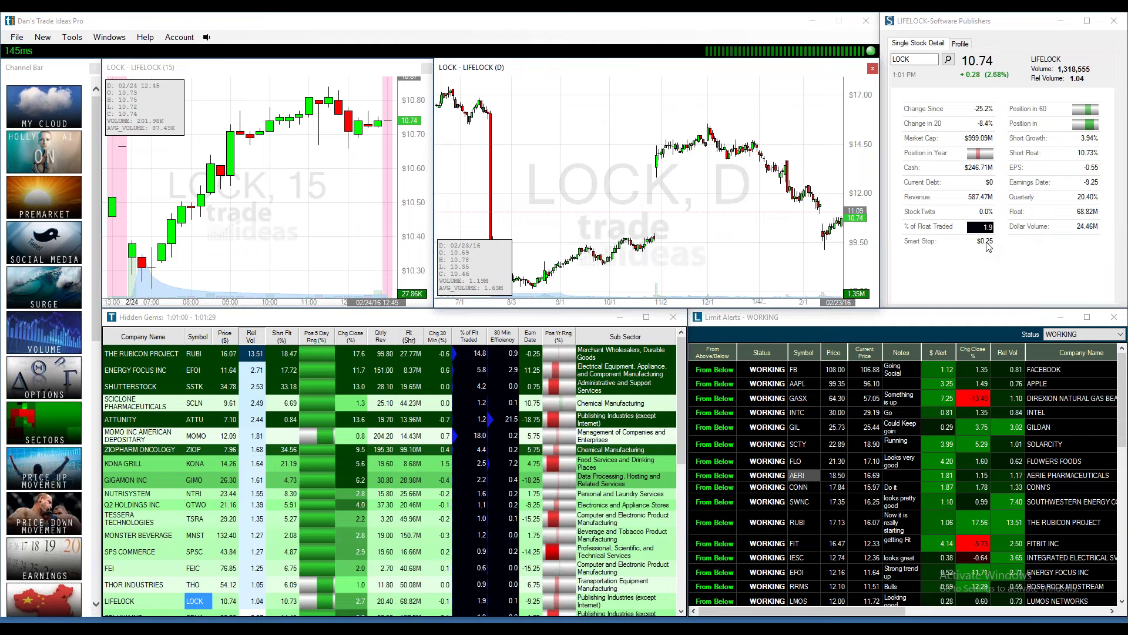
Load RUBI from the Hidden Gems list into the linked charts and detail window.
click(195, 355)
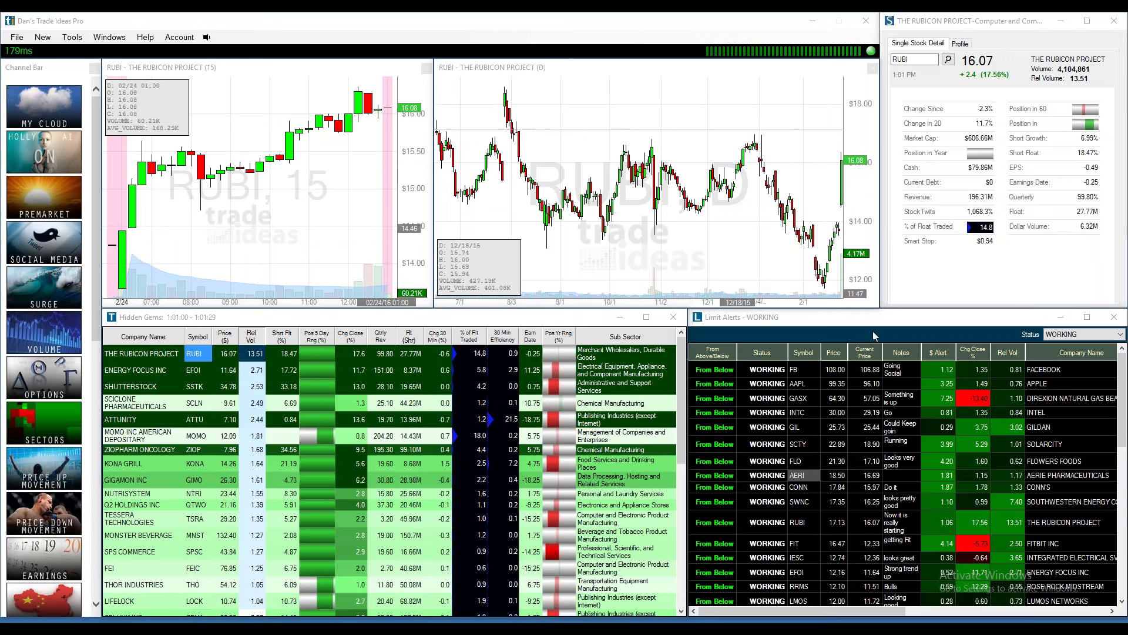
Stretch the Limit Alerts window up to the top of the screen to show more rows.
right_click(835, 437)
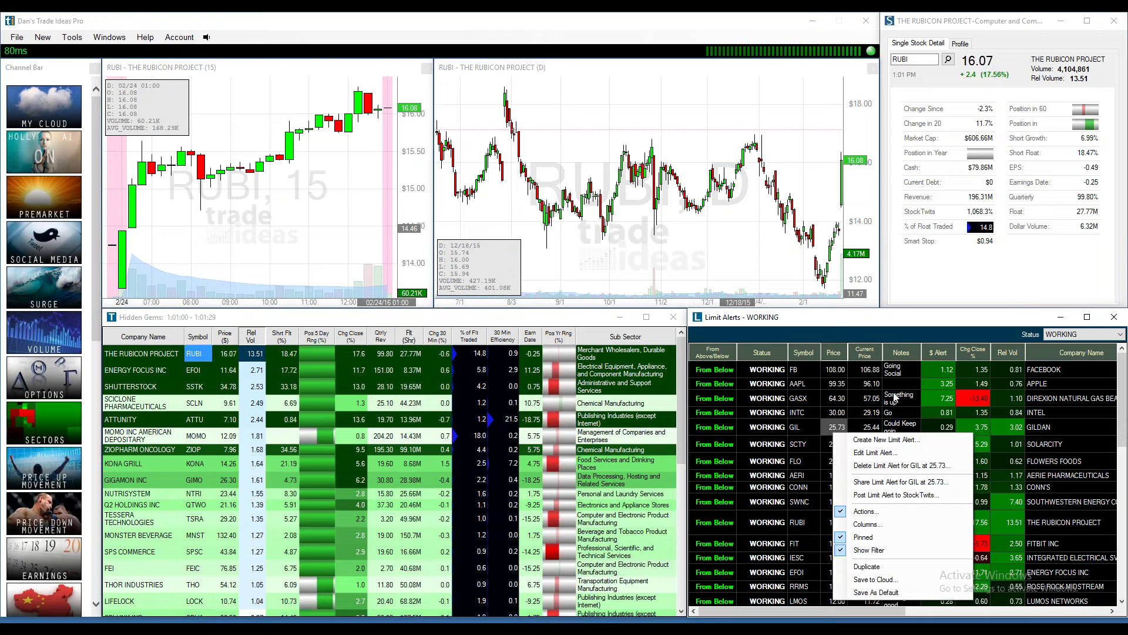
click(892, 310)
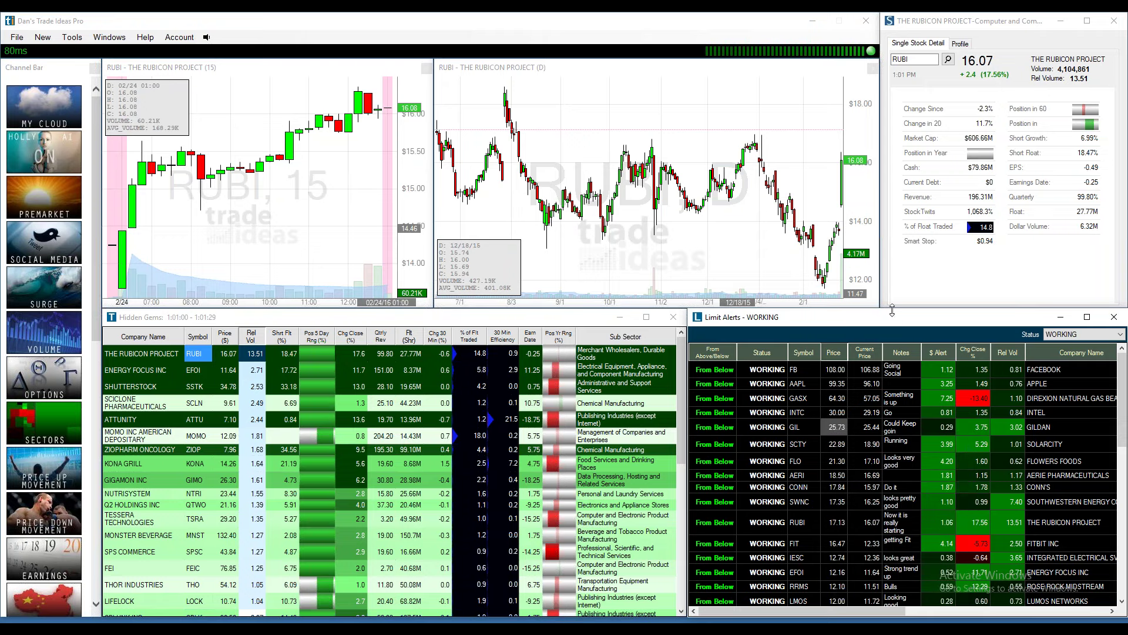
drag(892, 310, 870, 12)
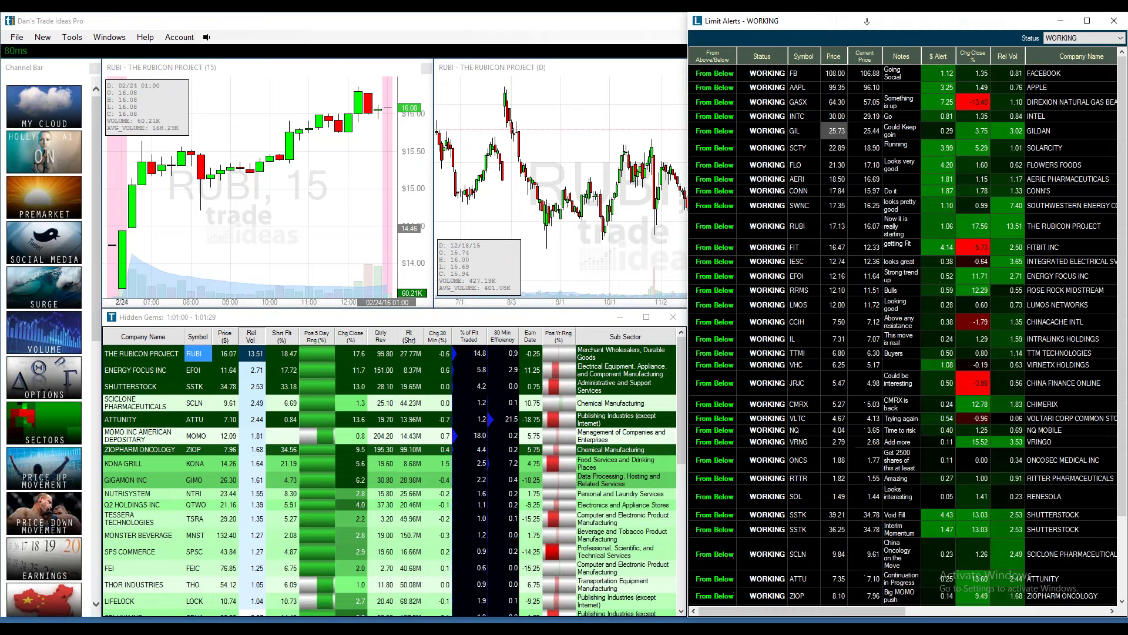
Chart FB, then the new LOCK alert at the list's bottom, then FB again.
right_click(819, 151)
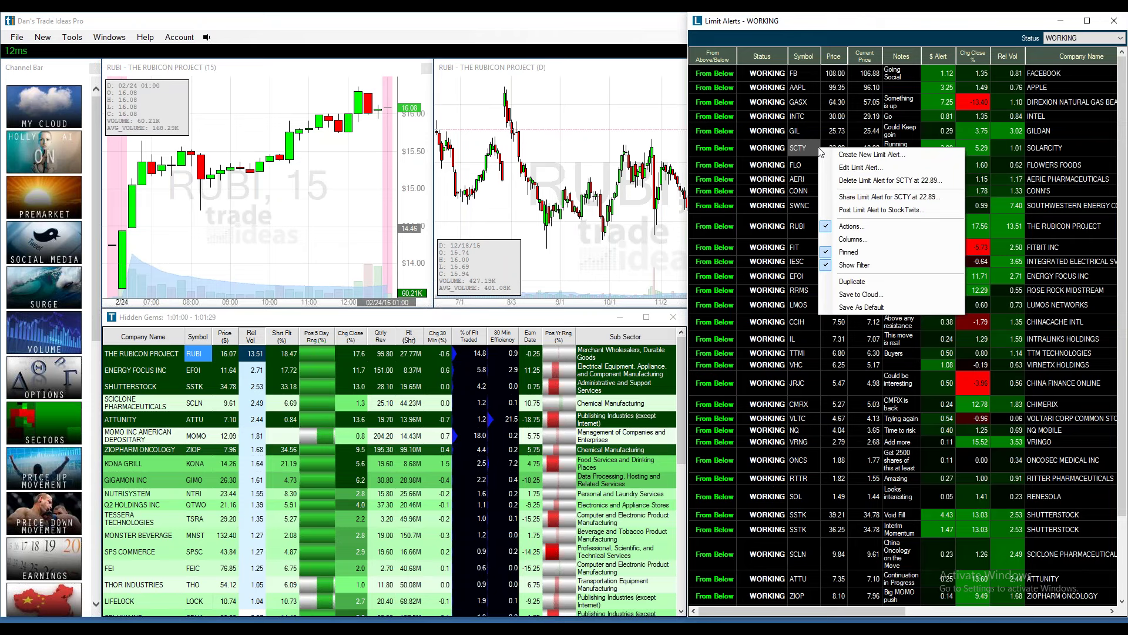
click(712, 77)
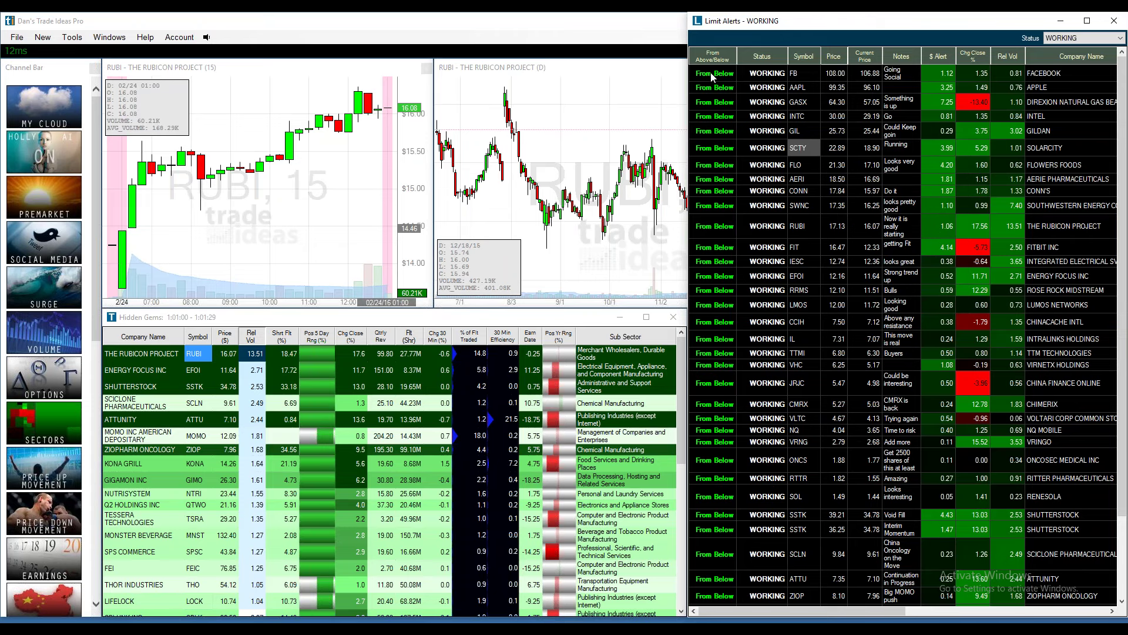
click(711, 72)
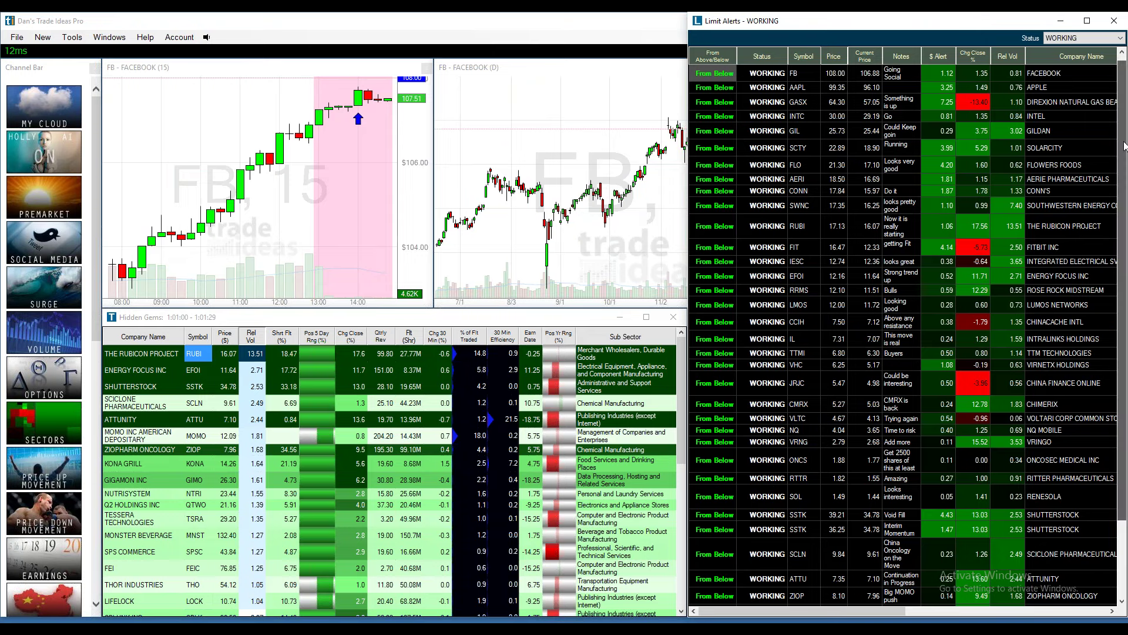
scroll(868, 529, down, 5)
click(716, 581)
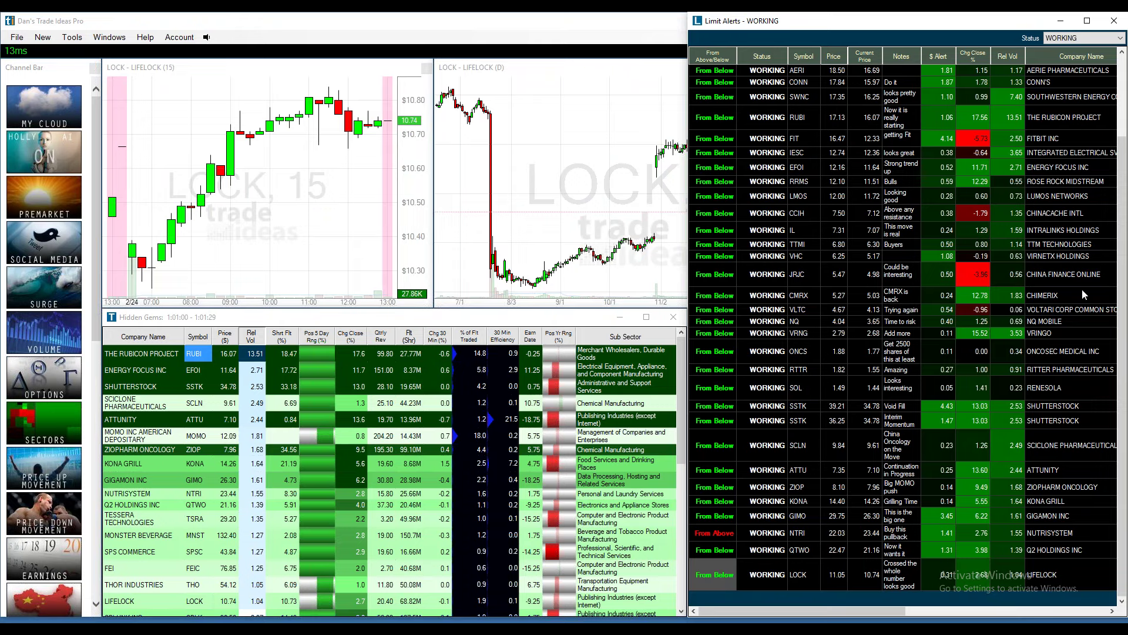
scroll(1122, 319, up, 3)
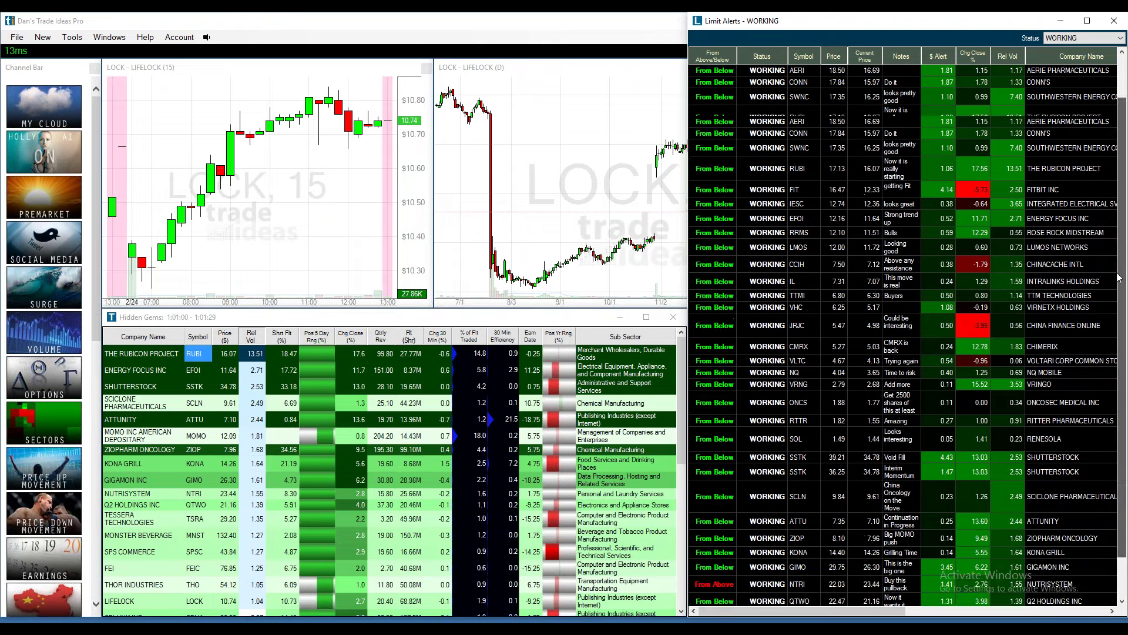
click(708, 72)
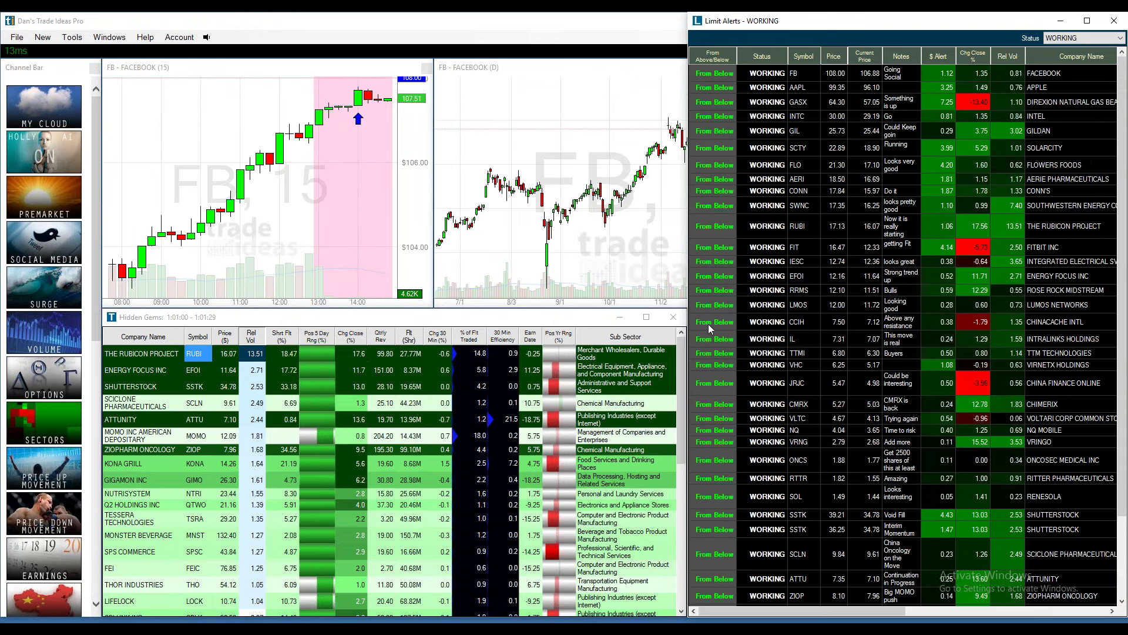
right_click(711, 279)
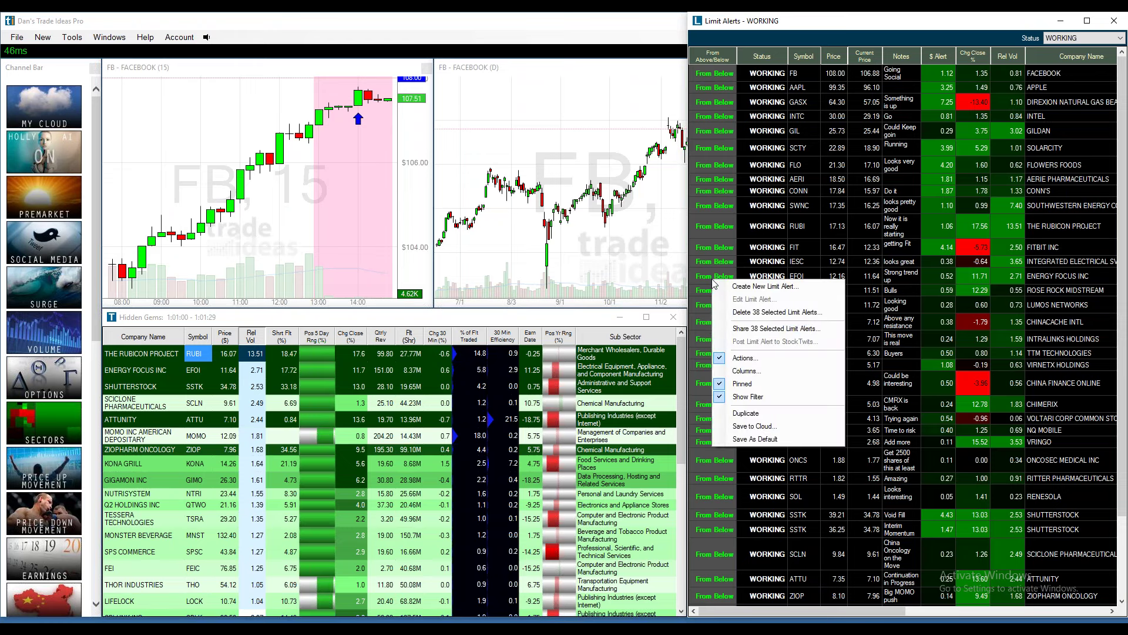
click(760, 329)
right_click(959, 280)
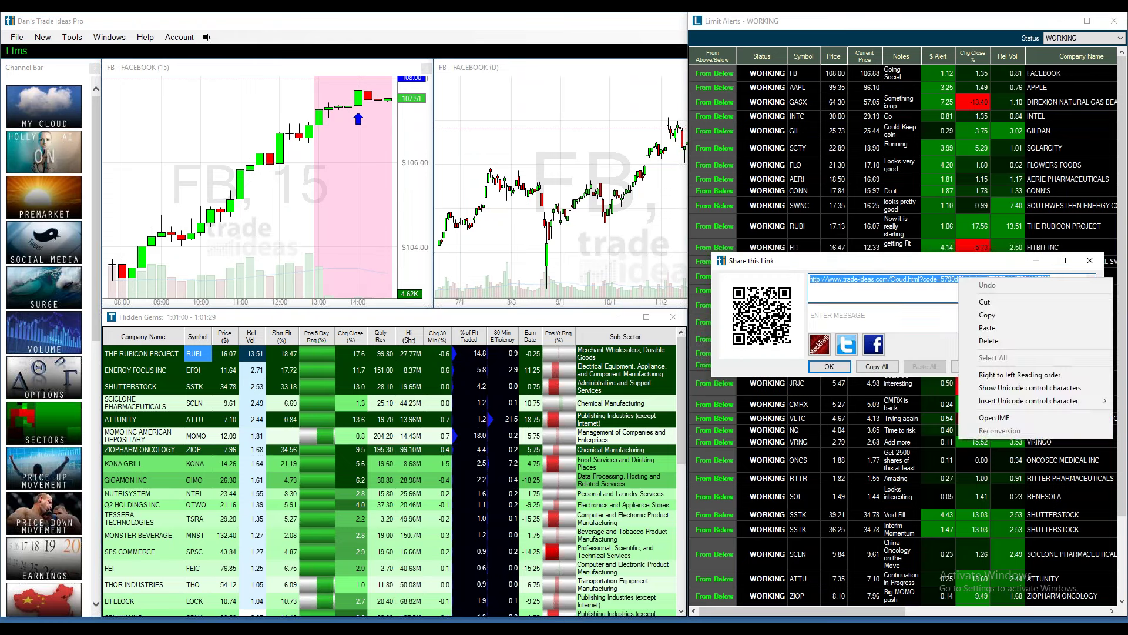
click(988, 315)
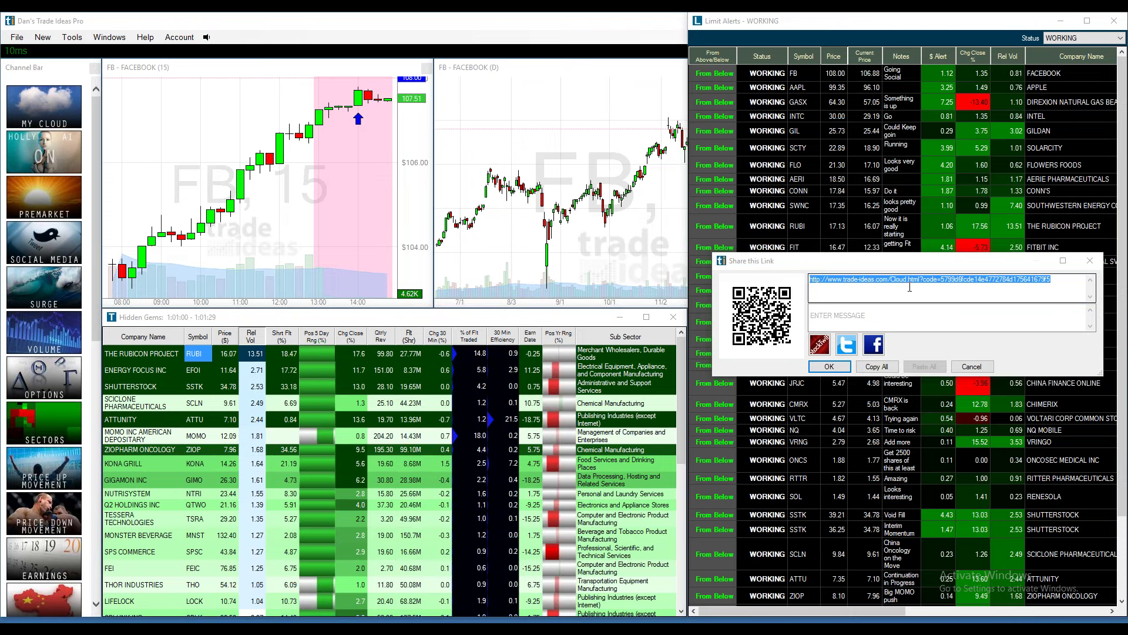
click(1090, 261)
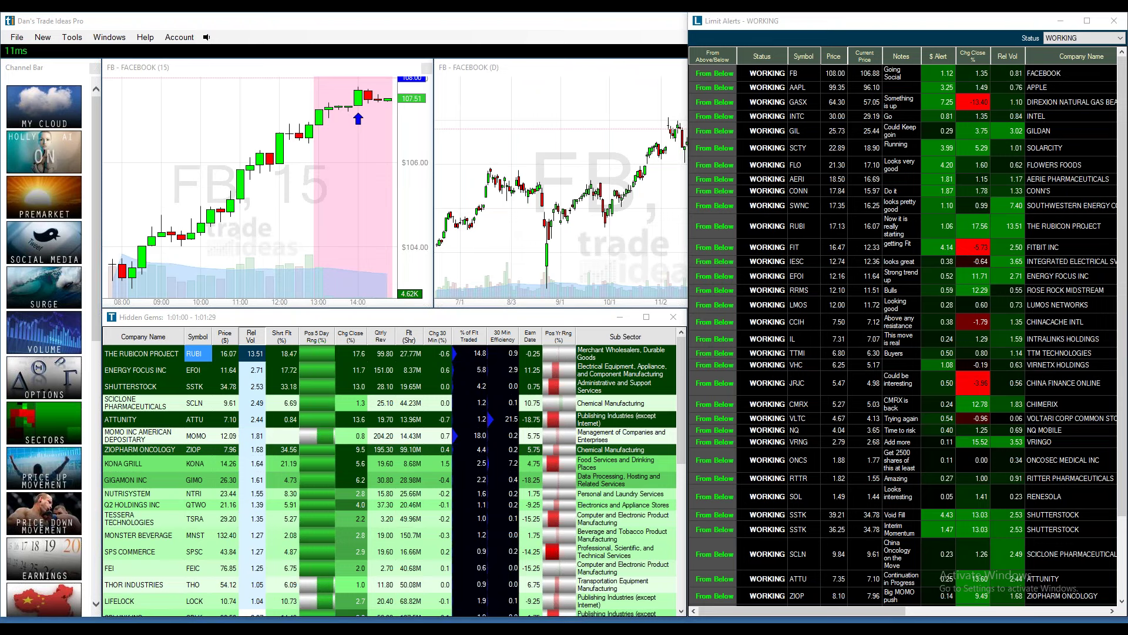
Load the shared alerts link via File > Load from Cloud.
click(20, 40)
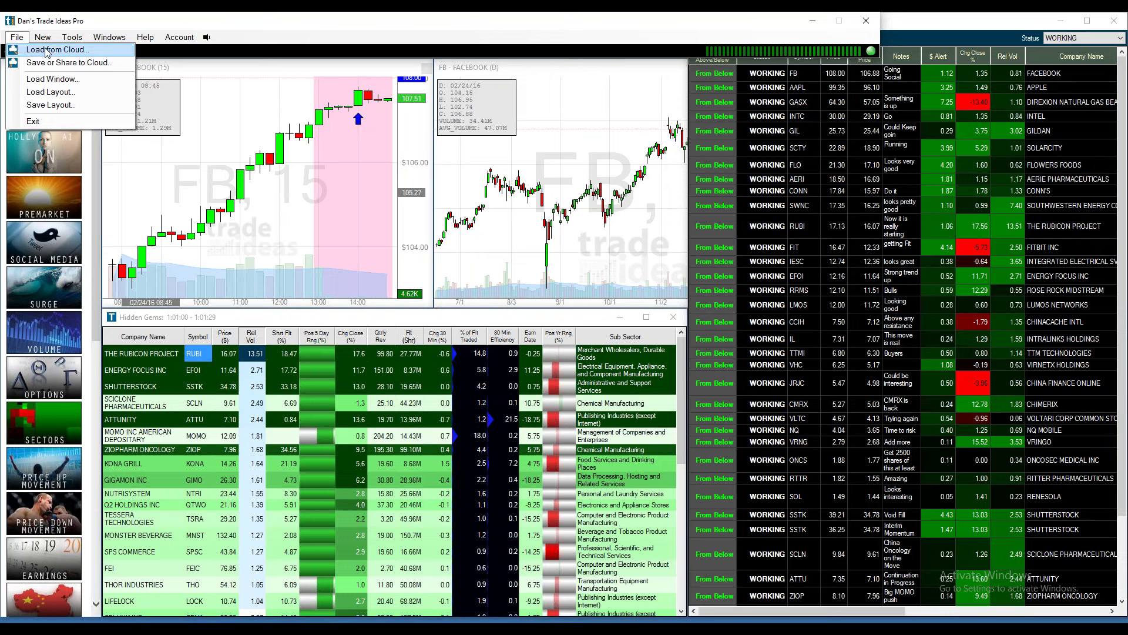
click(47, 50)
click(252, 216)
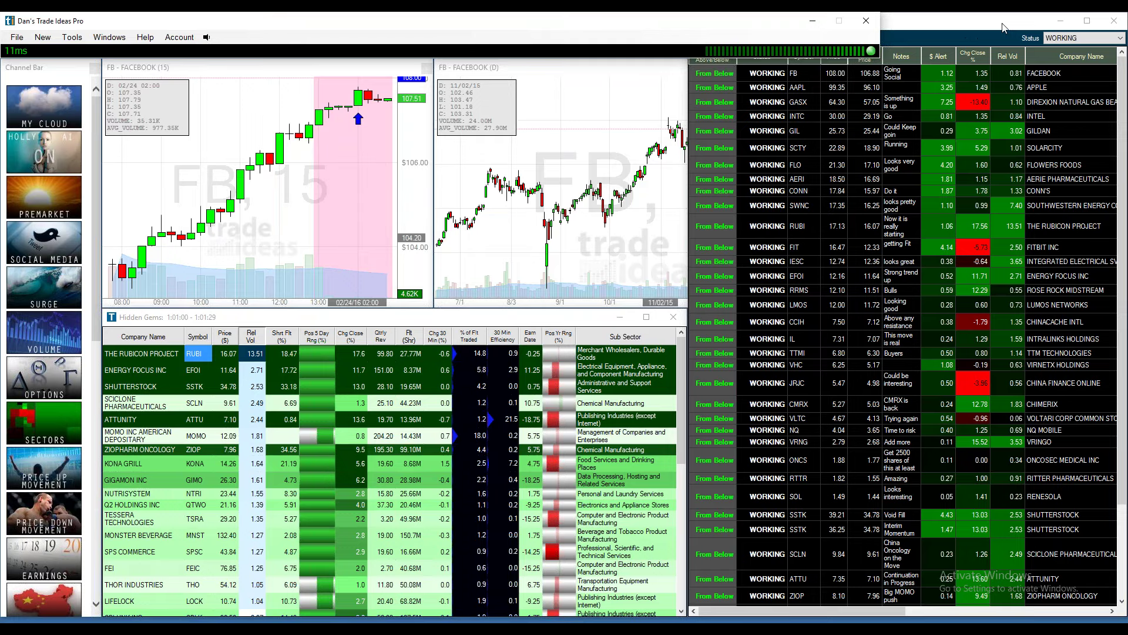
Reposition and shorten the Limit Alerts window to uncover Facebook's stock detail.
drag(1004, 27, 1047, 101)
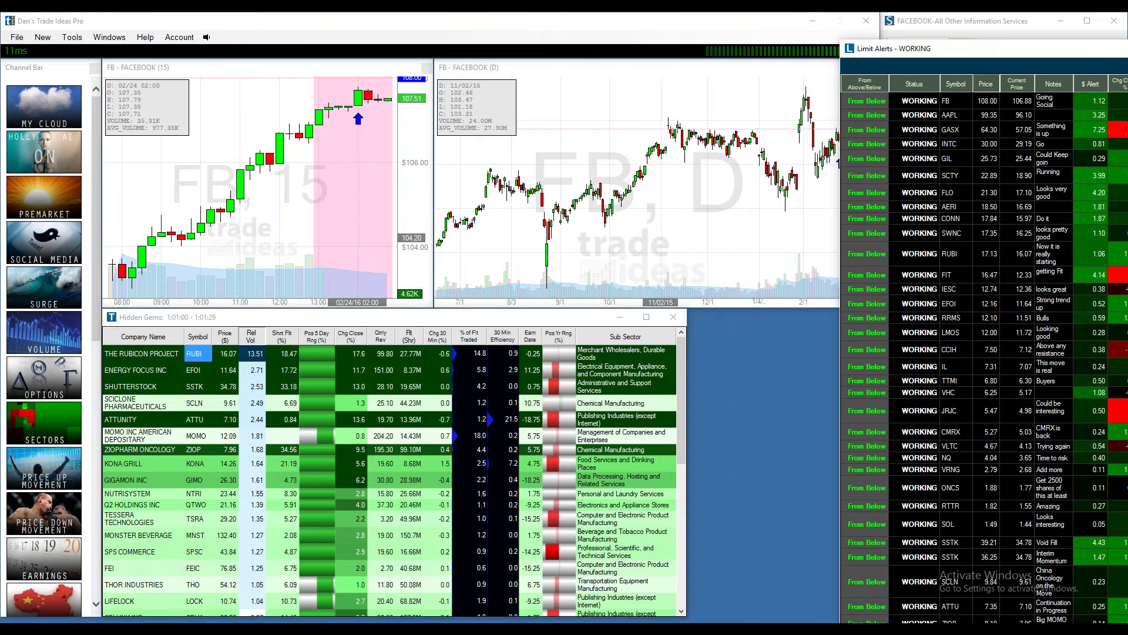
drag(941, 49, 788, 26)
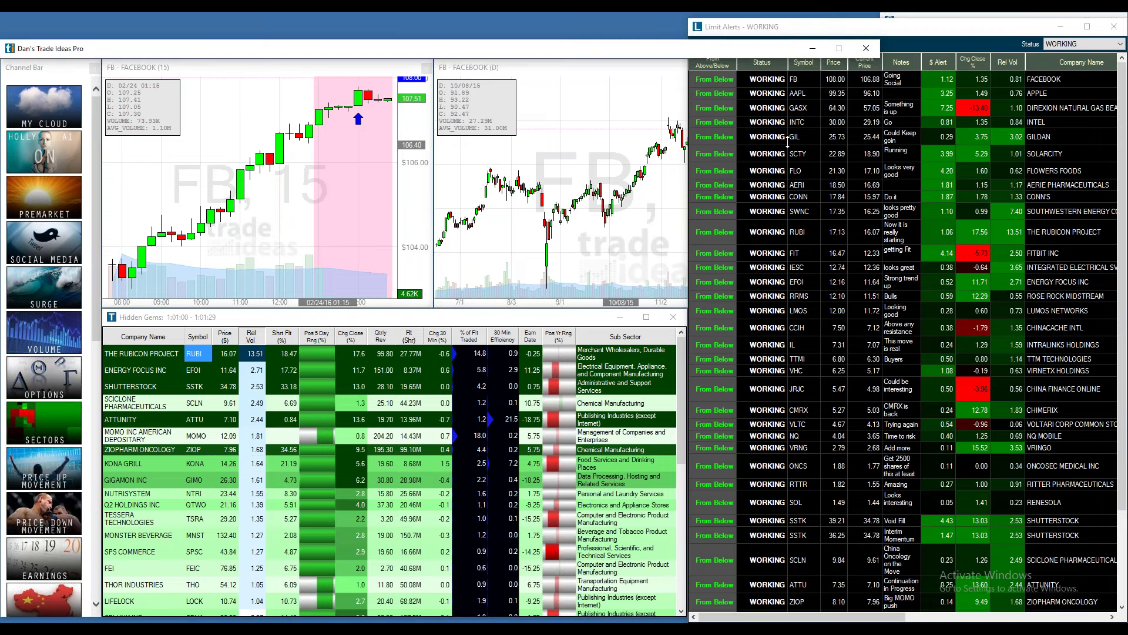
click(969, 33)
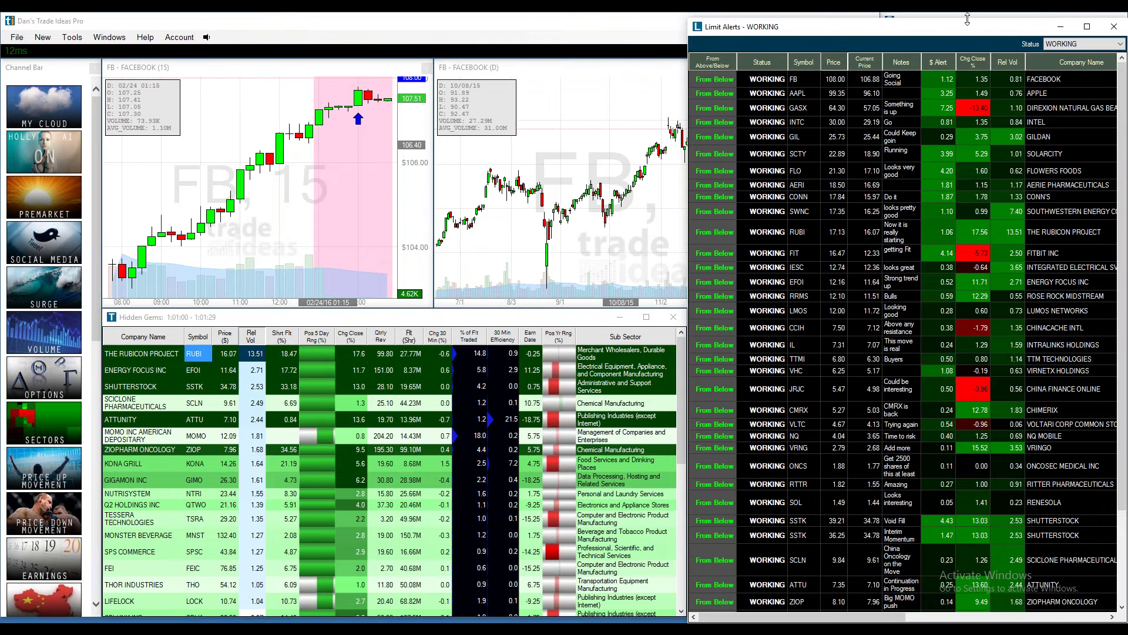
drag(967, 19, 967, 124)
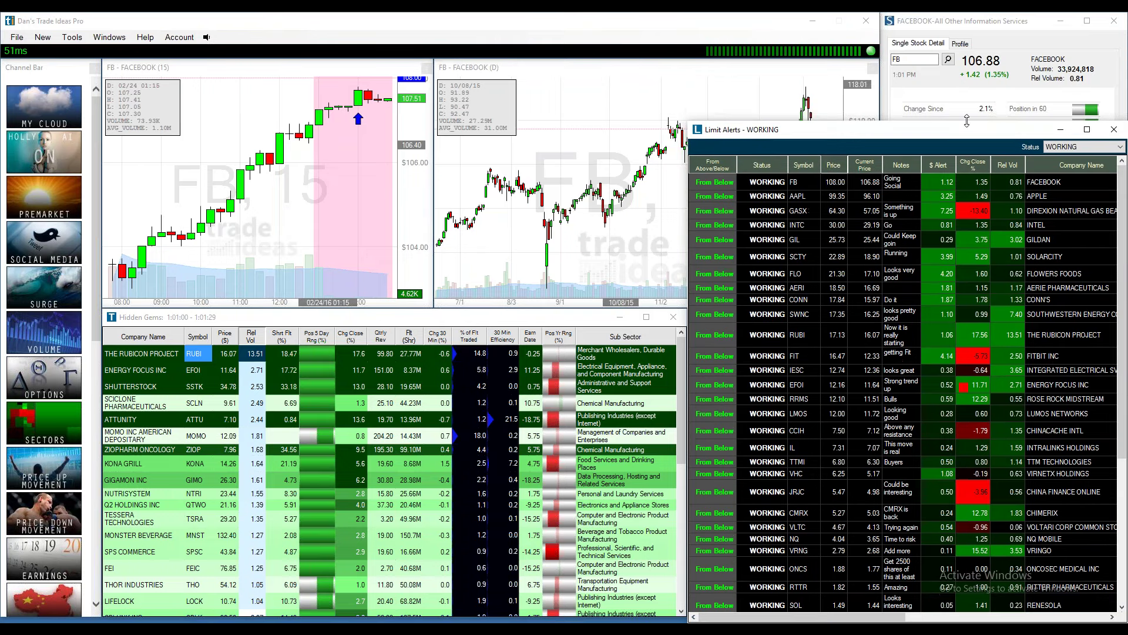
Open a Limit Alerts - All window, review its alerts, and close it.
click(39, 39)
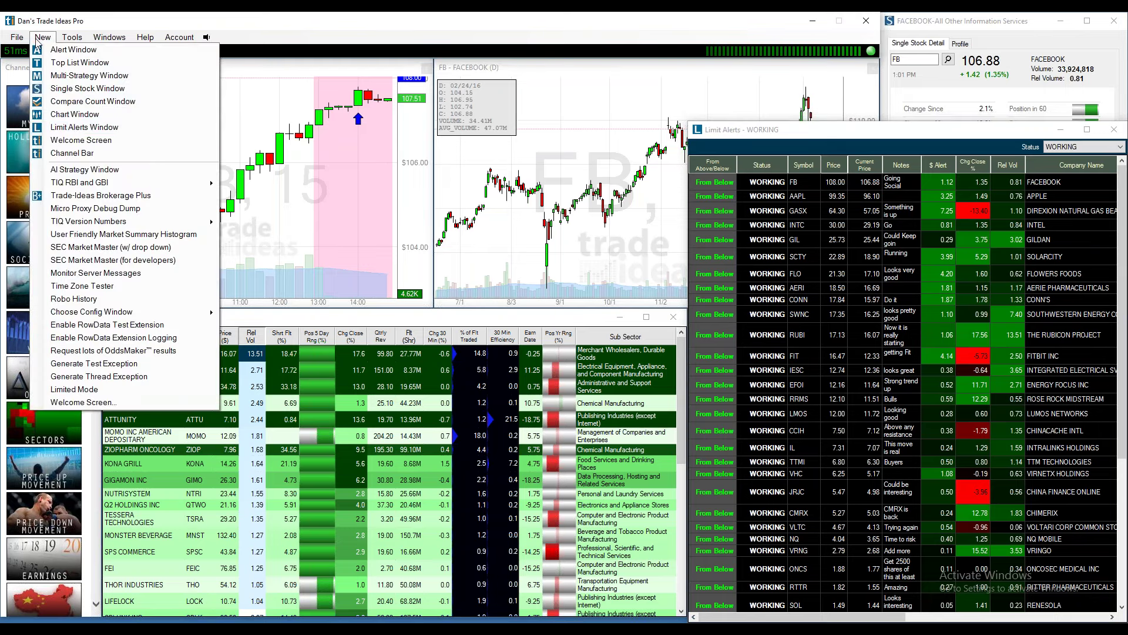
click(60, 129)
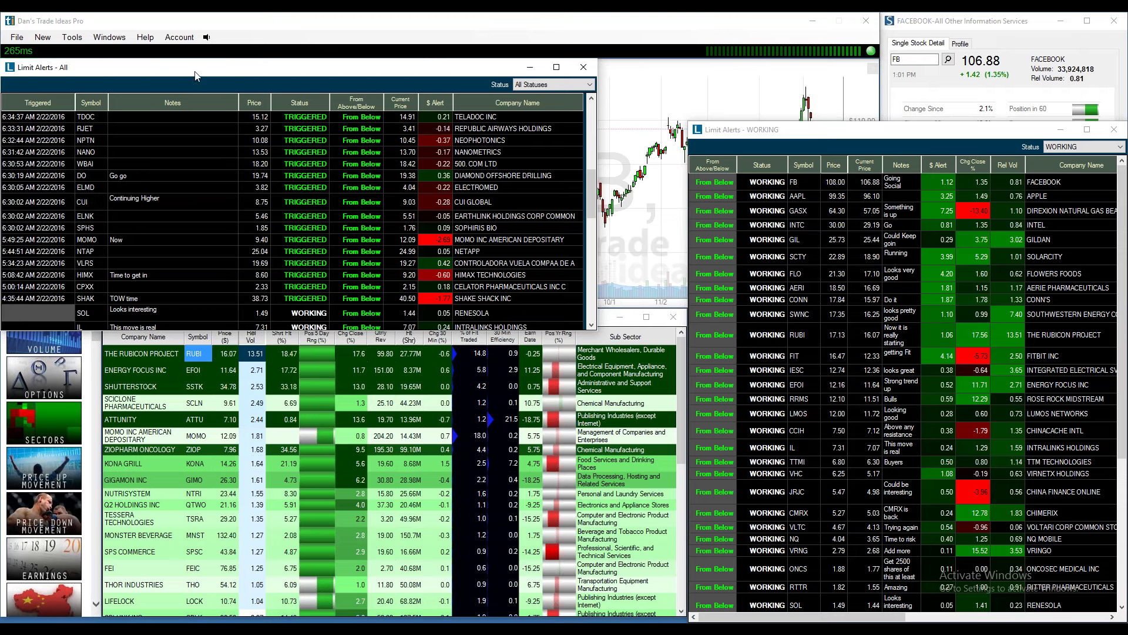
drag(195, 77, 477, 138)
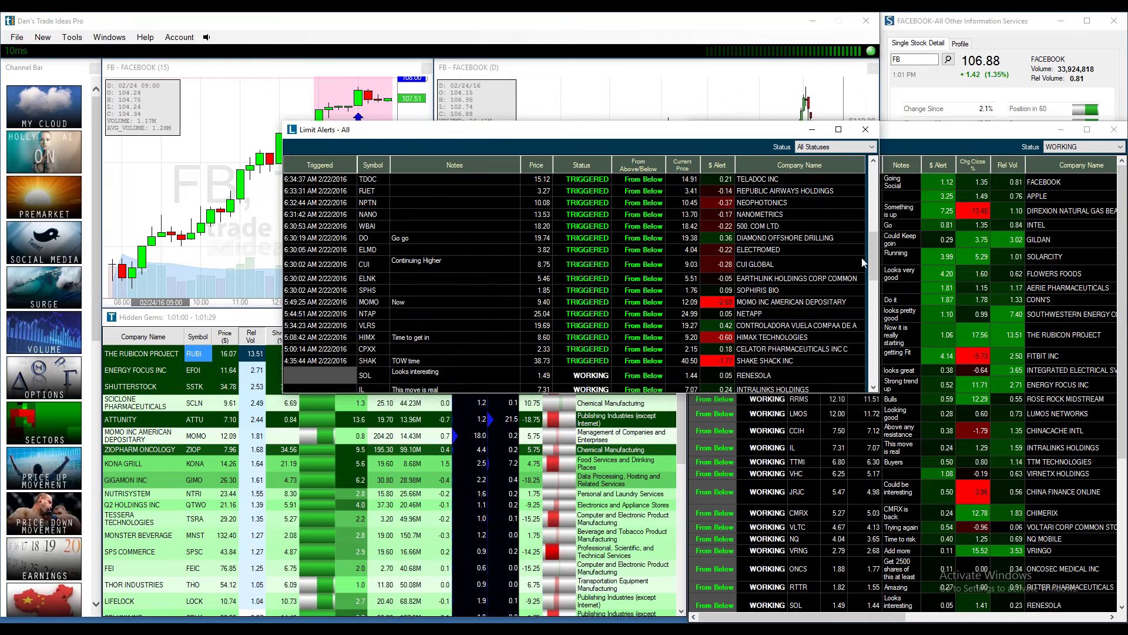
drag(875, 271, 874, 197)
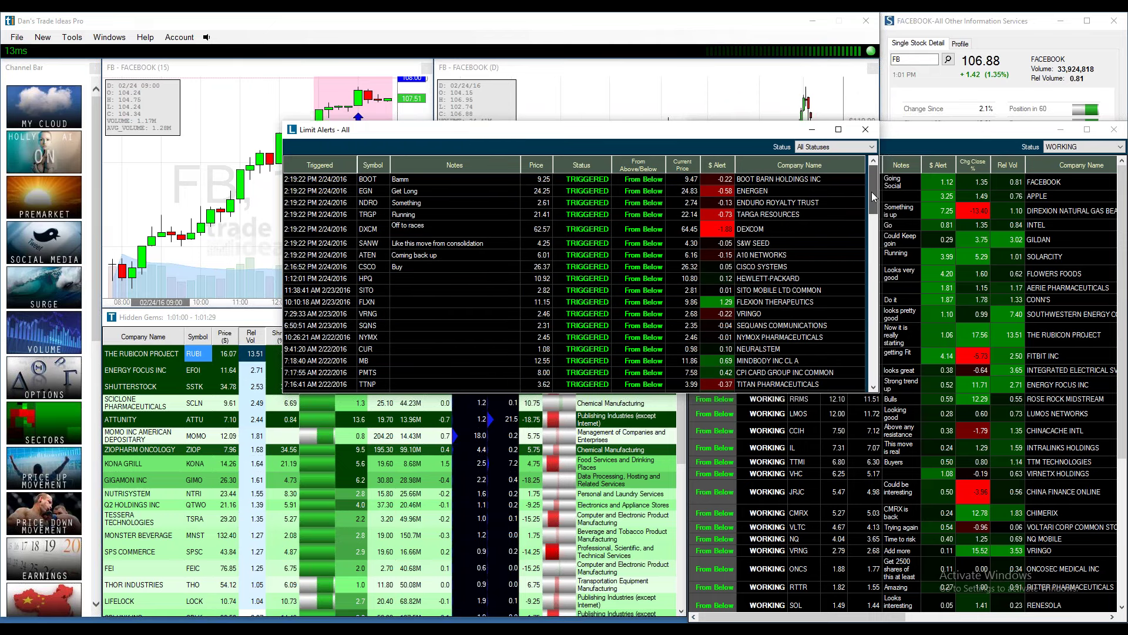
mouse_move(872, 191)
mouse_down()
mouse_move(871, 210)
mouse_move(873, 192)
mouse_up()
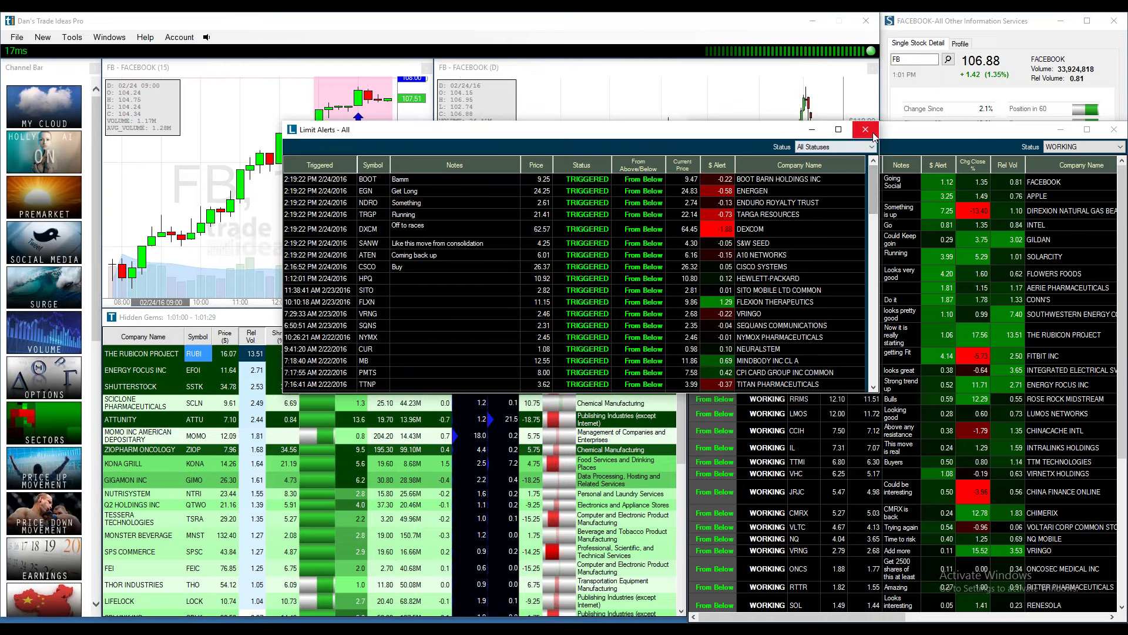
click(865, 130)
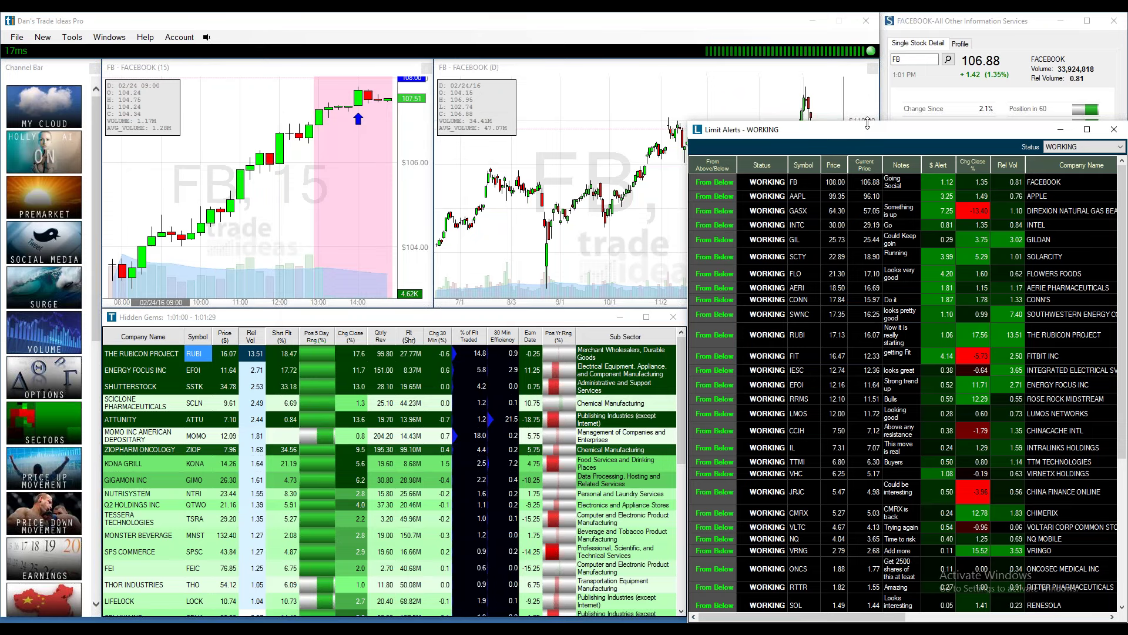
Shrink the working alerts window and load SKX into the charts and stock detail.
drag(868, 123, 867, 310)
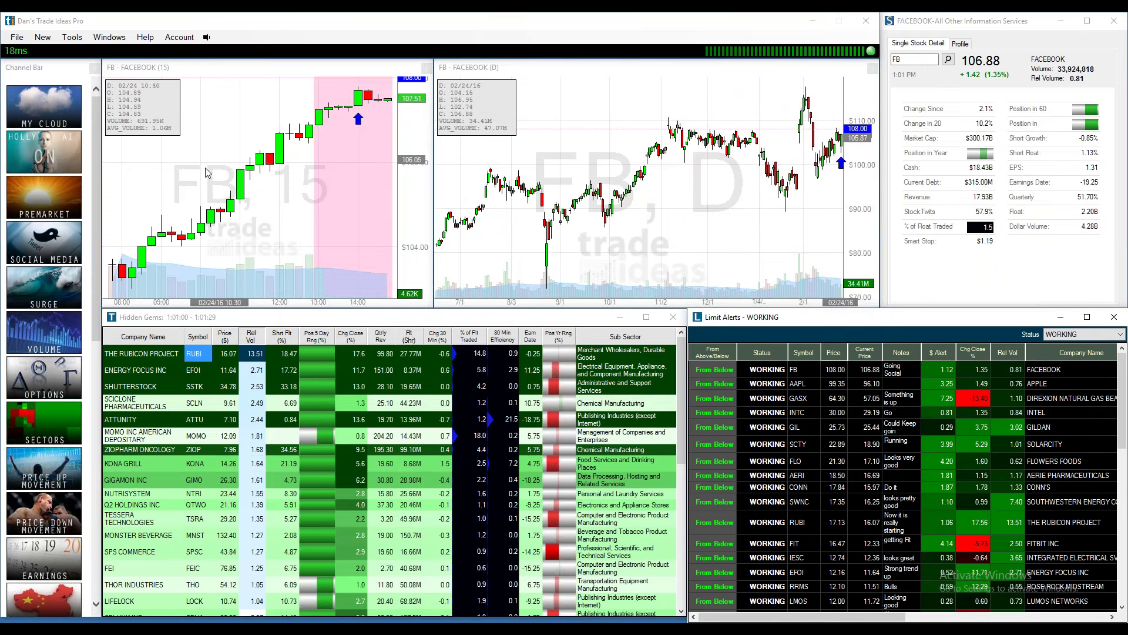
text(SKX)
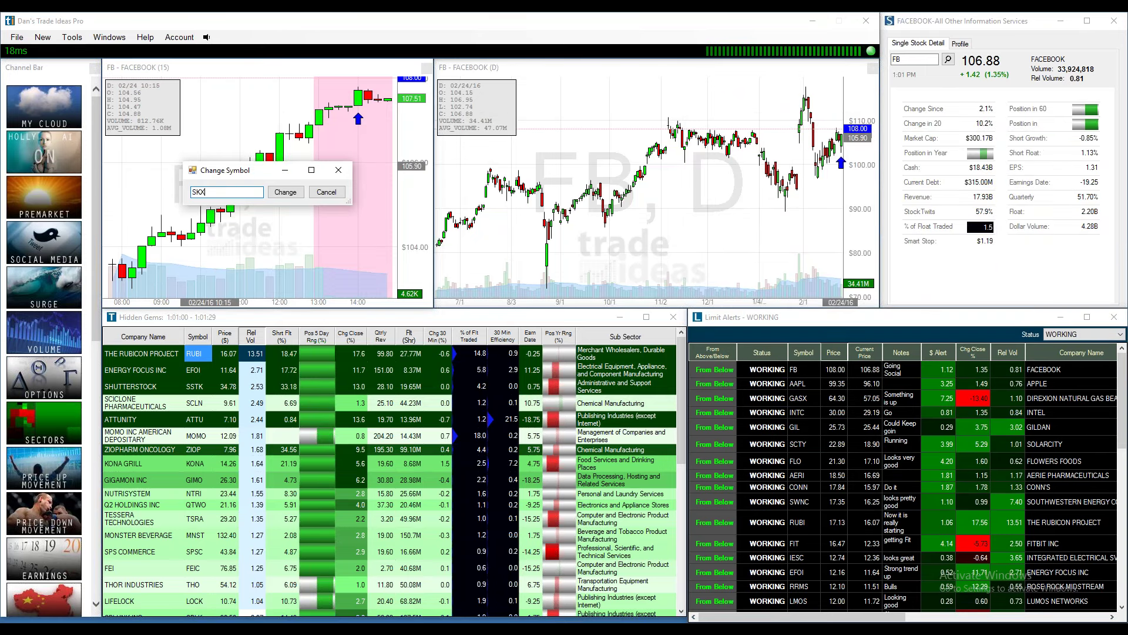
key(Return)
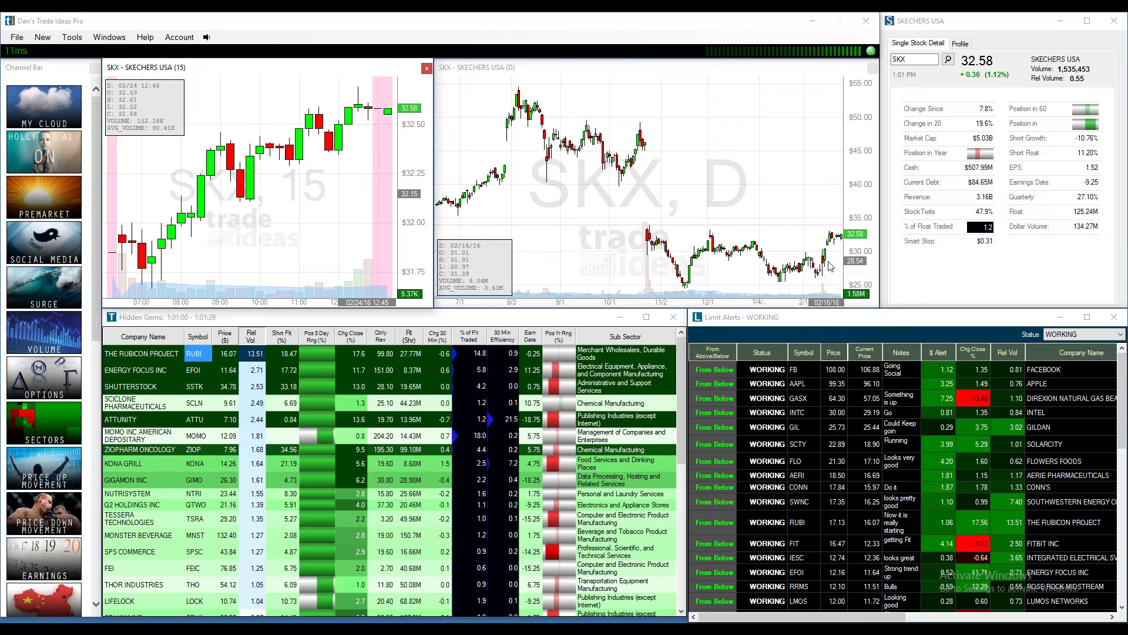
Sort the WORKING limit alerts by Symbol and select SKX to plot its 34.00 alert.
mouse_move(827, 268)
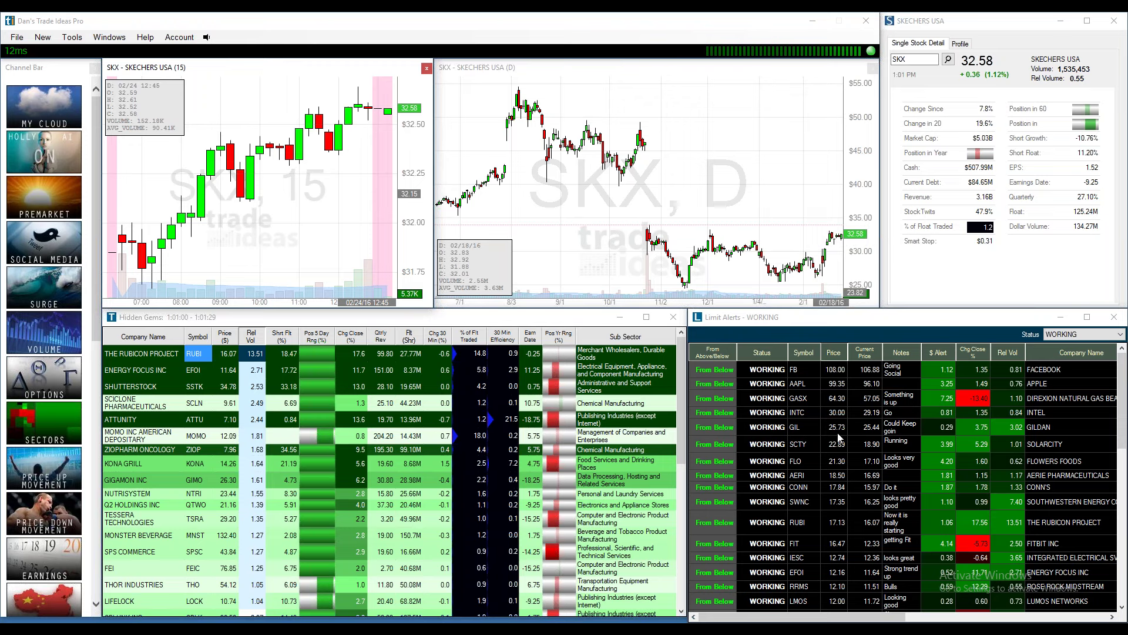
click(803, 353)
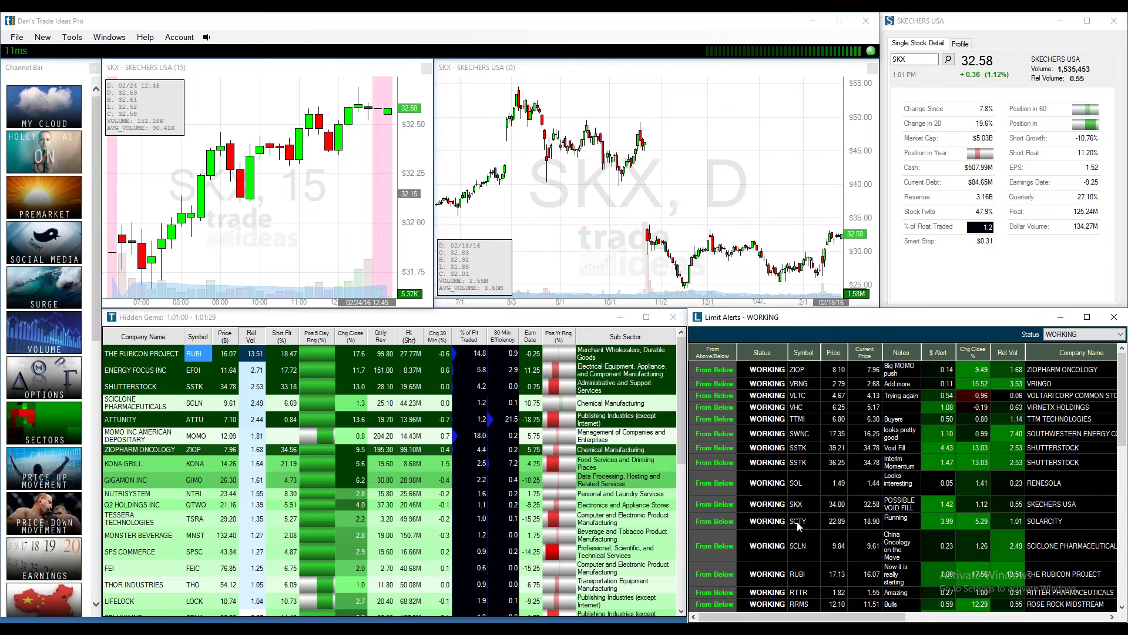
click(798, 505)
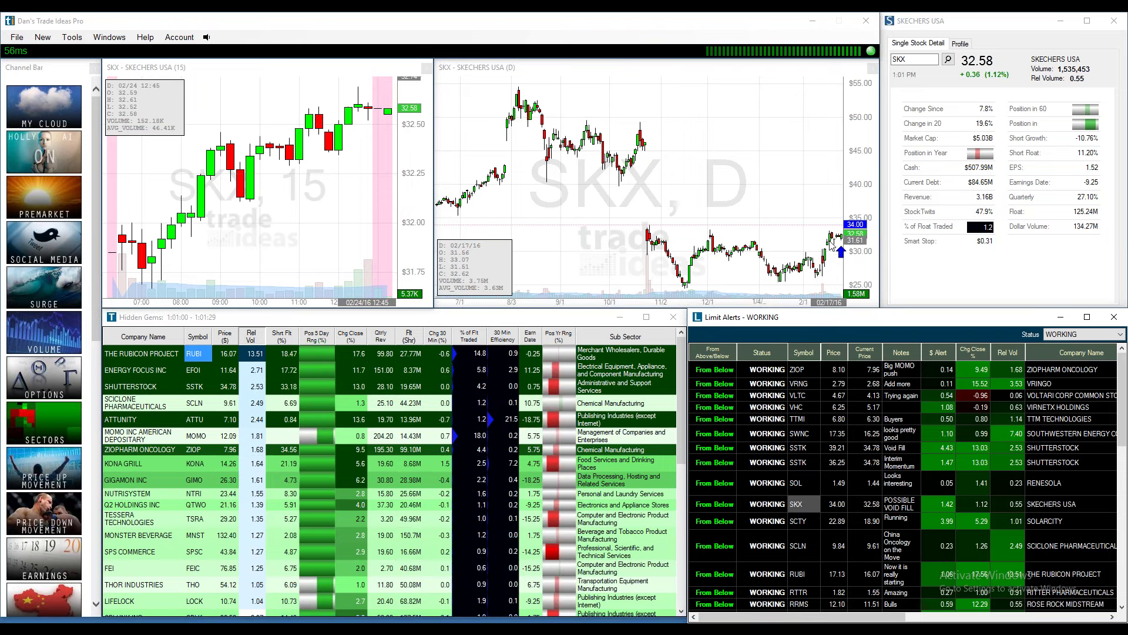
mouse_move(832, 243)
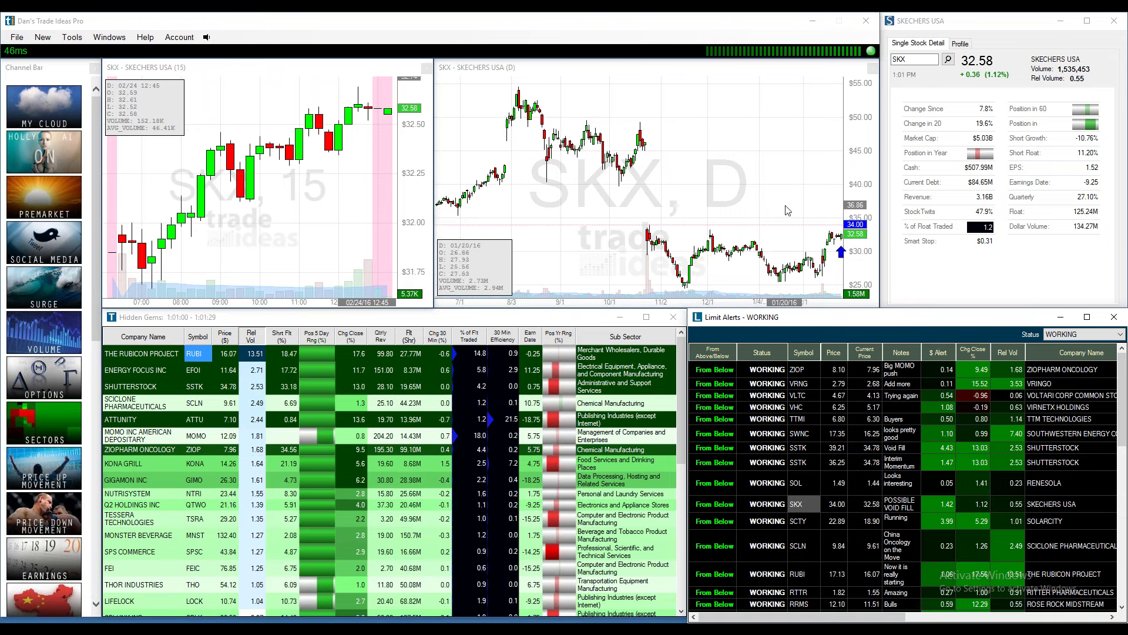
scroll(788, 211, up, 3)
scroll(787, 210, down, 3)
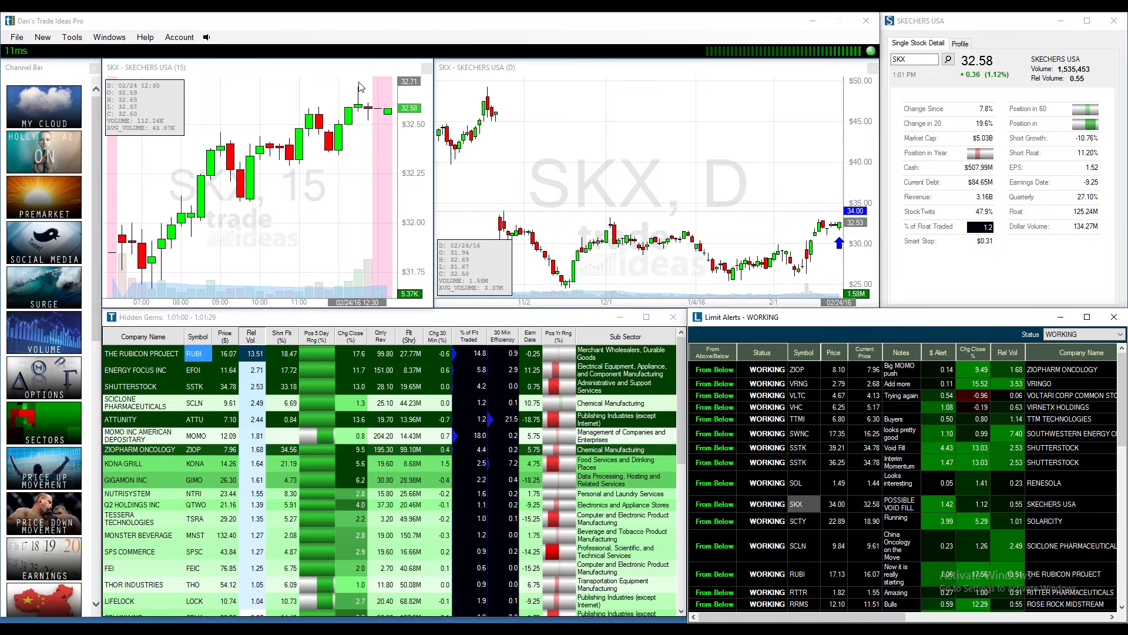
Create an SKX limit alert at 33 from the daily chart, add a short note, and save it.
right_click(833, 217)
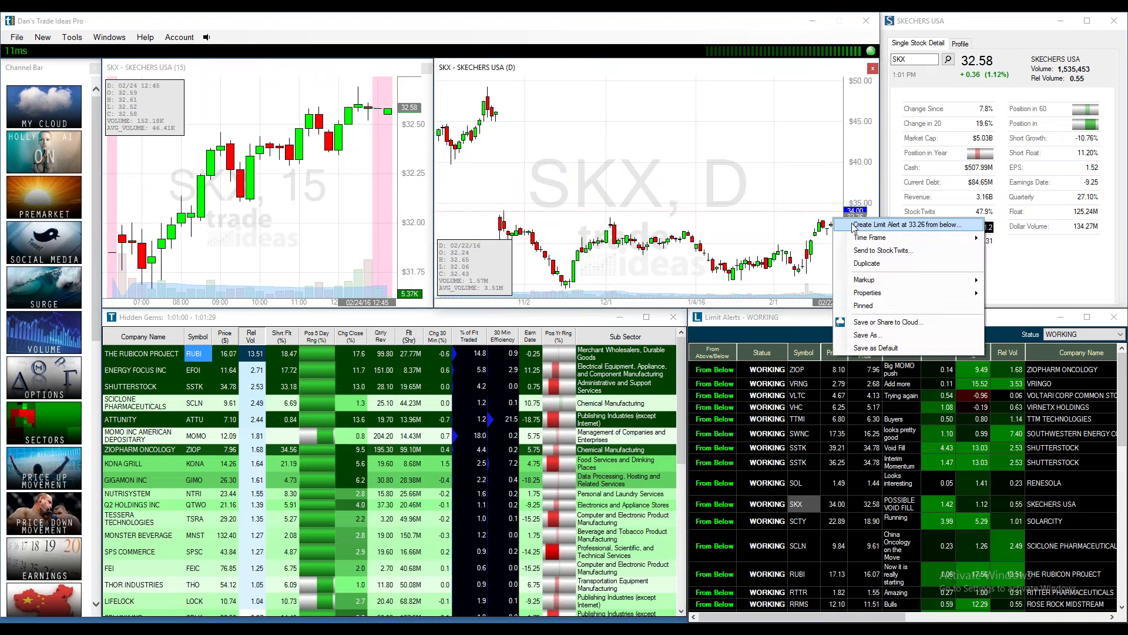
click(857, 231)
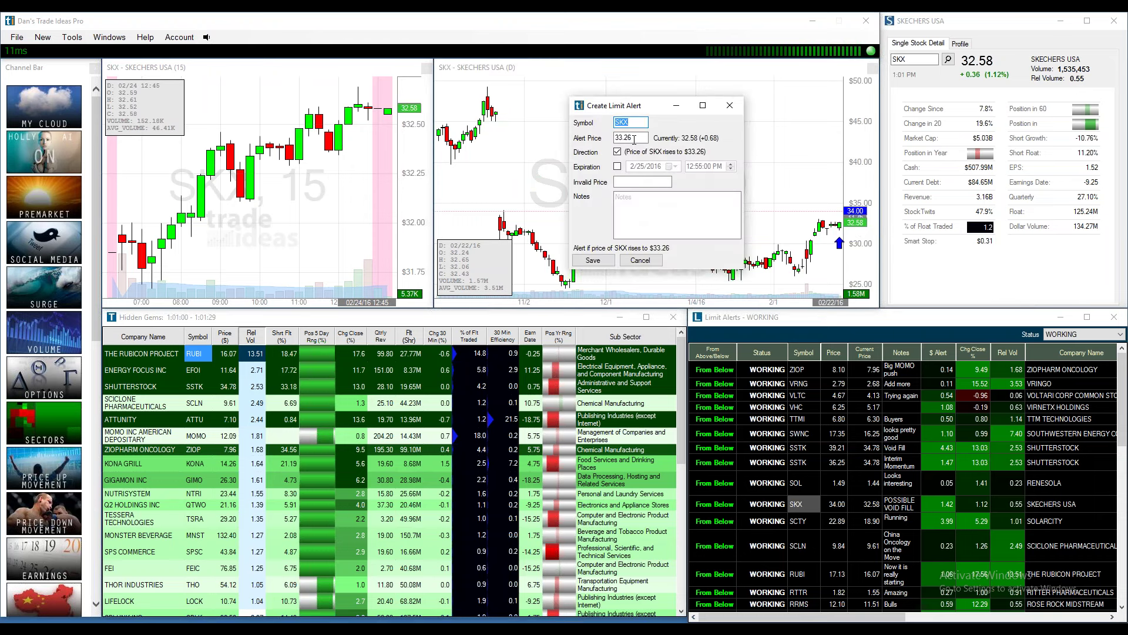
drag(634, 139, 623, 141)
key(BackSpace)
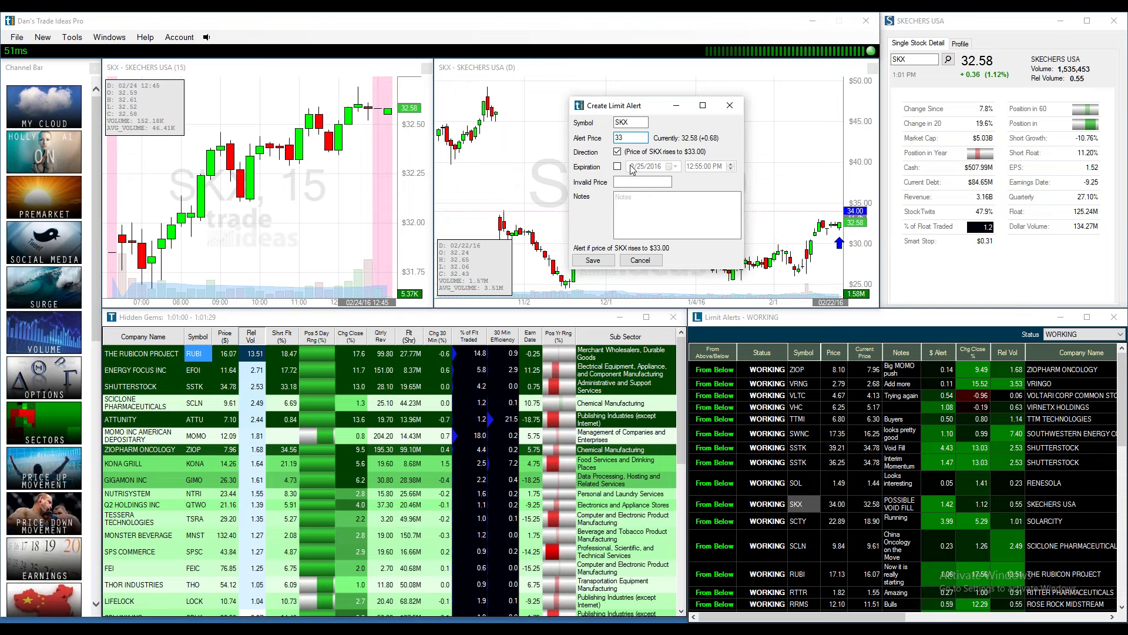
click(640, 206)
text(In)
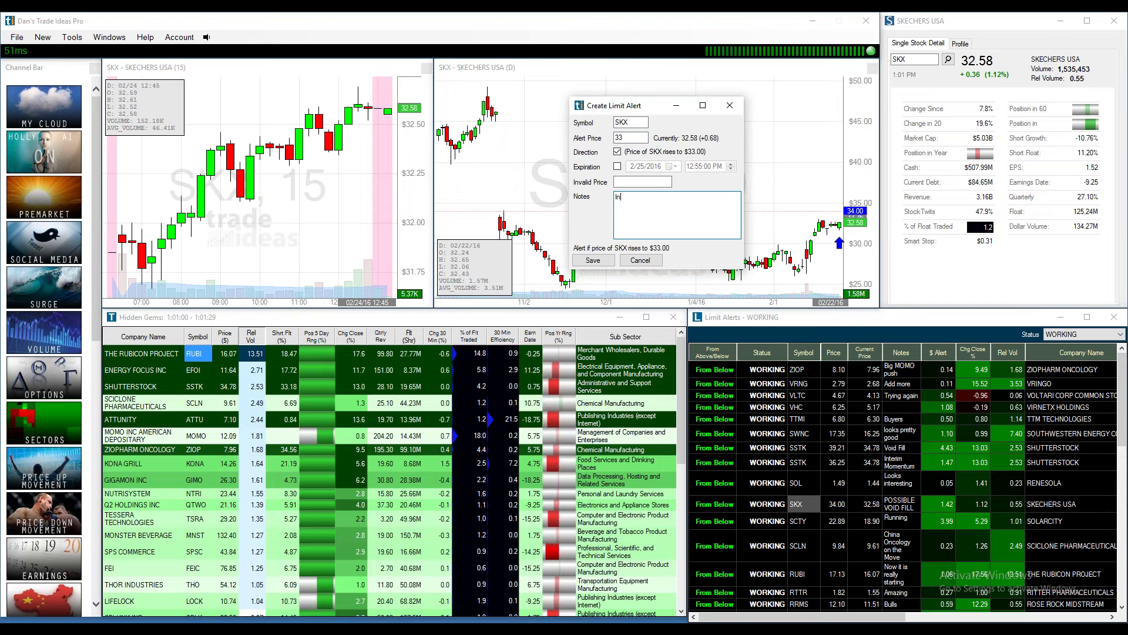
text(terim)
text(Leon)
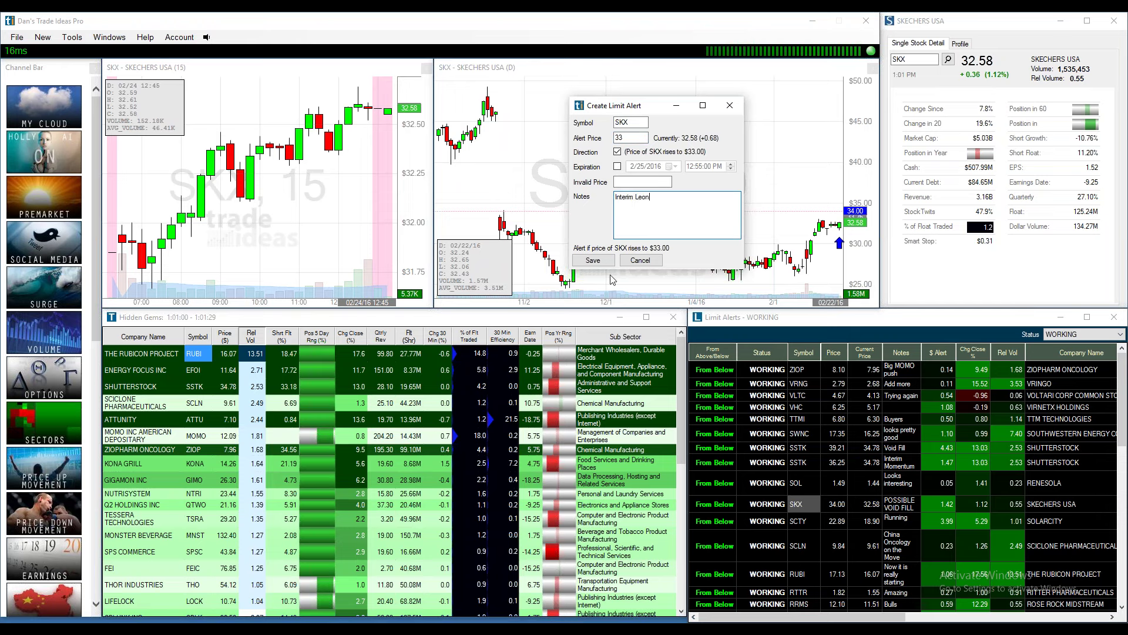
click(594, 260)
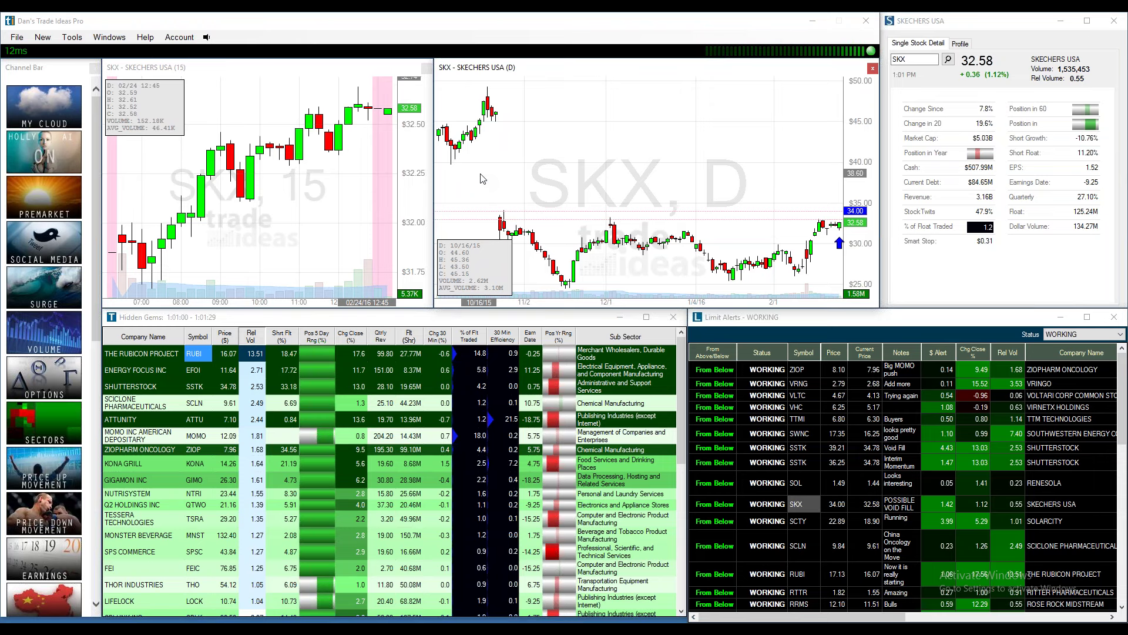
Load LOCK, move Hidden Gems aside, and place the Trend Change Lubricant Factor window lower left, enlarged.
click(192, 602)
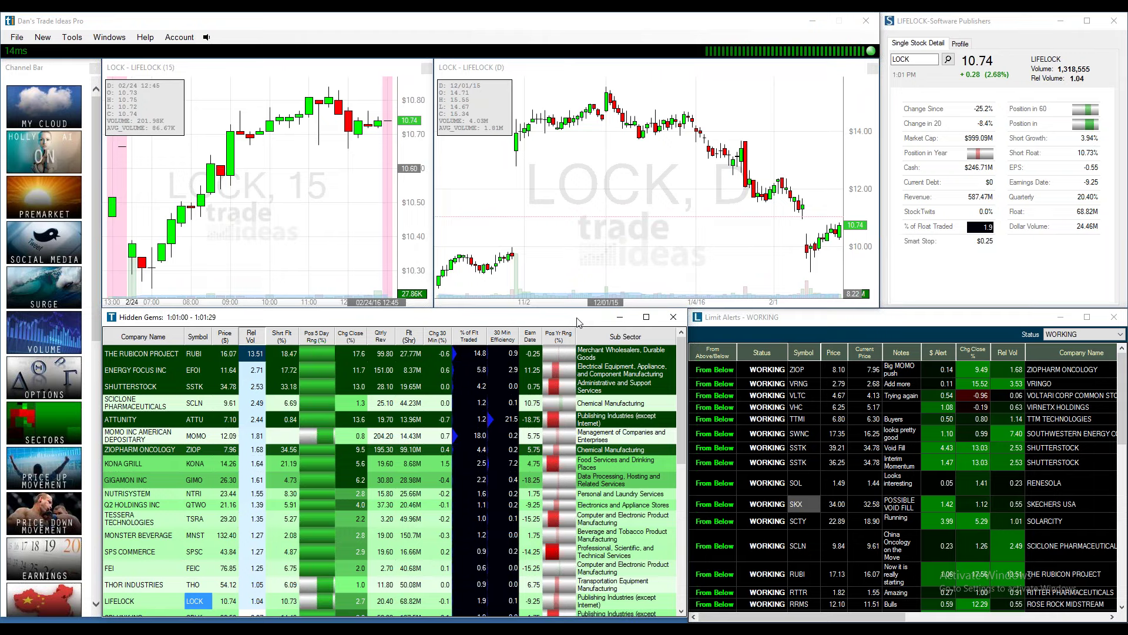
drag(578, 318, 1127, 265)
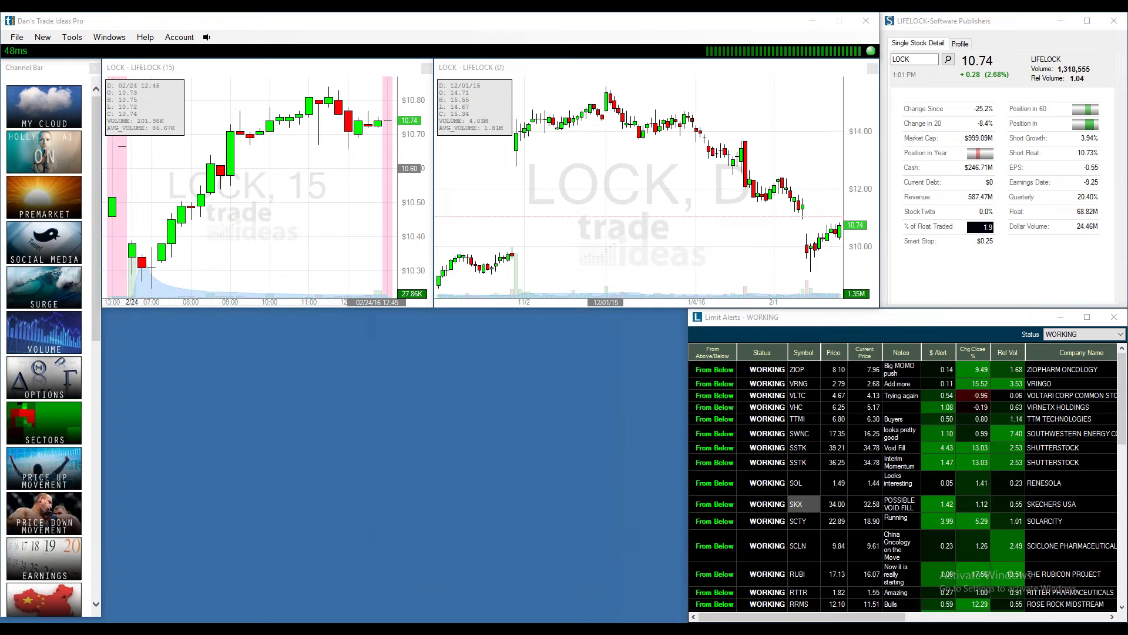
drag(1047, 226, 323, 323)
drag(490, 364, 686, 364)
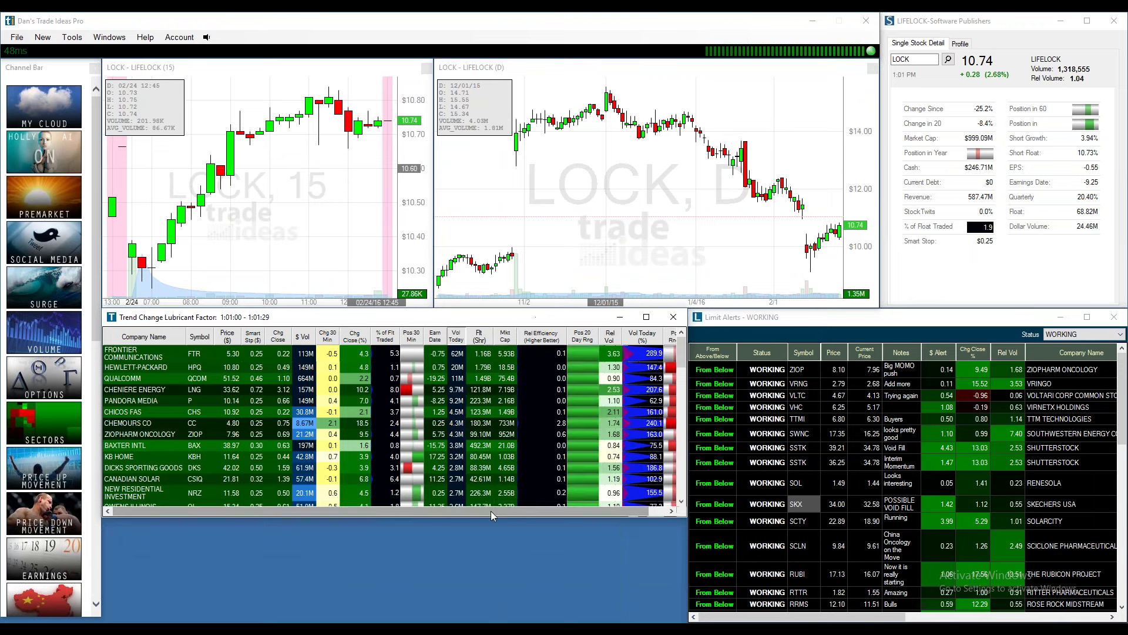
drag(483, 515, 462, 622)
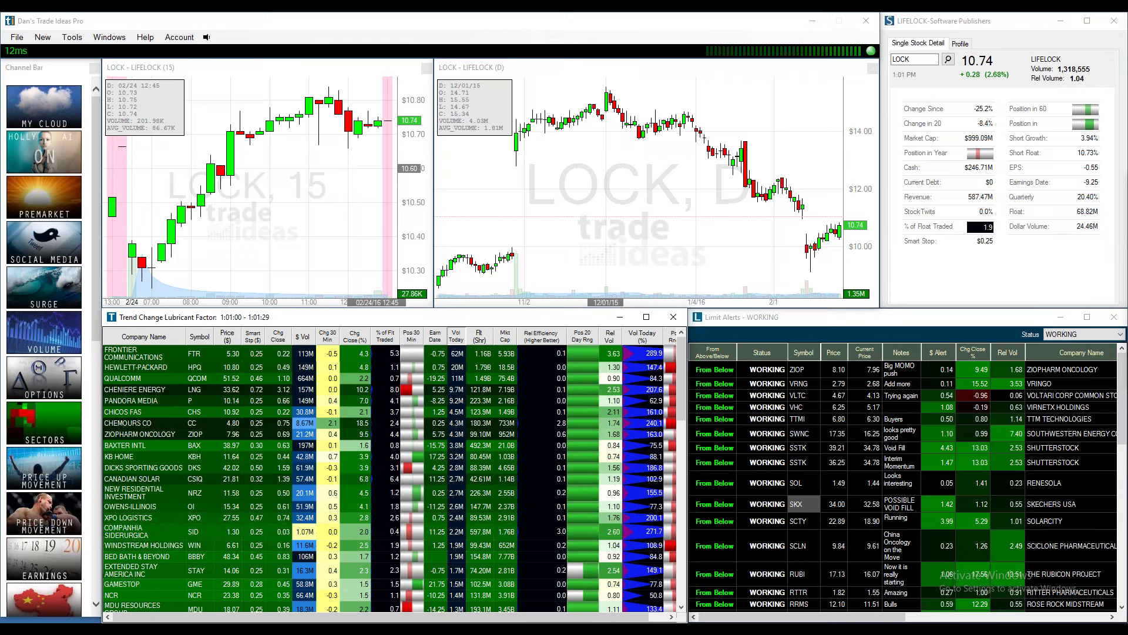
Load Frontier Communications (FTR) into the 15-minute and daily charts.
click(194, 355)
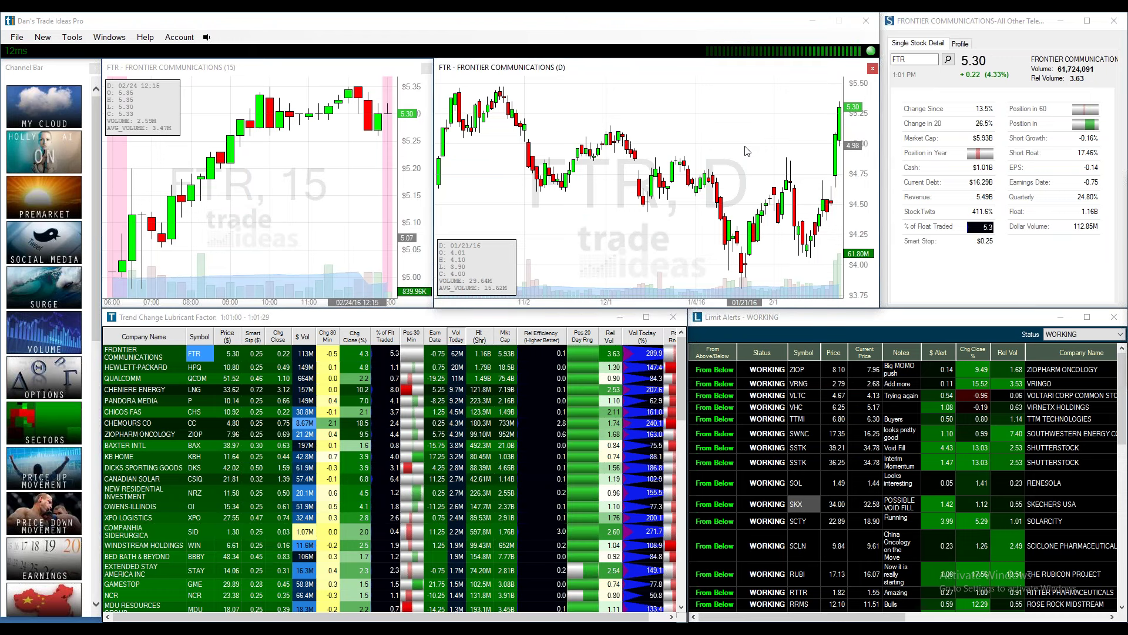
scroll(747, 152, down, 3)
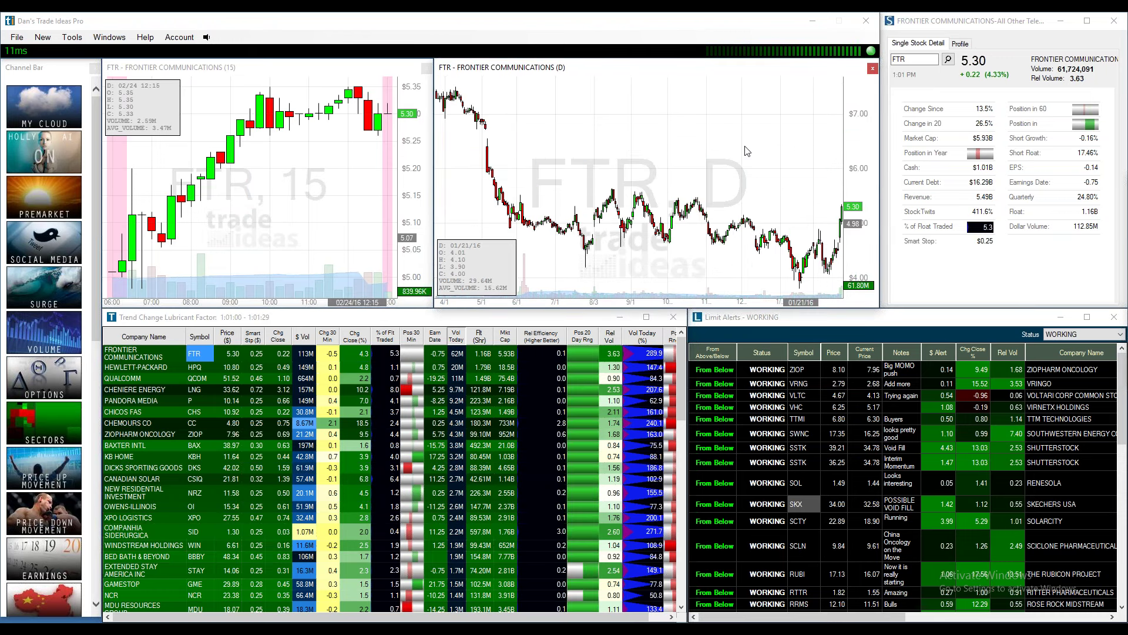
right_click(675, 143)
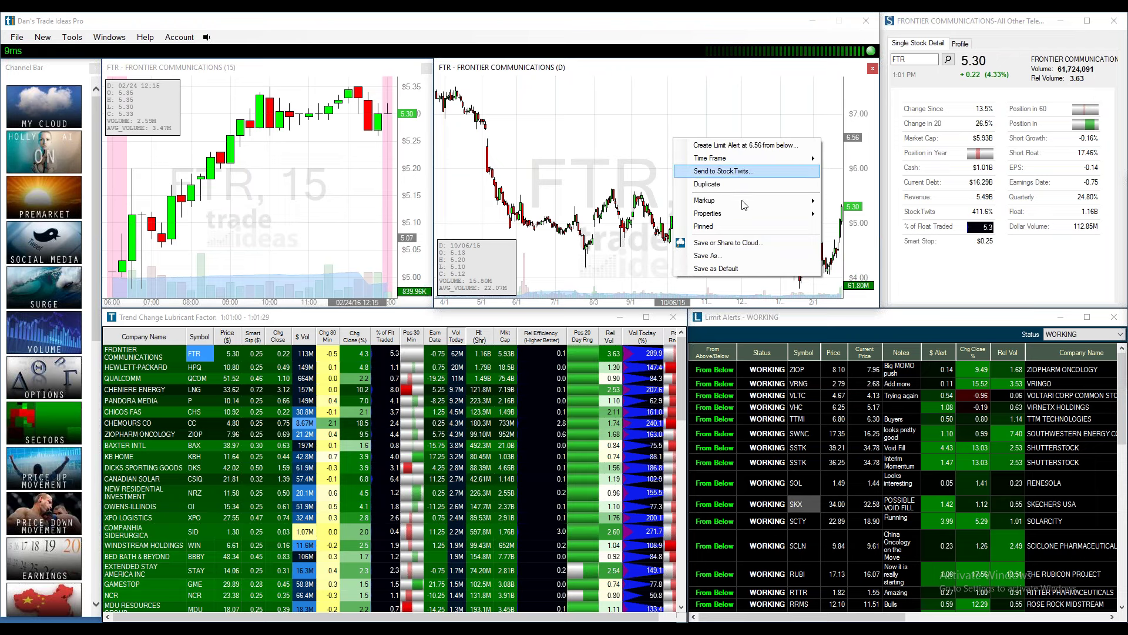
Add a trend line to the FTR daily chart, anchored at the August high and extended to late January.
mouse_move(764, 200)
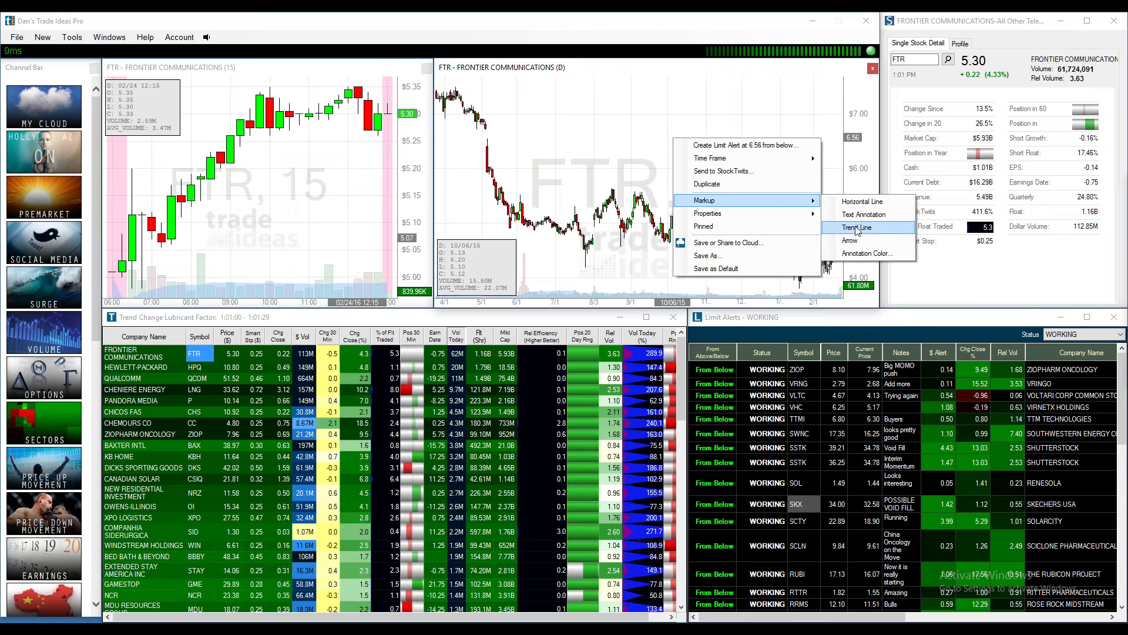
click(855, 228)
drag(677, 145, 767, 168)
drag(667, 221, 613, 188)
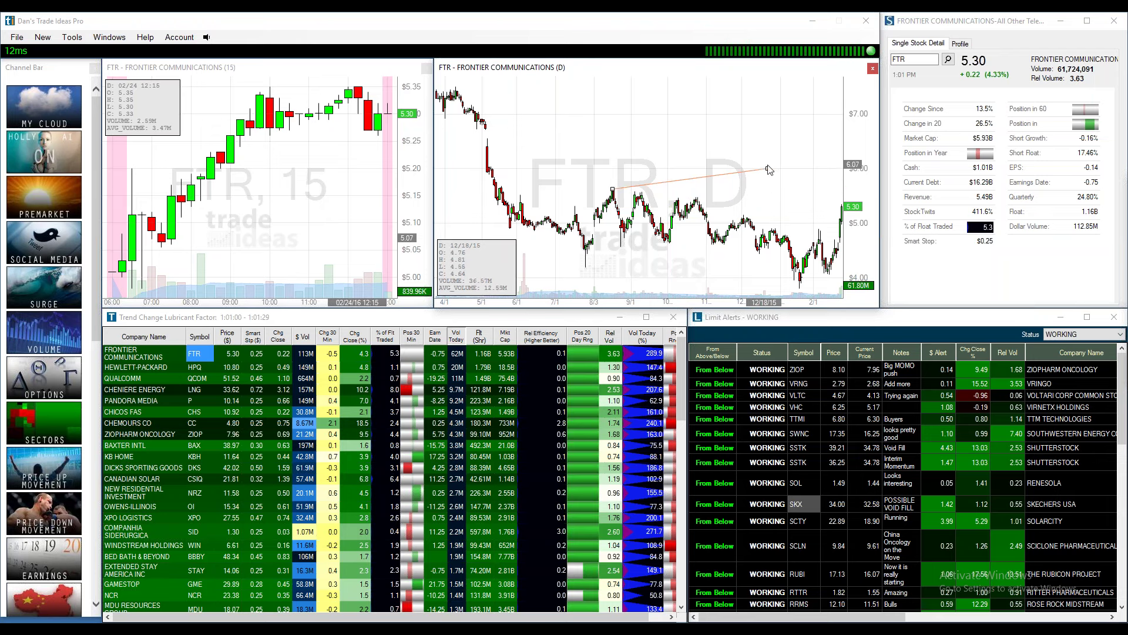
drag(768, 168, 844, 212)
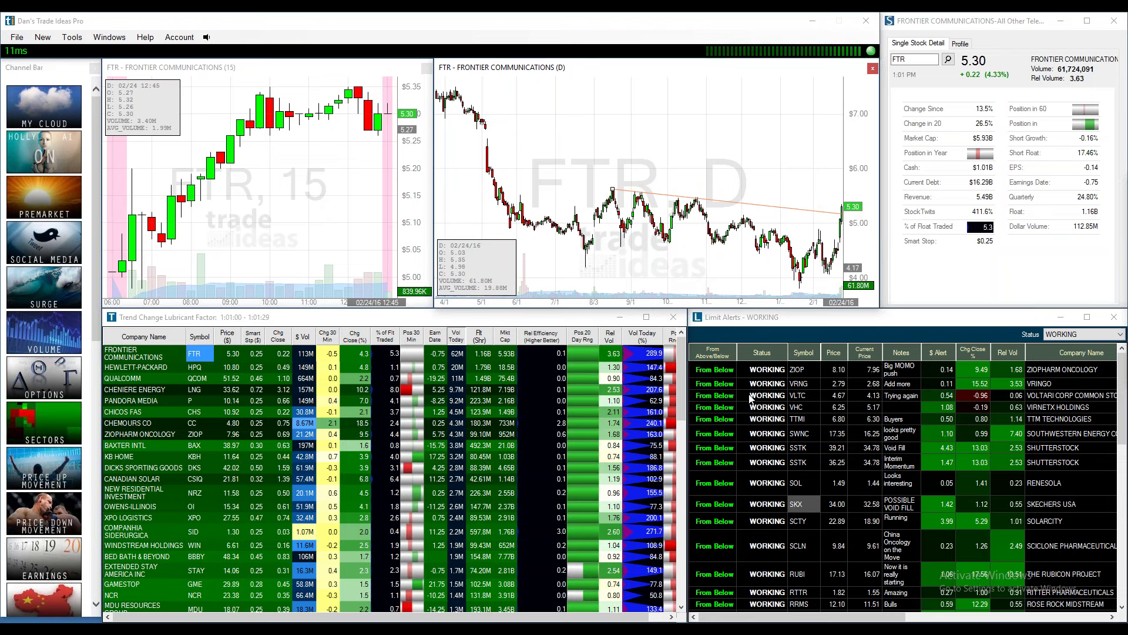
Draw a second, steeper descending trend line on the FTR daily chart toward the latest bars.
right_click(719, 168)
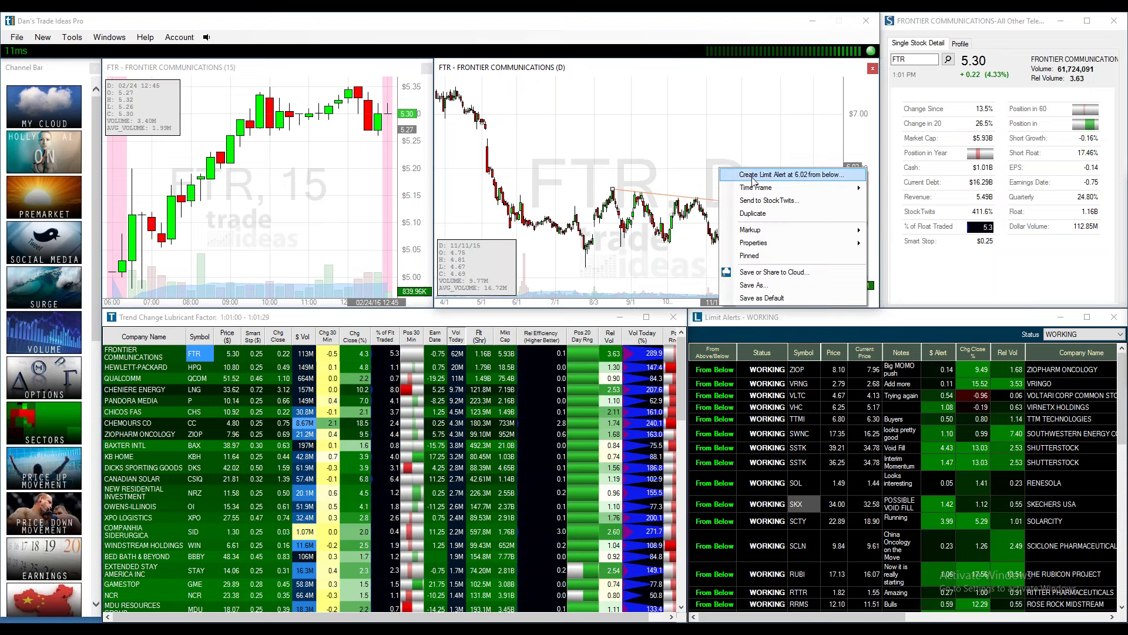
mouse_move(855, 190)
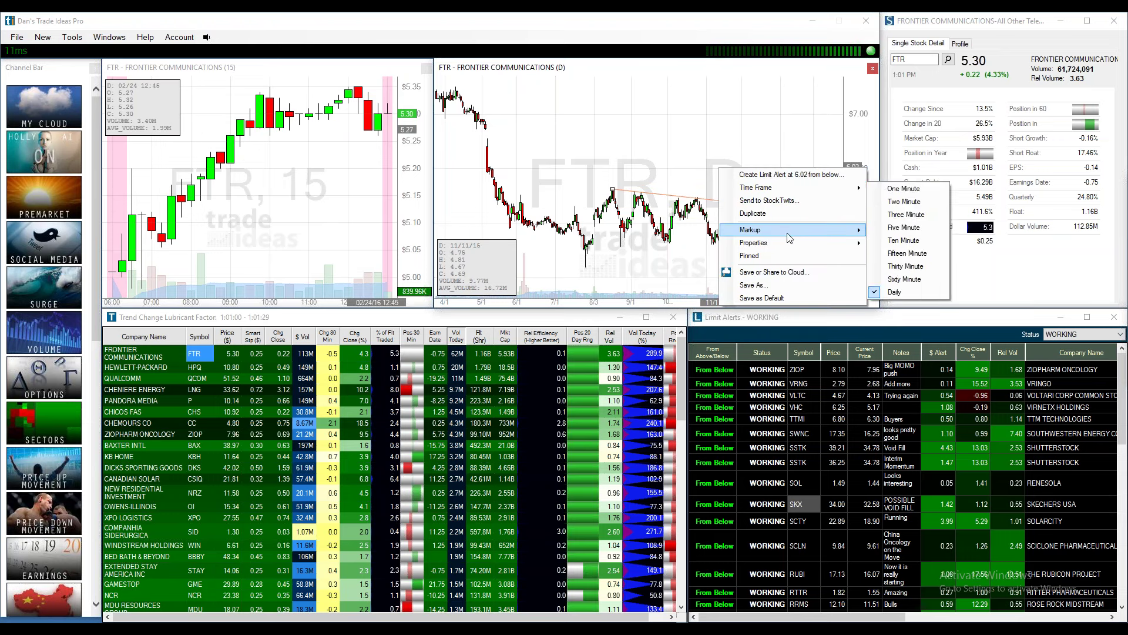
mouse_move(846, 230)
click(905, 257)
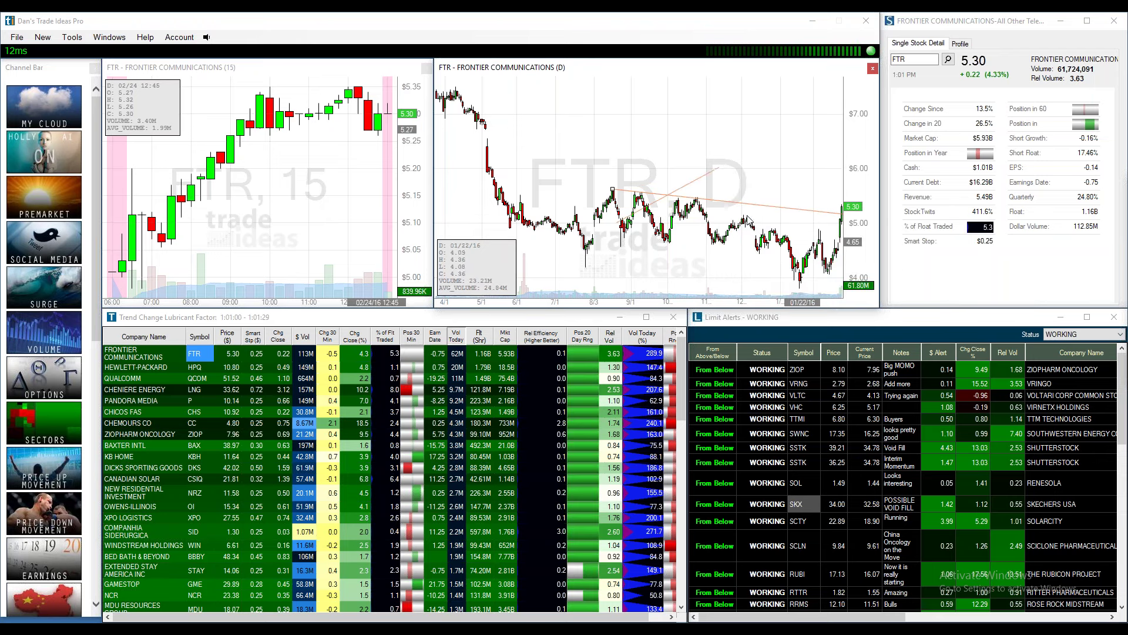
click(638, 210)
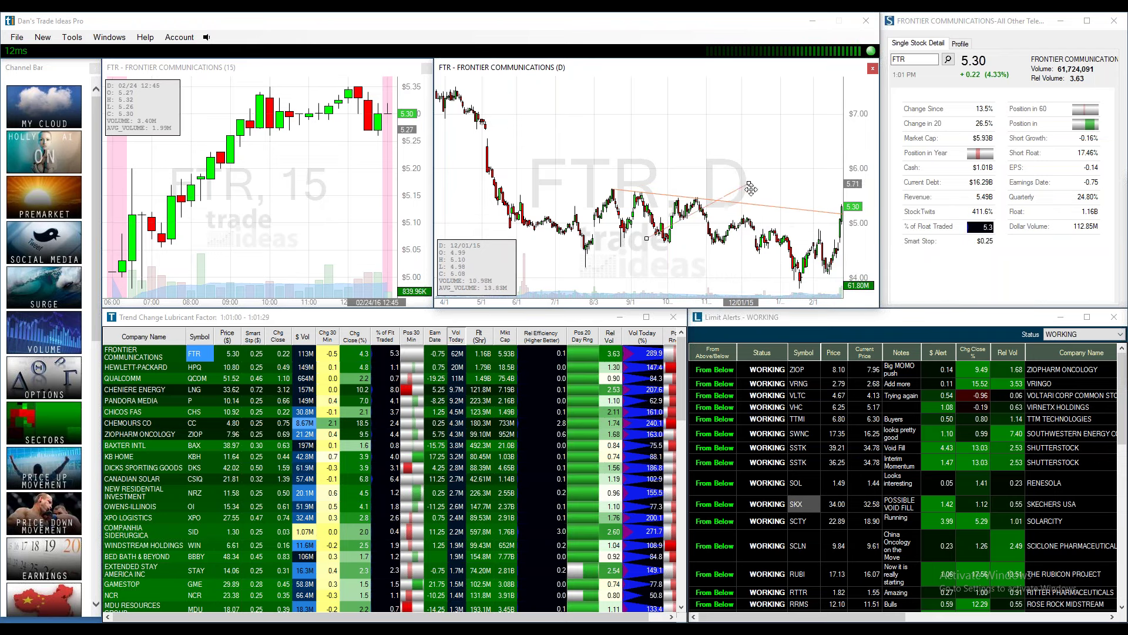
click(792, 222)
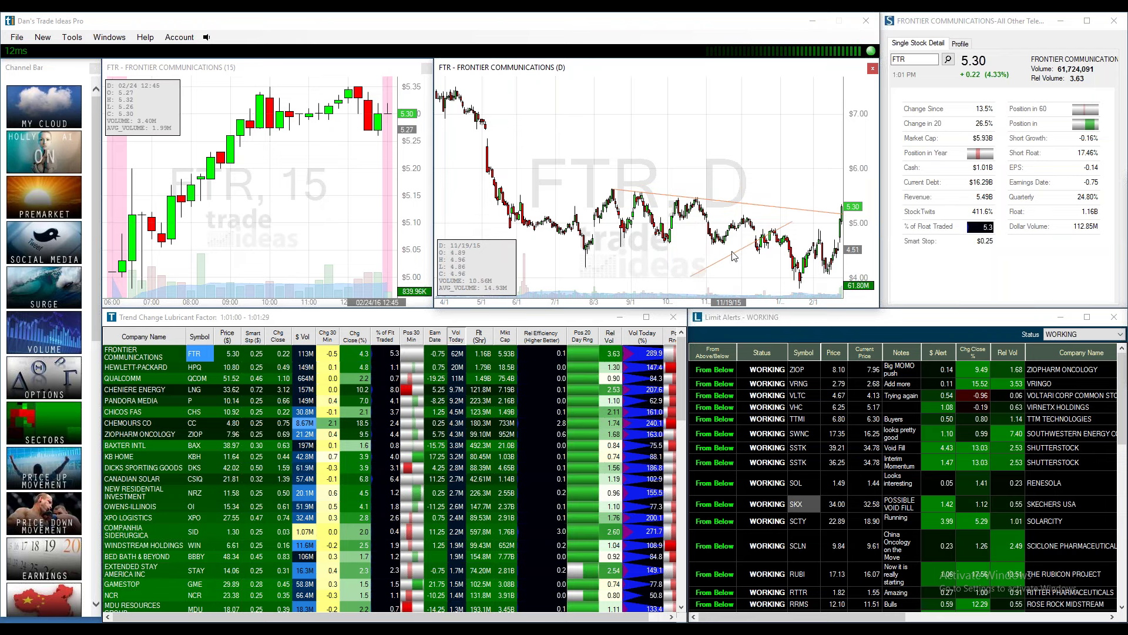
drag(727, 256, 734, 181)
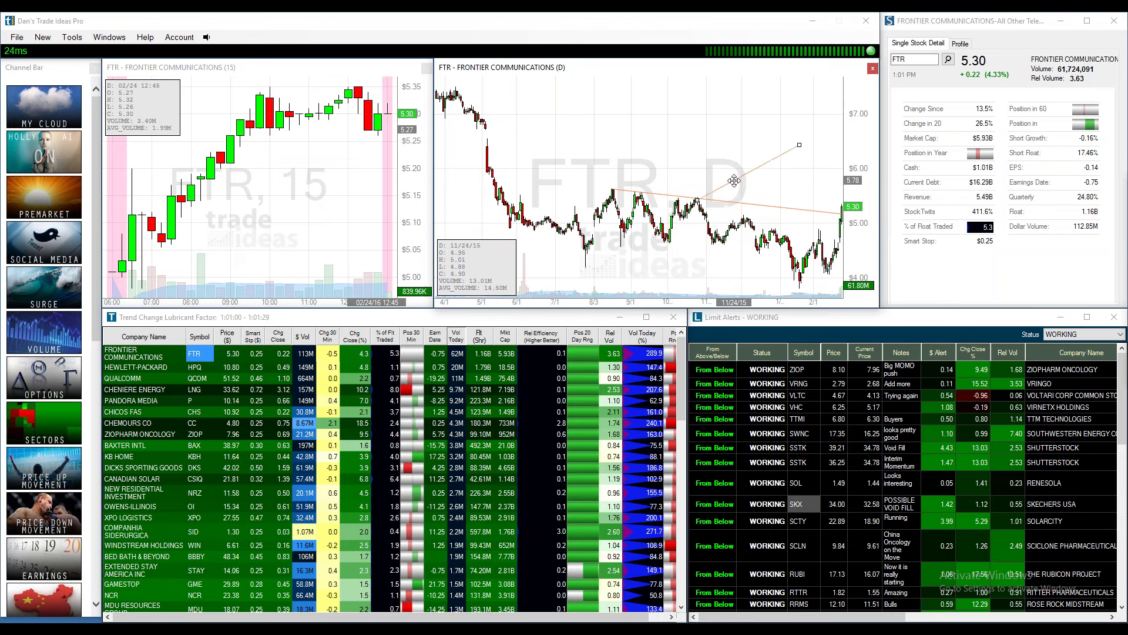
drag(799, 144, 849, 249)
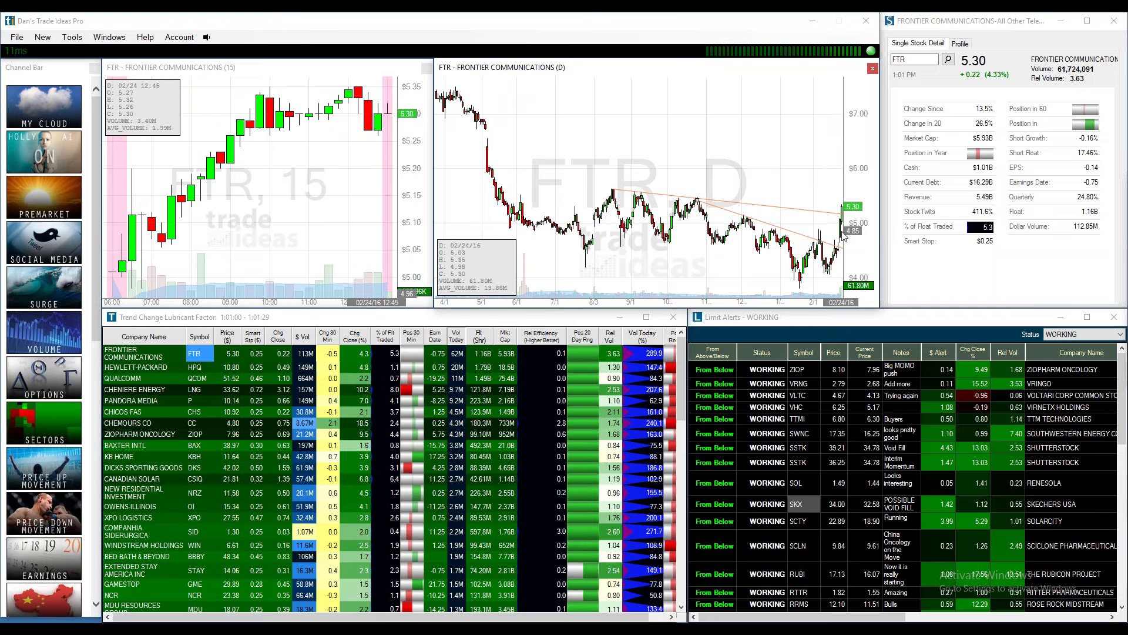
mouse_move(843, 226)
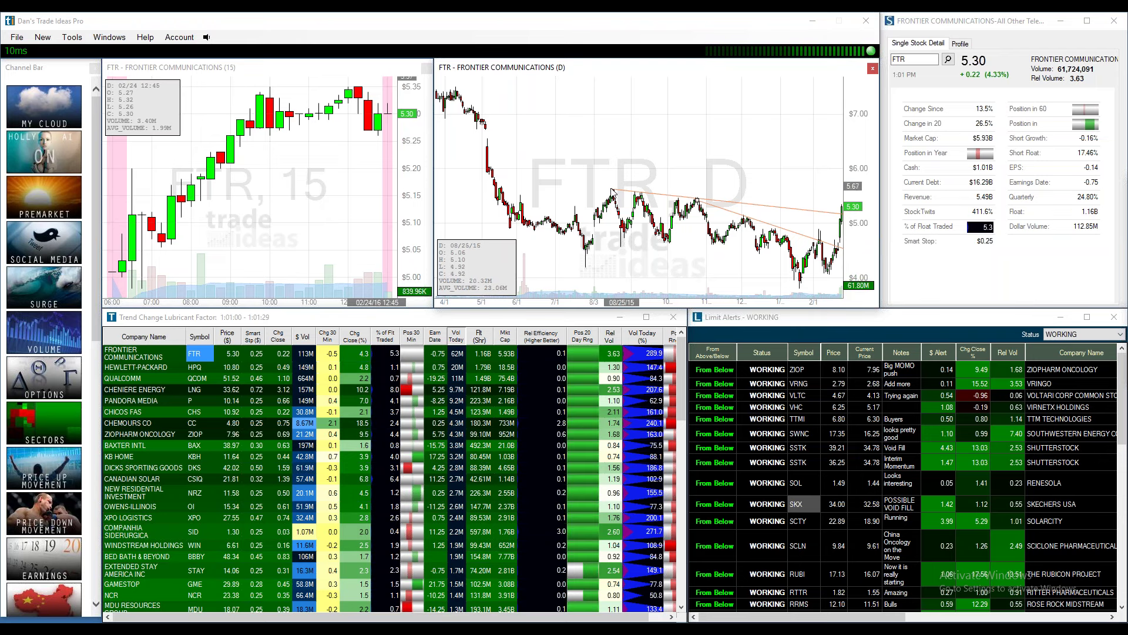
mouse_move(612, 191)
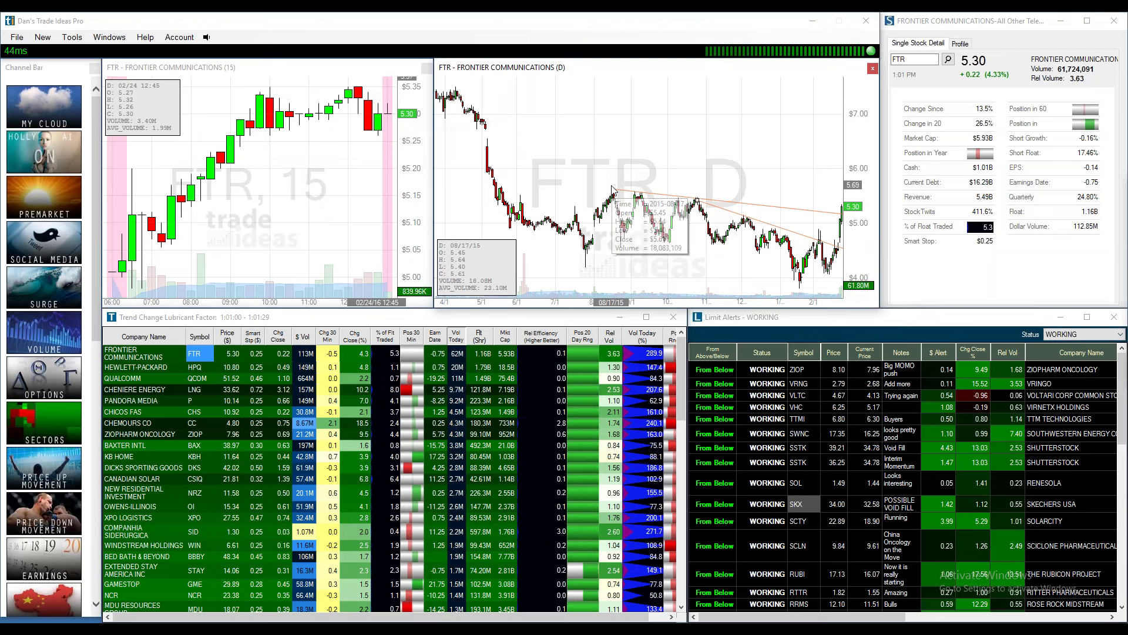
Create an FTR limit alert at 5.67 noted 'It is GO TIME' and save it.
right_click(612, 189)
click(647, 193)
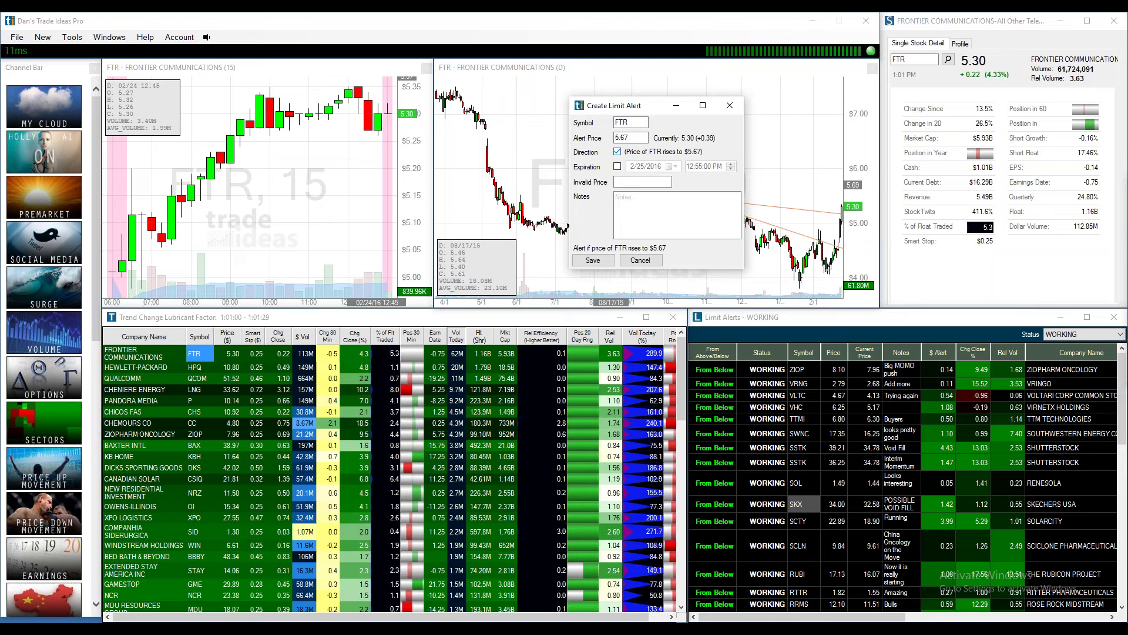
key(Tab)
key(Tab)
key(Tab)
text(It )
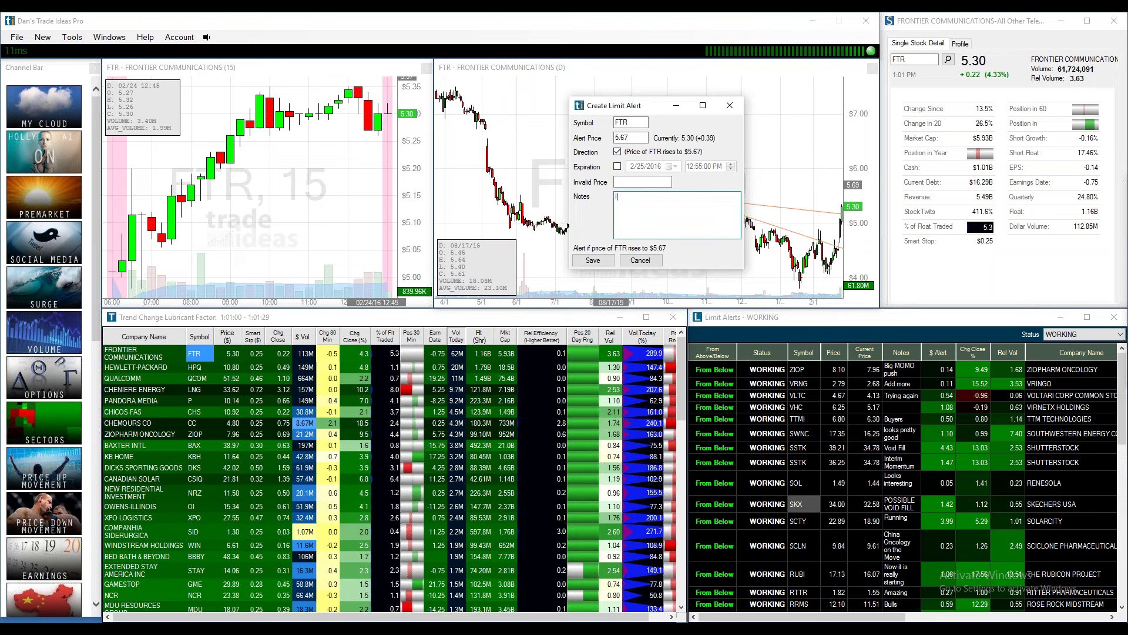
text(is GO TIME)
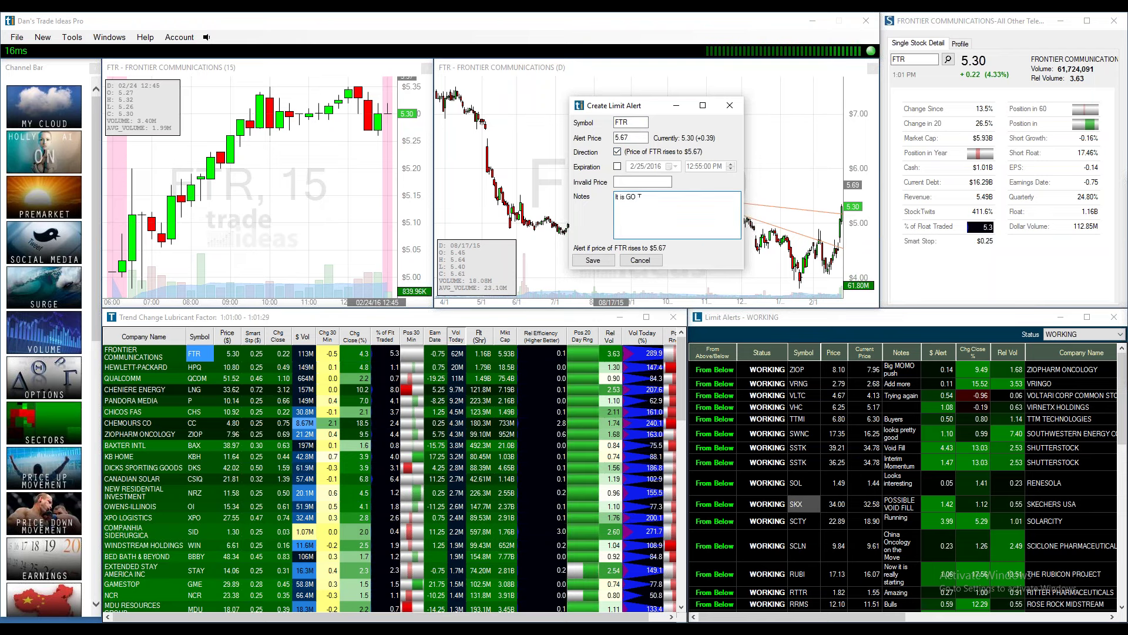
click(593, 260)
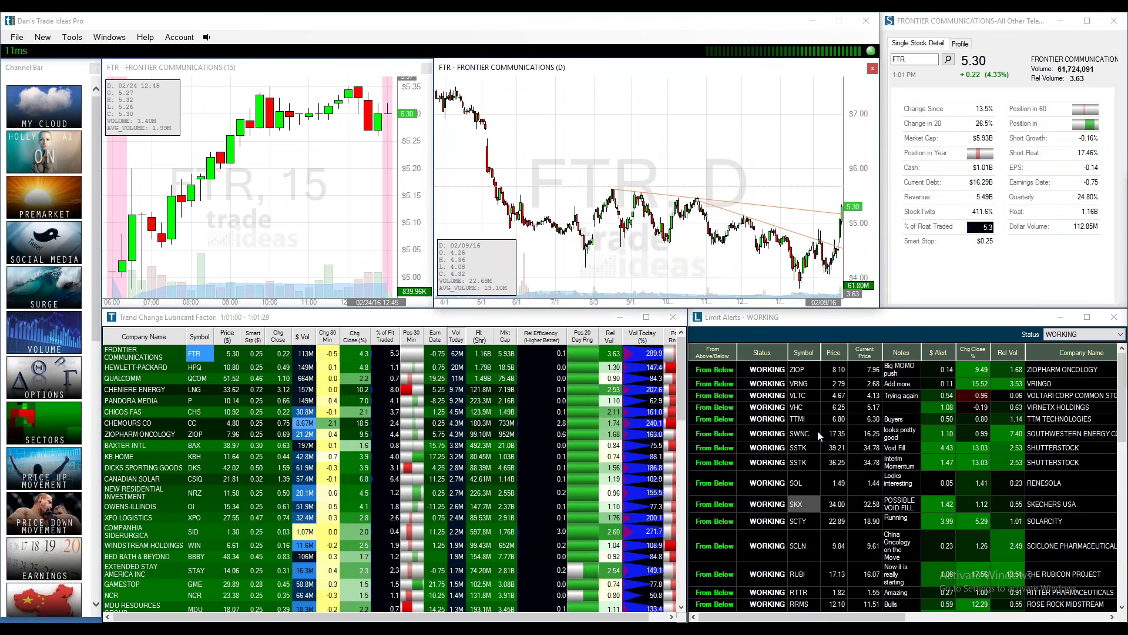
Load Pandora Media (P) into the charts and zoom its daily chart to the last two months.
click(194, 400)
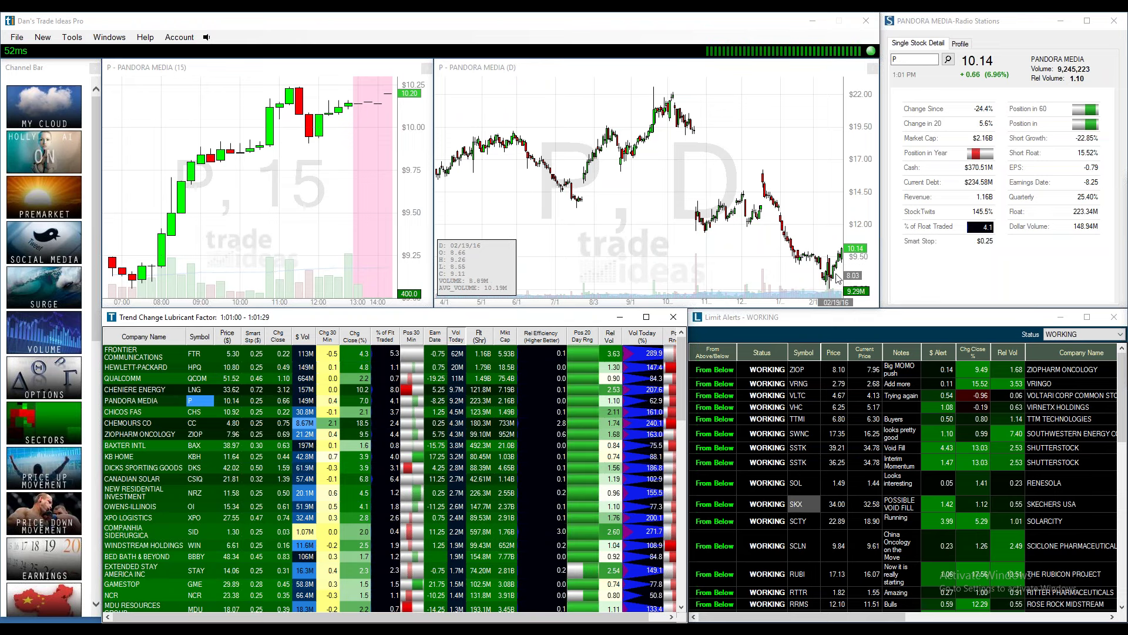
click(805, 204)
scroll(805, 204, up, 4)
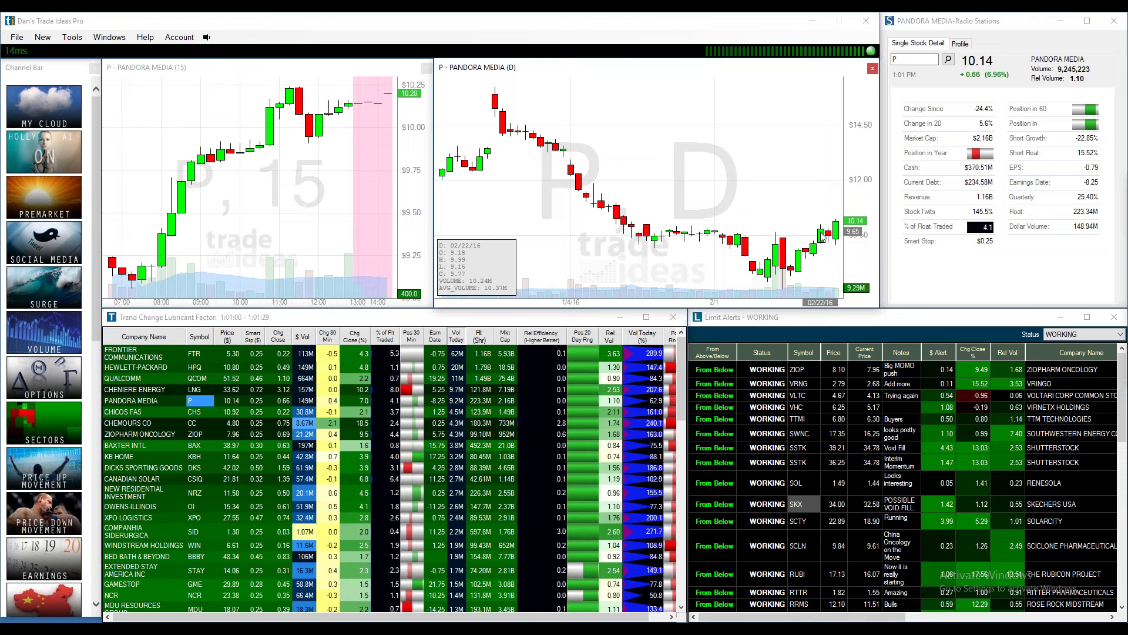
mouse_move(823, 235)
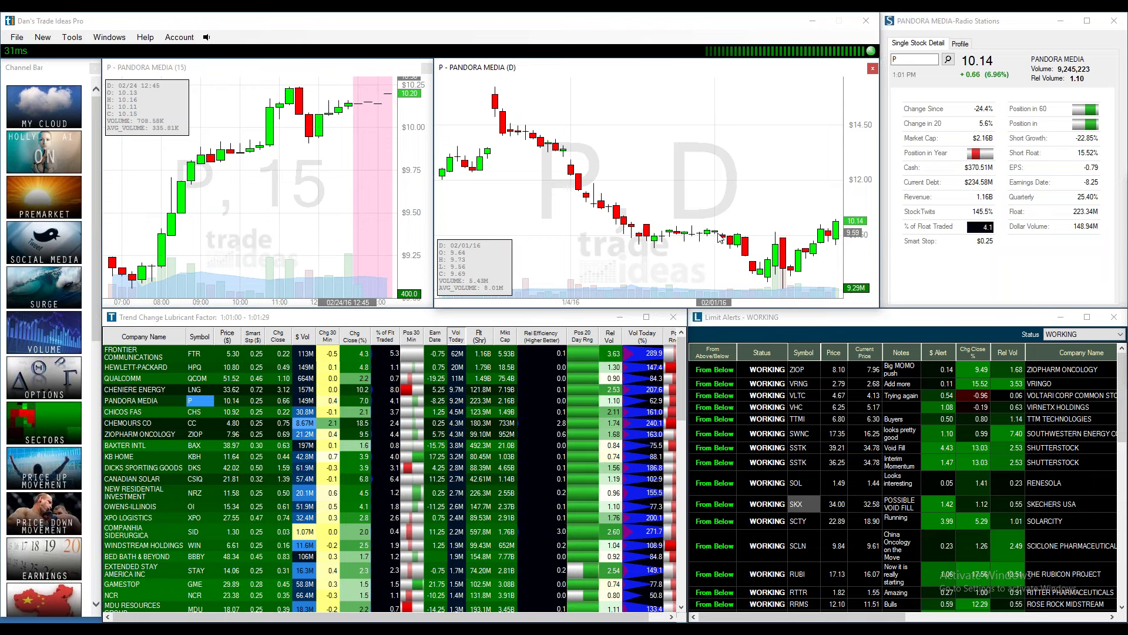
mouse_move(721, 238)
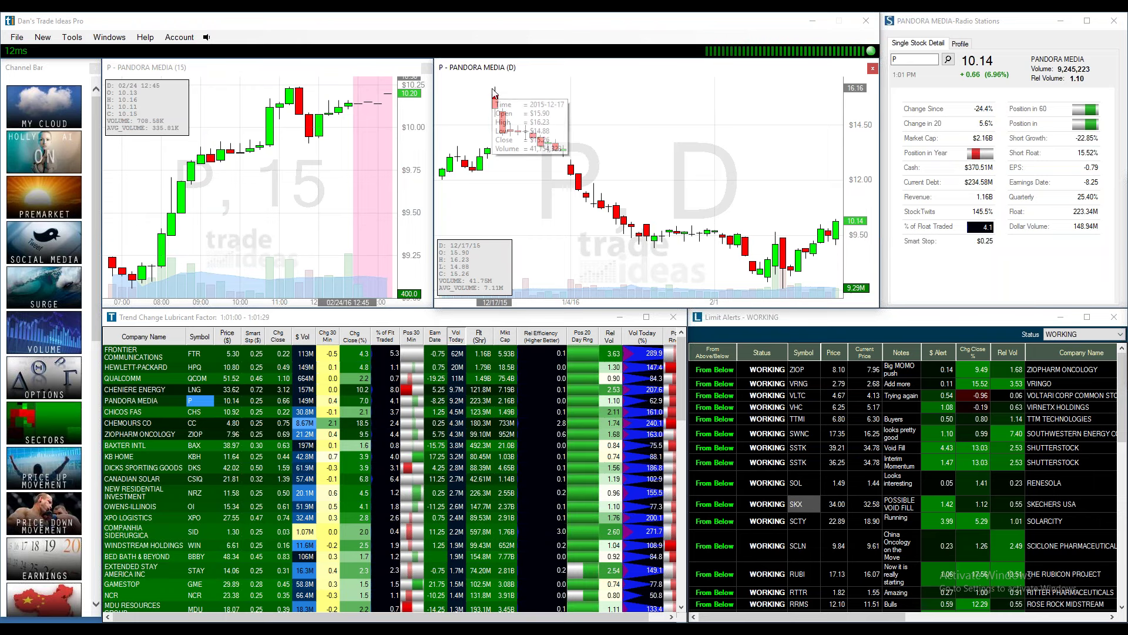
mouse_move(494, 93)
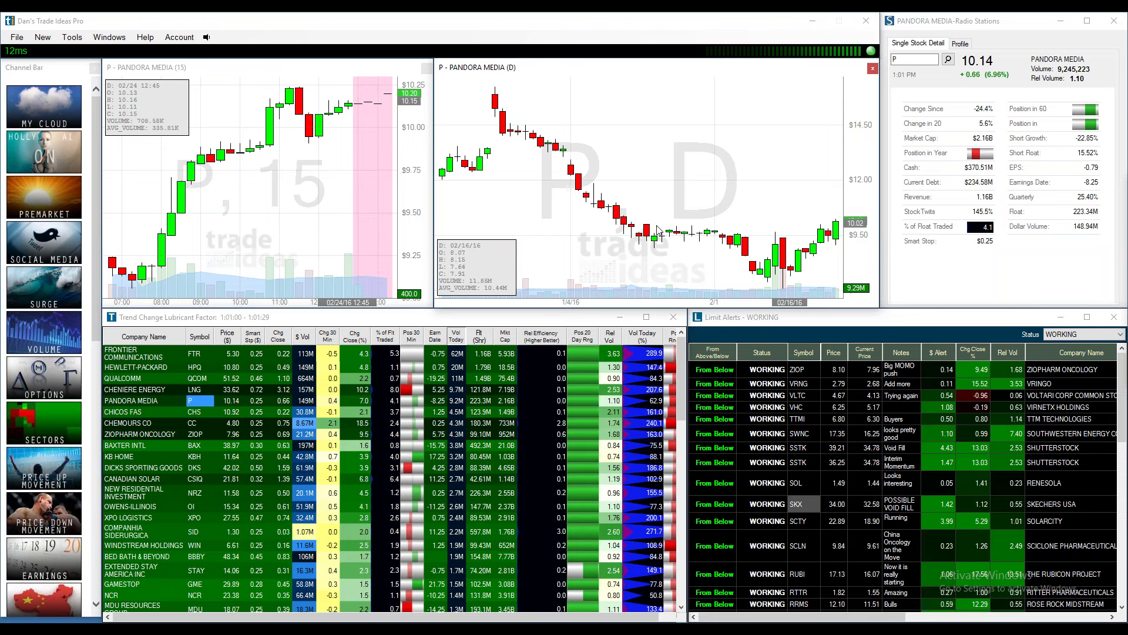
Create a Pandora Media (P) limit alert at 10.53 noted 'Continuation' and save it.
right_click(838, 217)
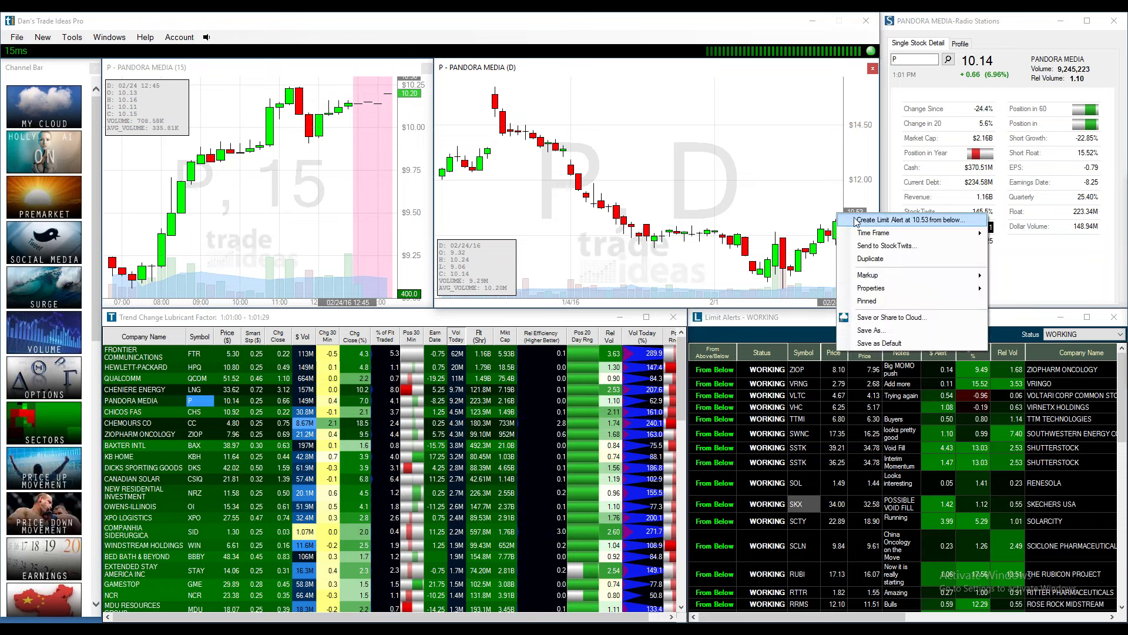
click(855, 218)
click(638, 209)
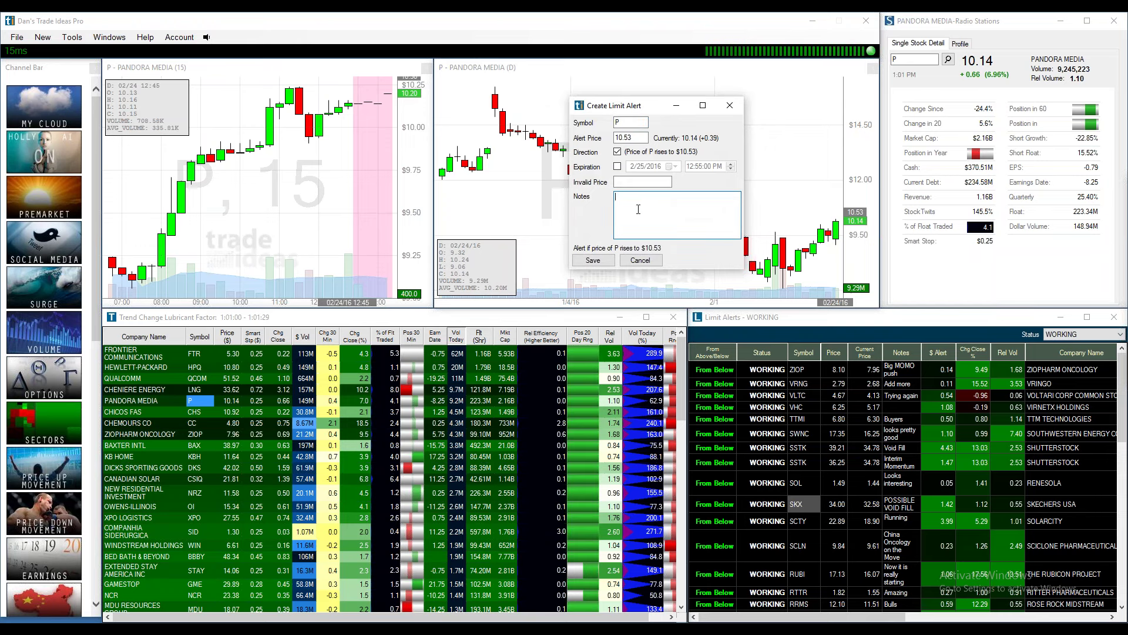
text(Contr)
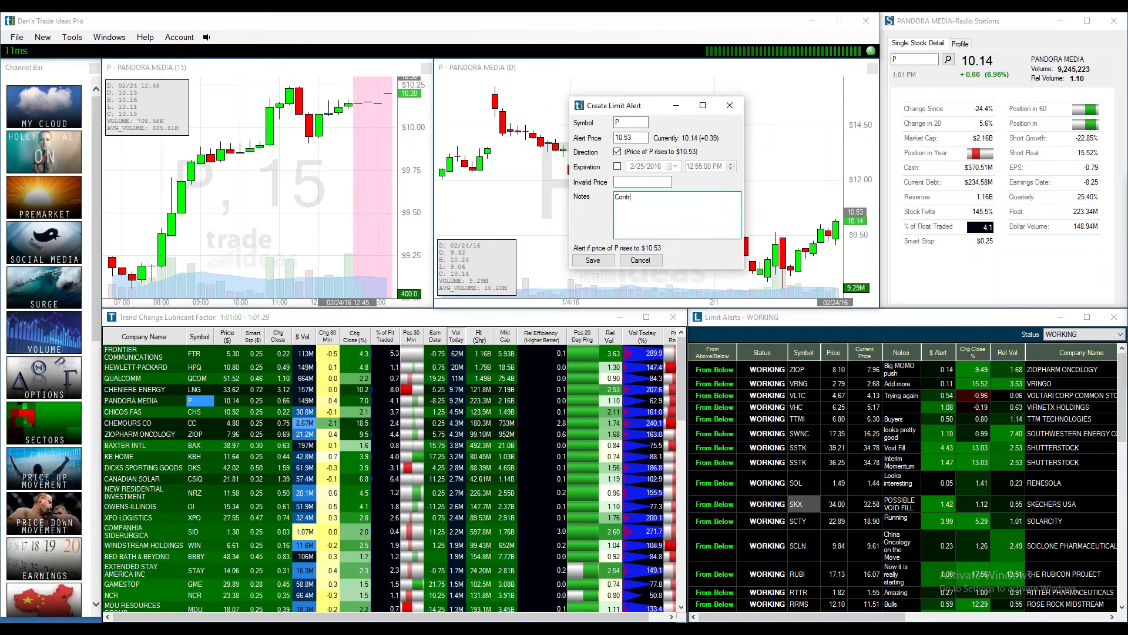
text(inu)
text(u)
text(ationm)
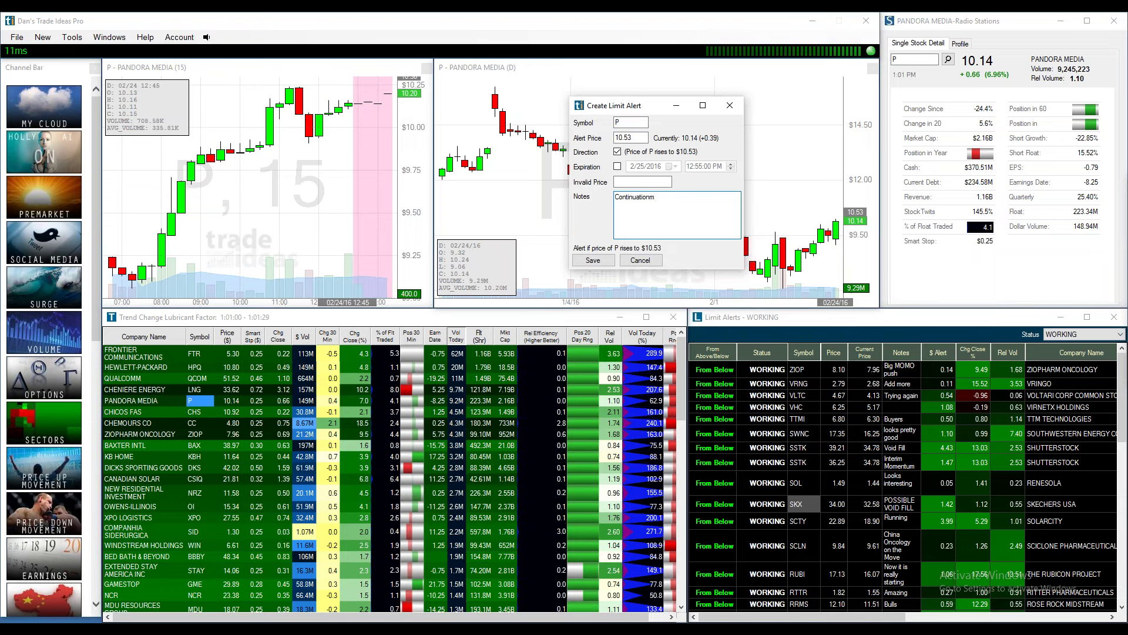
click(592, 261)
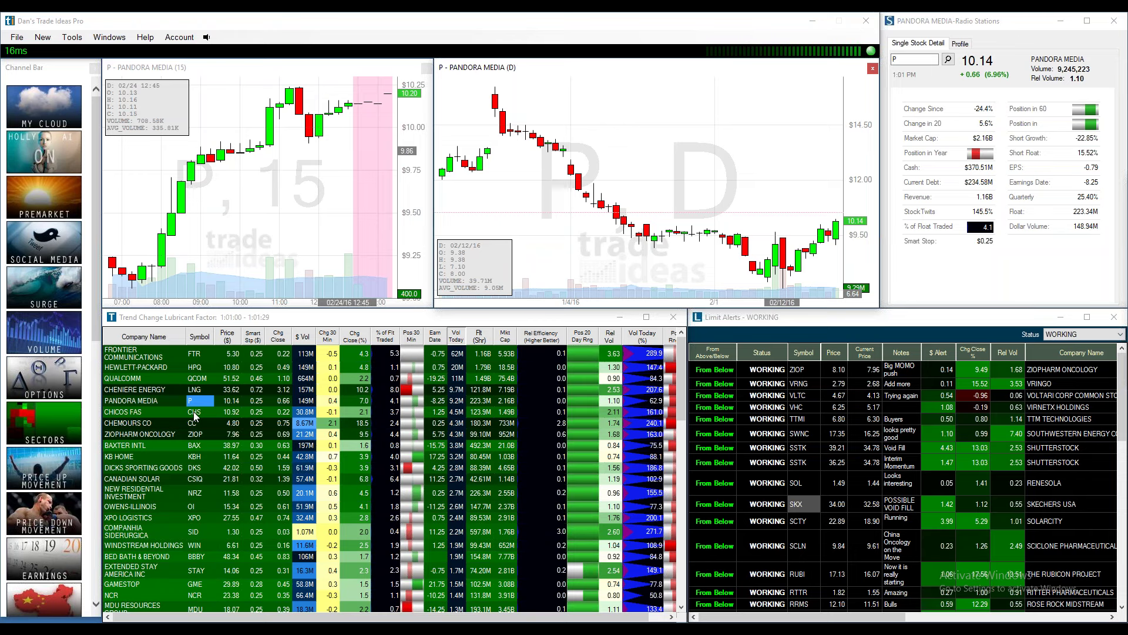
Load KB Home (KBH) into the 15-minute and daily charts.
click(196, 456)
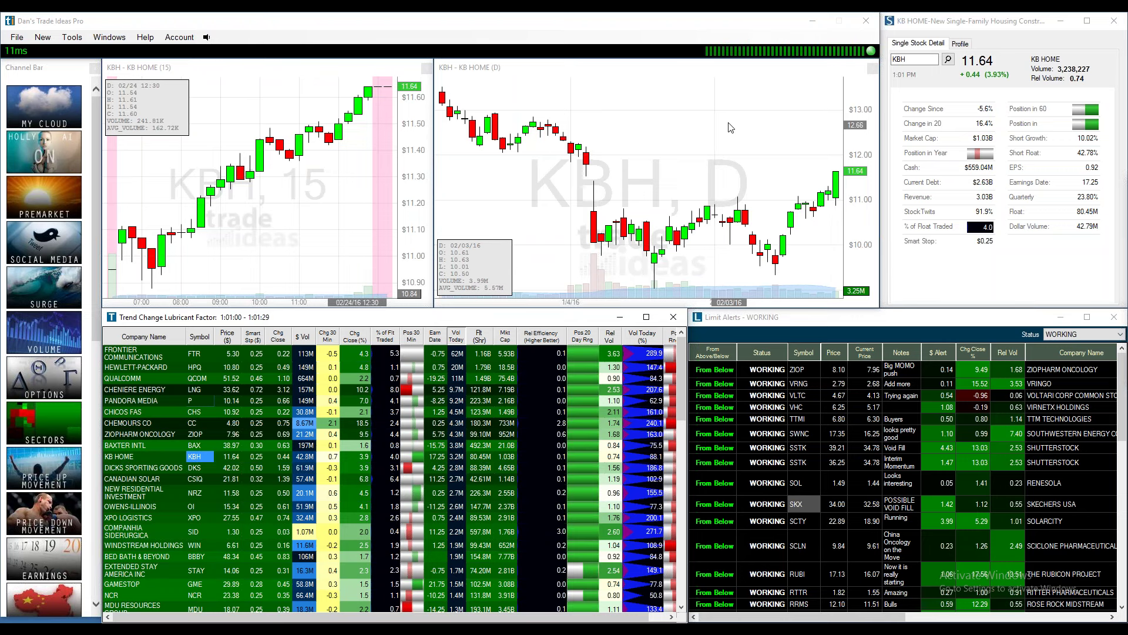
scroll(731, 128, down, 1)
scroll(731, 128, down, 2)
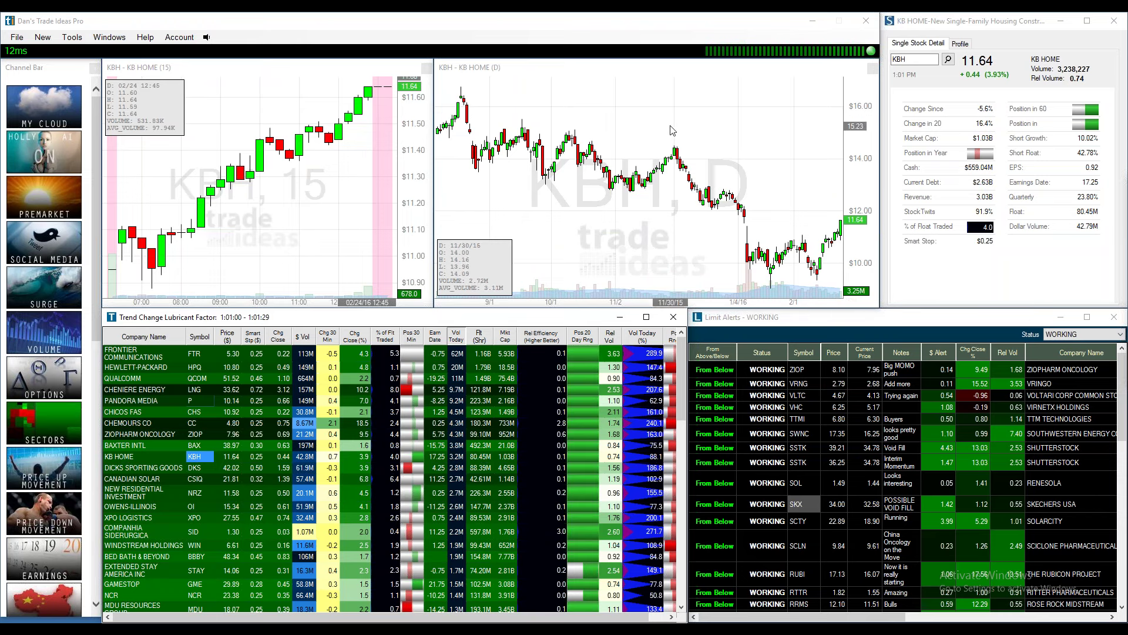
Draw a falling trend line on the KBH daily chart from the November high to the latest bar.
right_click(639, 112)
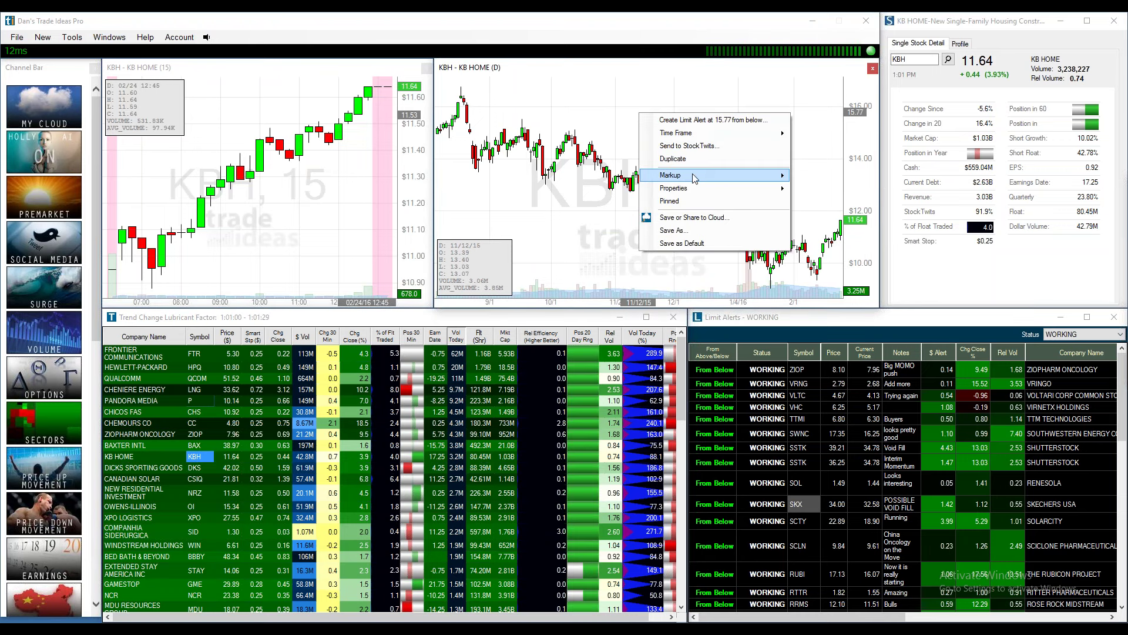
mouse_move(692, 174)
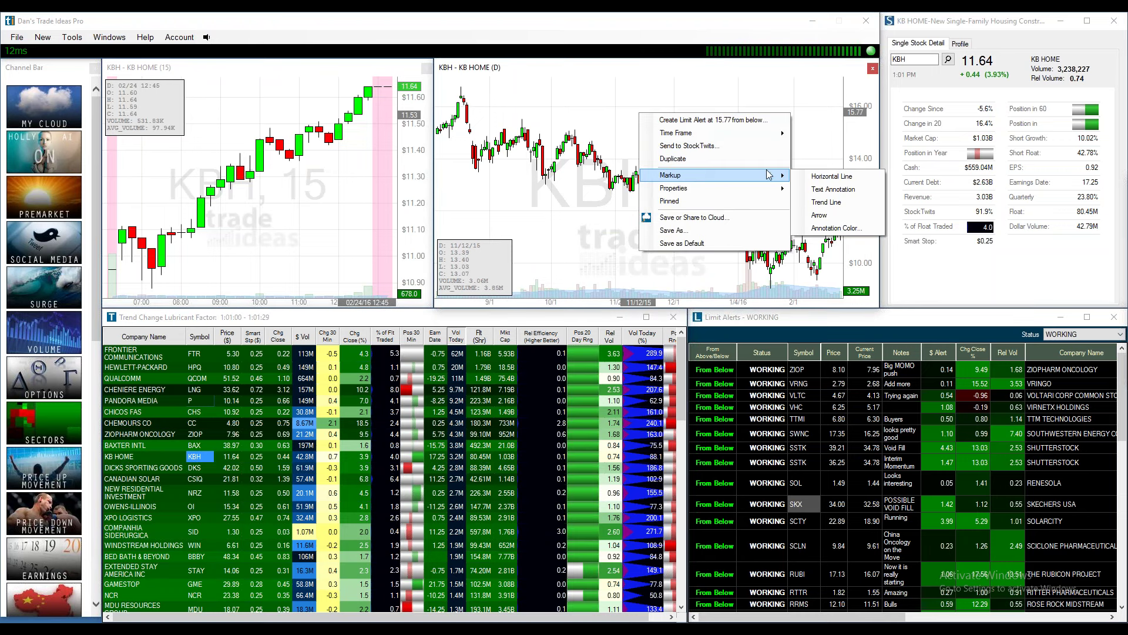
click(826, 202)
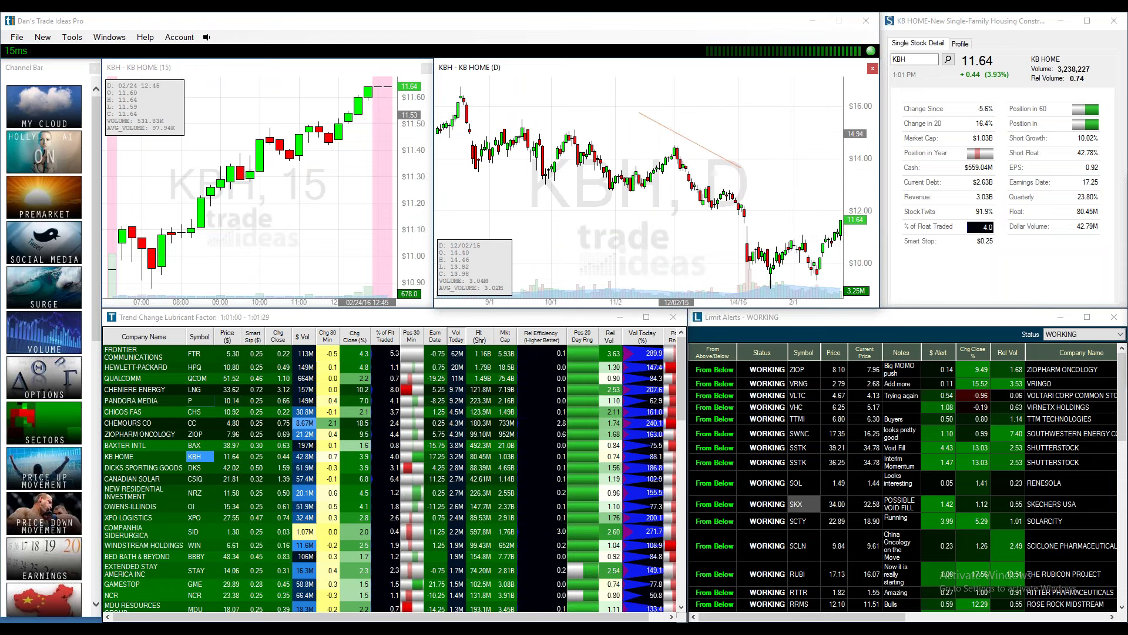
drag(692, 143, 501, 117)
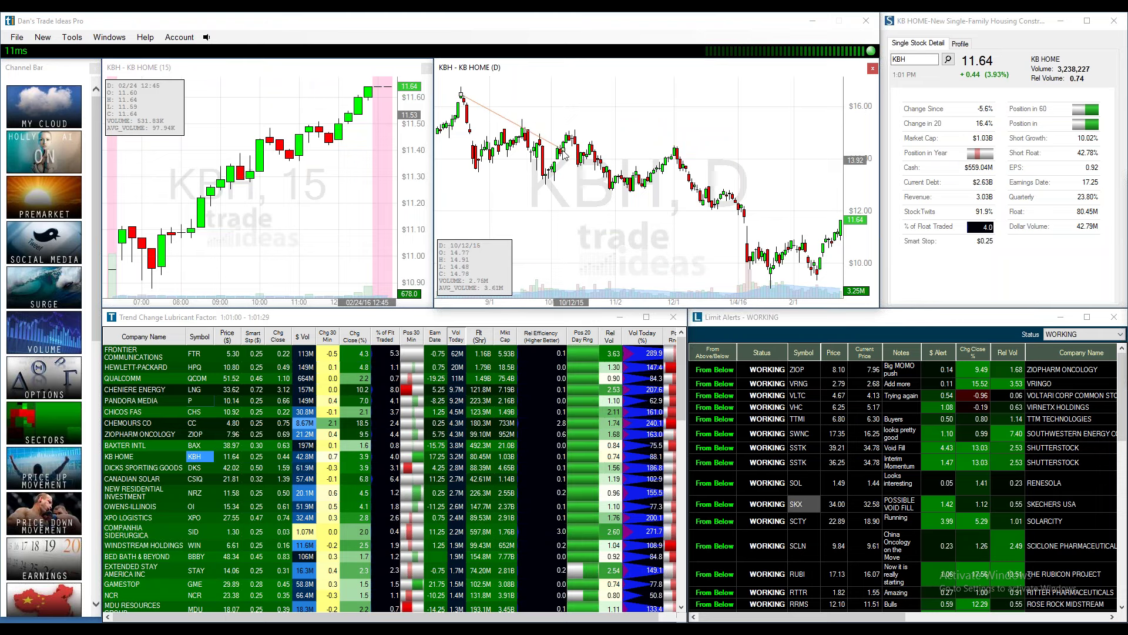
drag(564, 151, 849, 187)
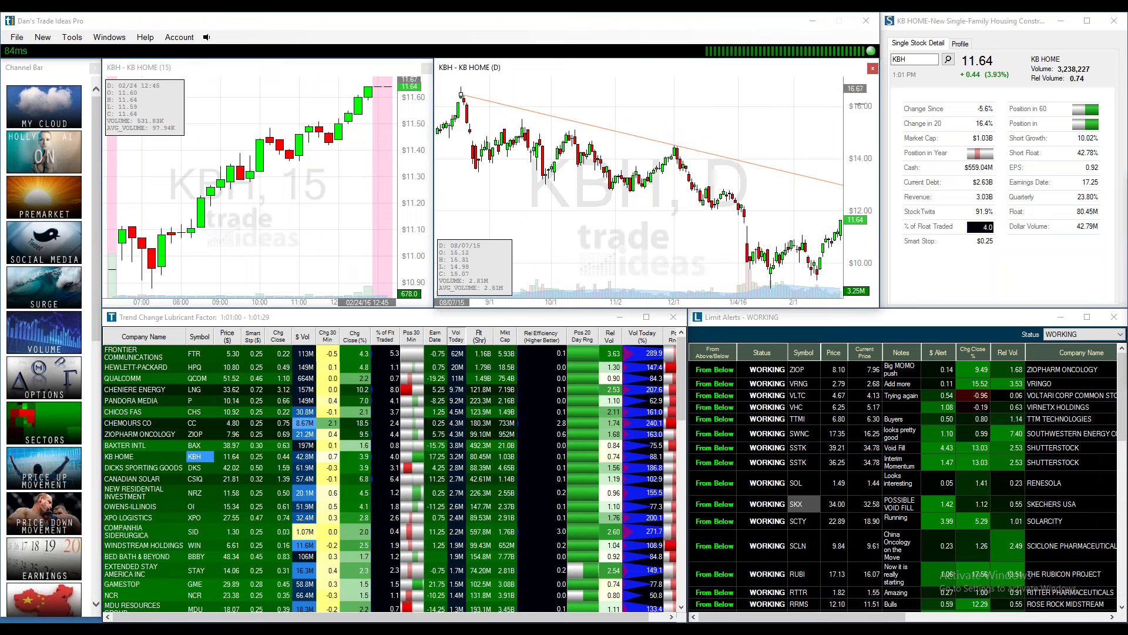
Create a KBH limit alert at 13.02 from the trend line, noted 'Trendline B', and save it.
right_click(839, 184)
click(861, 191)
click(639, 207)
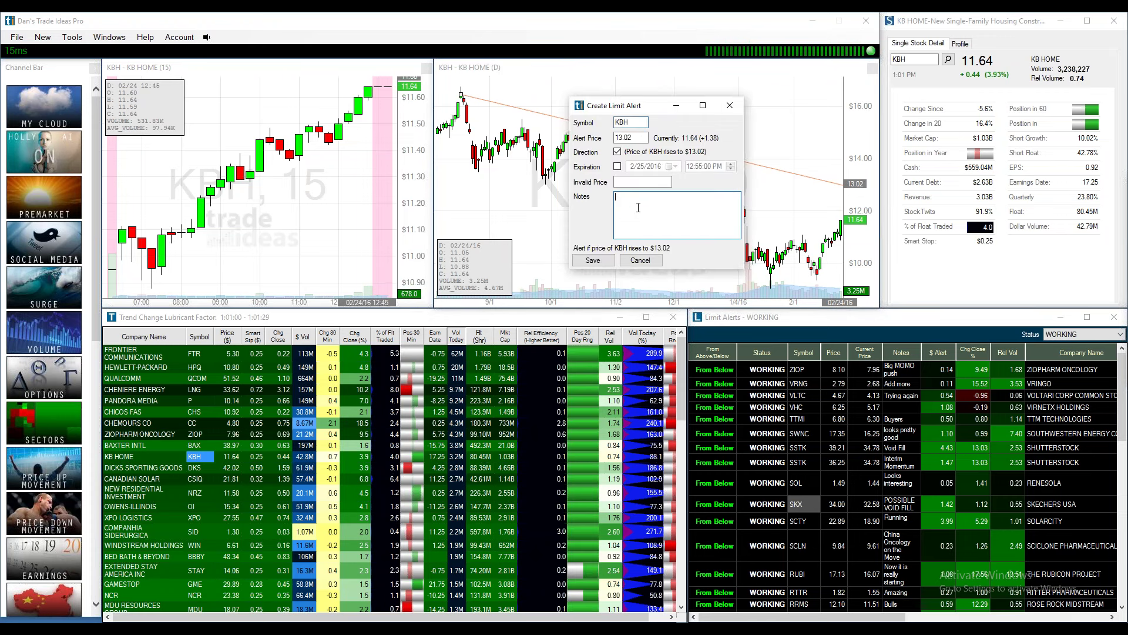
text(Tr)
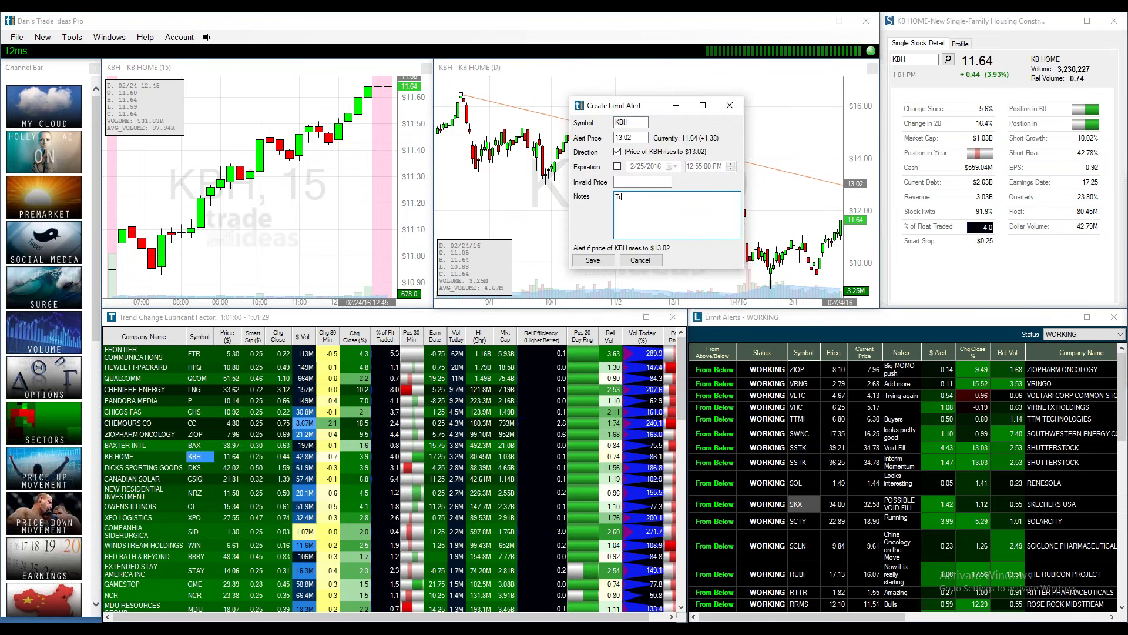
text(endline Break)
click(593, 261)
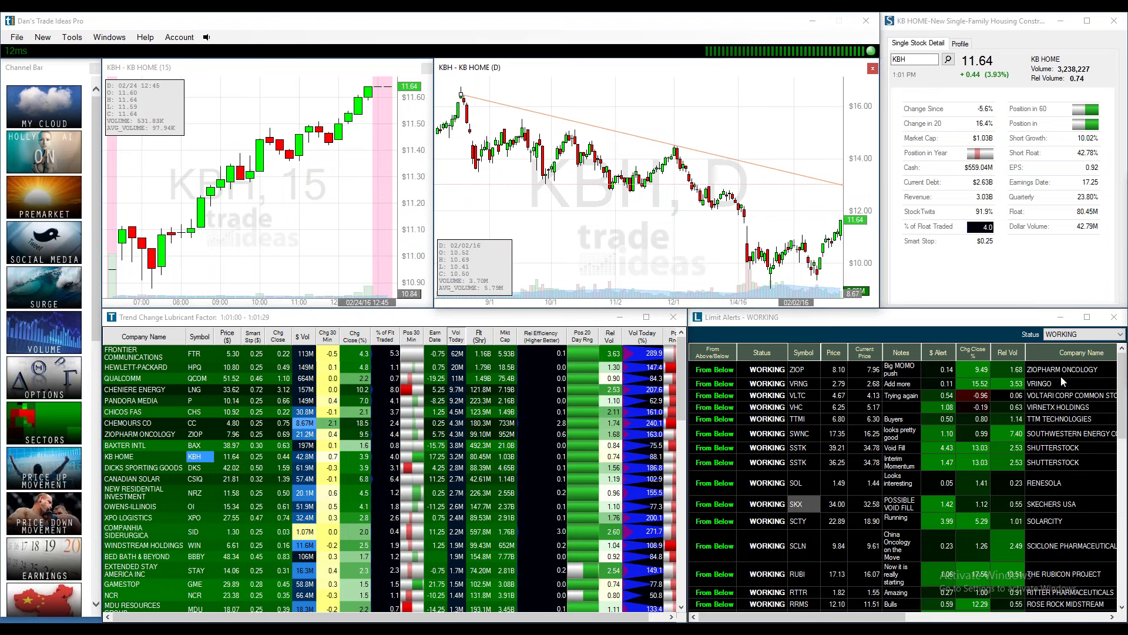
Sort the working alerts by $ Alert, highest first, and load GASX into the charts.
click(906, 322)
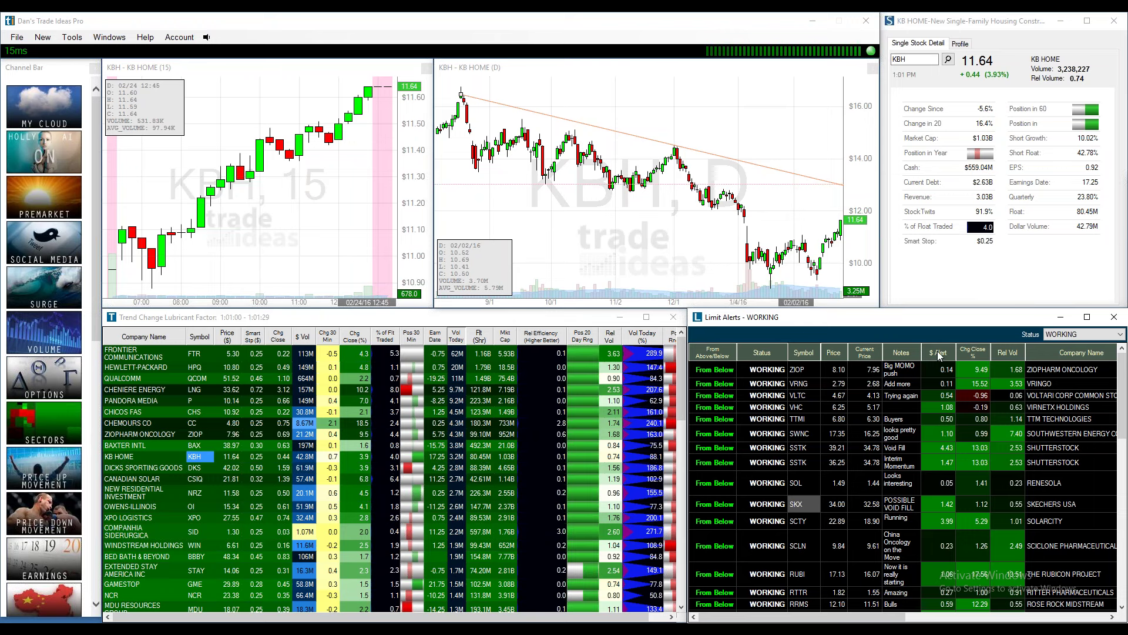
click(938, 354)
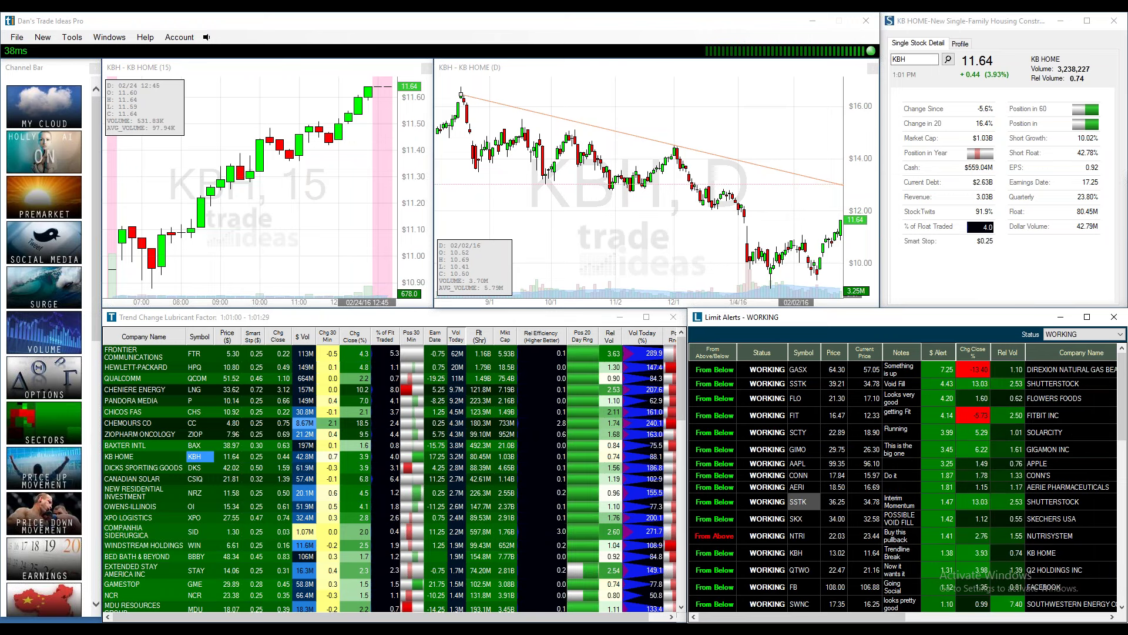
click(798, 371)
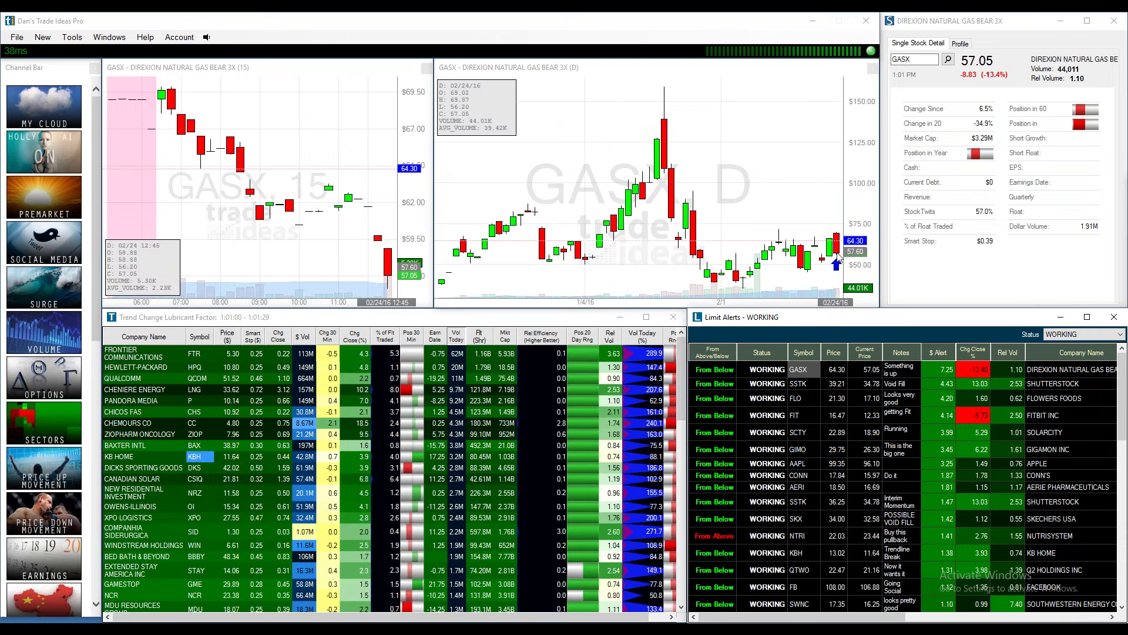
mouse_move(839, 259)
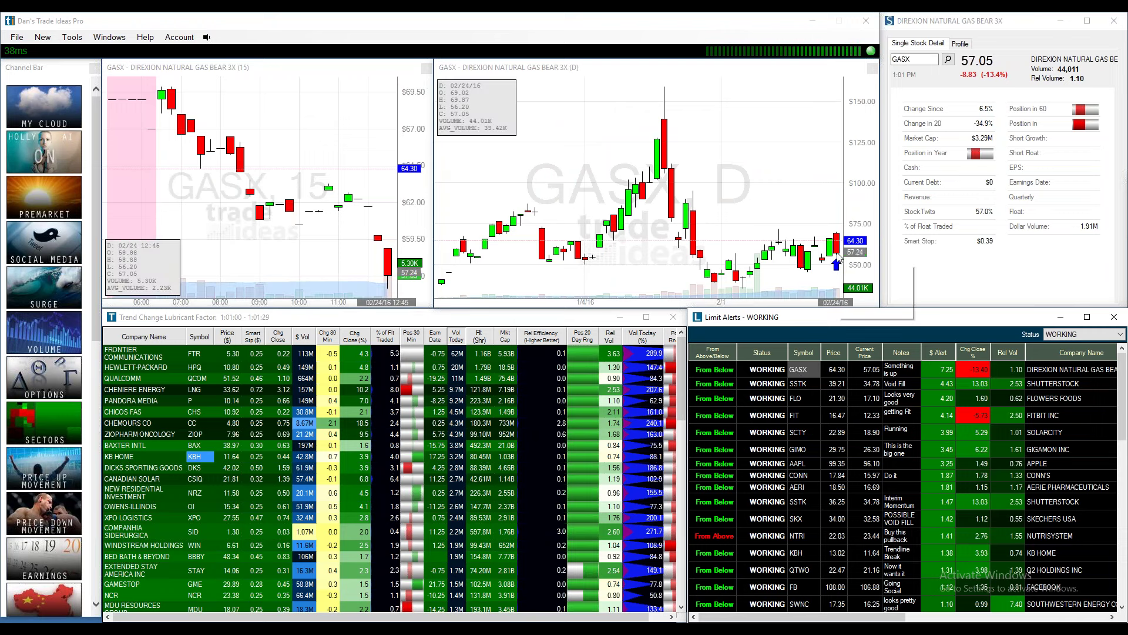
Re-sort alerts lowest price first and review the SOL, VRNG, ONCS, ZIOP and IL charts.
click(939, 352)
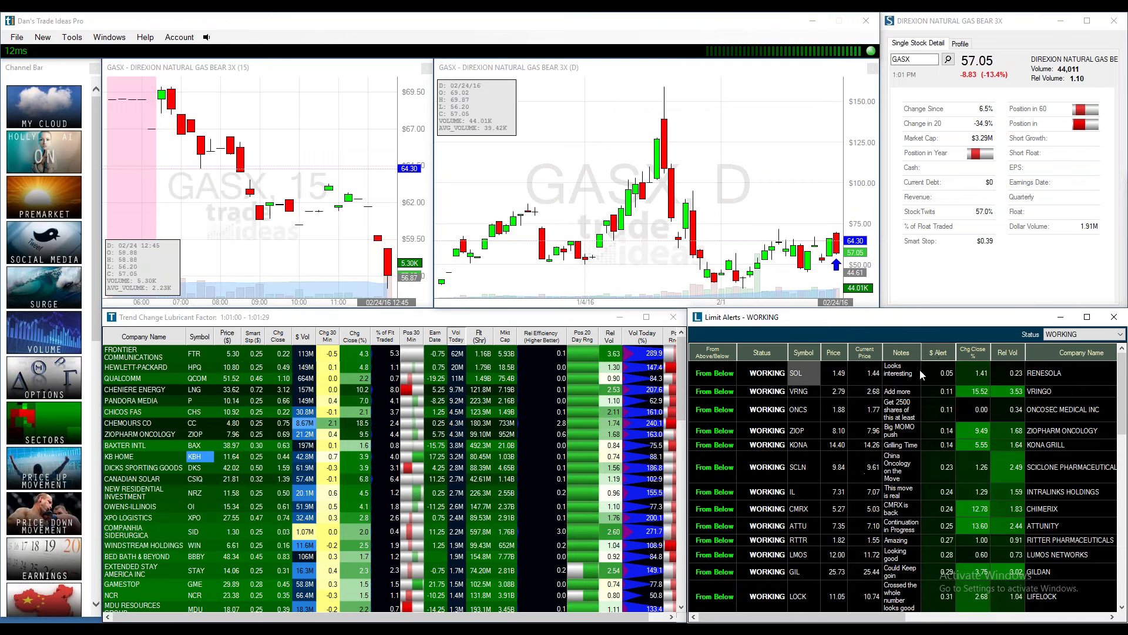
click(796, 374)
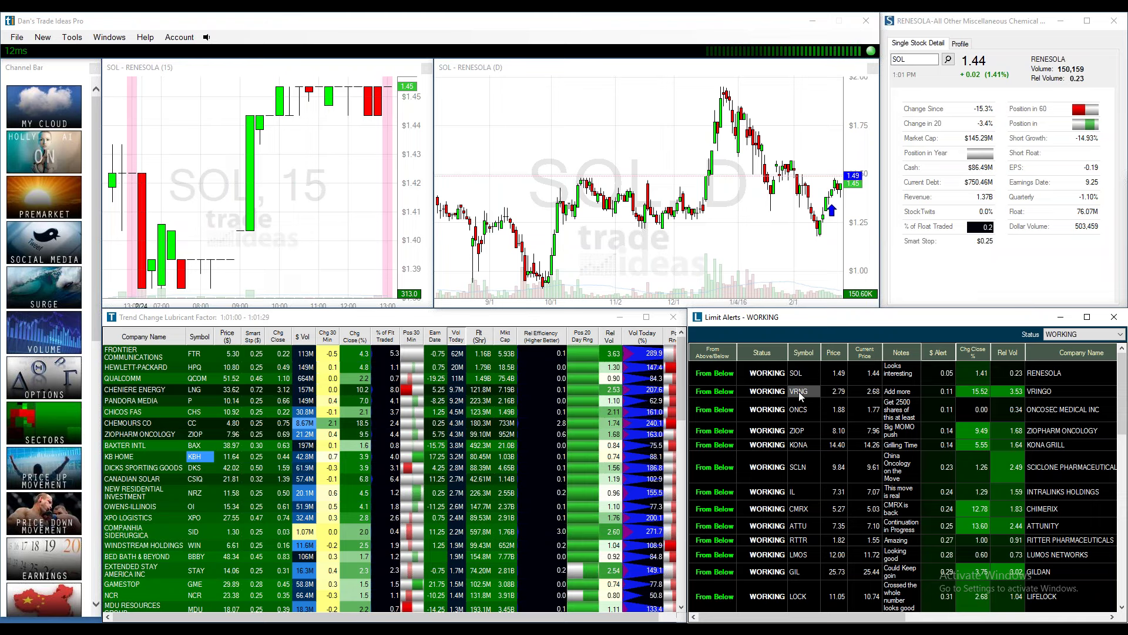
click(799, 391)
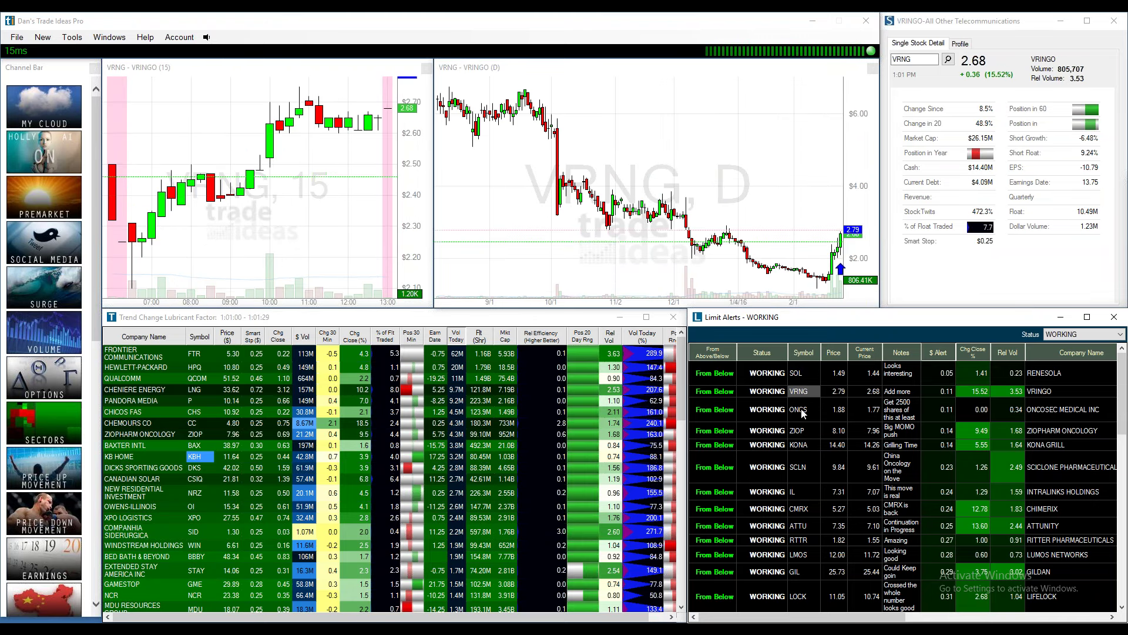
click(800, 411)
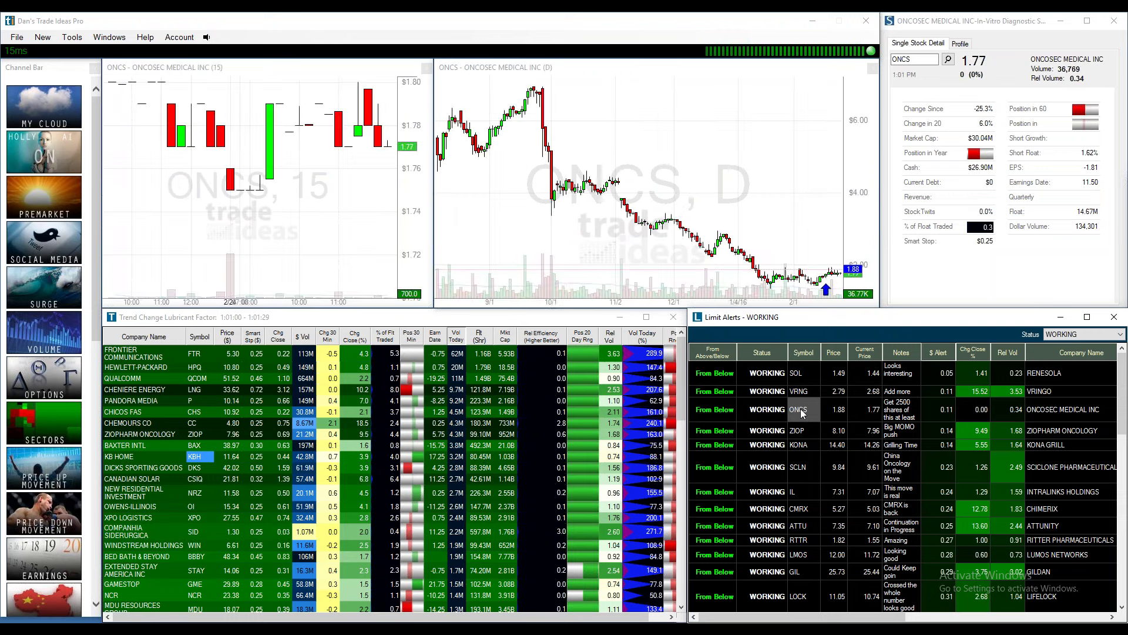
click(799, 431)
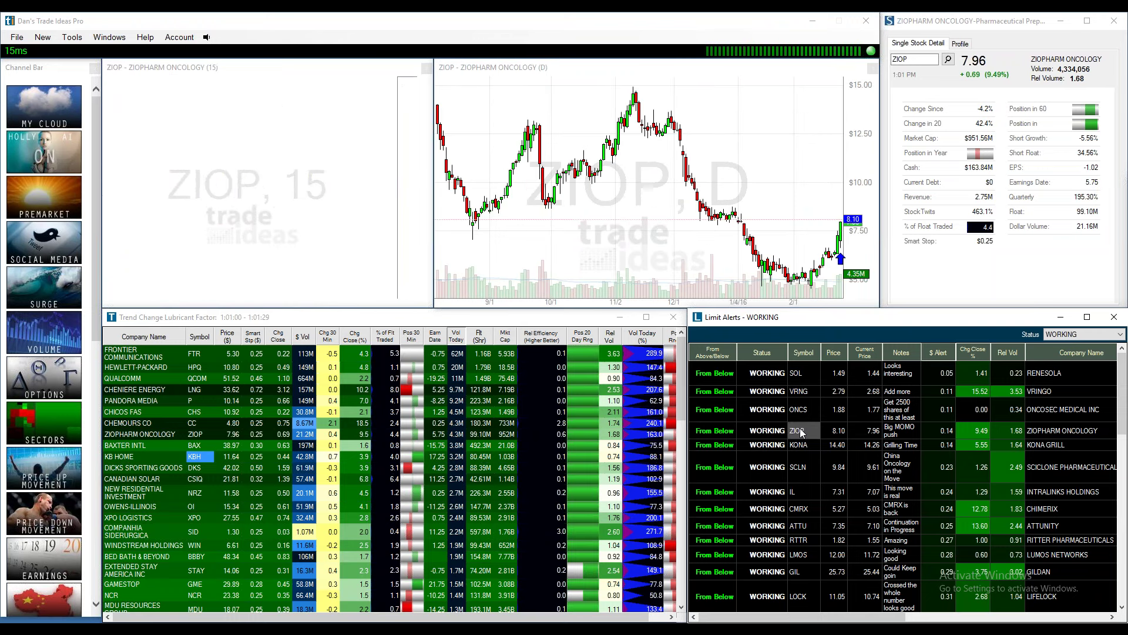
click(793, 497)
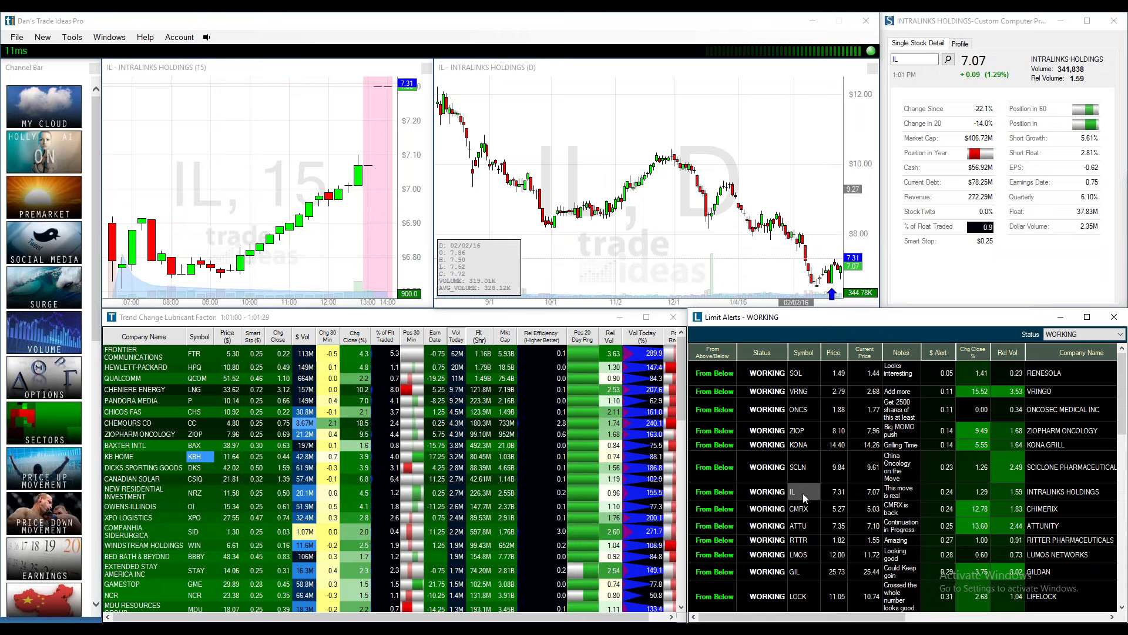
Load Chimerix (CMRX) from the alerts and zoom its daily chart in and back out.
click(803, 509)
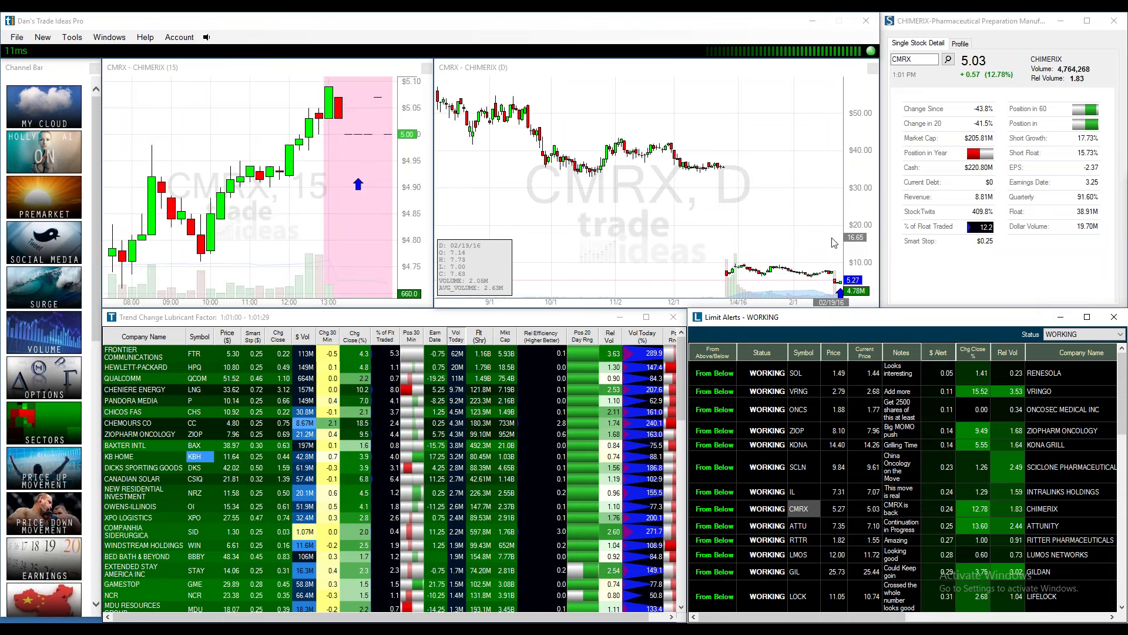
scroll(835, 243, up, 6)
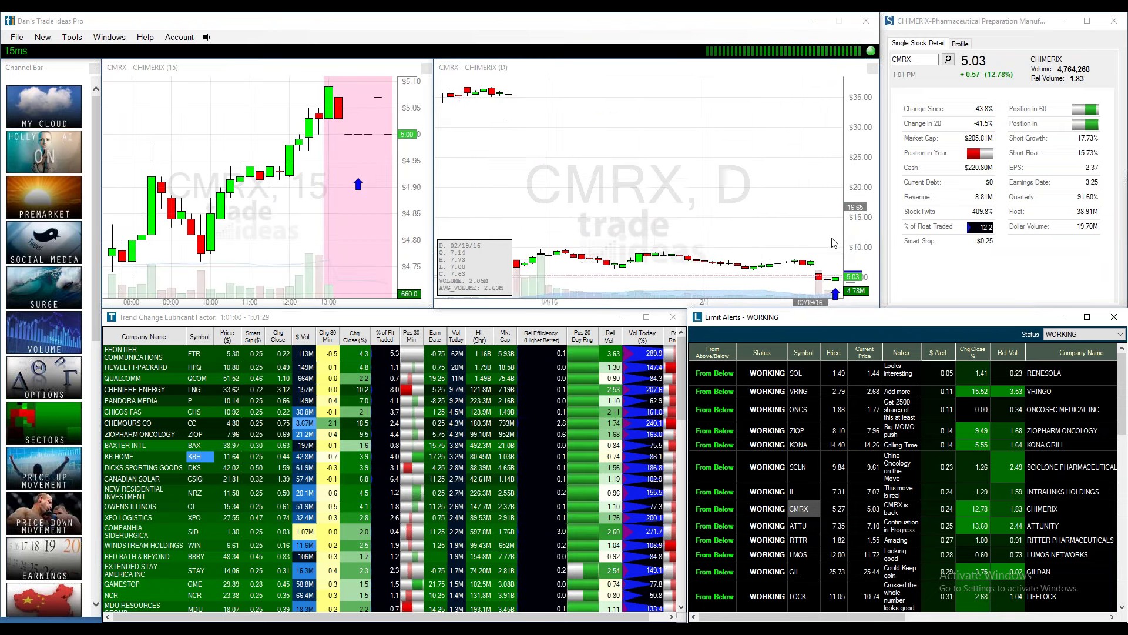
scroll(834, 243, up, 3)
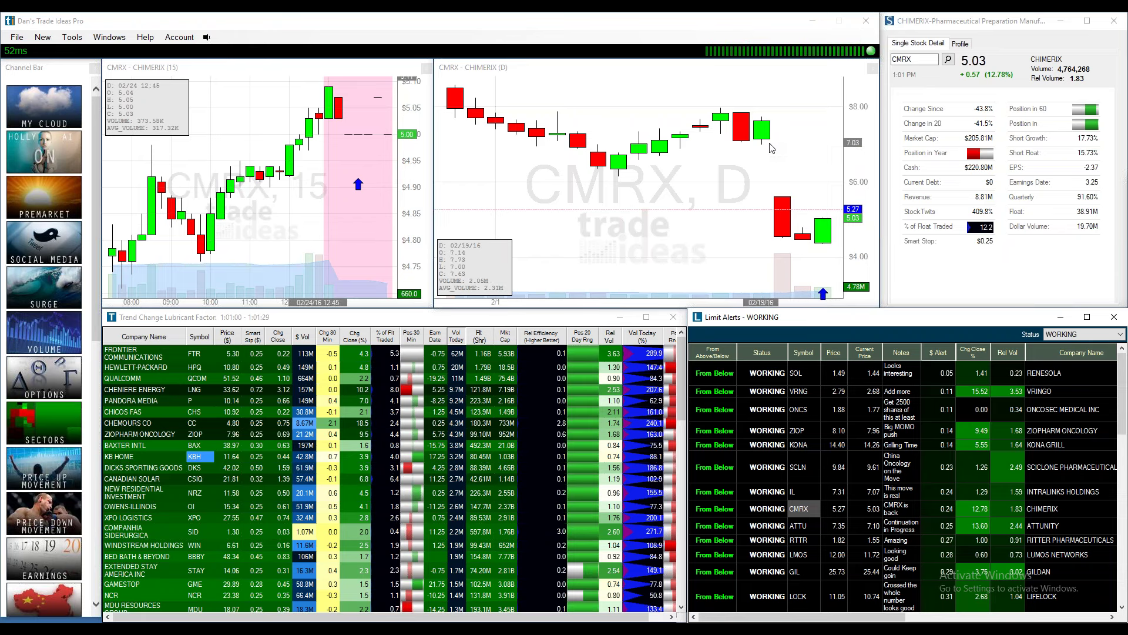
mouse_move(777, 165)
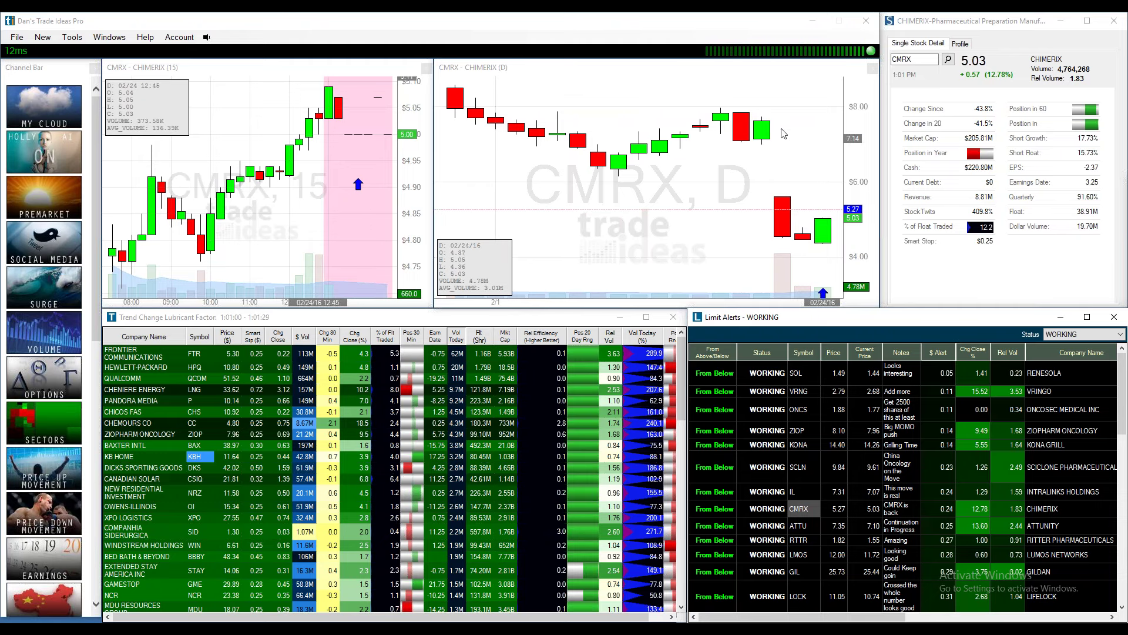
scroll(768, 127, down, 2)
scroll(768, 127, down, 3)
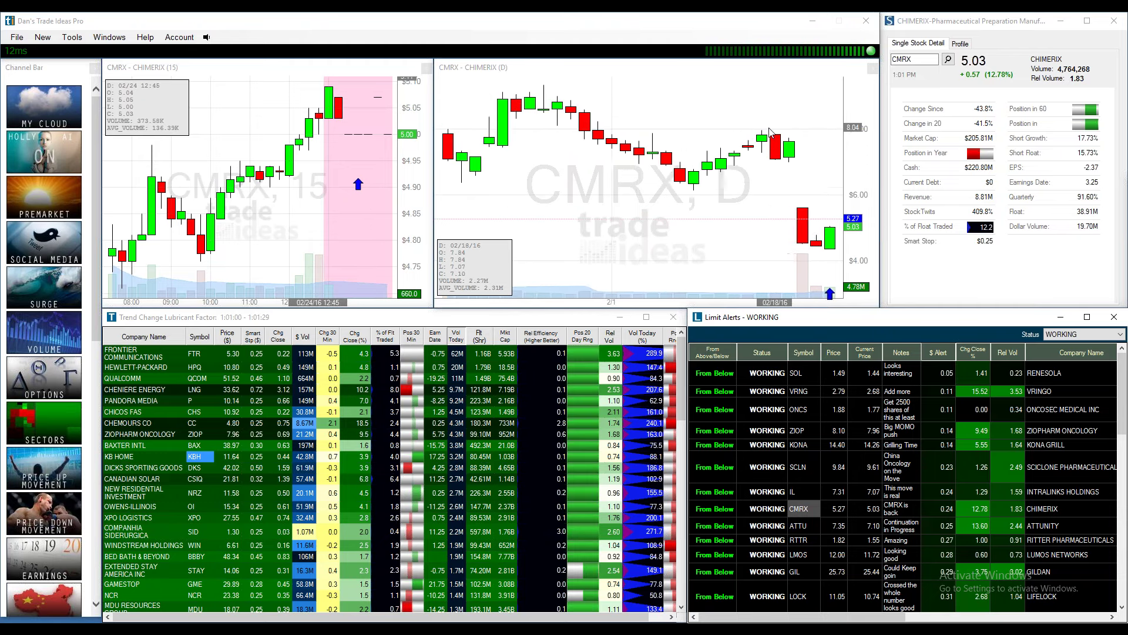
scroll(772, 134, down, 3)
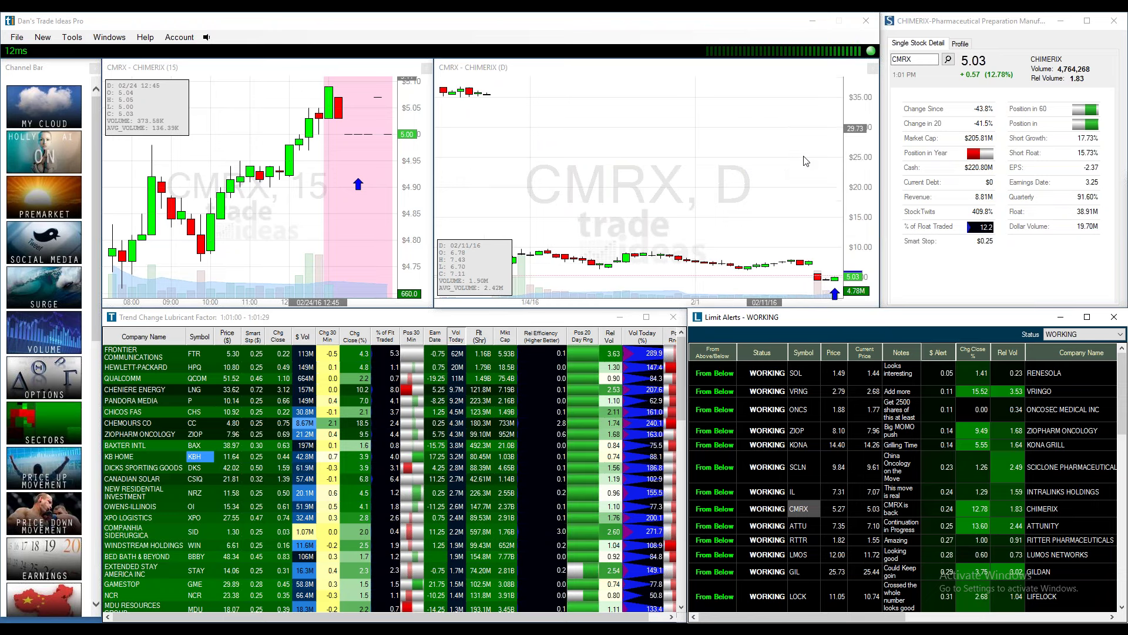
Review the ATTU, RTTR, LMOS, GIL and LOCK alert charts, then load Intel (INTC).
click(801, 526)
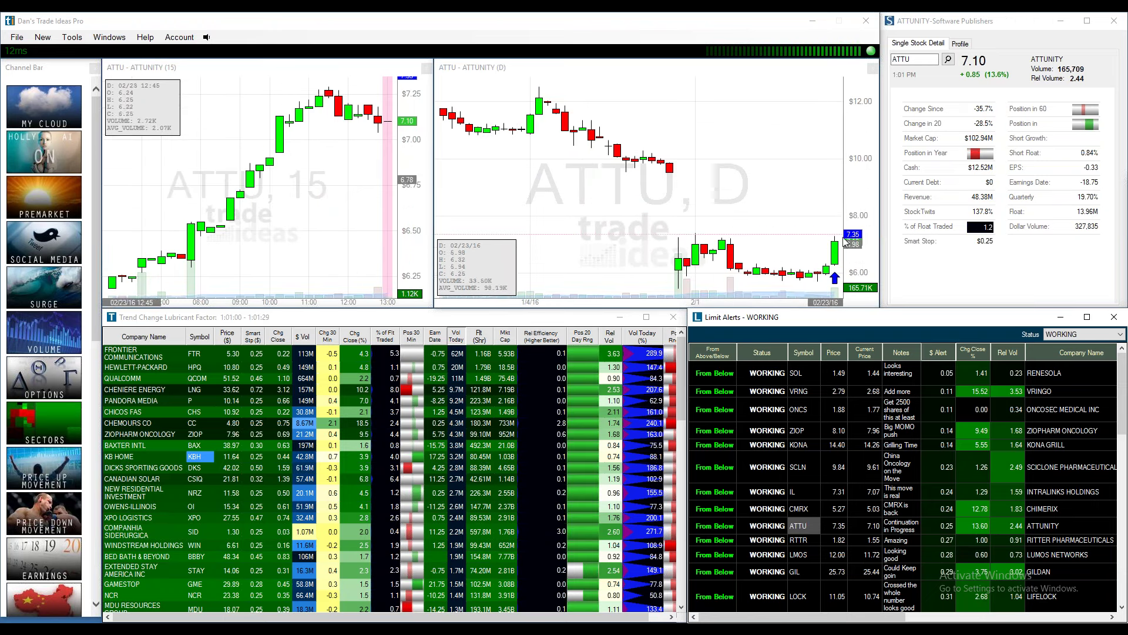
click(800, 541)
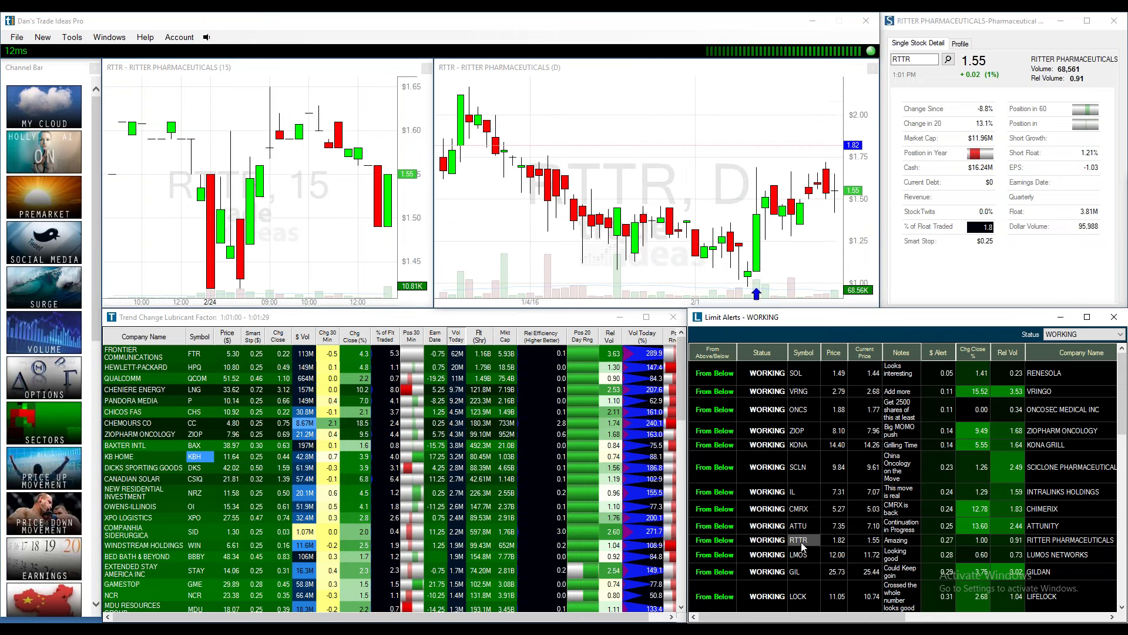
click(798, 556)
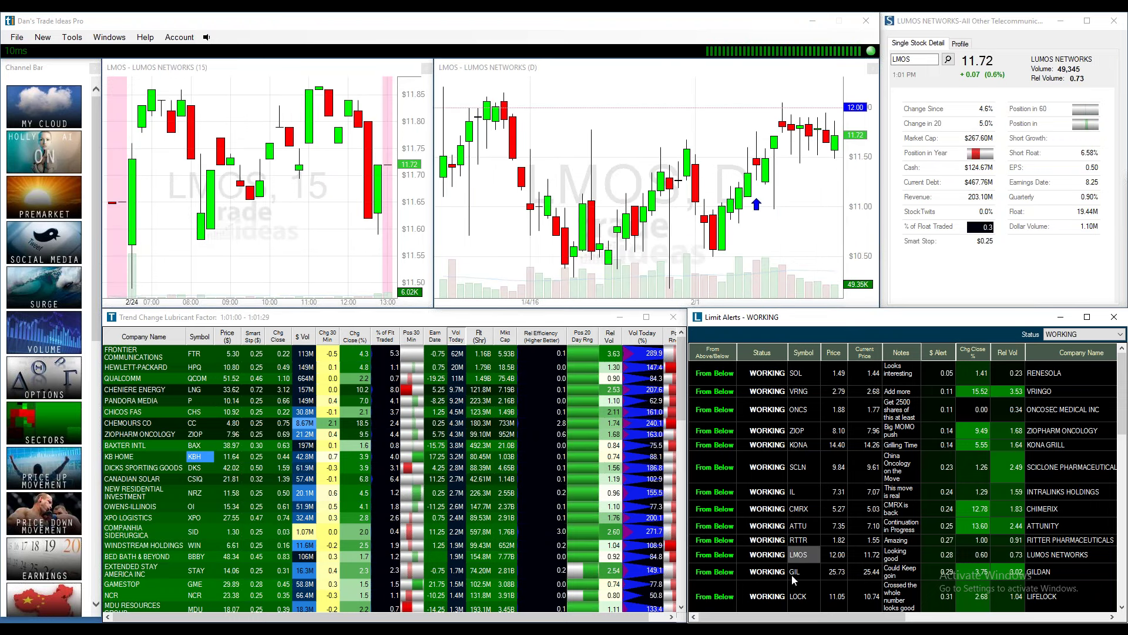
click(793, 574)
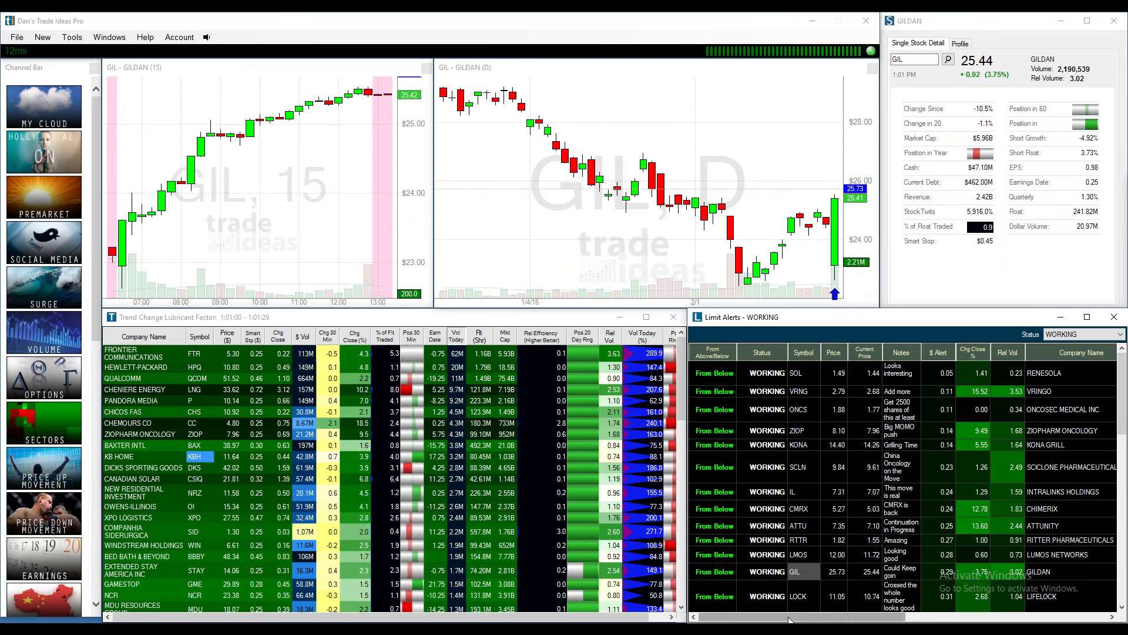
click(801, 596)
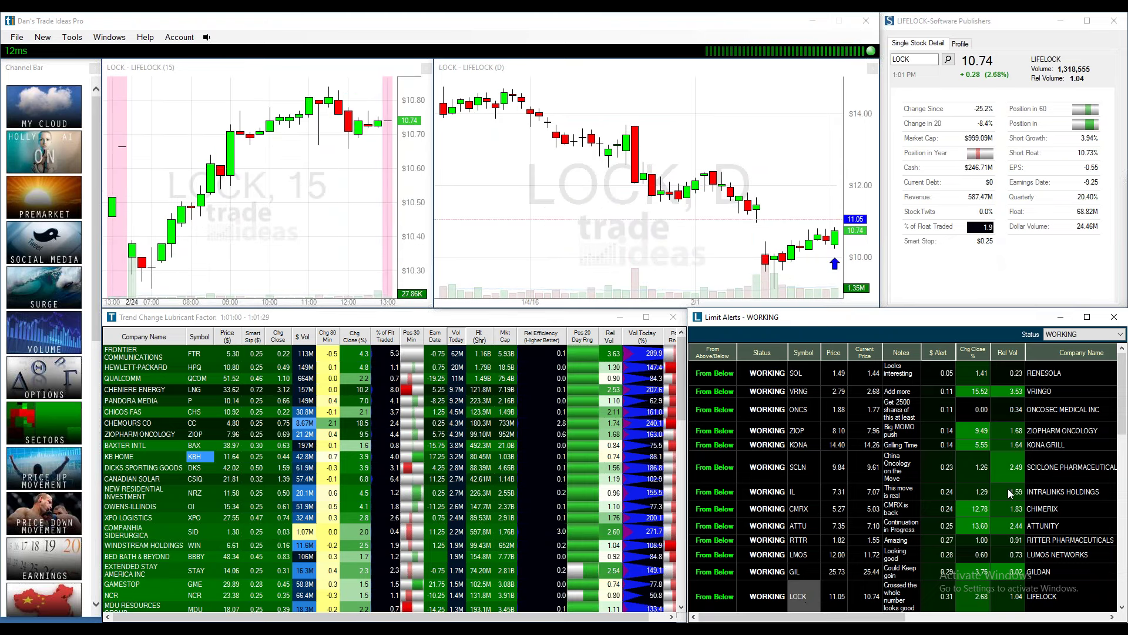
scroll(800, 594, down, 5)
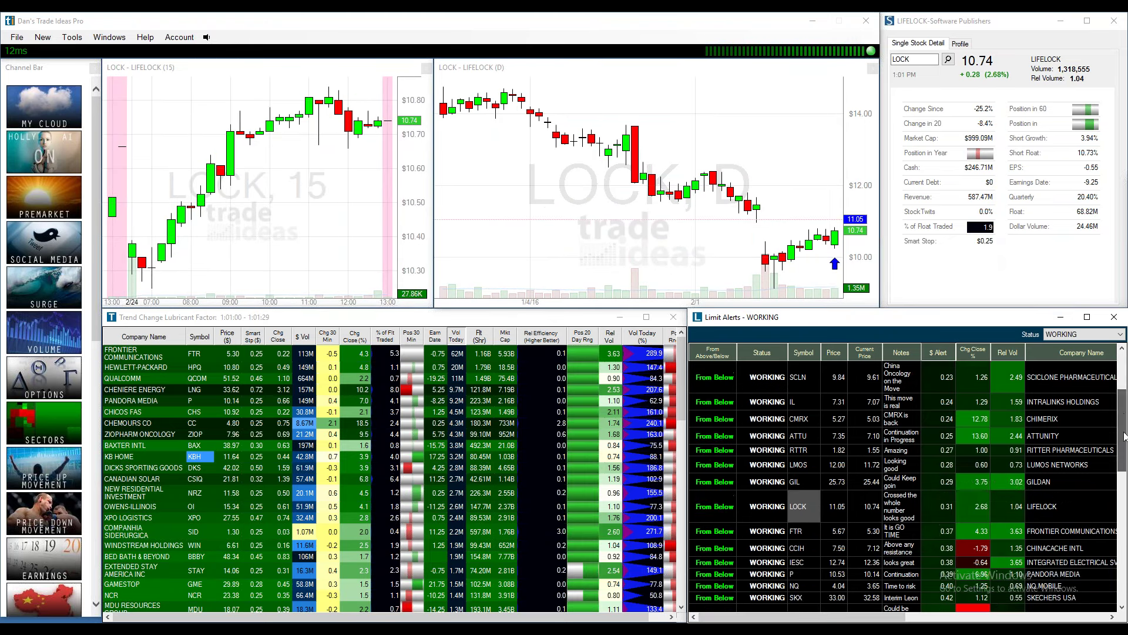
click(795, 559)
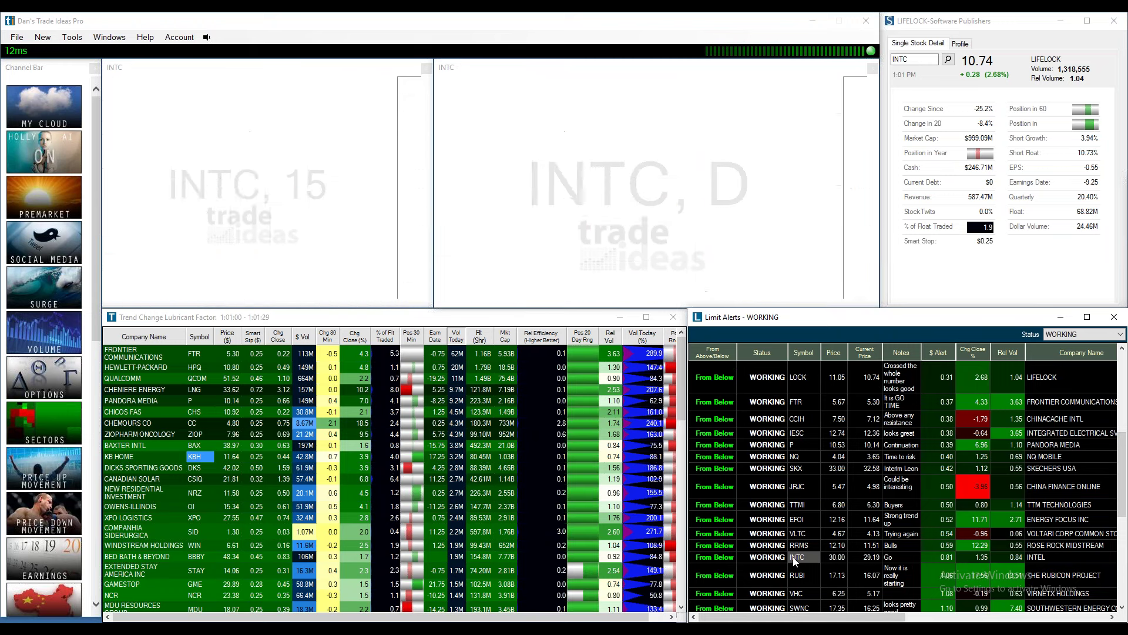
Reload INTC and zoom its daily chart out and back in to show November–February.
mouse_move(792, 289)
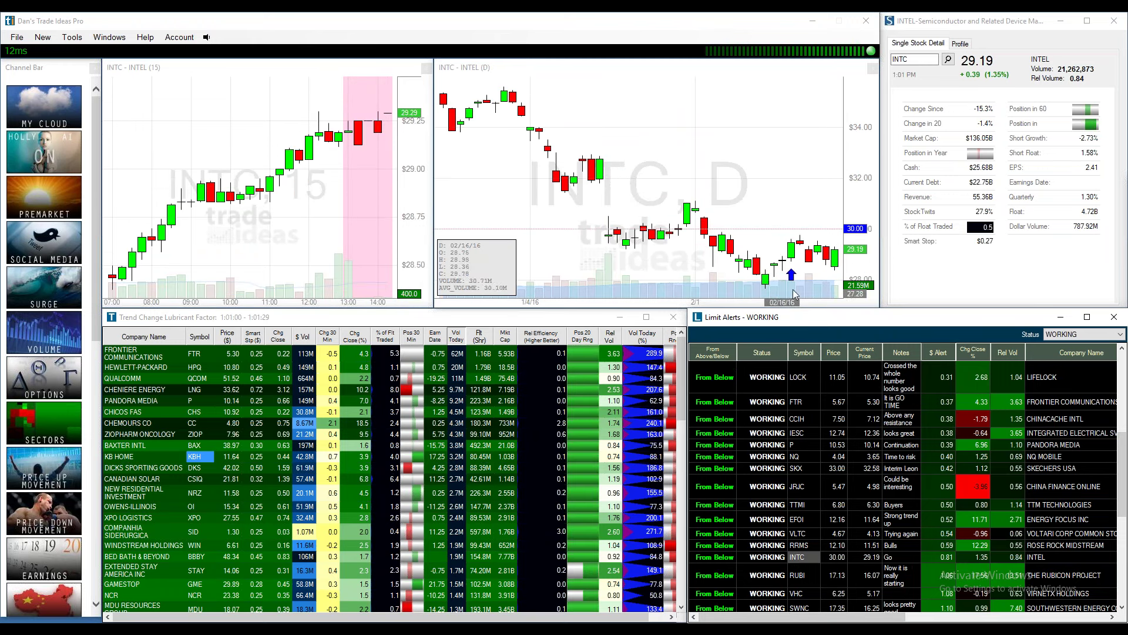
click(797, 559)
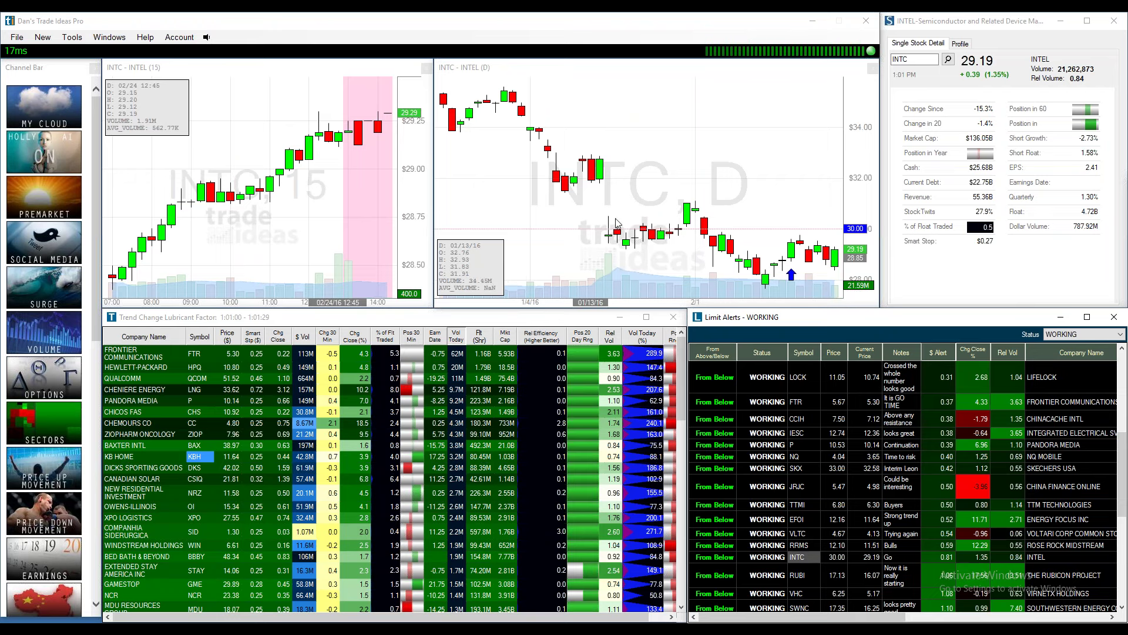
scroll(738, 210, down, 6)
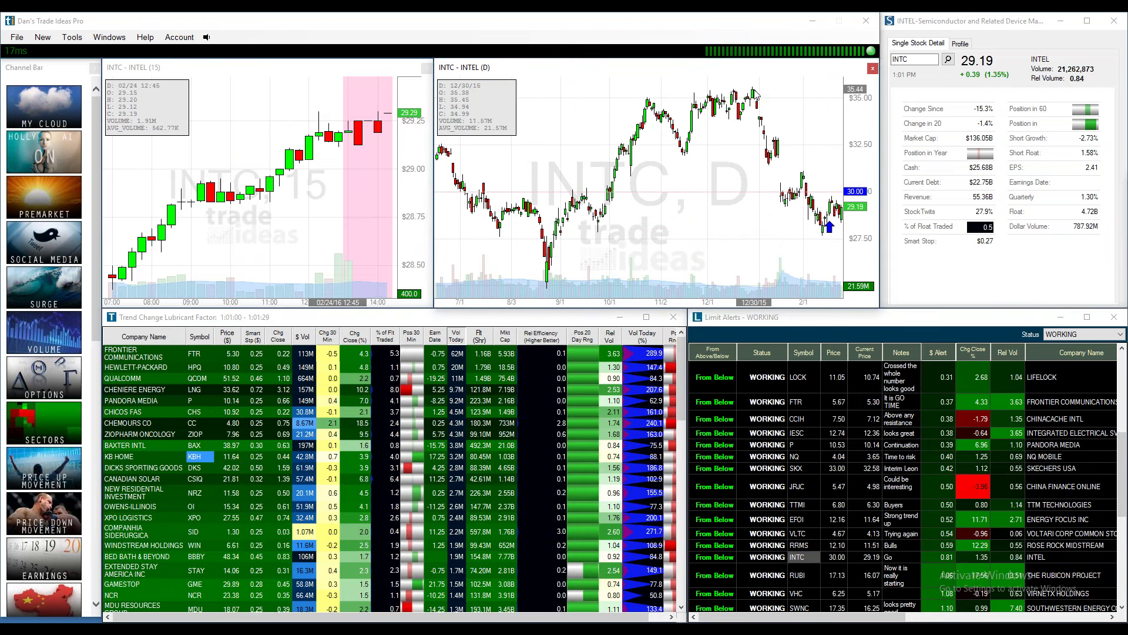
mouse_move(752, 93)
scroll(602, 206, down, 4)
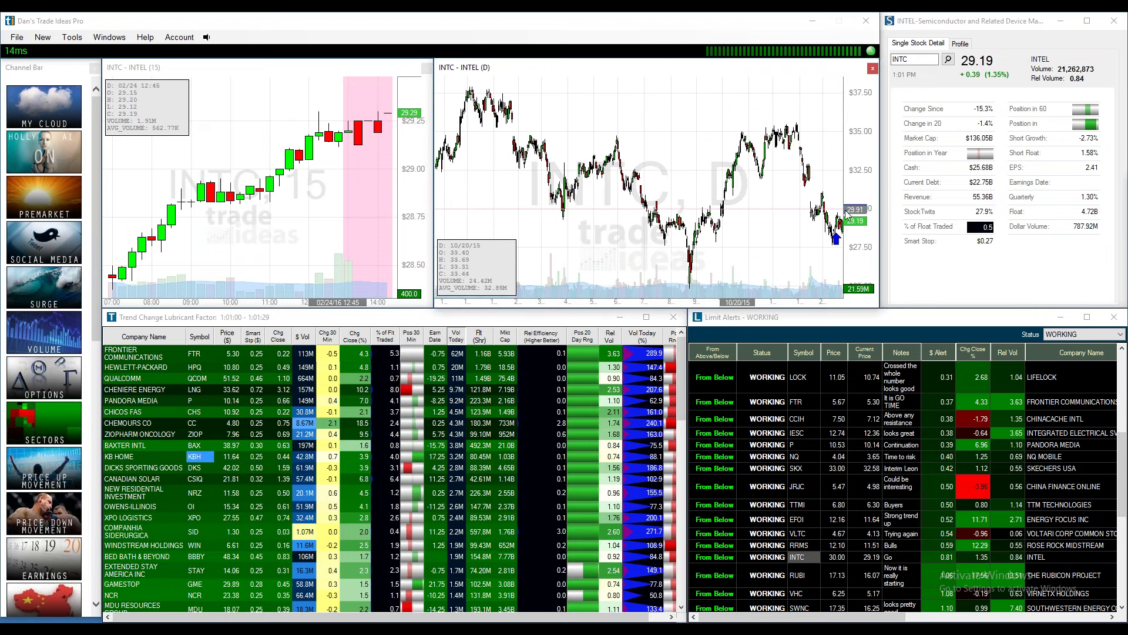
scroll(788, 238, up, 3)
scroll(789, 238, up, 2)
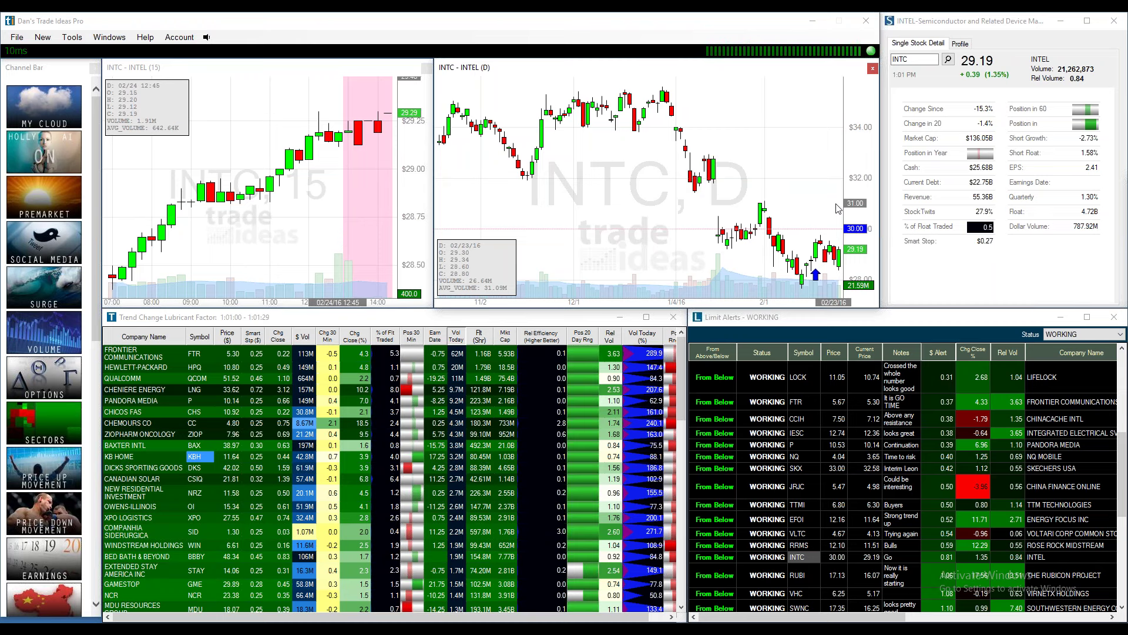
Inspect the VirnetX (VHC) alert on its daily chart, then load SID from Trend Change.
click(803, 594)
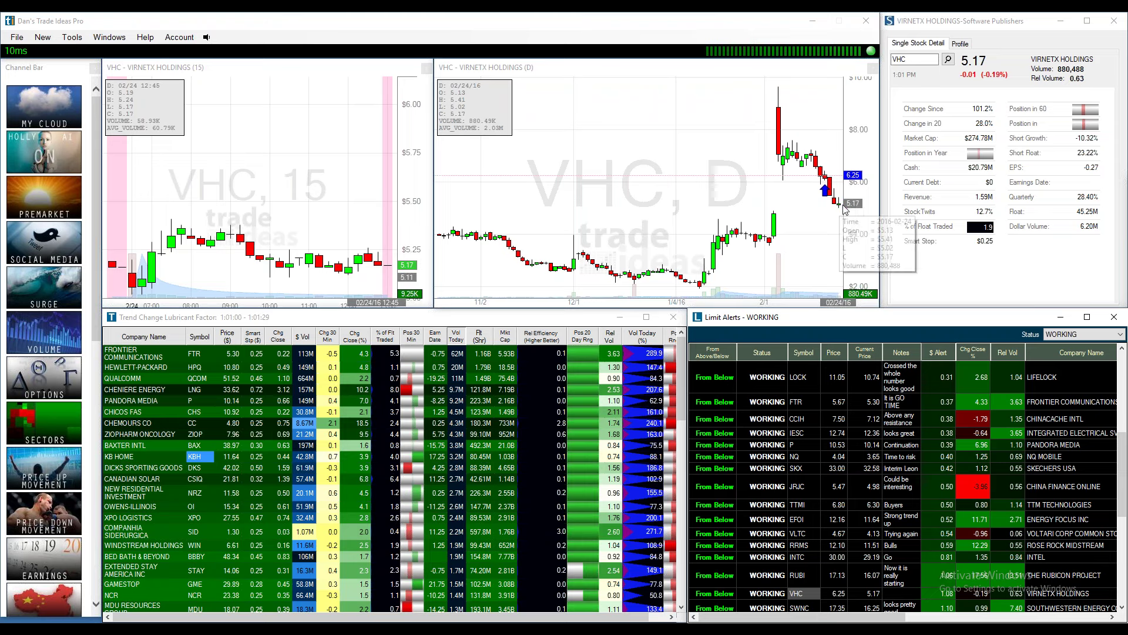
mouse_move(839, 187)
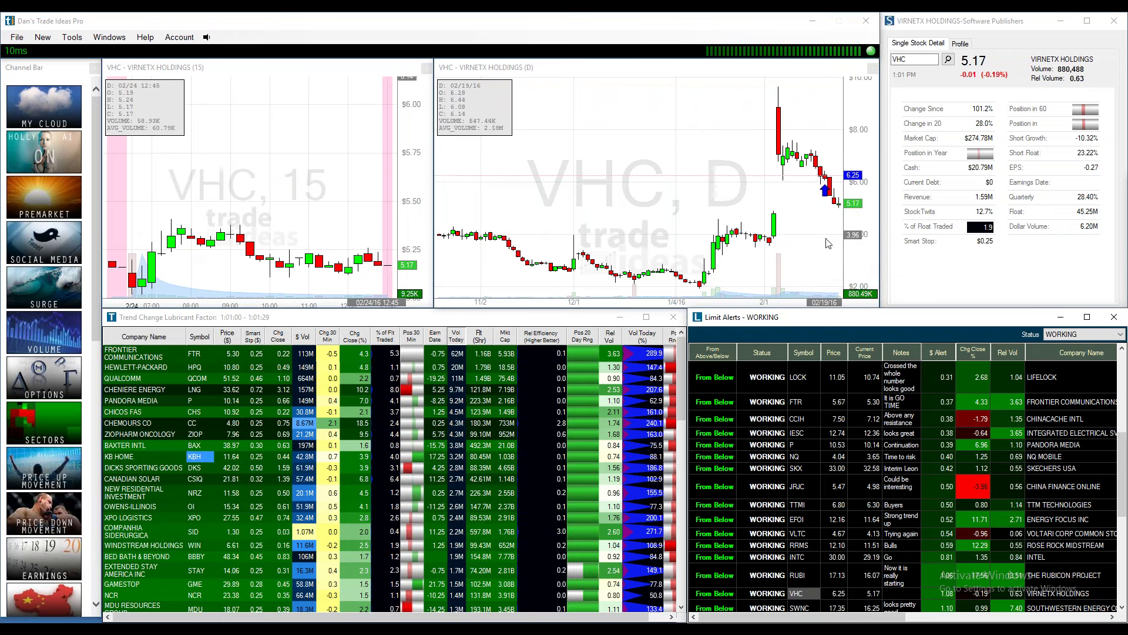
mouse_move(791, 111)
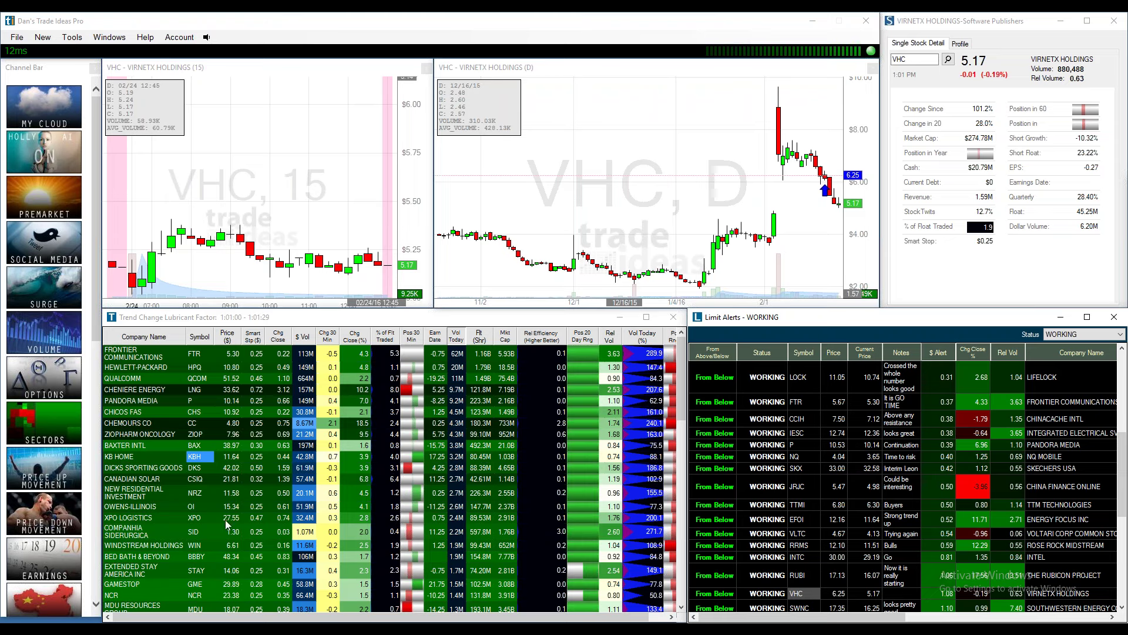
click(196, 532)
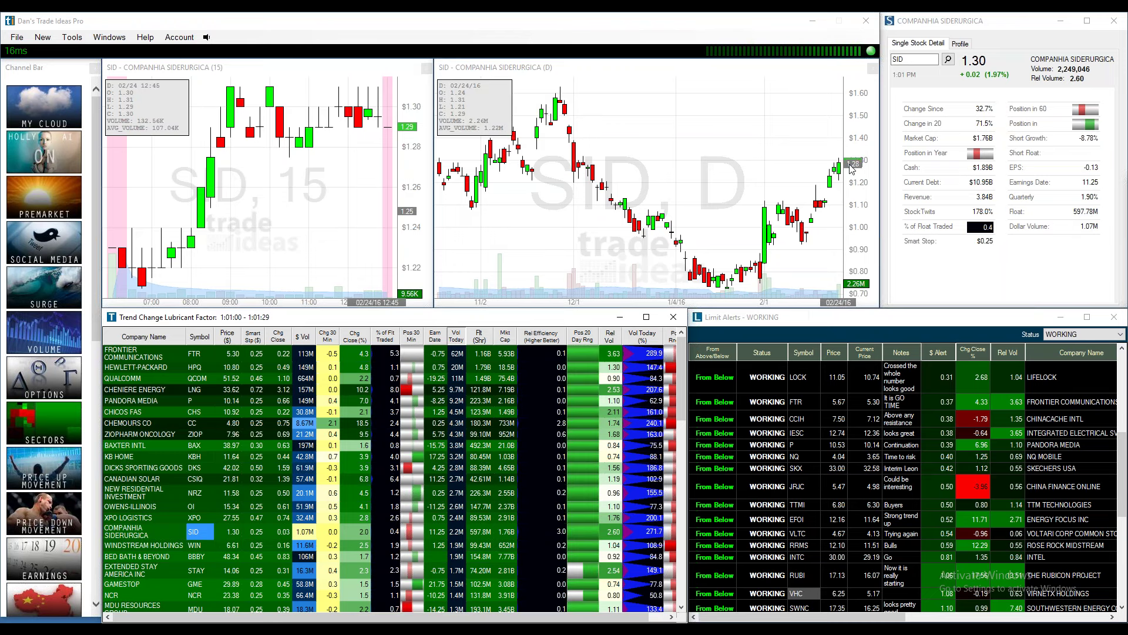
Load Windstream (WIN) and zoom its daily chart to show July through February.
click(193, 546)
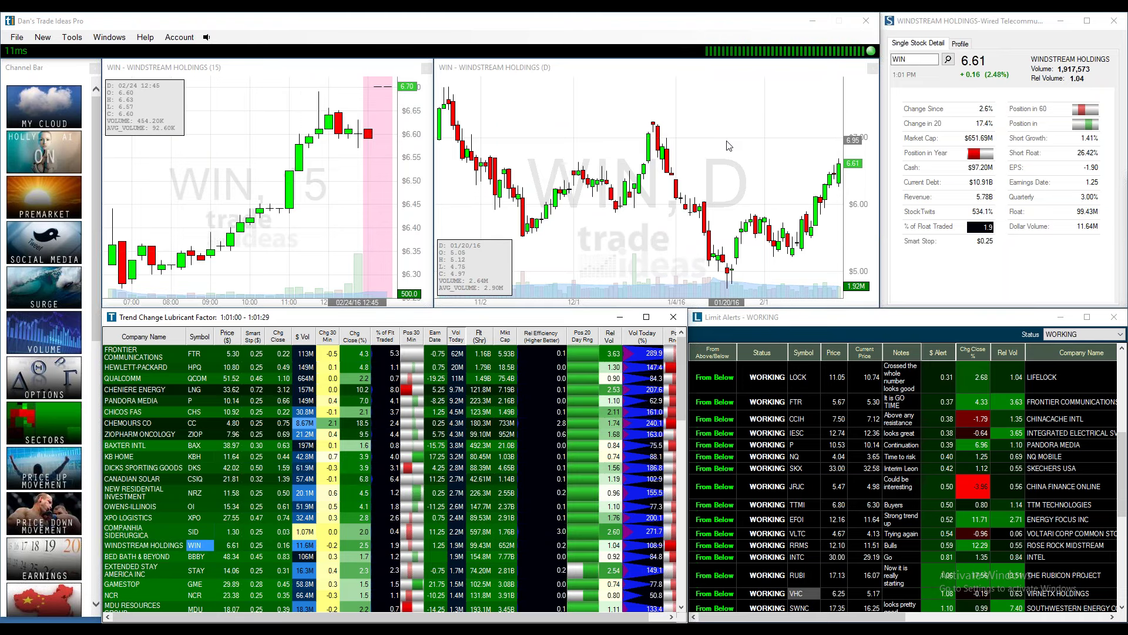
scroll(729, 146, down, 5)
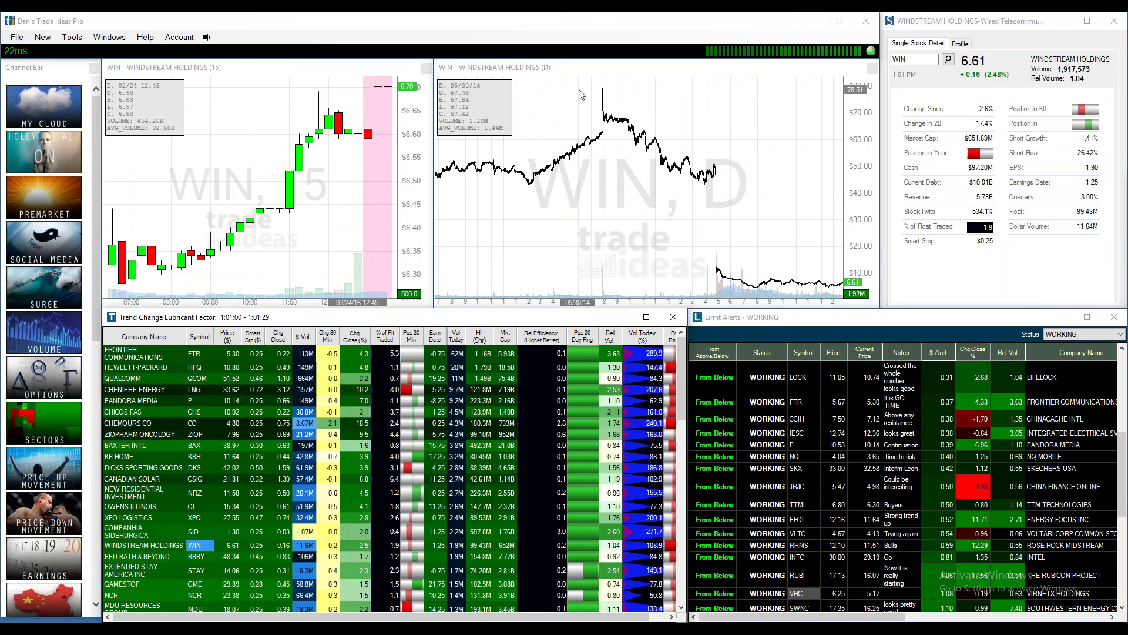
scroll(766, 220, up, 5)
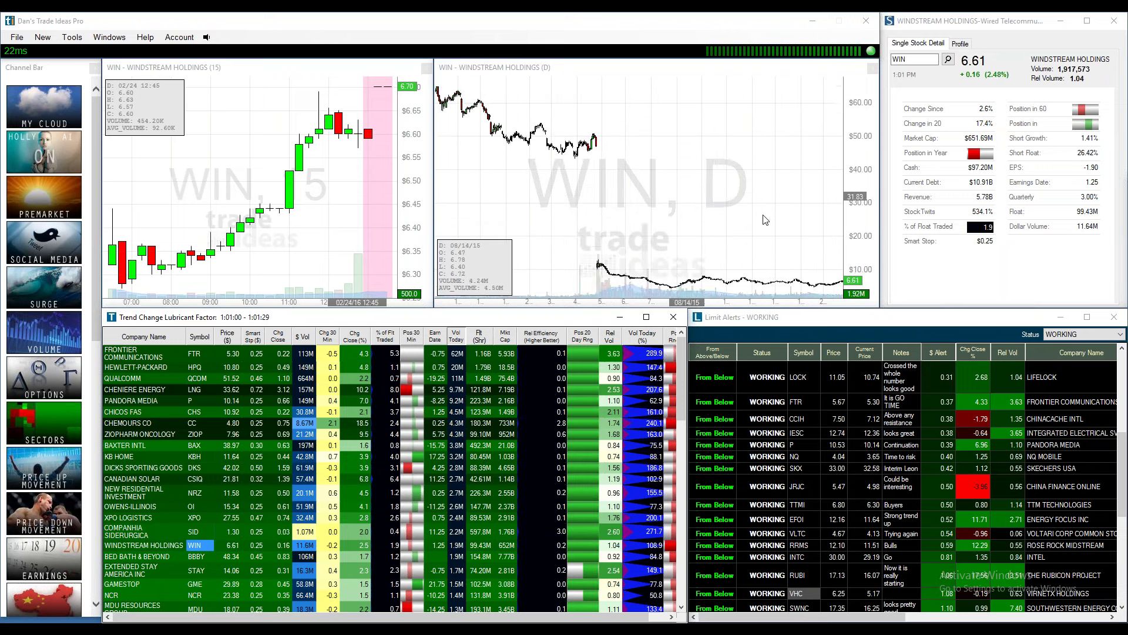
scroll(765, 220, down, 1)
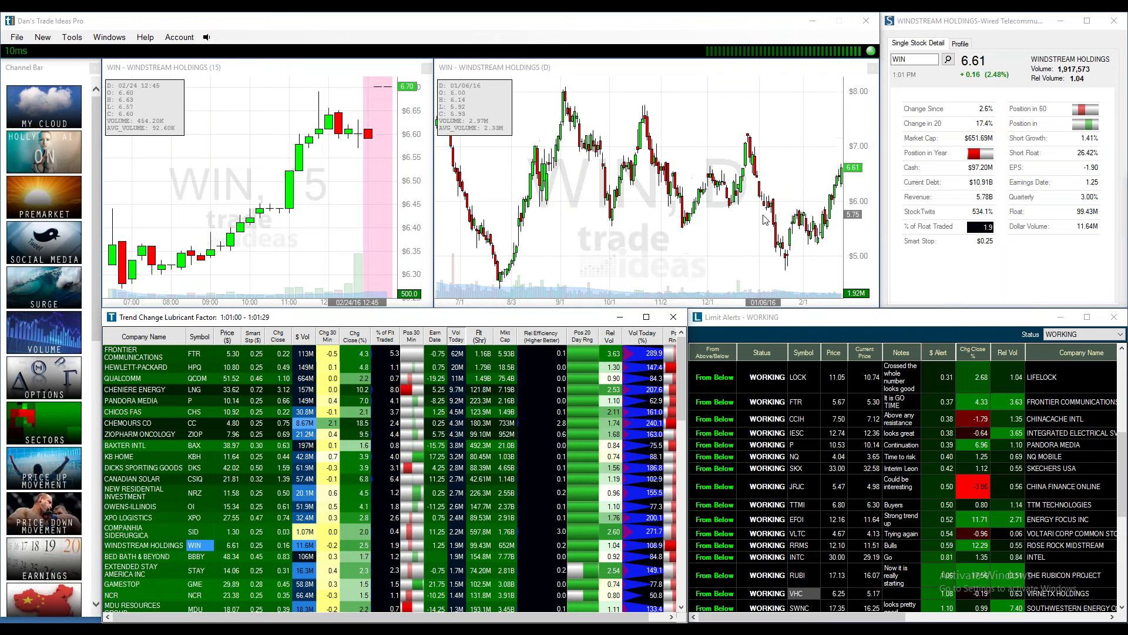
Draw a falling WIN trend line from the 09/02/15 peak to 02/24/16 and start a 6.82 limit alert.
right_click(694, 101)
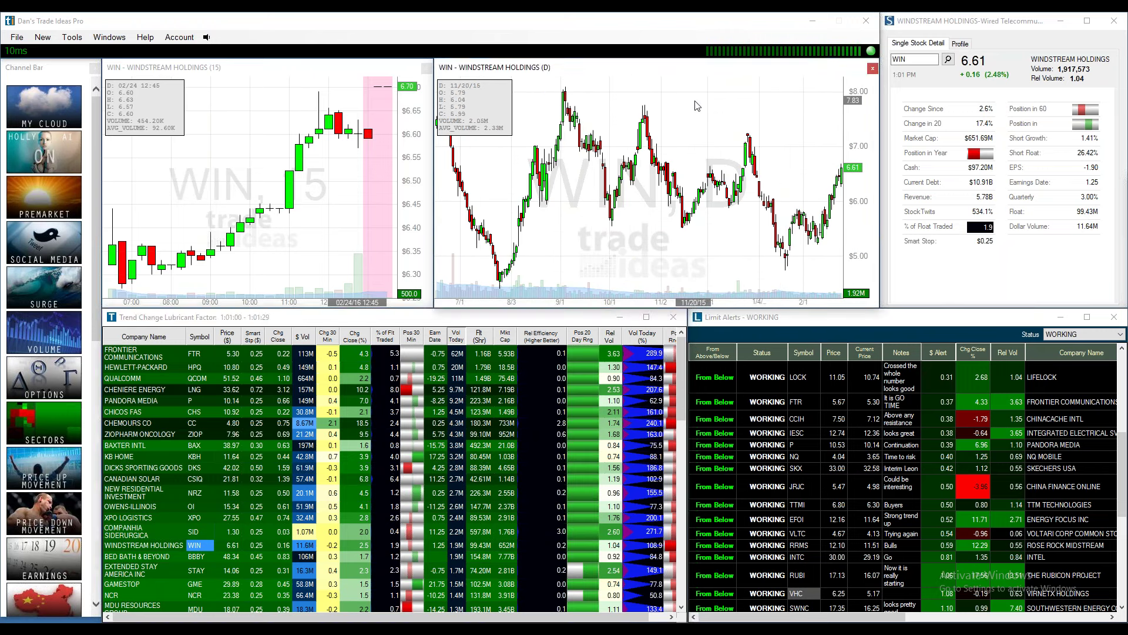
mouse_move(776, 163)
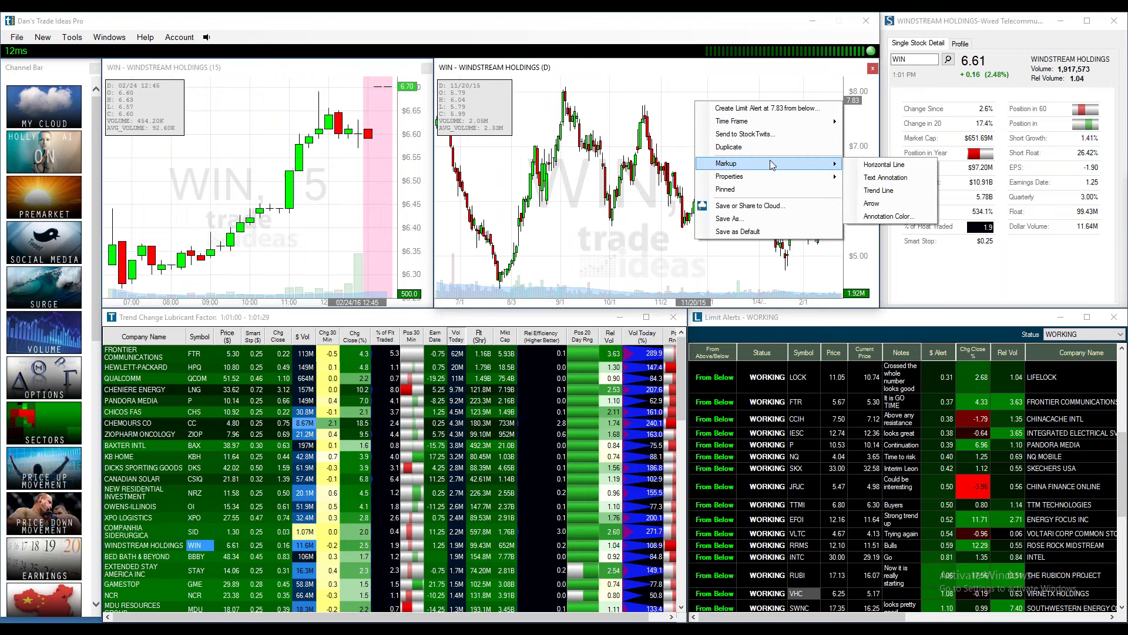
click(879, 190)
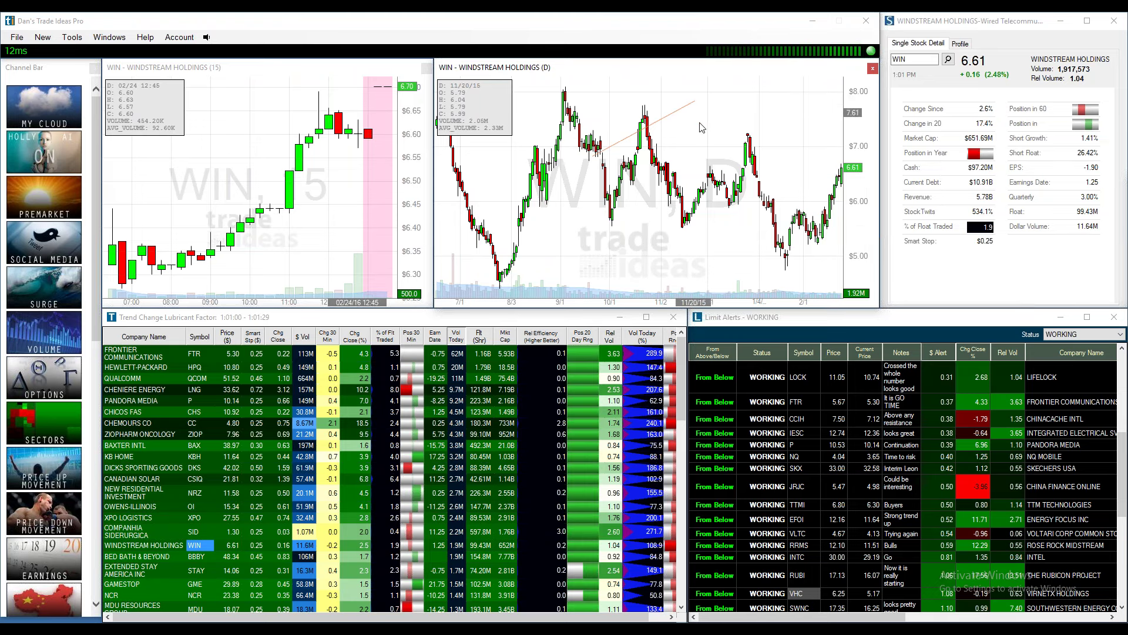
drag(692, 102, 838, 168)
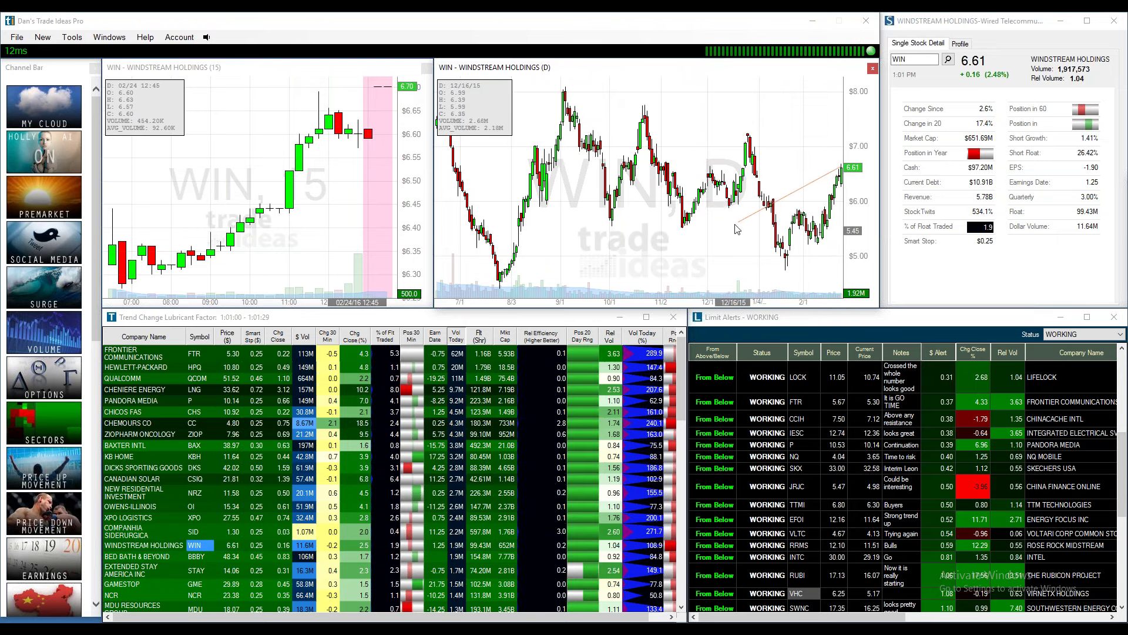
drag(737, 223, 795, 139)
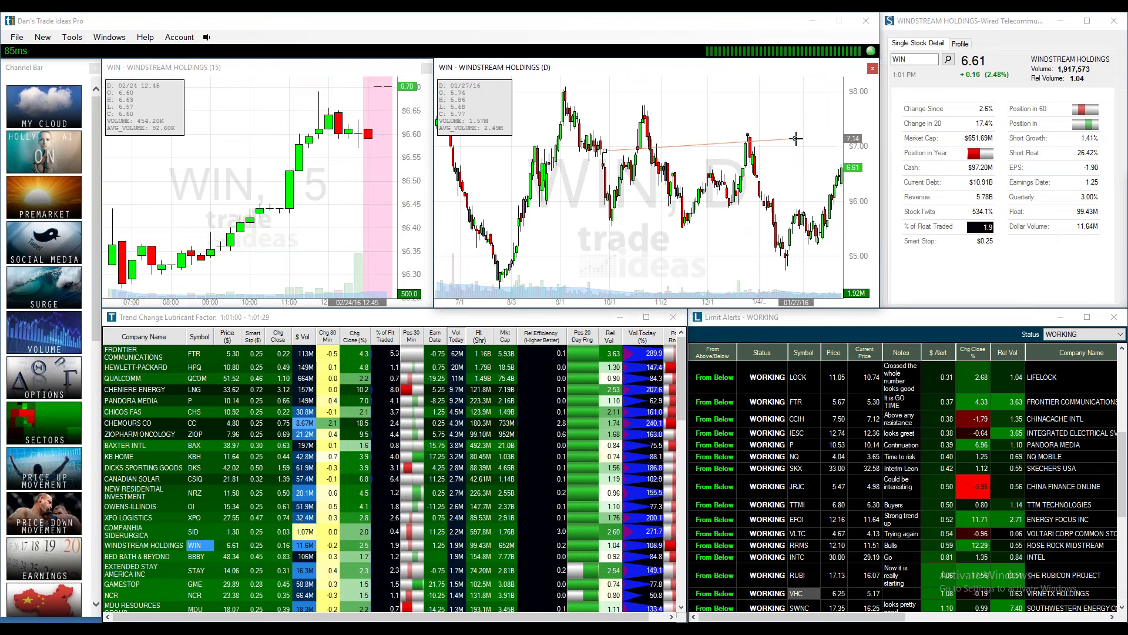
drag(605, 151, 562, 89)
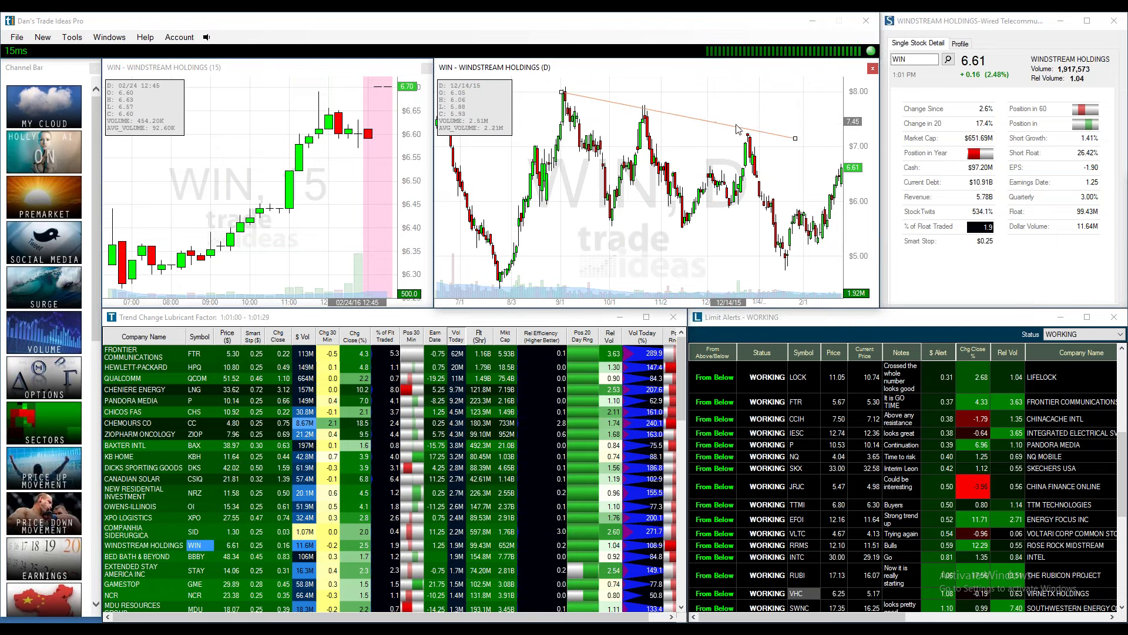
drag(798, 140, 848, 157)
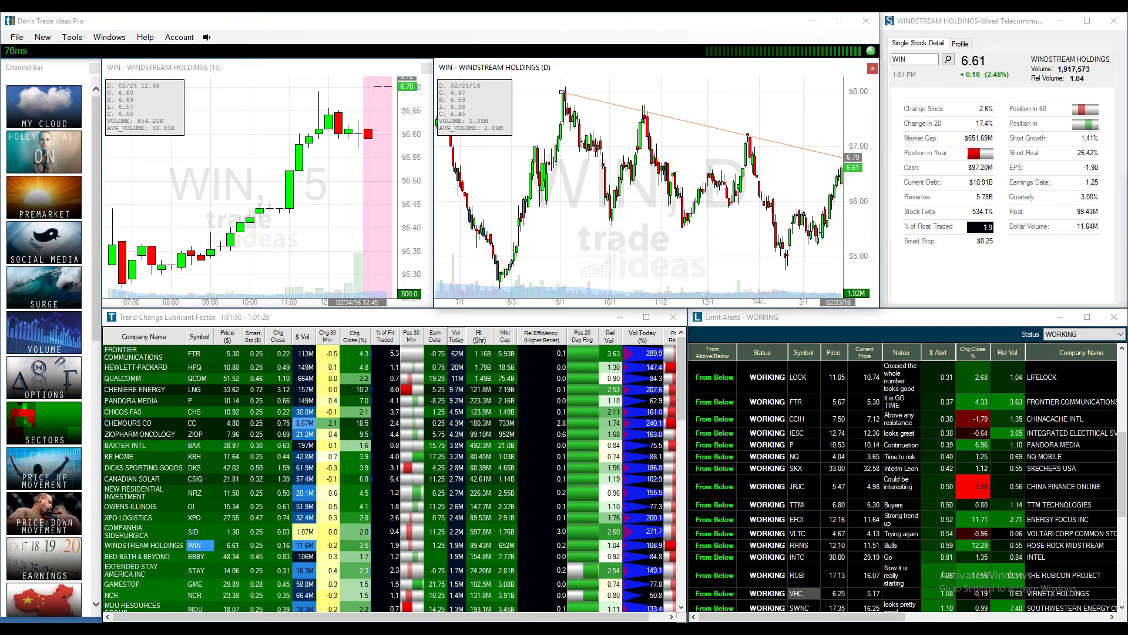
right_click(840, 157)
click(911, 164)
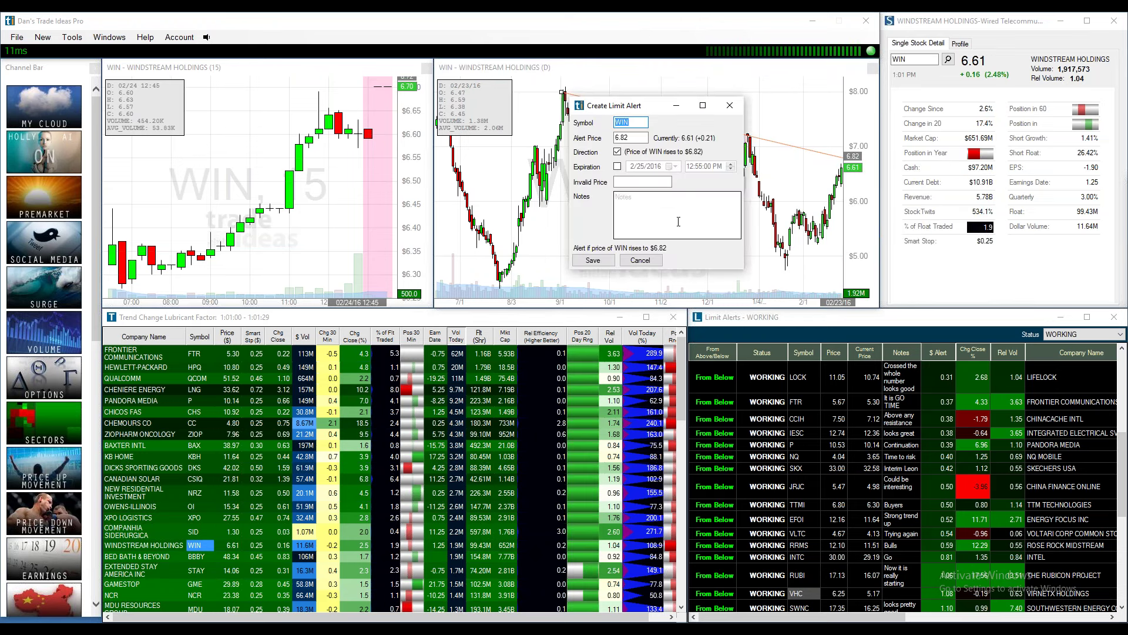
Save the WIN 6.82 alert with the note 'Trendline Break', then load BRKS.
click(667, 220)
text(Tre)
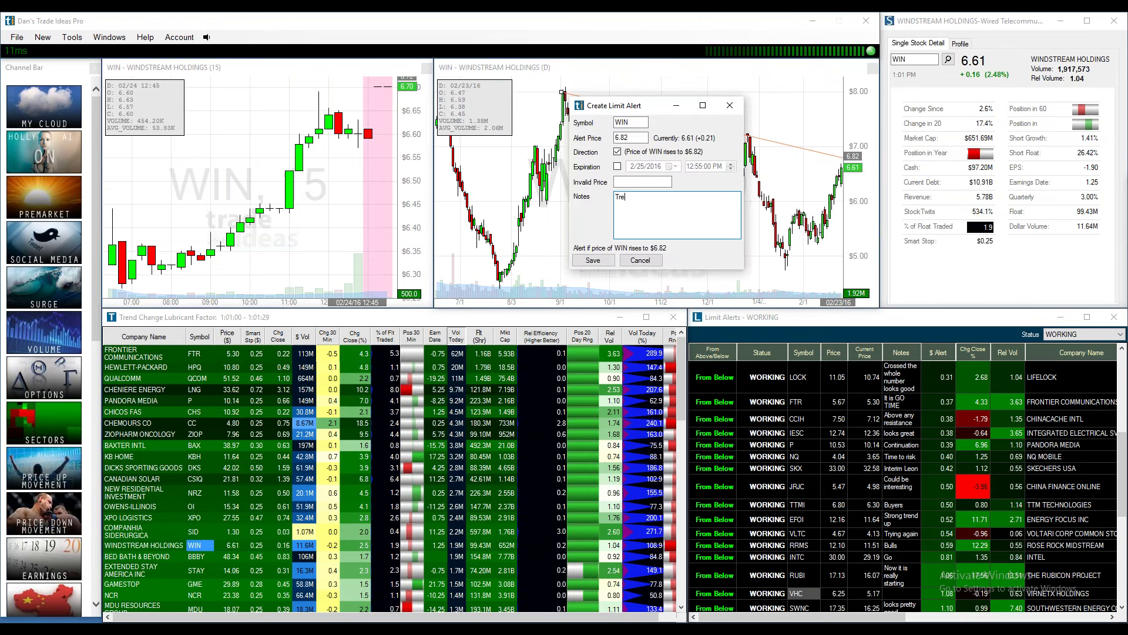
text(ndline Break)
click(595, 260)
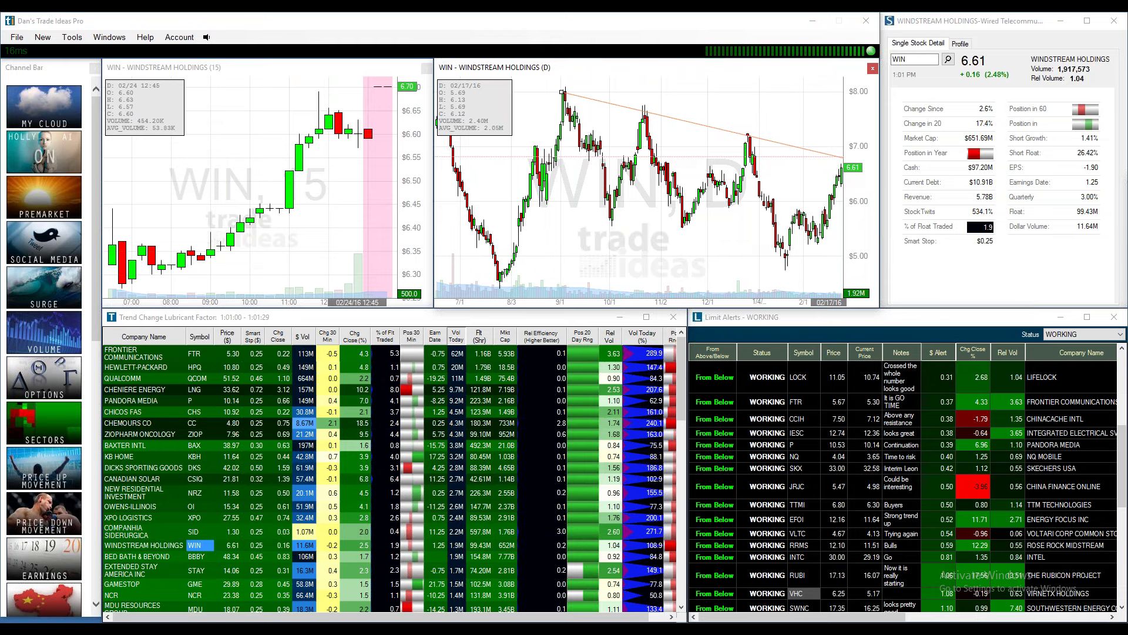
text(BRKS)
key(Return)
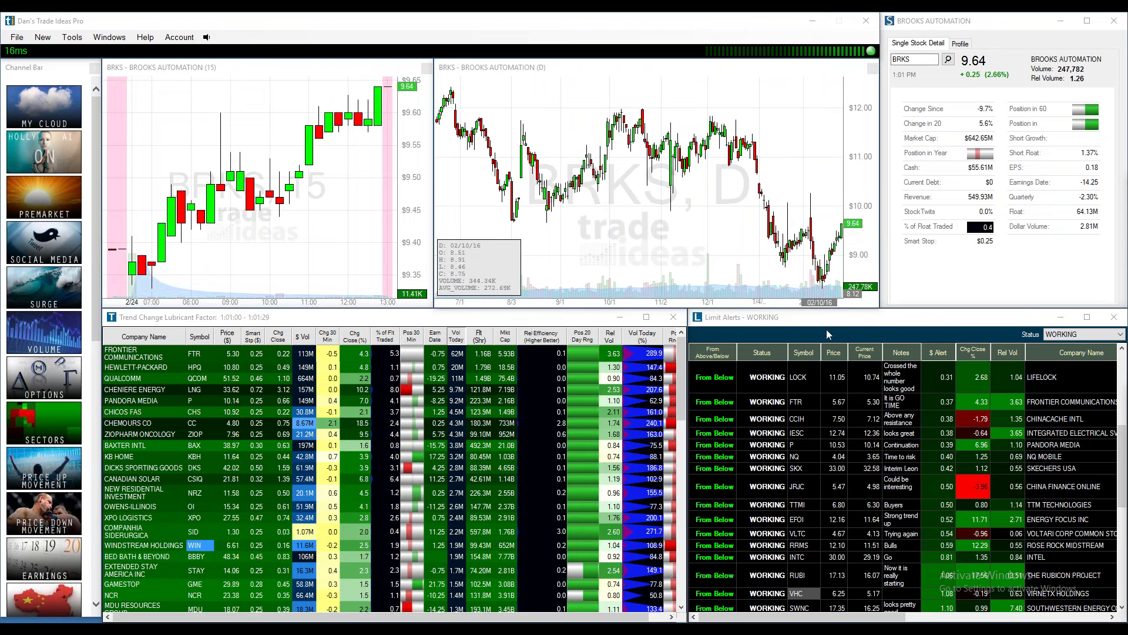
Save a BRKS limit alert at $9.83 noted 'I Like i', then load STAY from Trend Change.
right_click(829, 216)
click(847, 222)
click(687, 204)
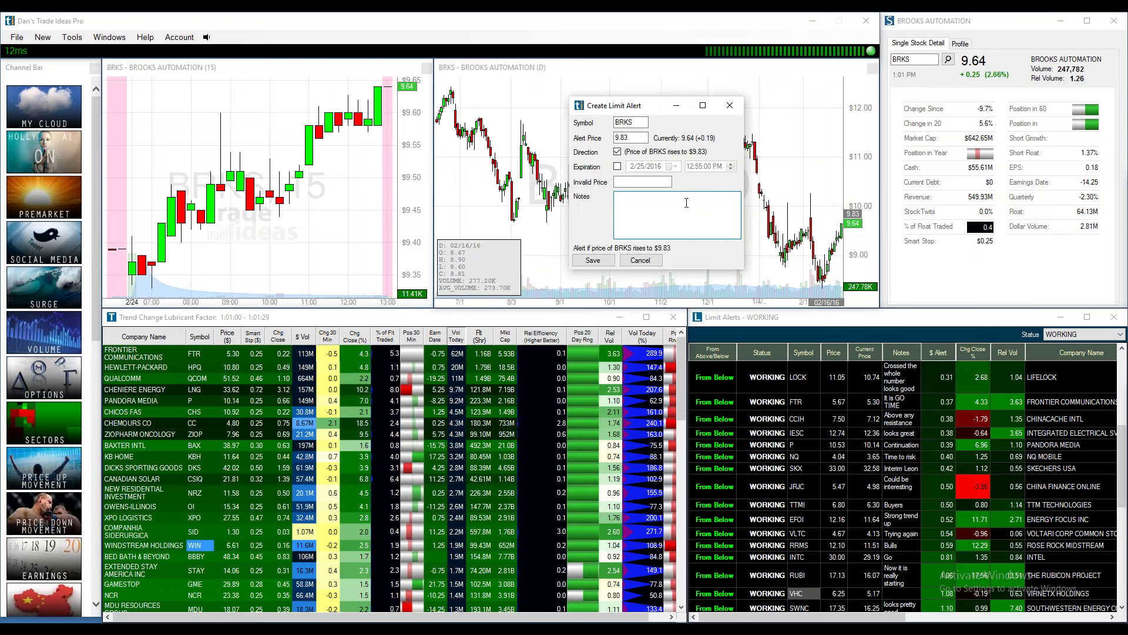
text(I Like it)
click(595, 261)
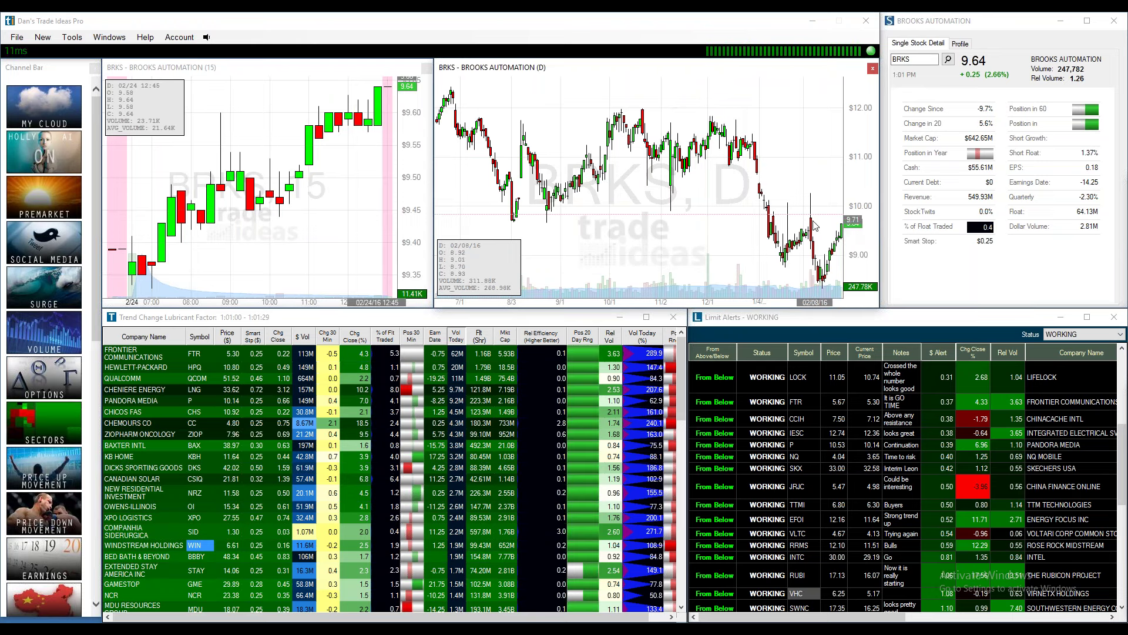
click(218, 568)
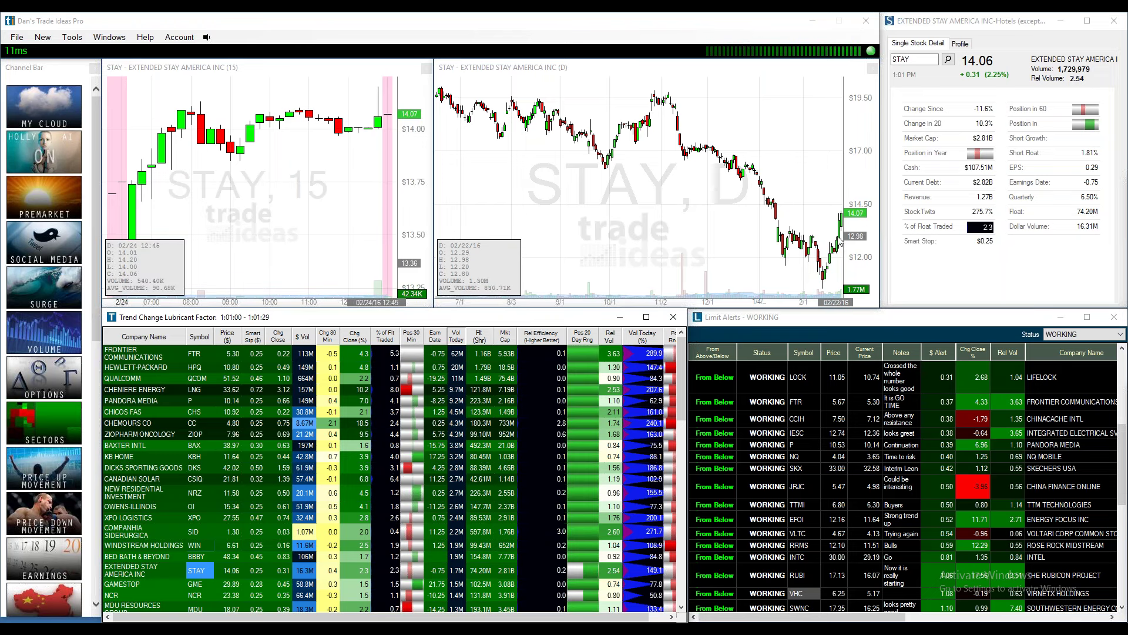
Draw a falling trend line on STAY's daily chart from the November high into late January.
mouse_move(839, 243)
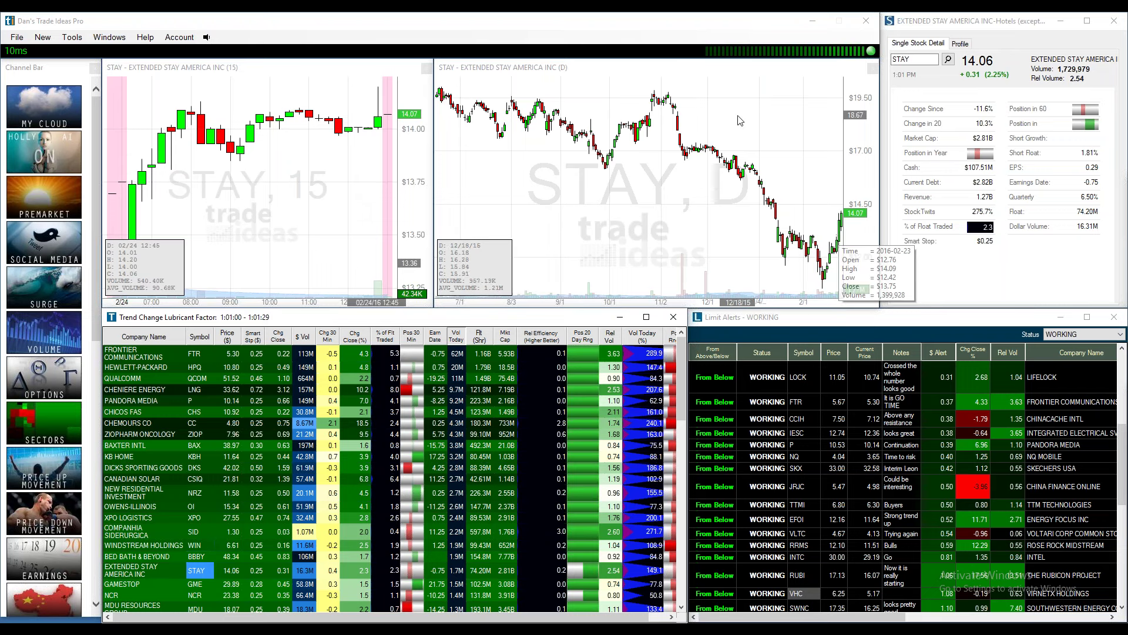
right_click(725, 102)
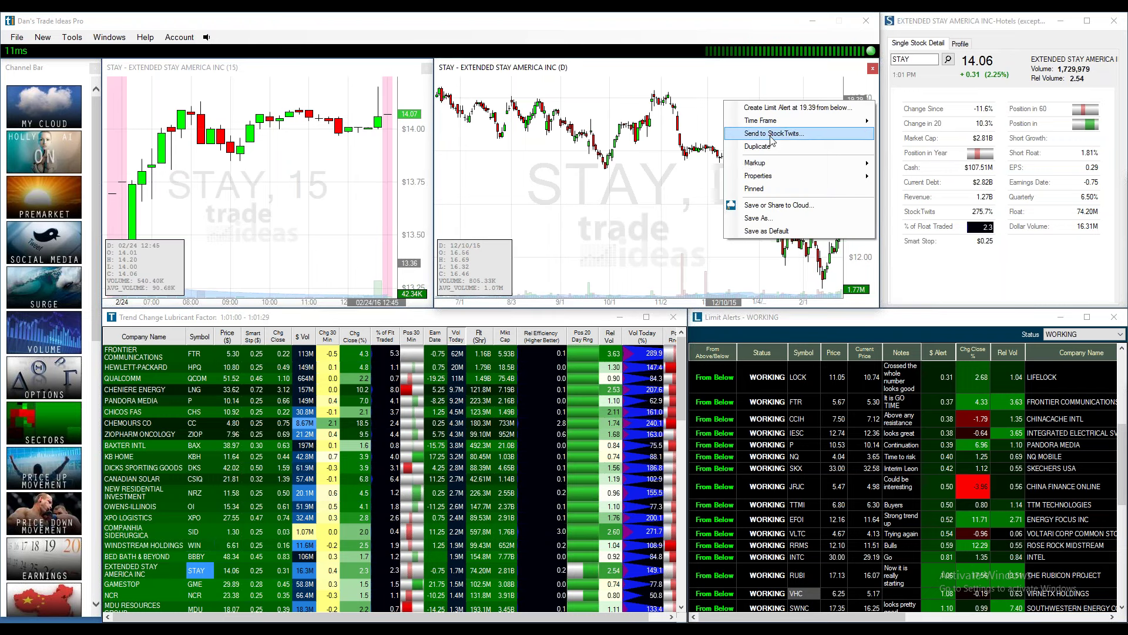
mouse_move(768, 164)
click(917, 203)
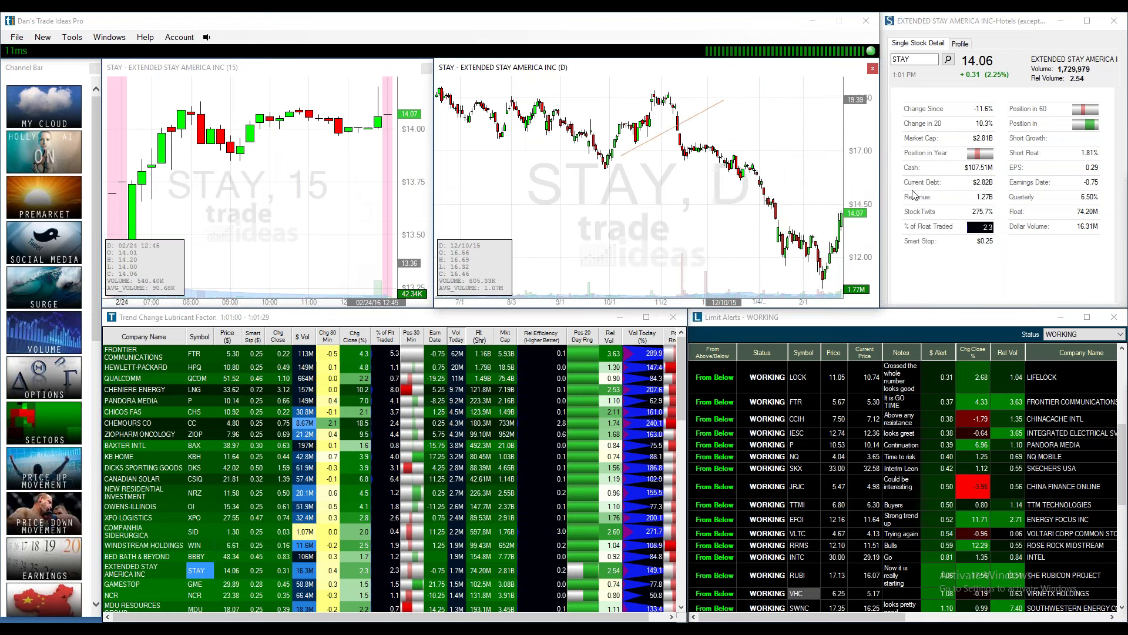
drag(718, 107, 748, 130)
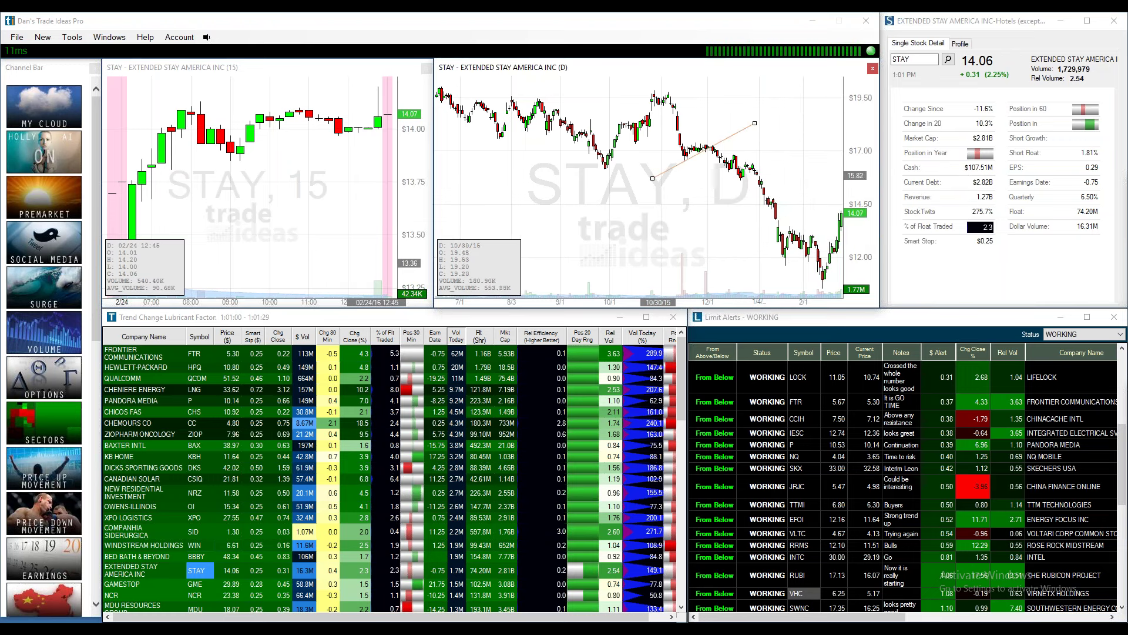
drag(652, 178, 668, 93)
drag(755, 123, 841, 238)
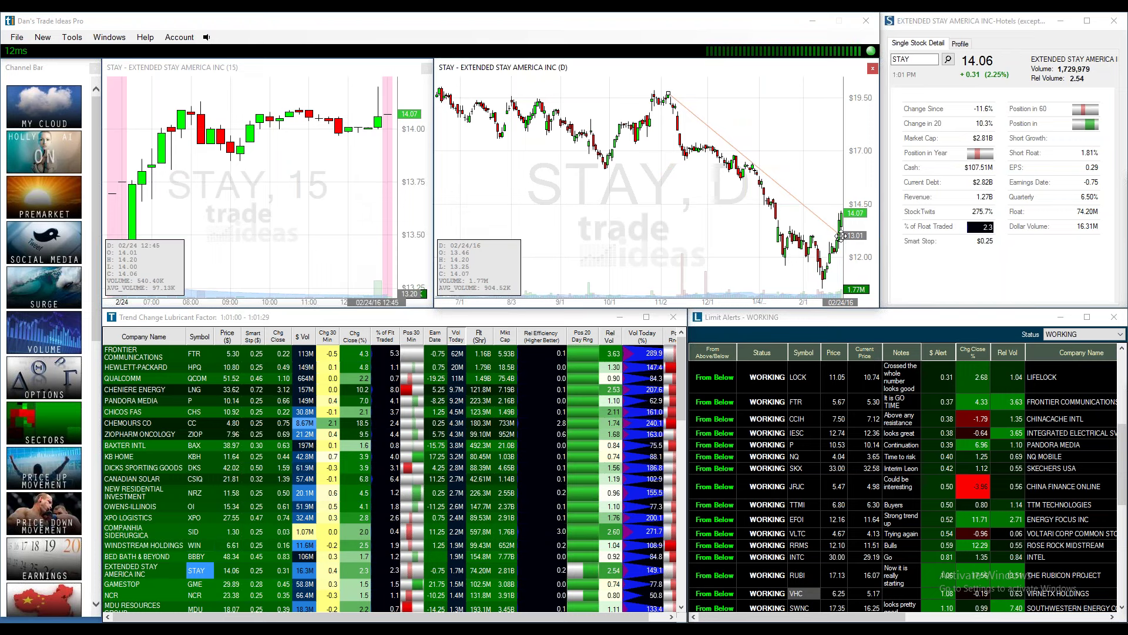
Save a STAY limit alert at 13.01 from the trend line, noted 'Buy the pullback'.
right_click(842, 235)
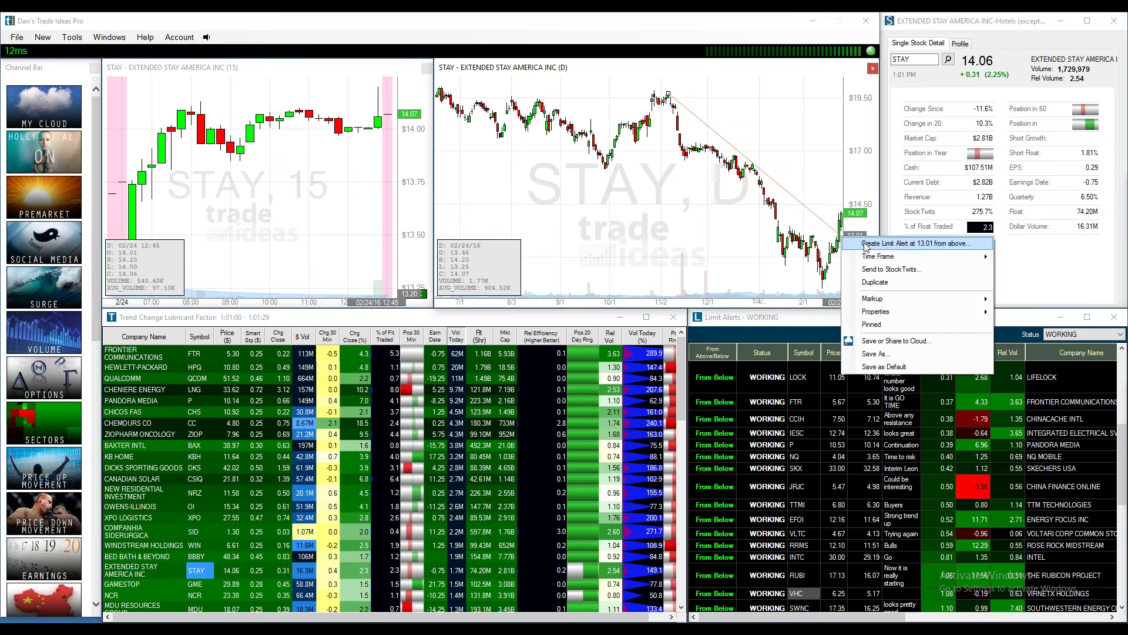
click(865, 243)
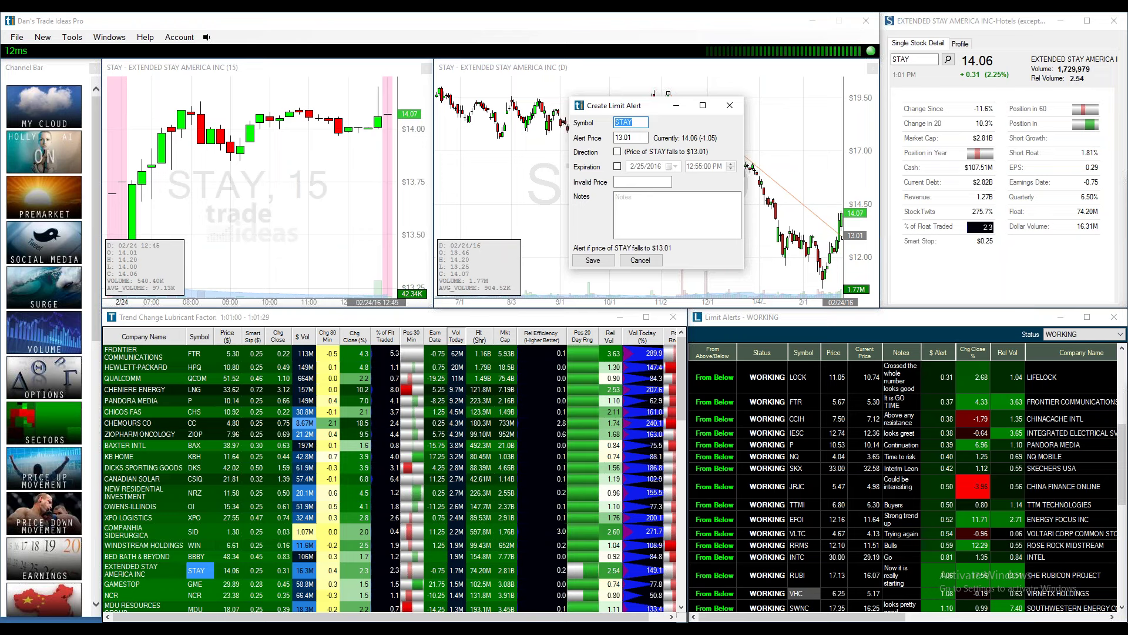
click(657, 208)
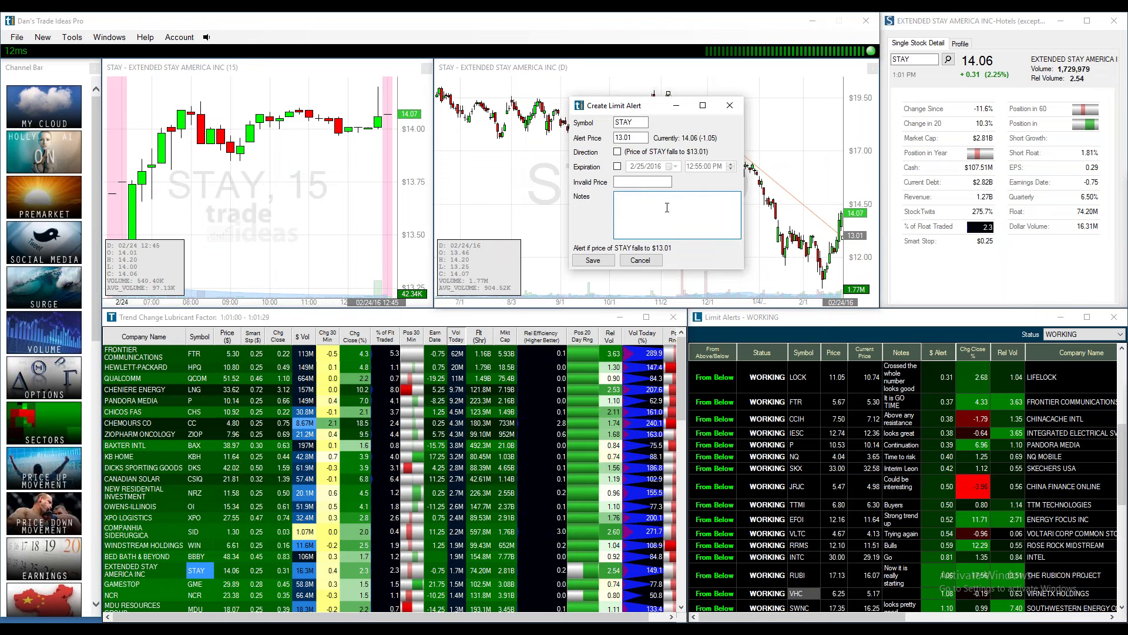
text(Buy the pullback)
click(593, 260)
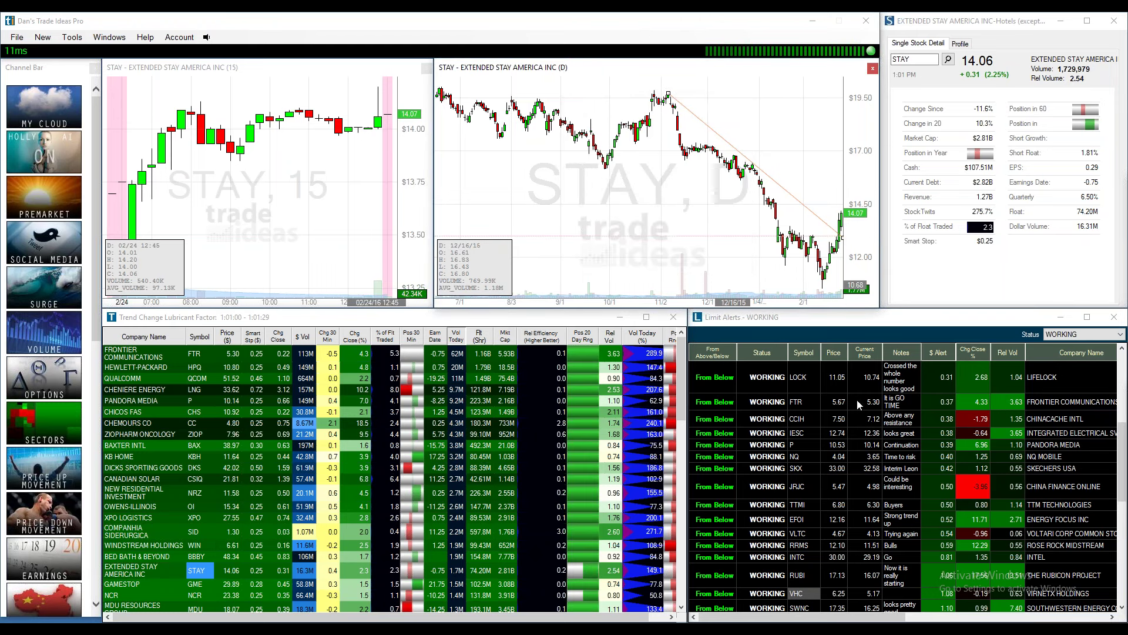
Bring the Limit Alerts list forward, enlarge it, and keep the Status filter on WORKING.
click(711, 356)
click(711, 355)
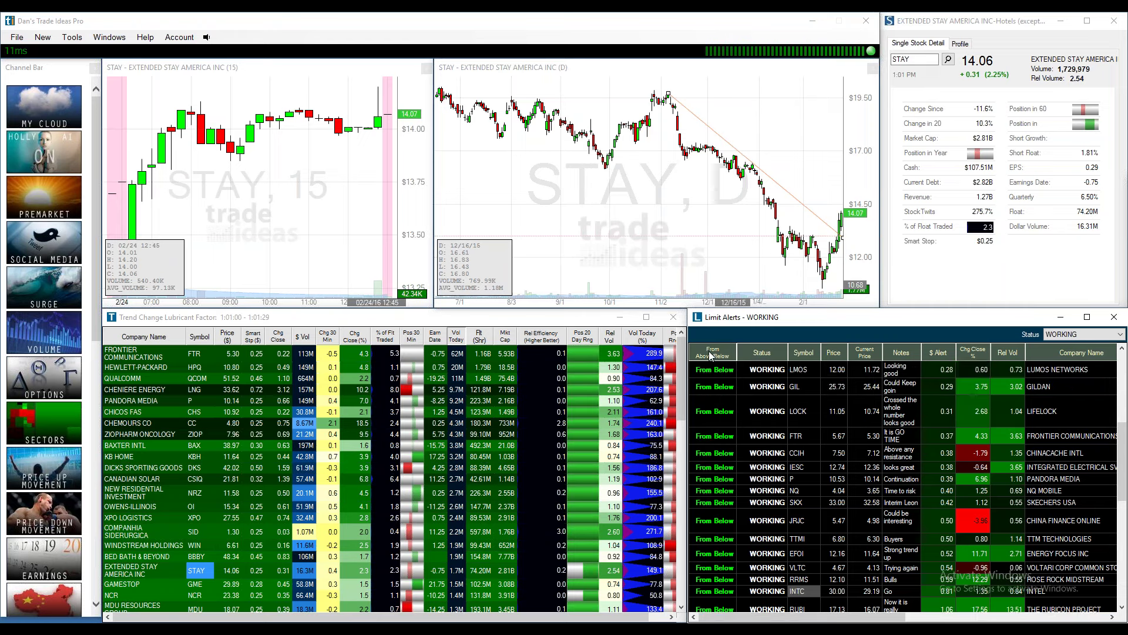
click(711, 356)
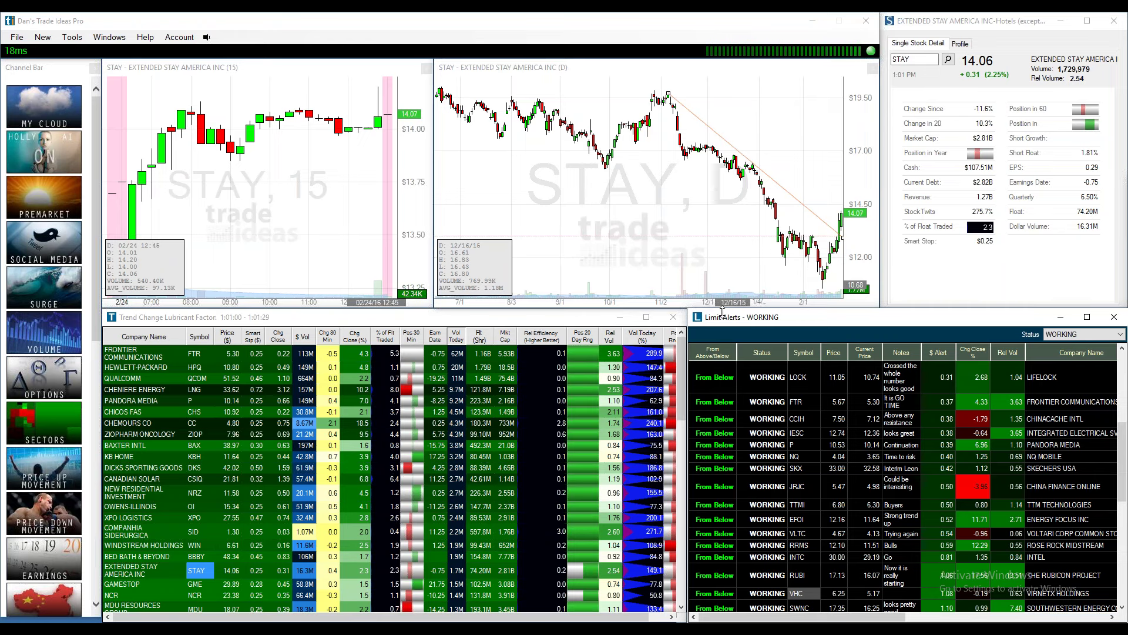
drag(723, 310, 722, 141)
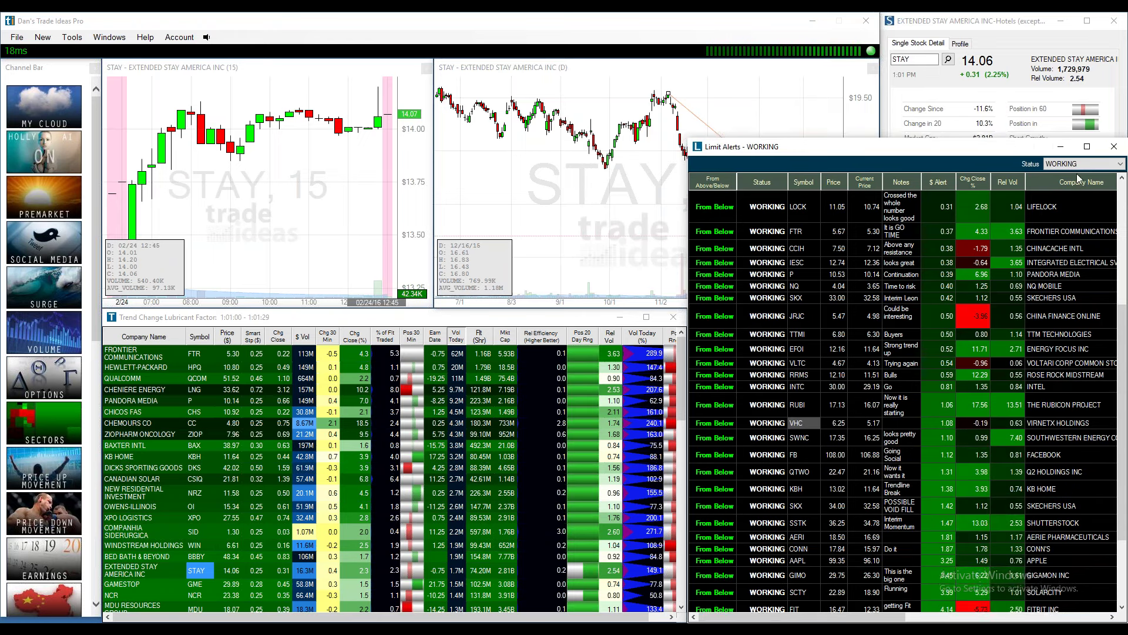
click(1076, 169)
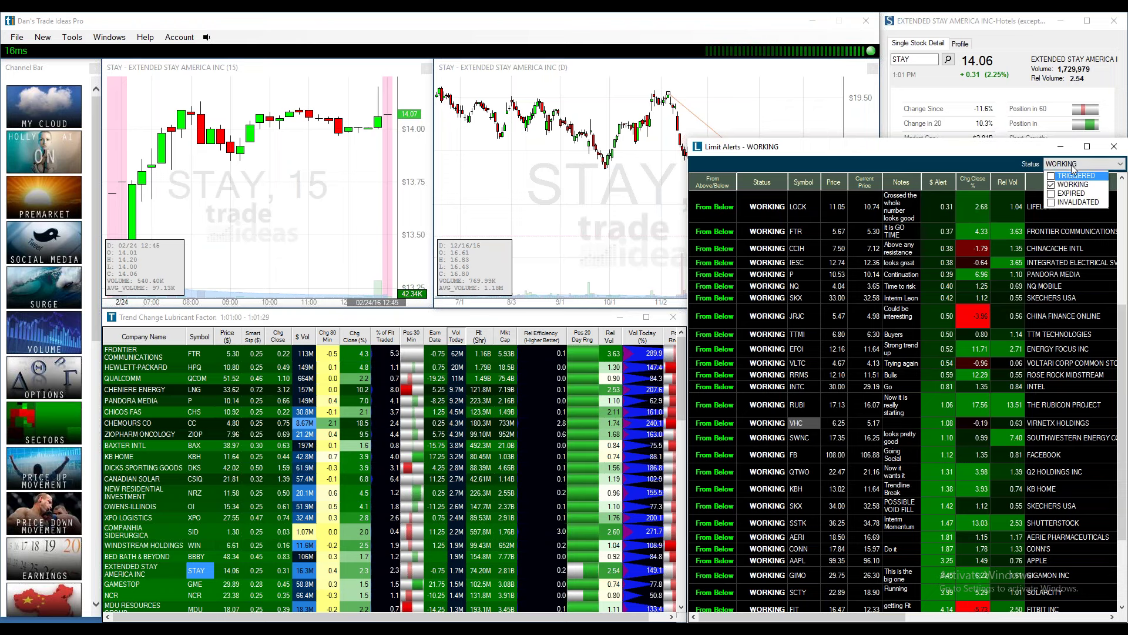
click(999, 170)
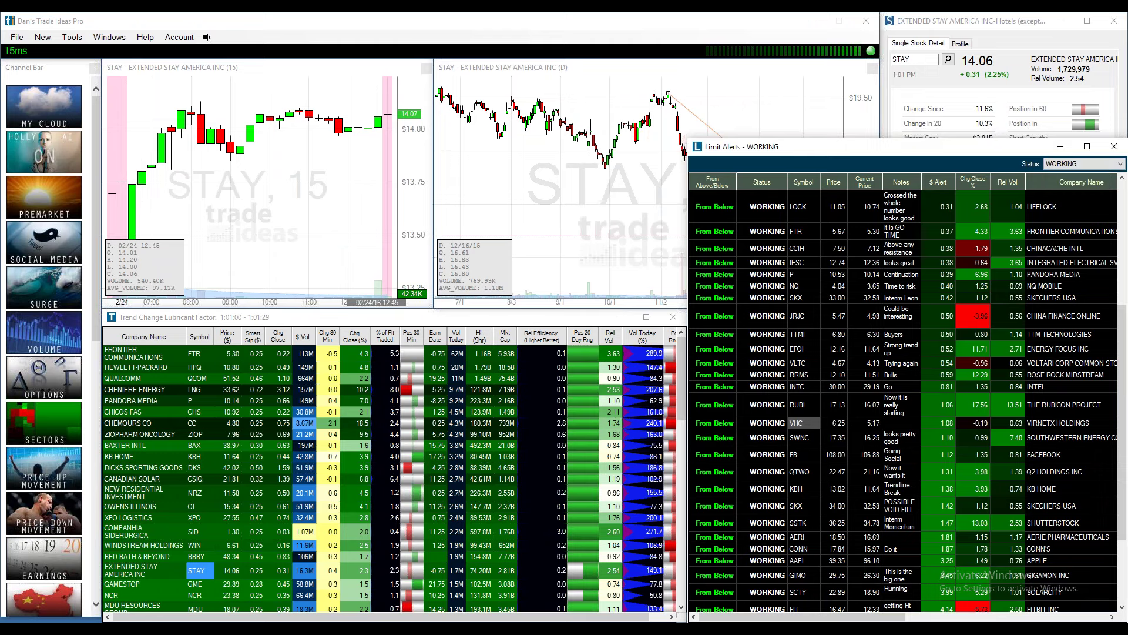
drag(913, 139, 914, 178)
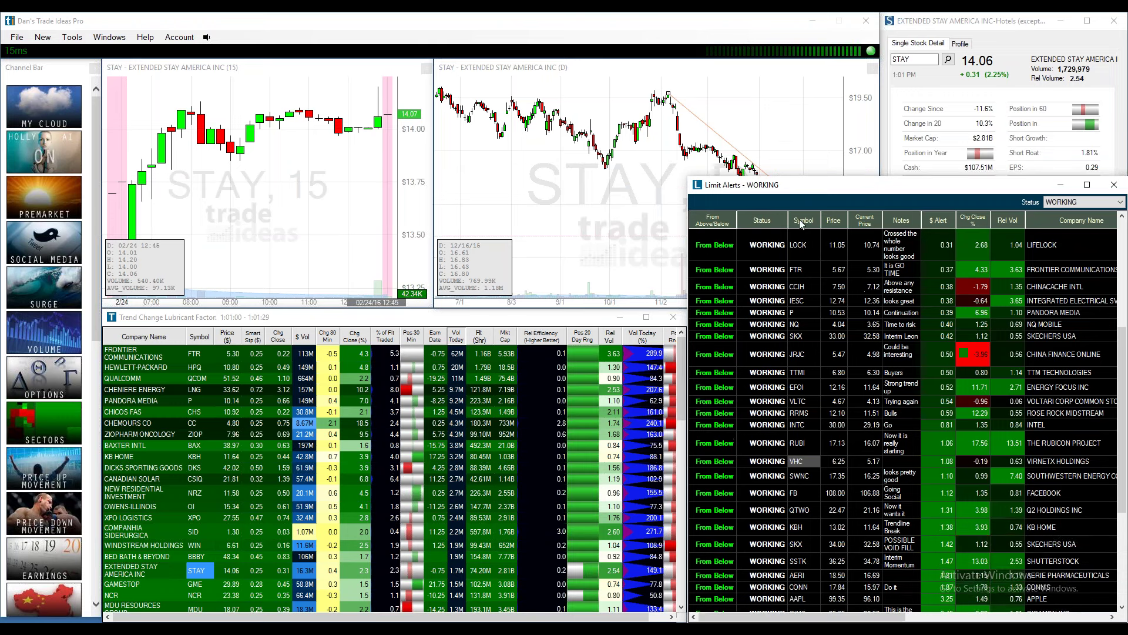
Sort the alerts by symbol, then by From Above/Below so STAY and NTRI lead.
click(802, 221)
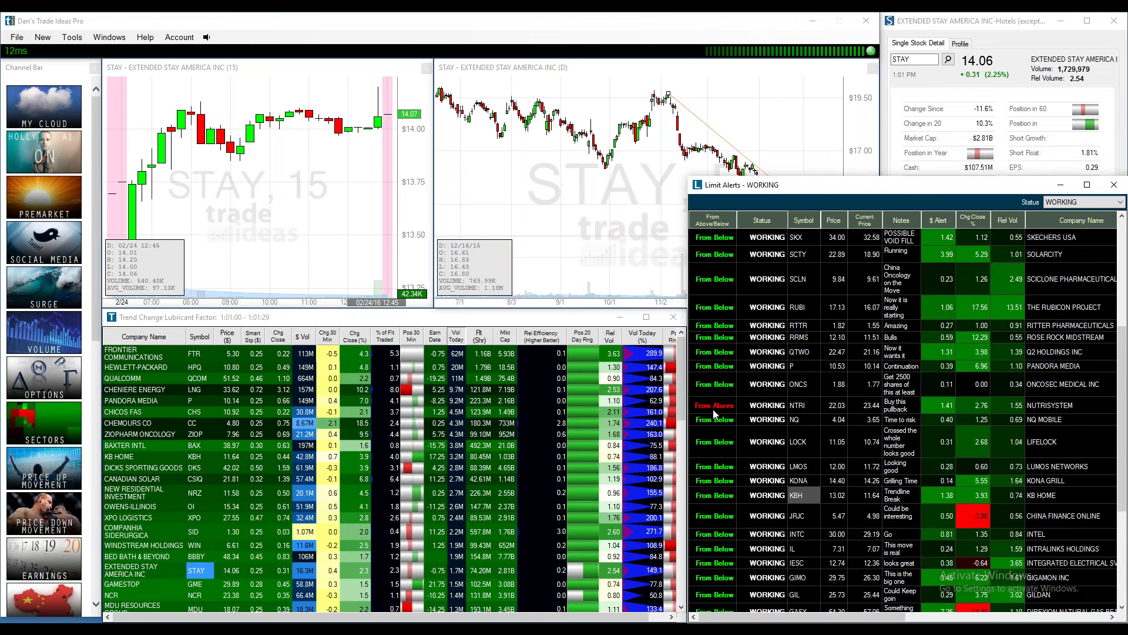
click(714, 223)
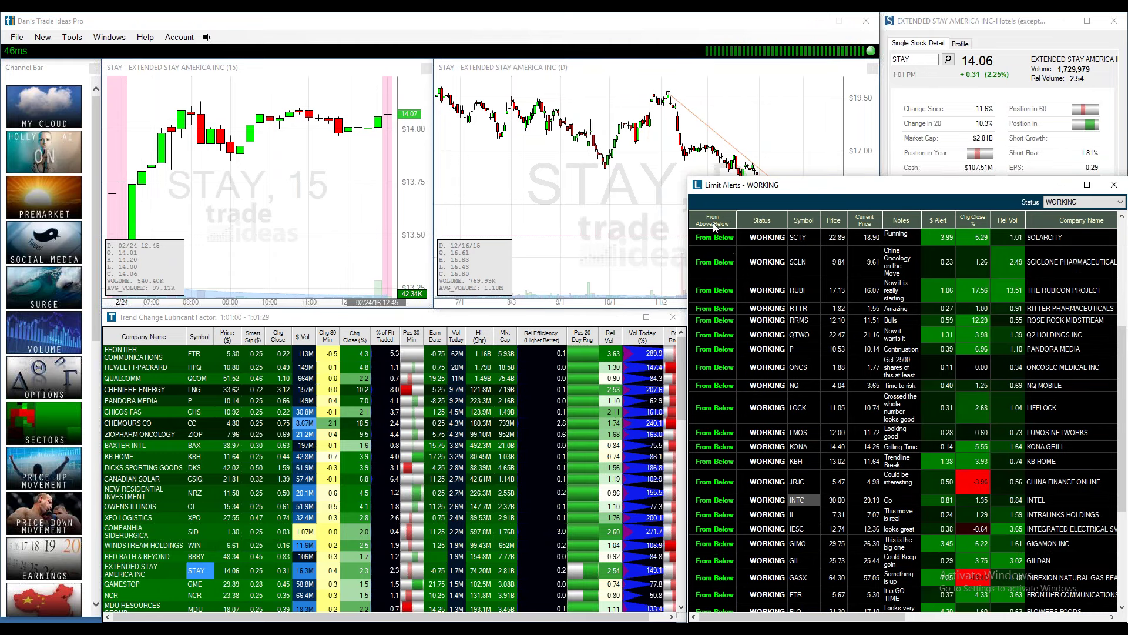
scroll(1124, 386, up, 2)
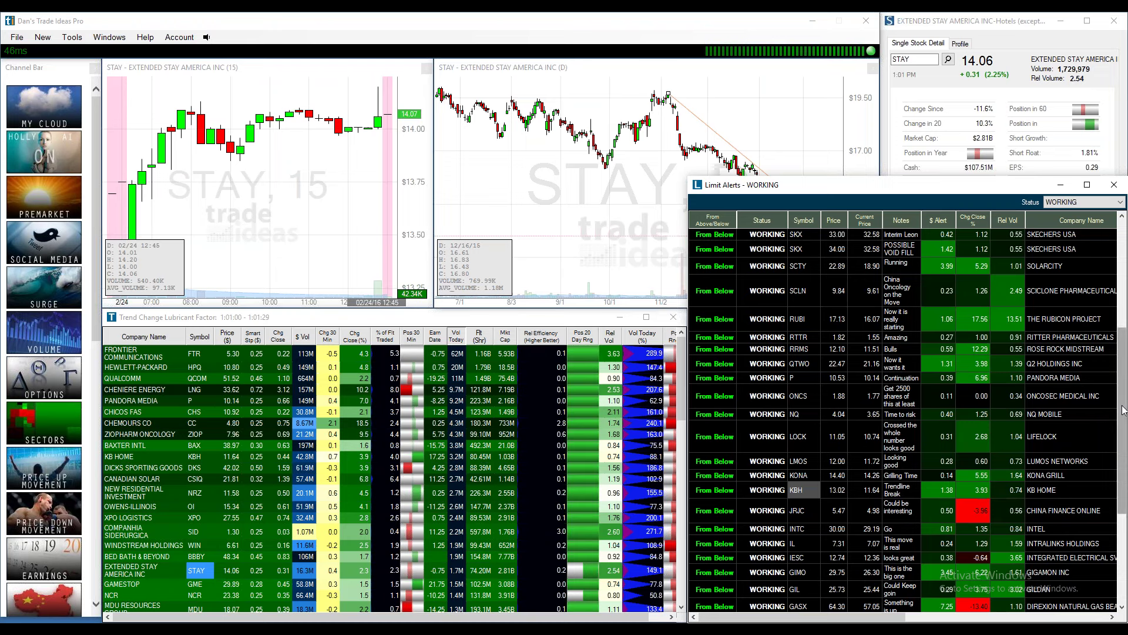
scroll(1124, 386, up, 5)
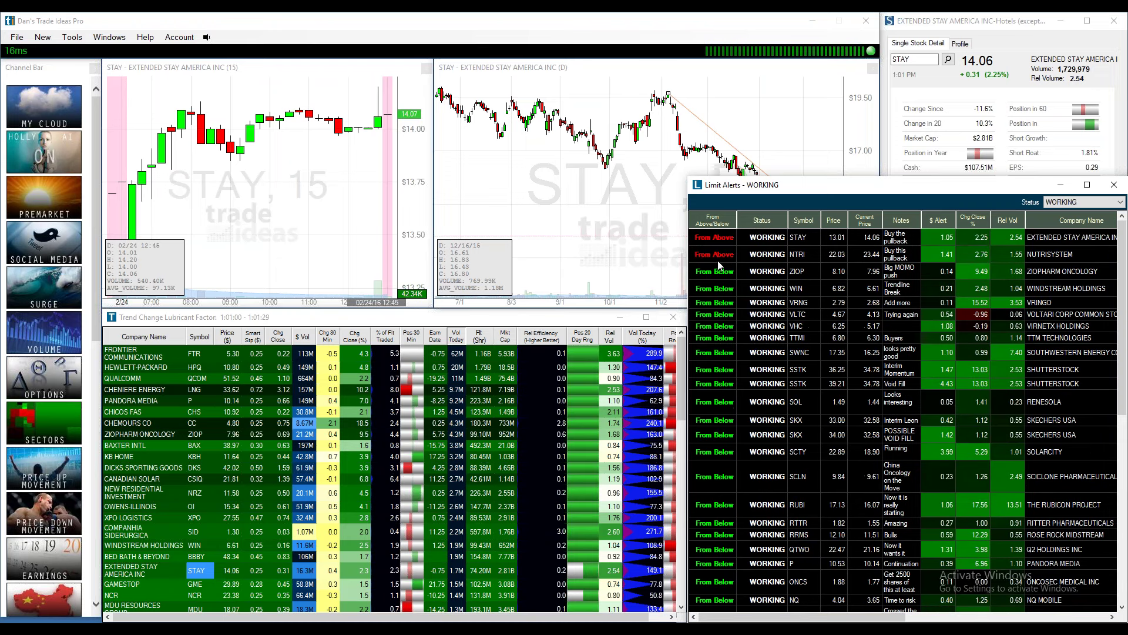
Chart NTRI from its alert, then return to STAY's chart.
click(796, 257)
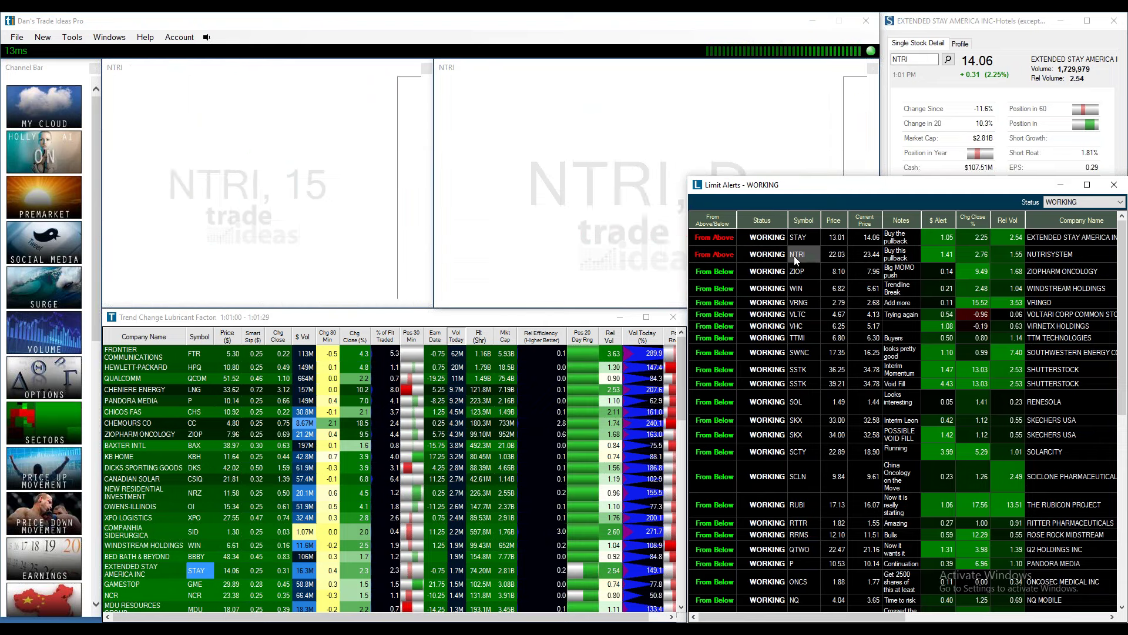
drag(821, 192, 724, 335)
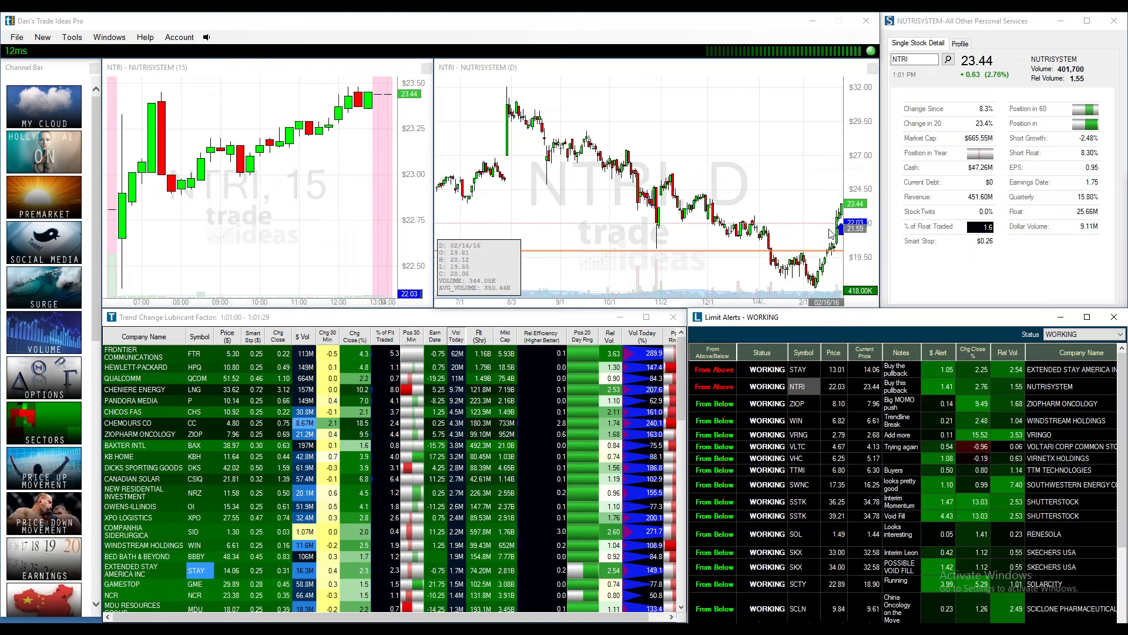
click(796, 370)
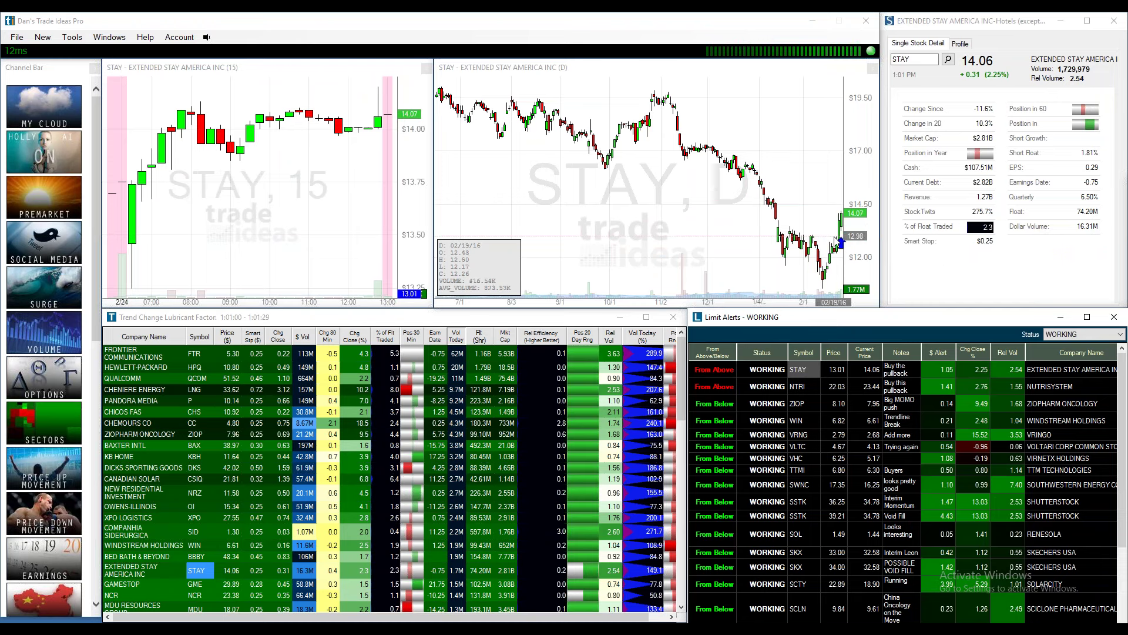
mouse_move(841, 241)
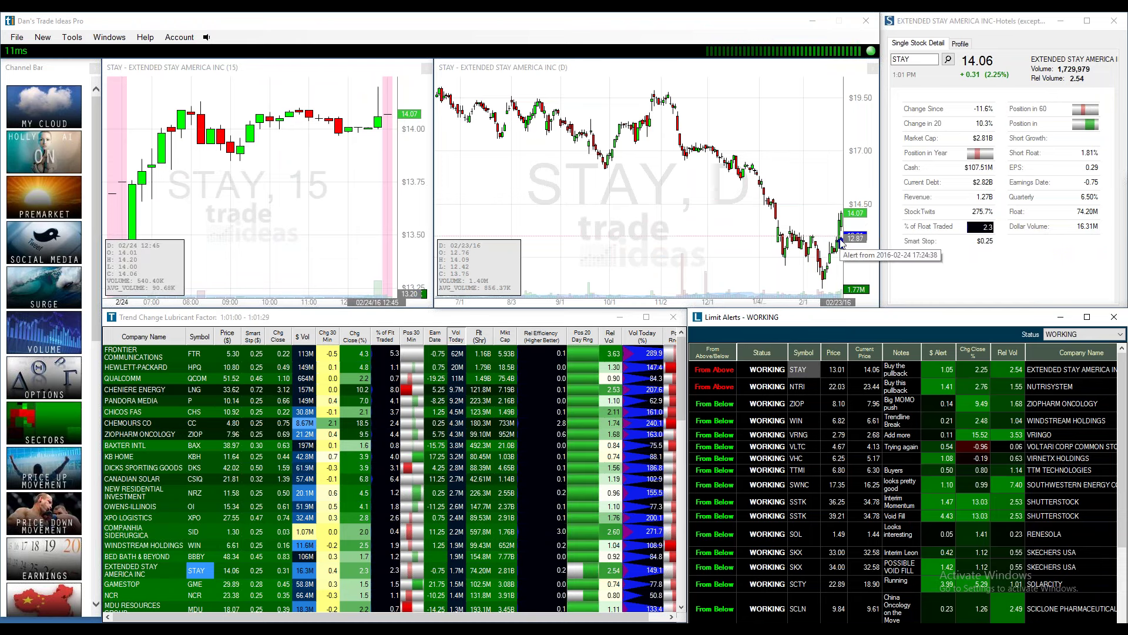
Save a from-below STAY limit alert at 14.41 with the note 'Still going'.
right_click(835, 207)
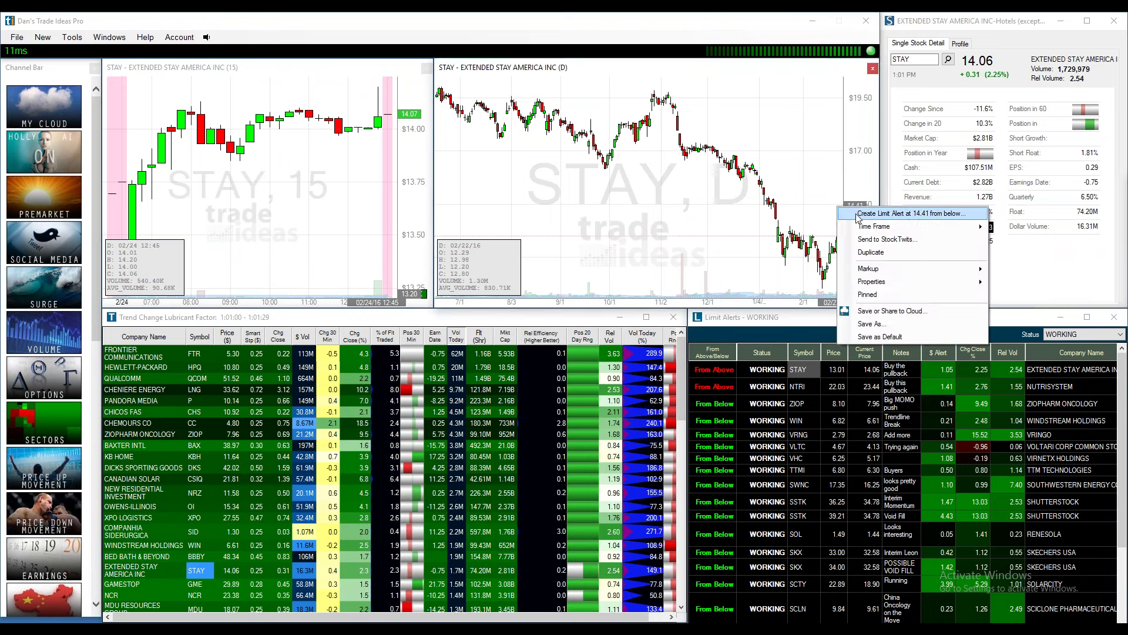
click(881, 213)
click(650, 206)
text(Stil)
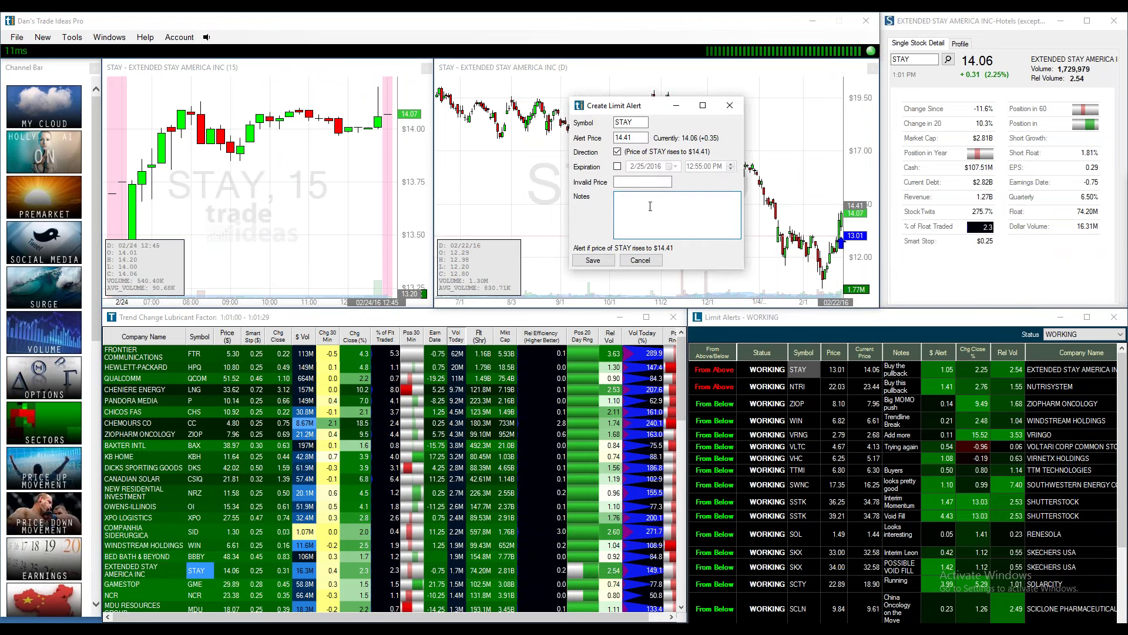
text(l going)
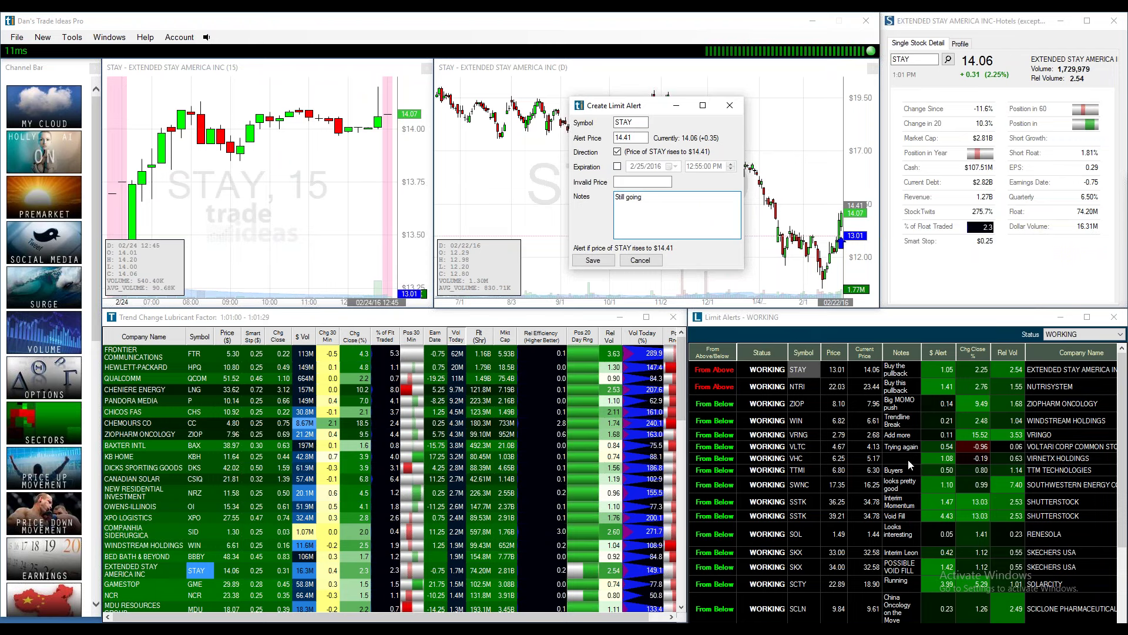
click(595, 262)
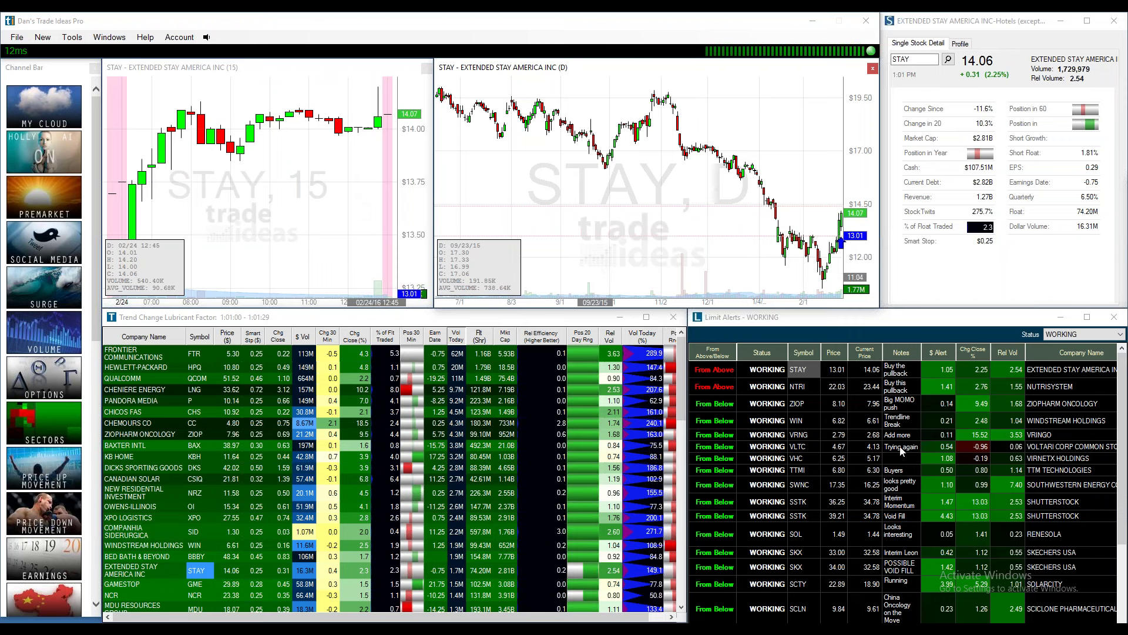
Present the Trade of the Week price schedule slide full screen.
click(878, 320)
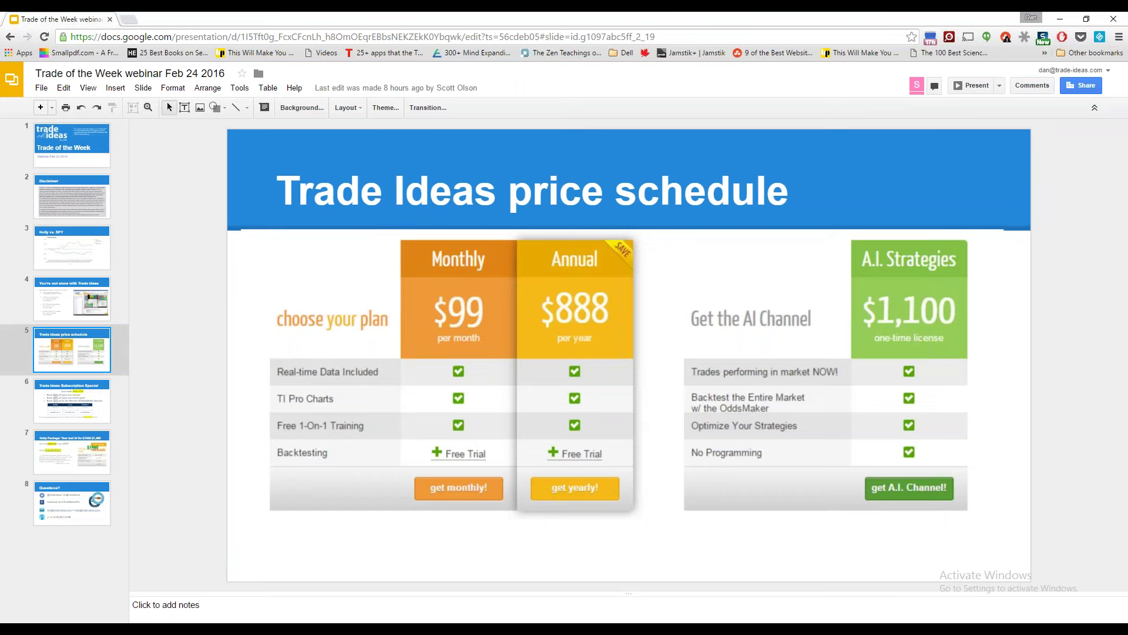
click(976, 86)
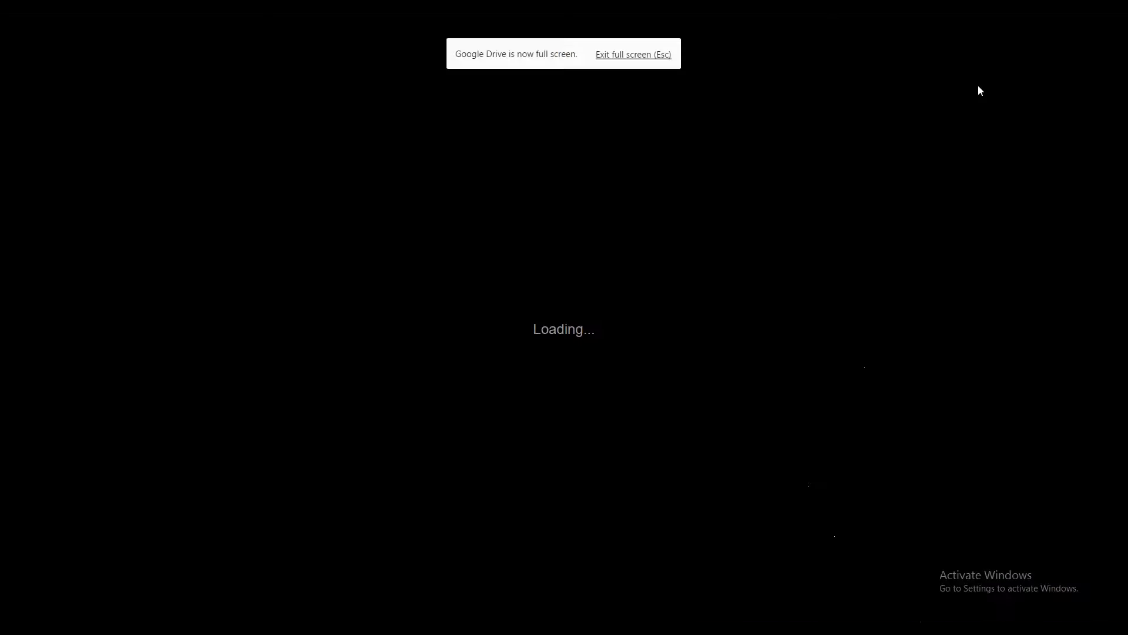